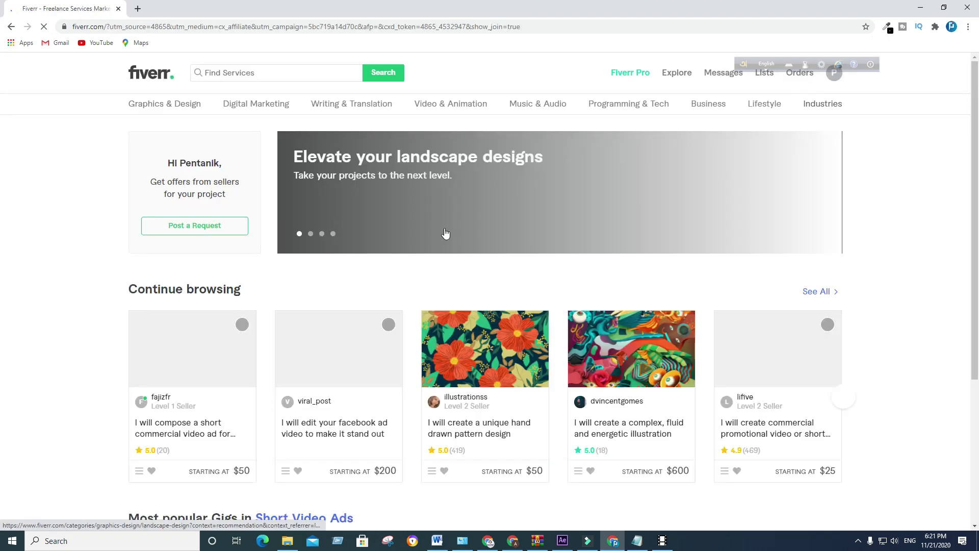
Step: From the profile page, open the photo picker and browse Desktop into the Logo Image and Logo folders
click(832, 76)
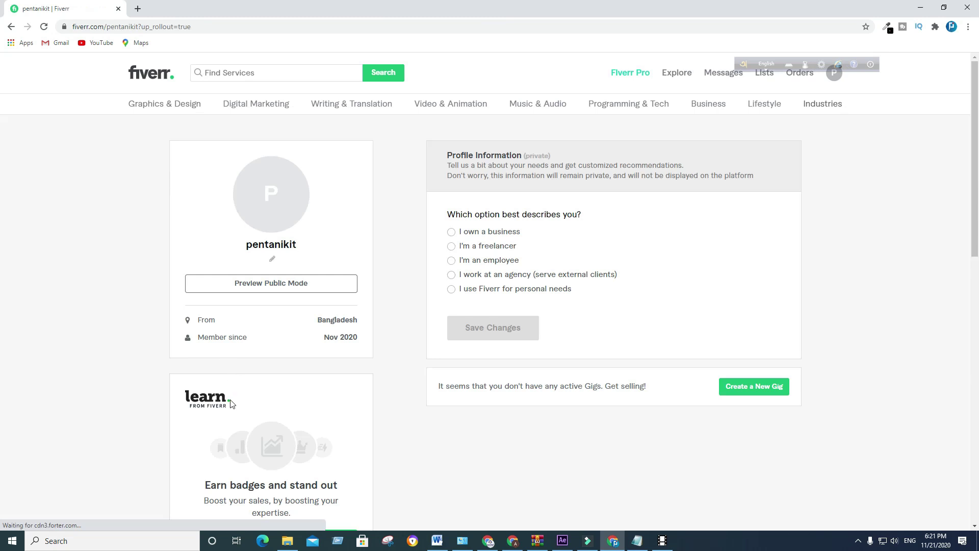
click(272, 207)
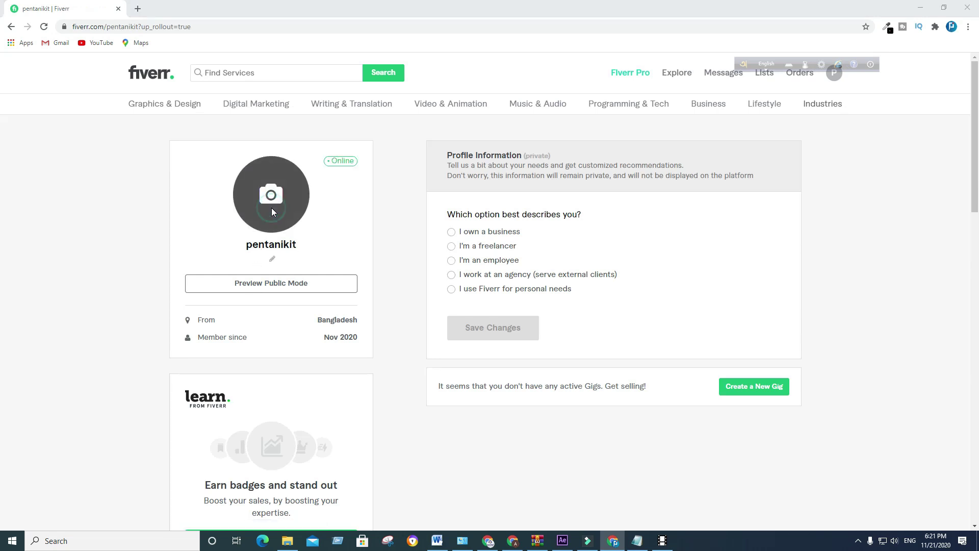
scroll(244, 281, down, 3)
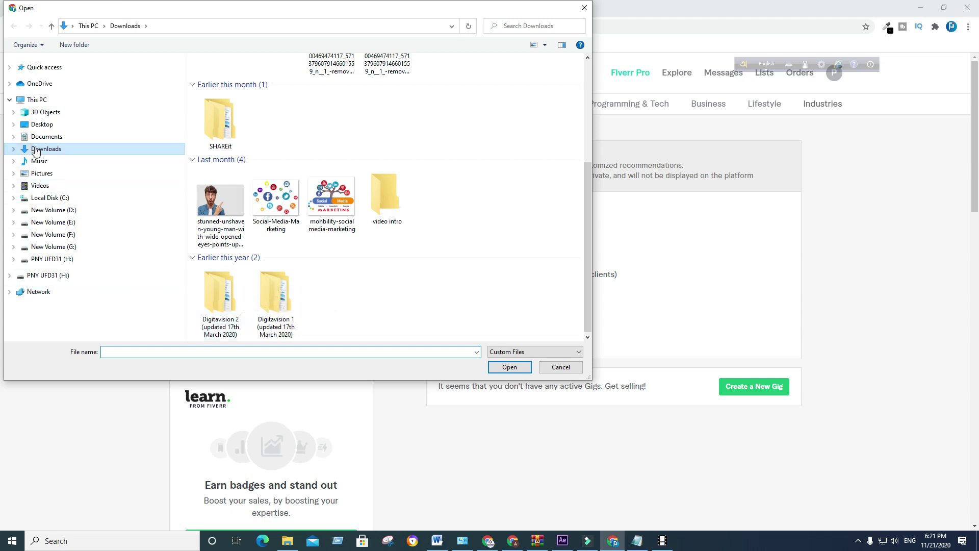
click(42, 128)
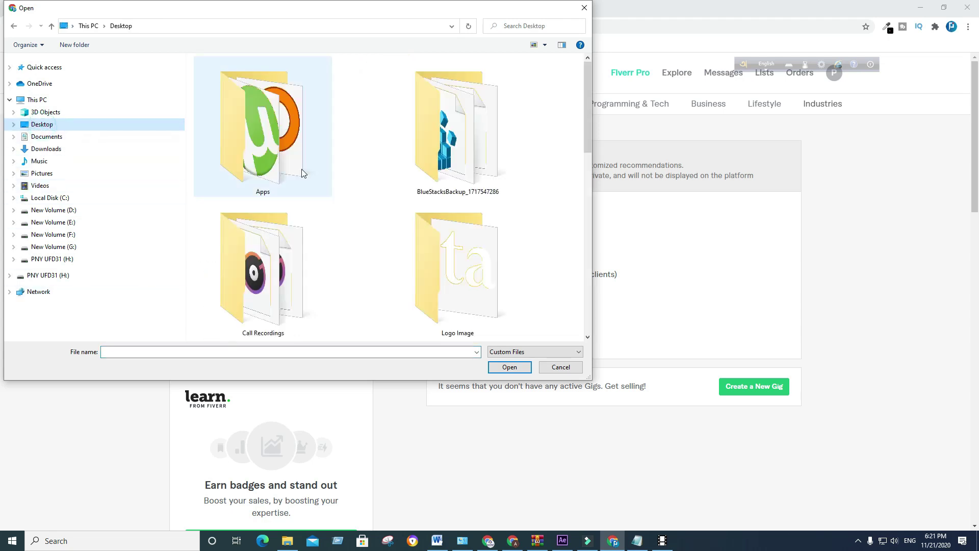
scroll(428, 223, down, 3)
scroll(428, 223, up, 3)
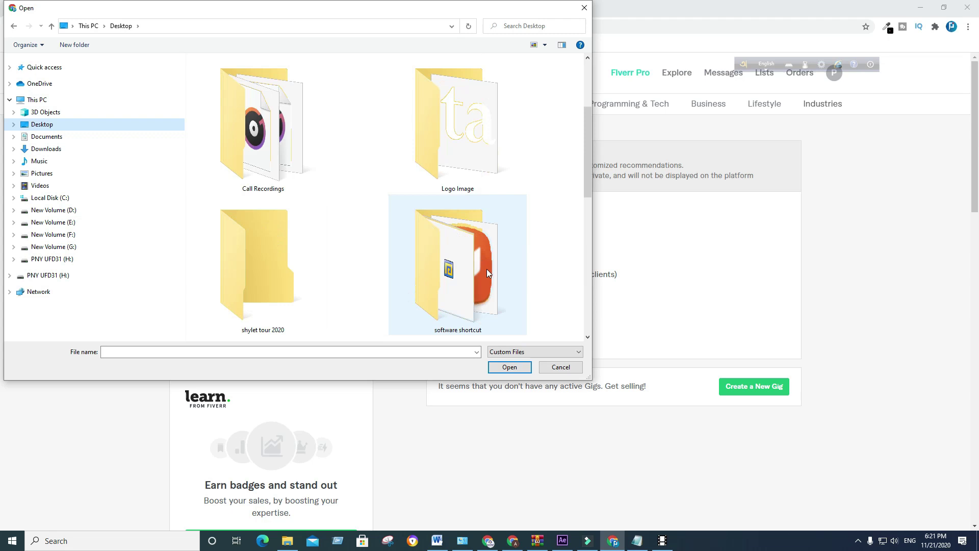
double_click(459, 157)
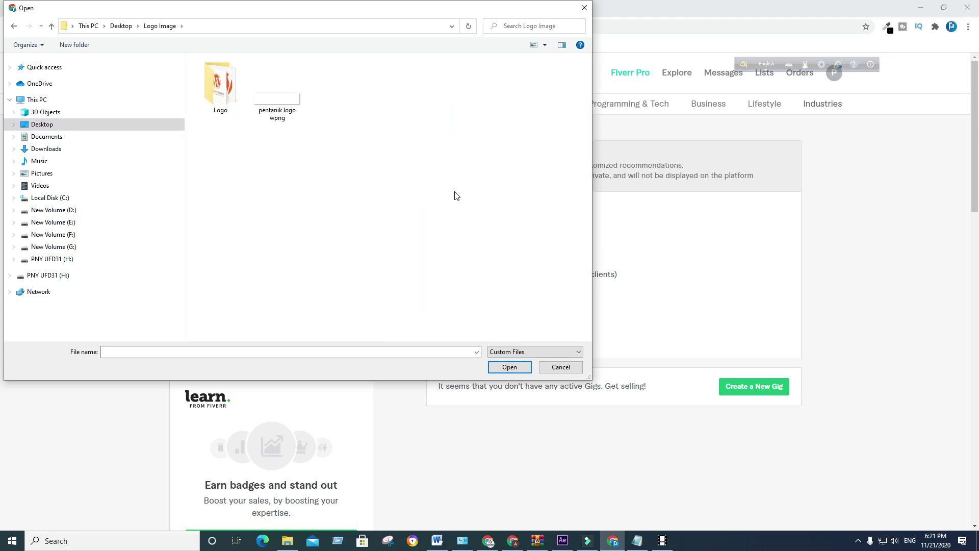
double_click(230, 95)
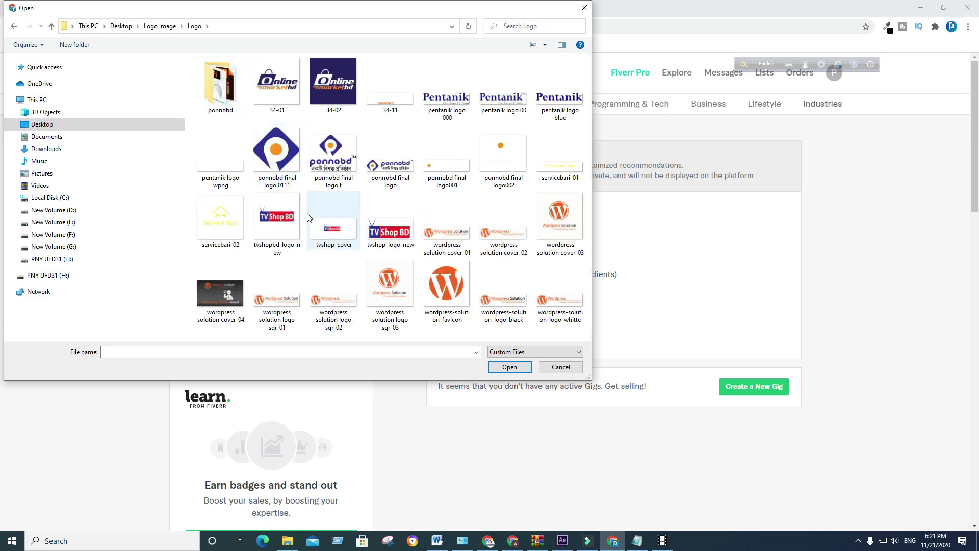
Step: Go back up to Desktop, check the empty user folder, and close the picker without choosing an image
click(14, 26)
click(13, 26)
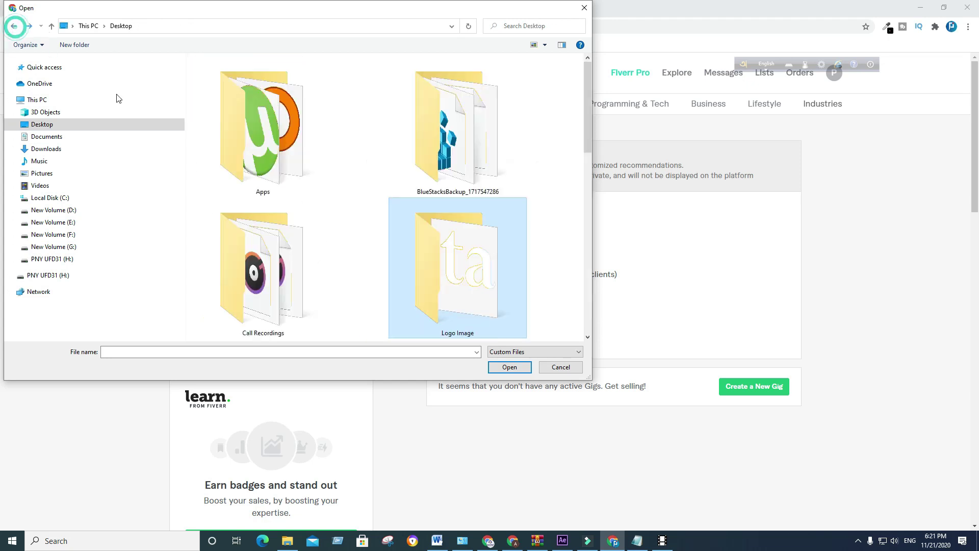
scroll(383, 232, down, 5)
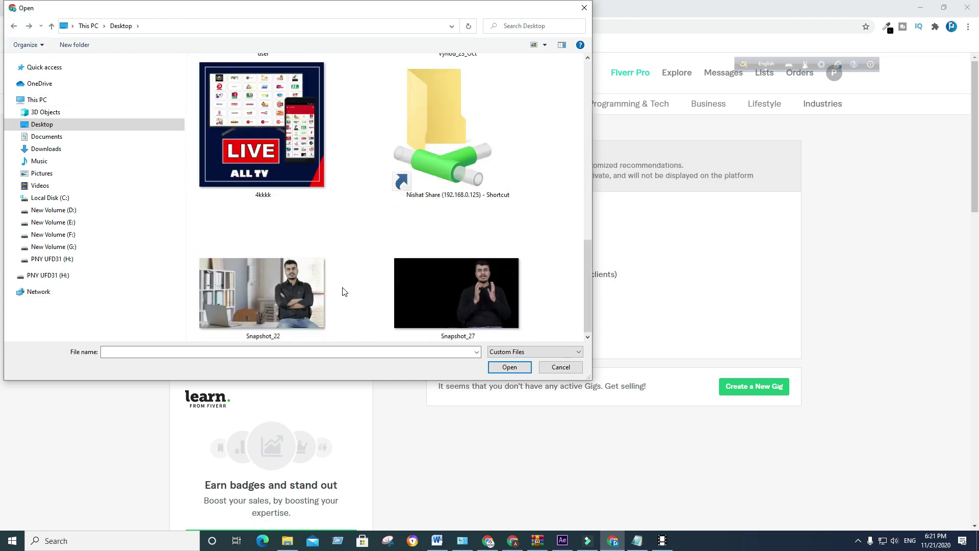
scroll(339, 291, up, 5)
scroll(338, 291, down, 5)
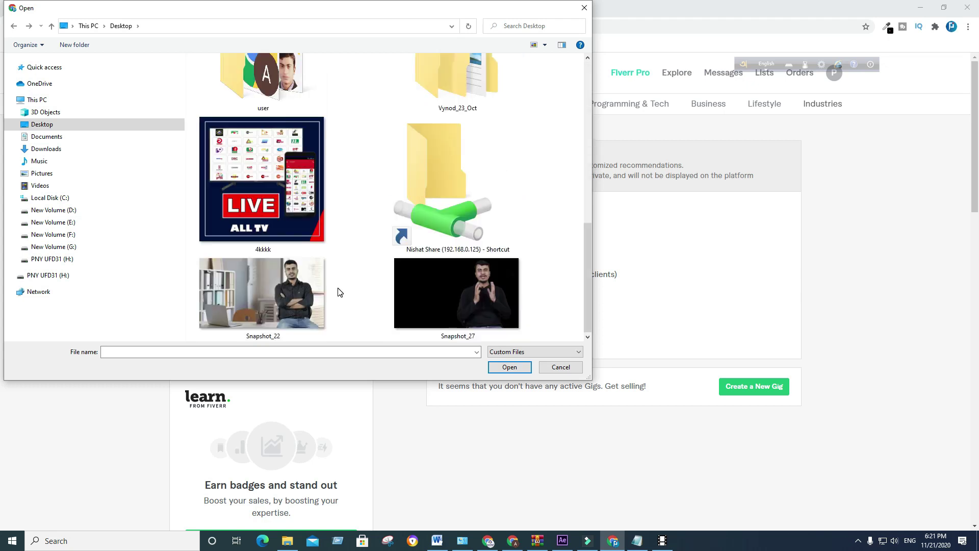
scroll(340, 293, up, 5)
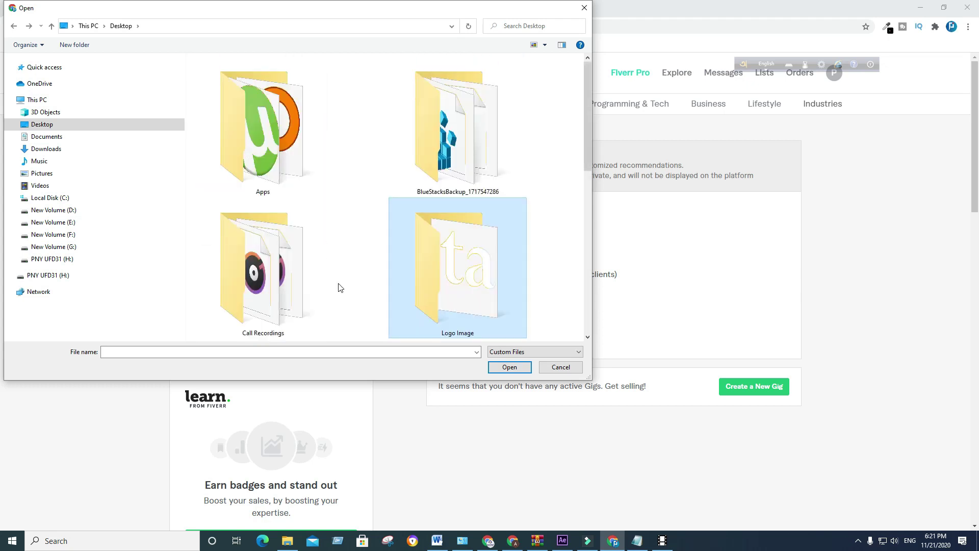
scroll(340, 287, down, 5)
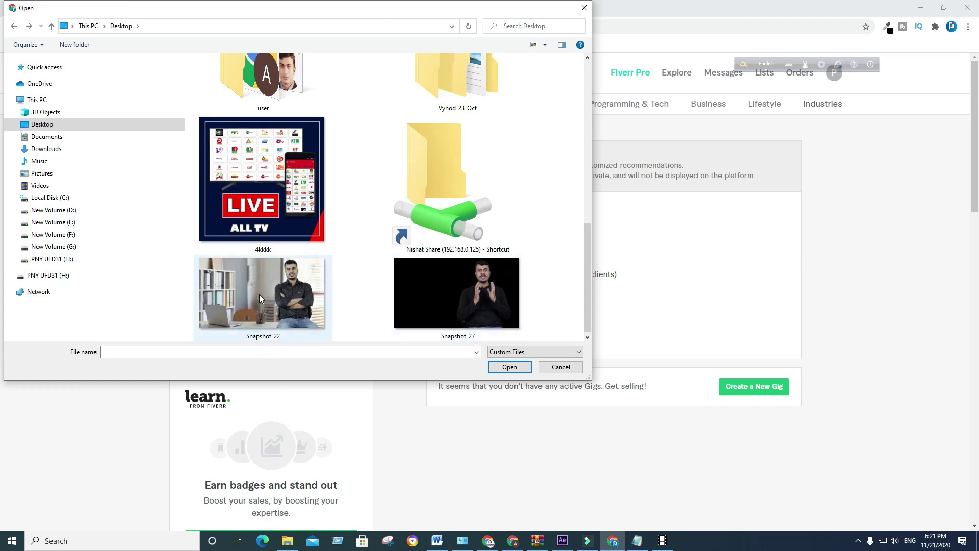
scroll(260, 295, up, 5)
scroll(264, 292, down, 5)
scroll(266, 293, up, 1)
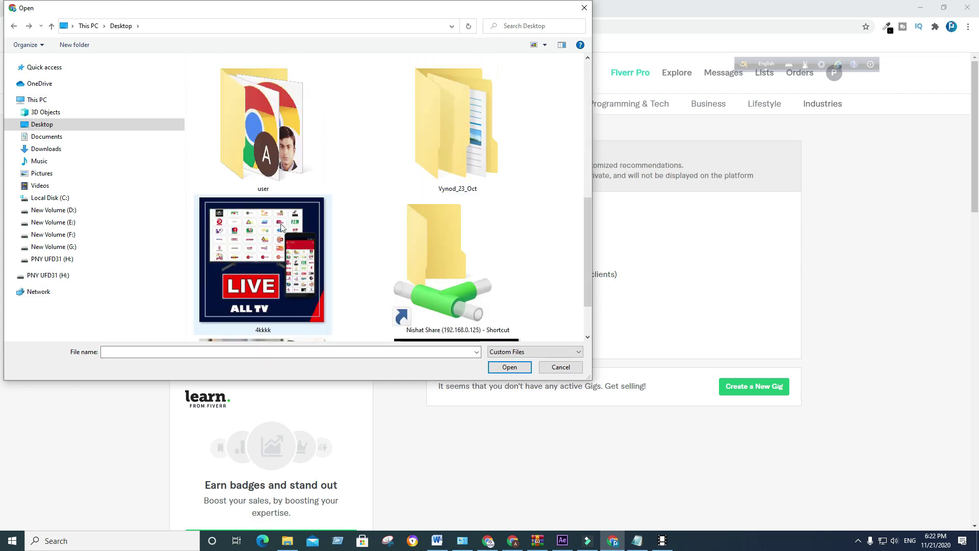
double_click(275, 152)
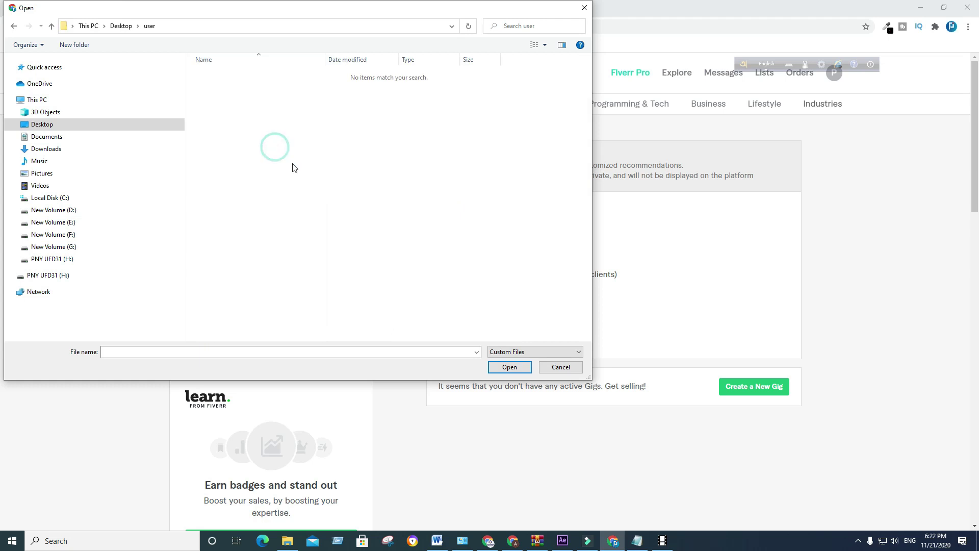
click(12, 26)
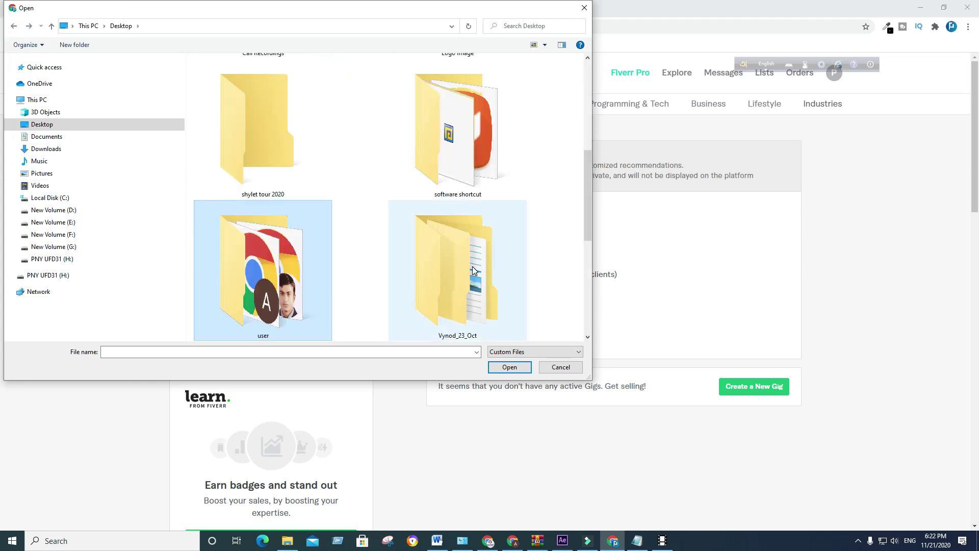
scroll(473, 271, down, 3)
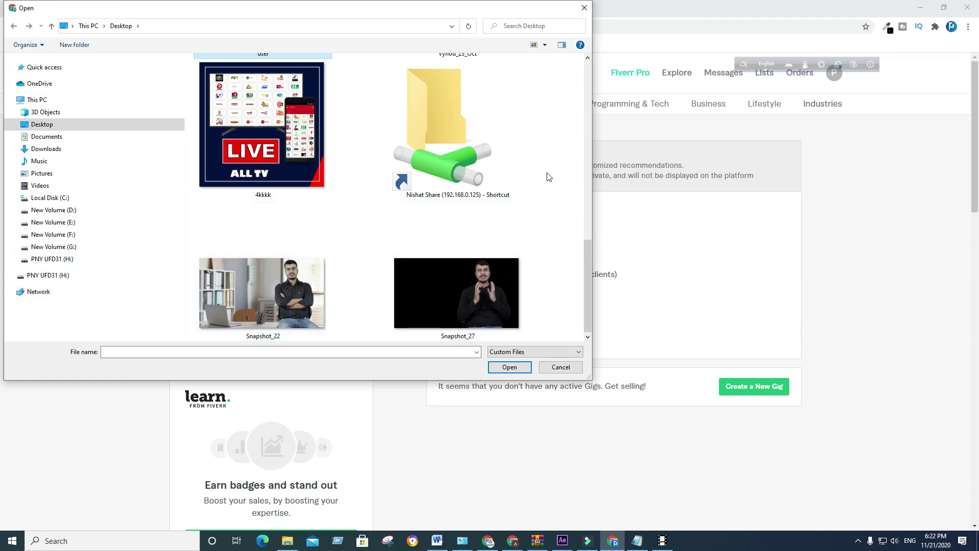
click(585, 7)
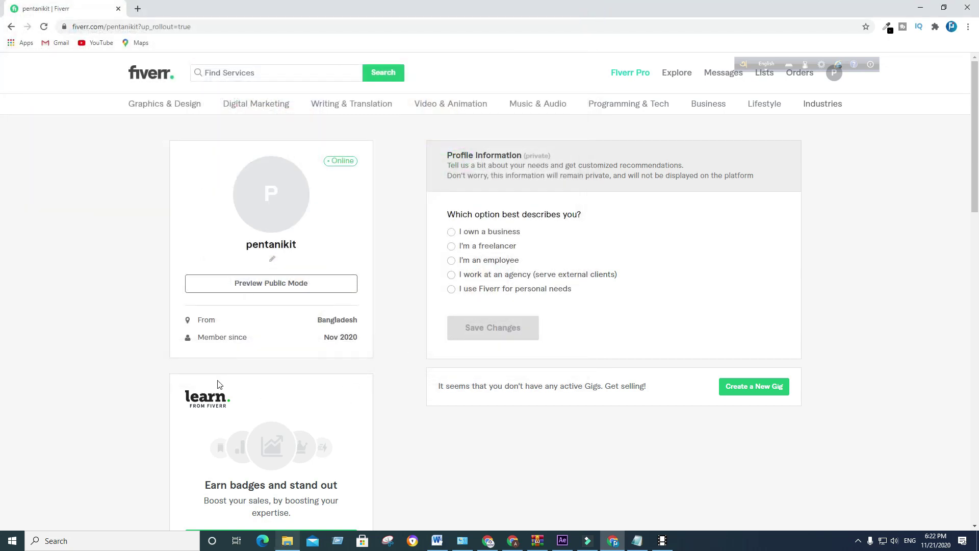
Step: Load the pentanik.com homepage in a new Chrome tab
click(137, 9)
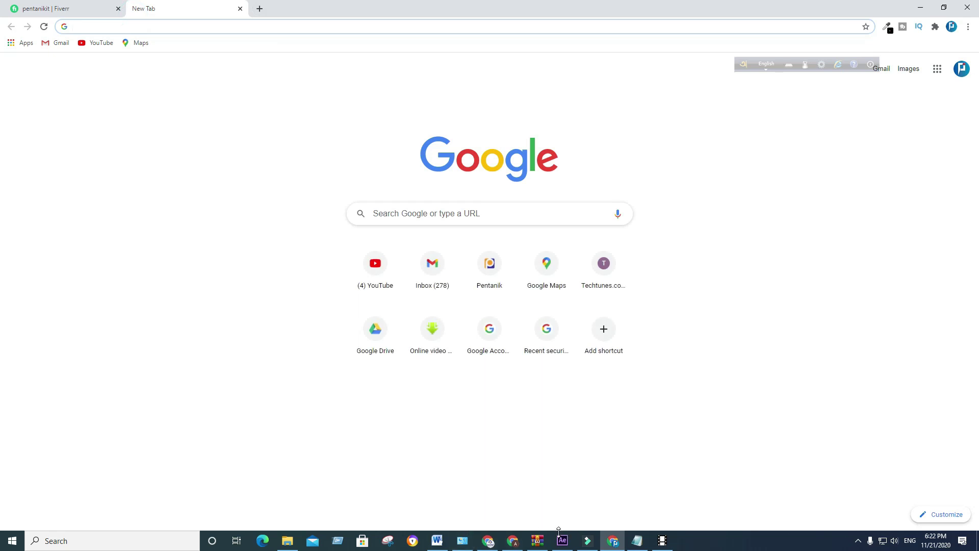
click(105, 11)
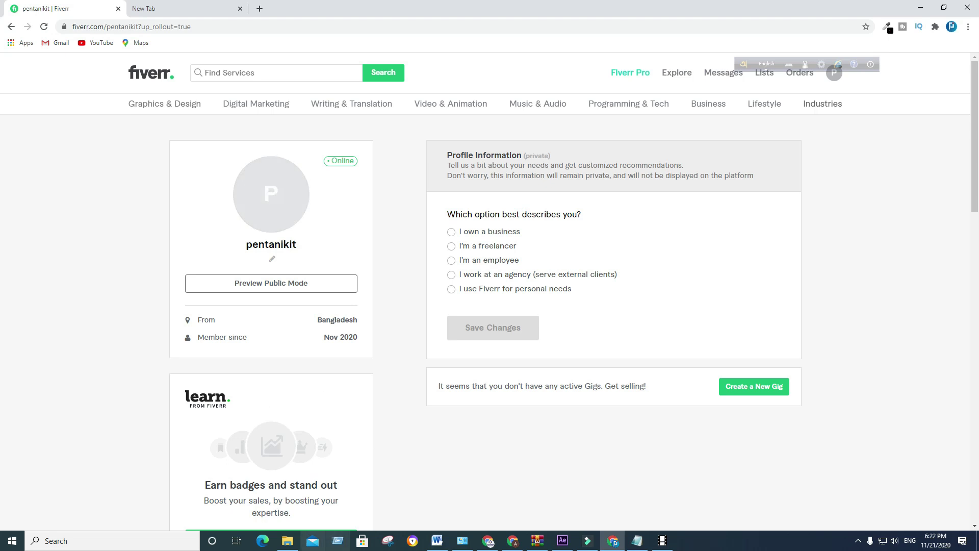
click(192, 15)
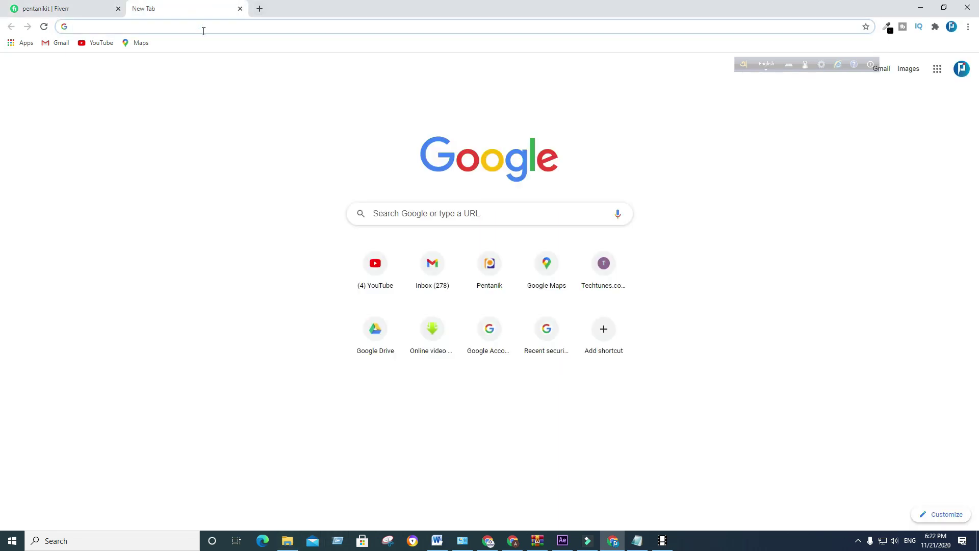
text(pentanik.com)
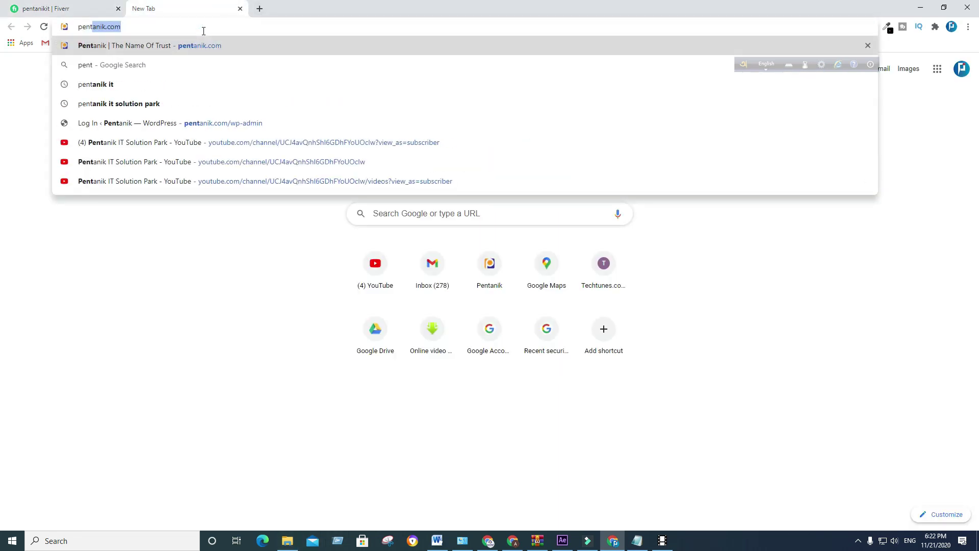
key(Return)
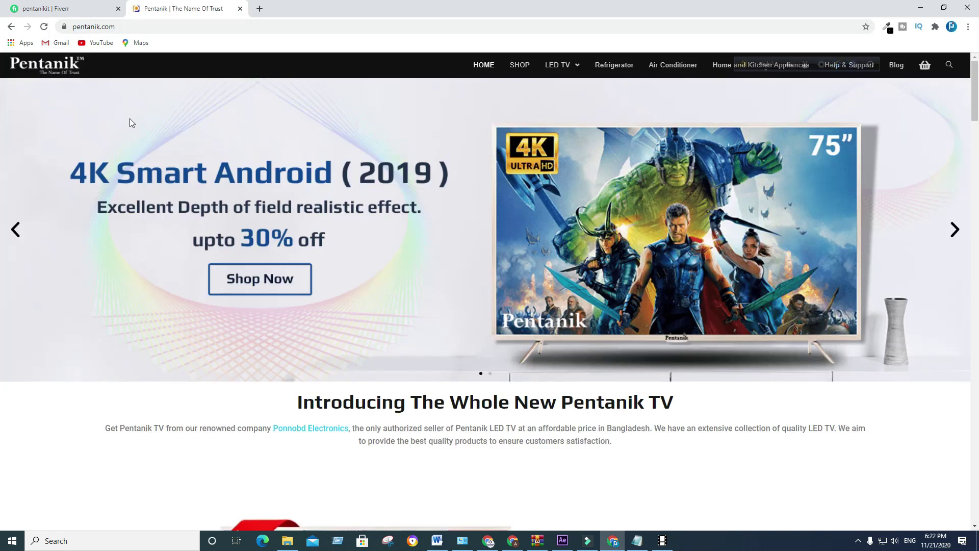
scroll(99, 365, down, 10)
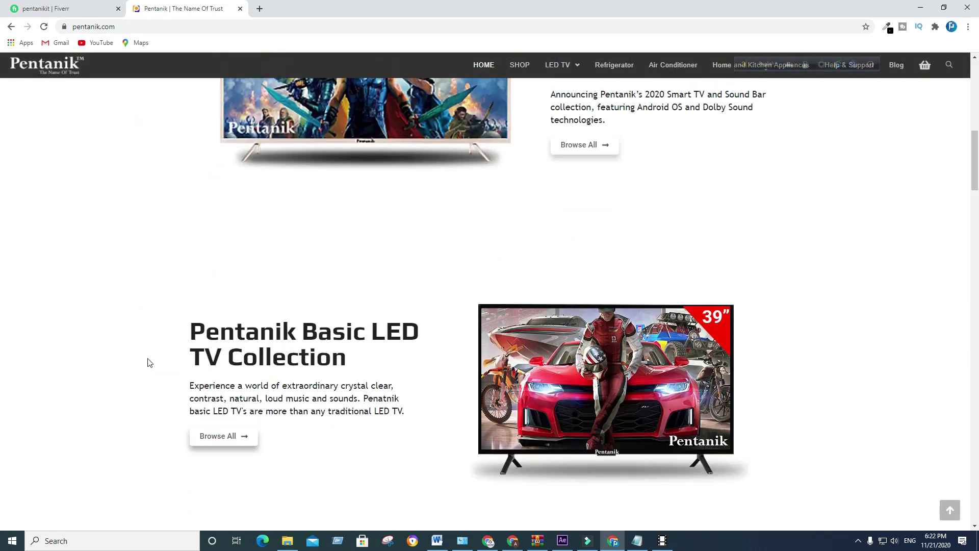
scroll(149, 362, up, 10)
Step: Add another blank tab, glance at the logo-files folder, and return to the browser
key(ctrl+t)
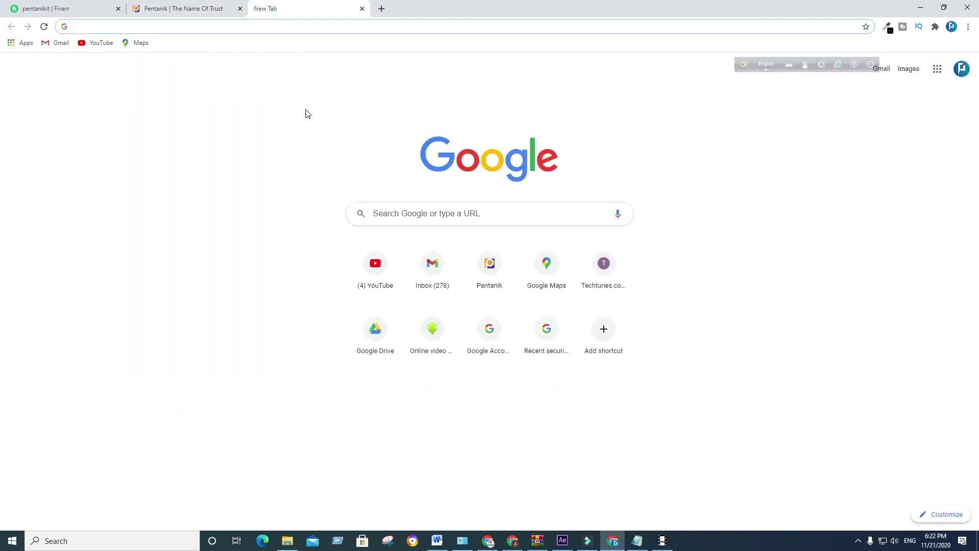
key(alt+Tab)
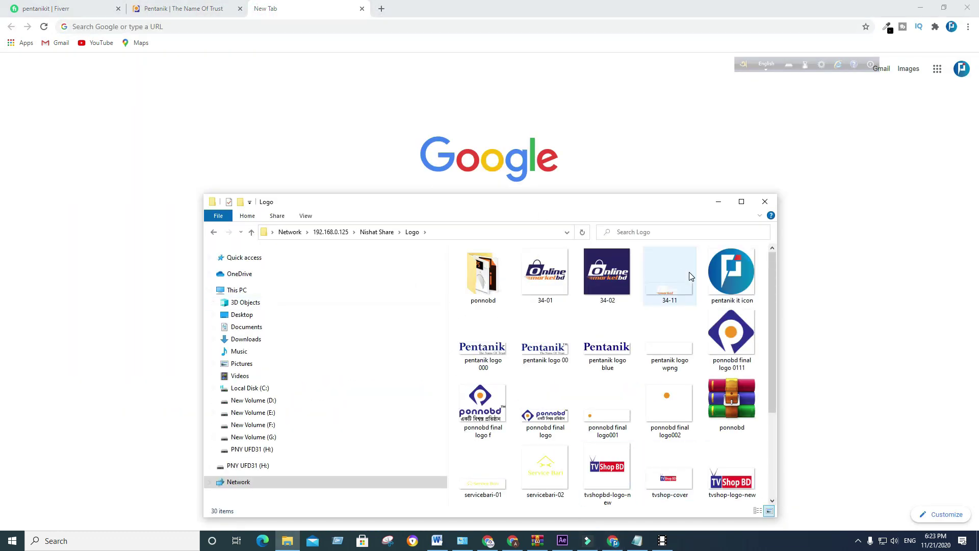
click(191, 8)
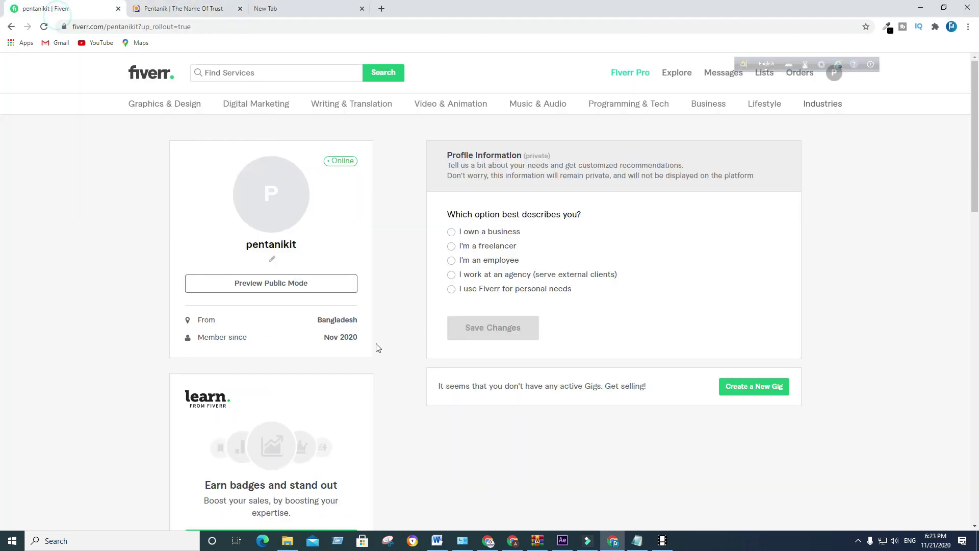
Step: Open the profile photo picker on the Fiverr tab and go to the network share's Logo folder
click(56, 9)
click(277, 214)
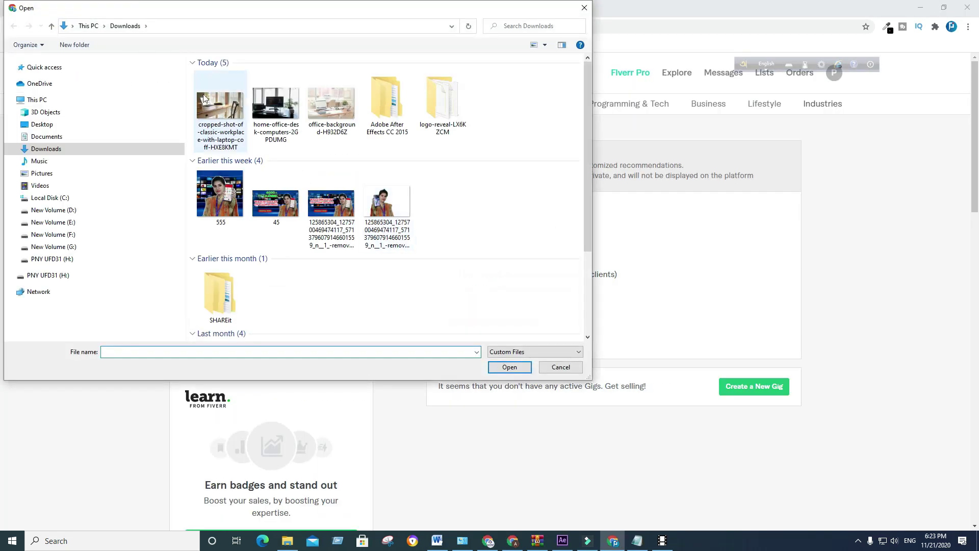
click(42, 125)
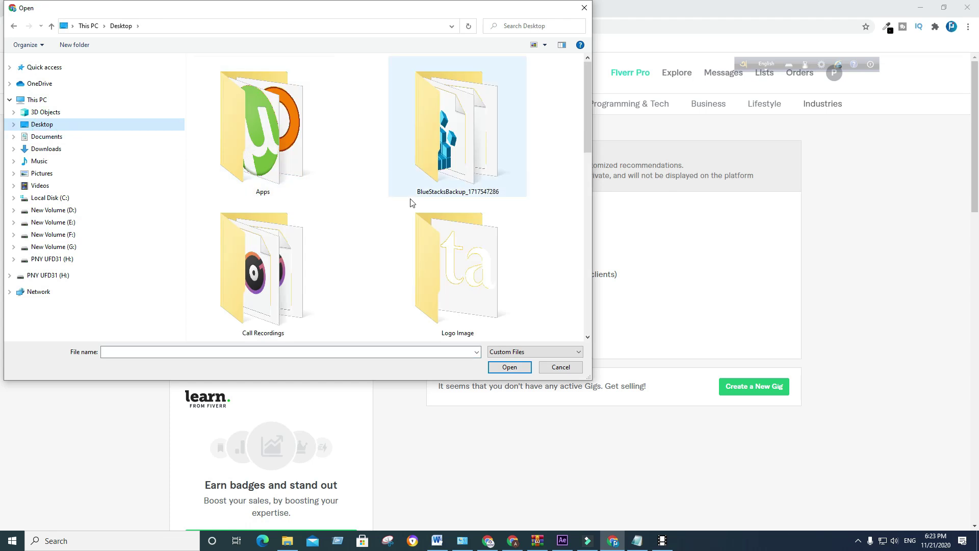
scroll(433, 255, down, 3)
scroll(377, 243, down, 3)
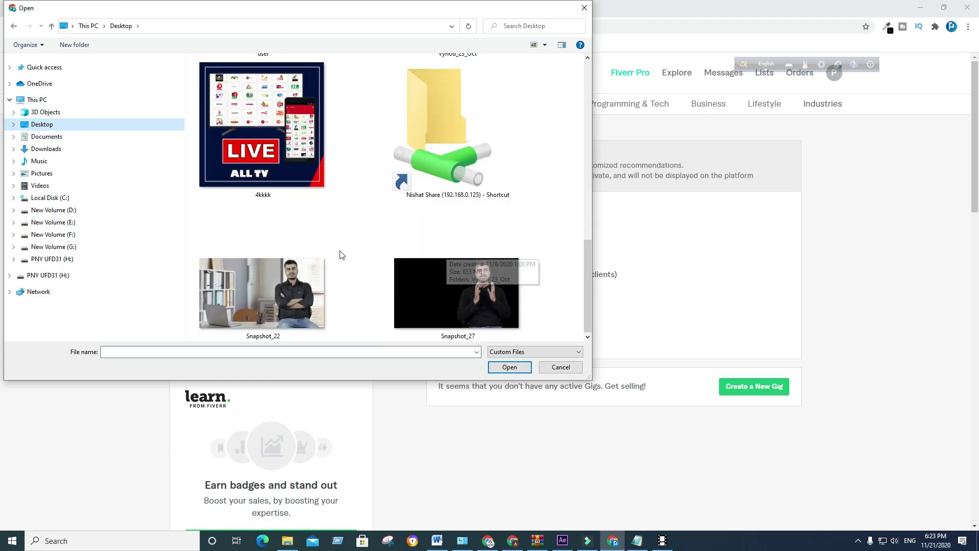
double_click(472, 150)
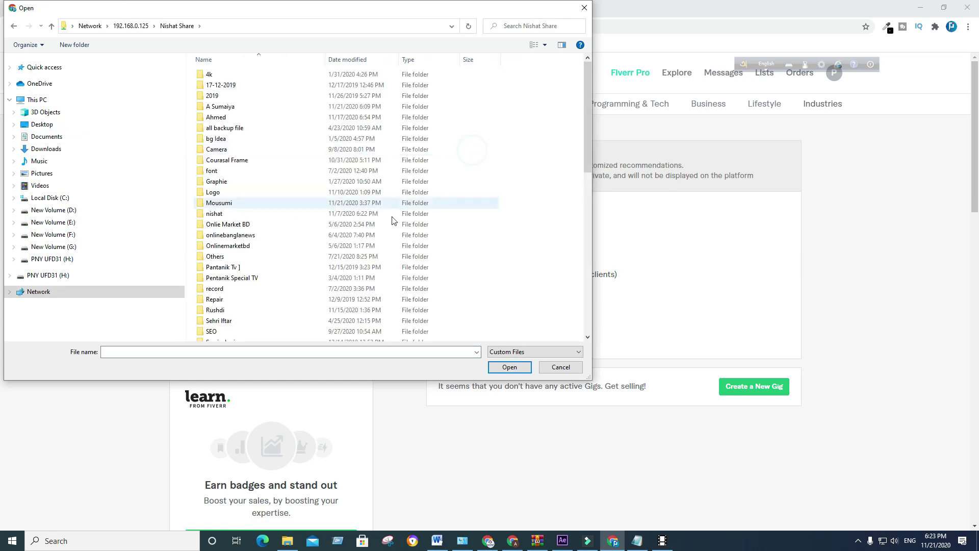
double_click(213, 191)
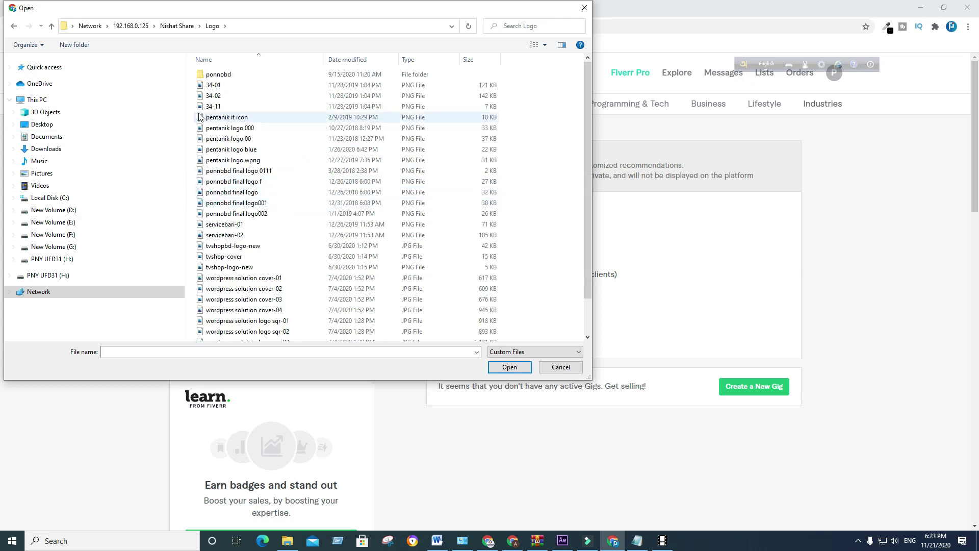
Step: Show previews as Large icons, then upload 'pentanik it icon' as the profile photo
click(563, 45)
click(546, 48)
click(567, 26)
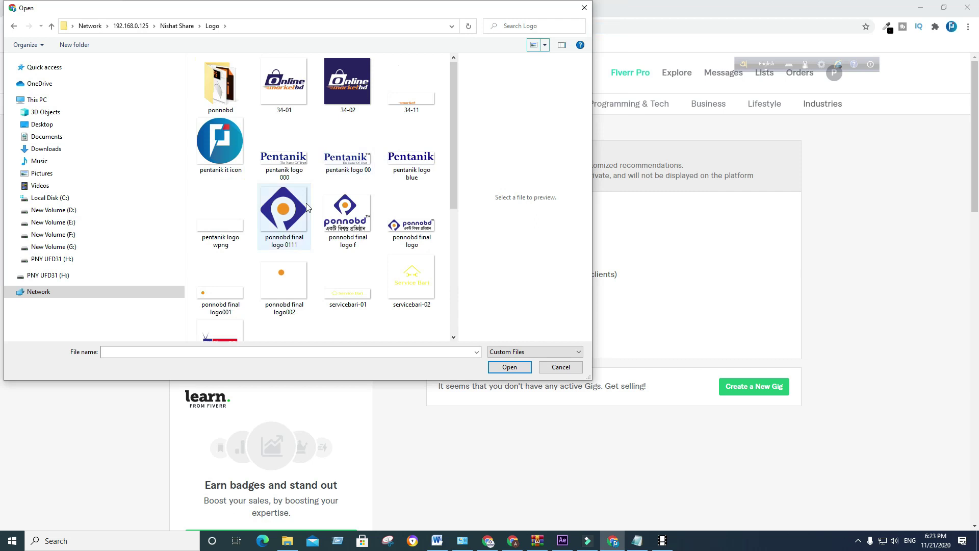
click(238, 153)
click(510, 367)
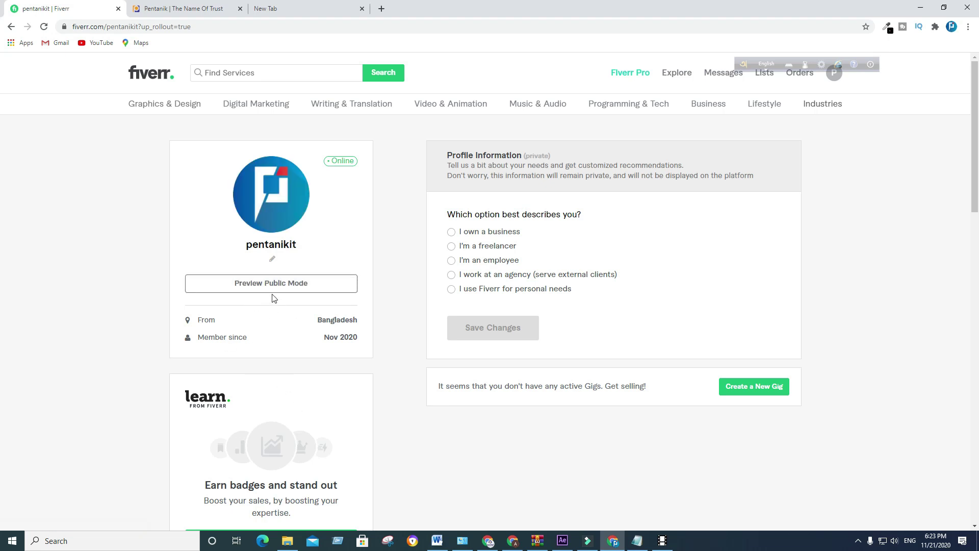
scroll(375, 352, down, 3)
scroll(387, 337, up, 3)
scroll(241, 418, down, 3)
scroll(282, 394, up, 3)
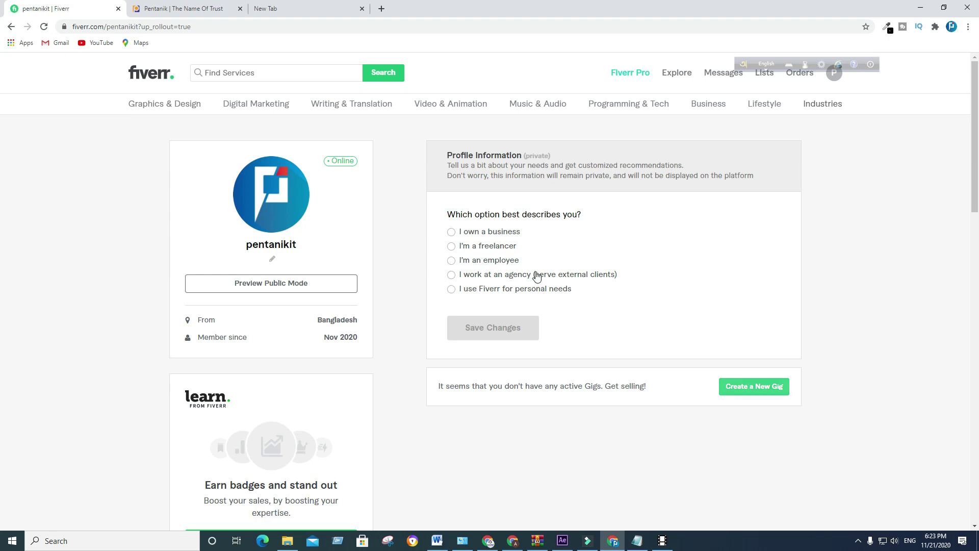
Step: Start a new gig, watch and close the intro video, then continue past the overview pages
click(768, 391)
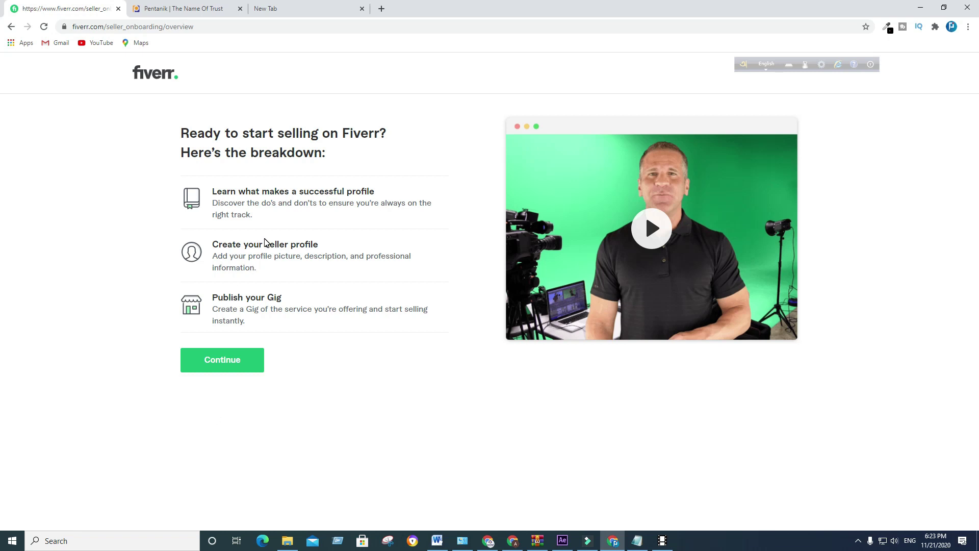
click(653, 251)
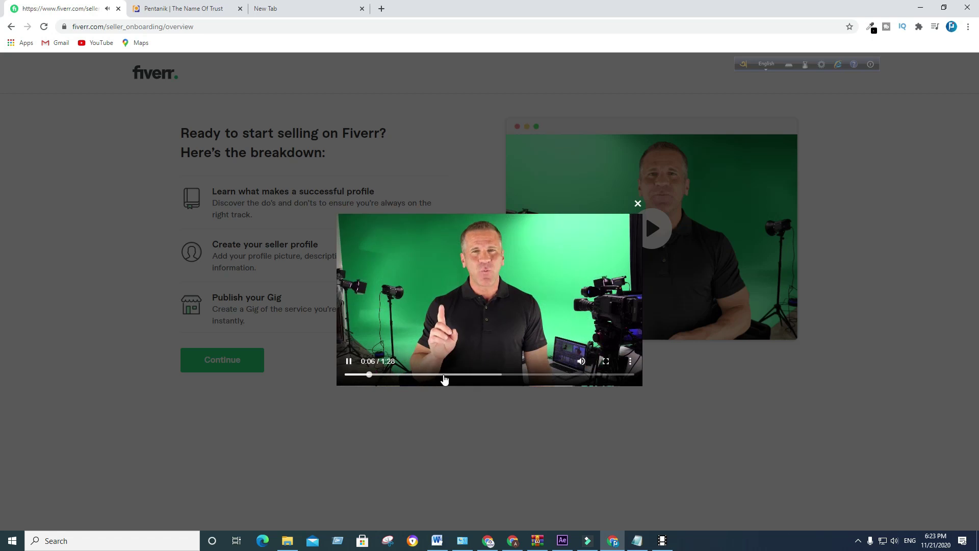
click(444, 374)
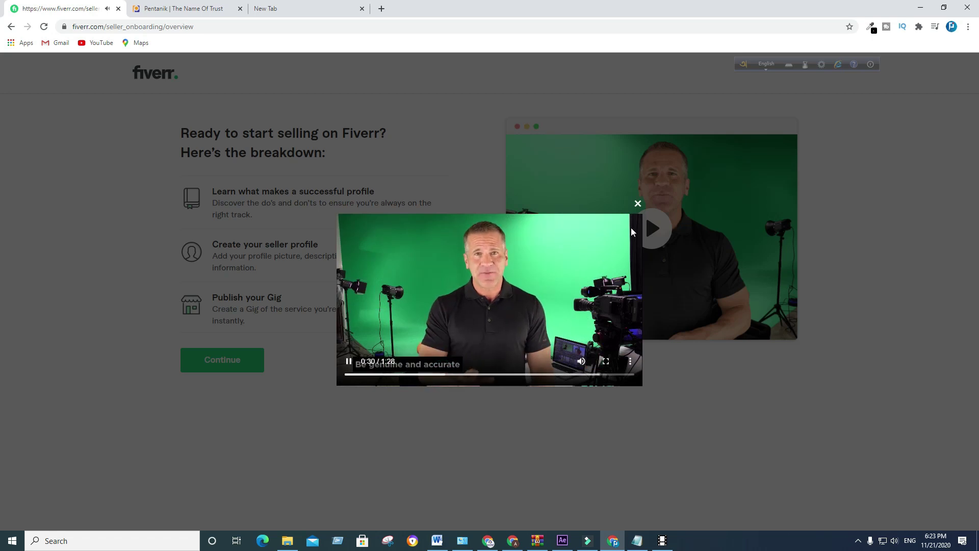
click(638, 203)
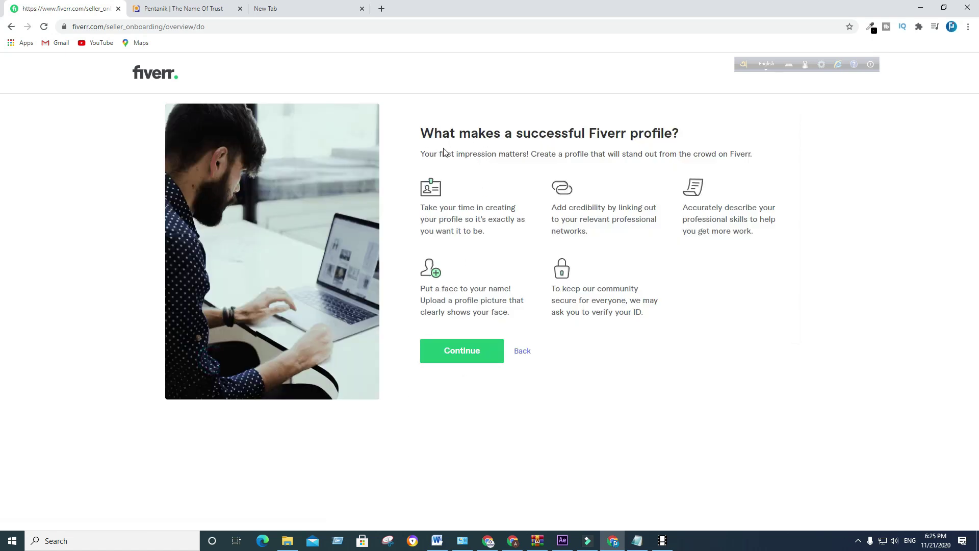
click(454, 361)
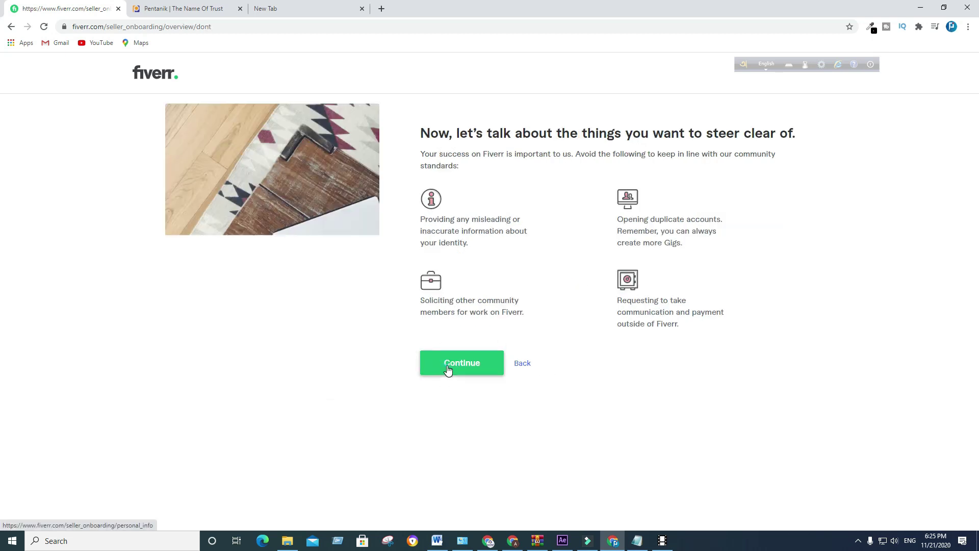
click(448, 369)
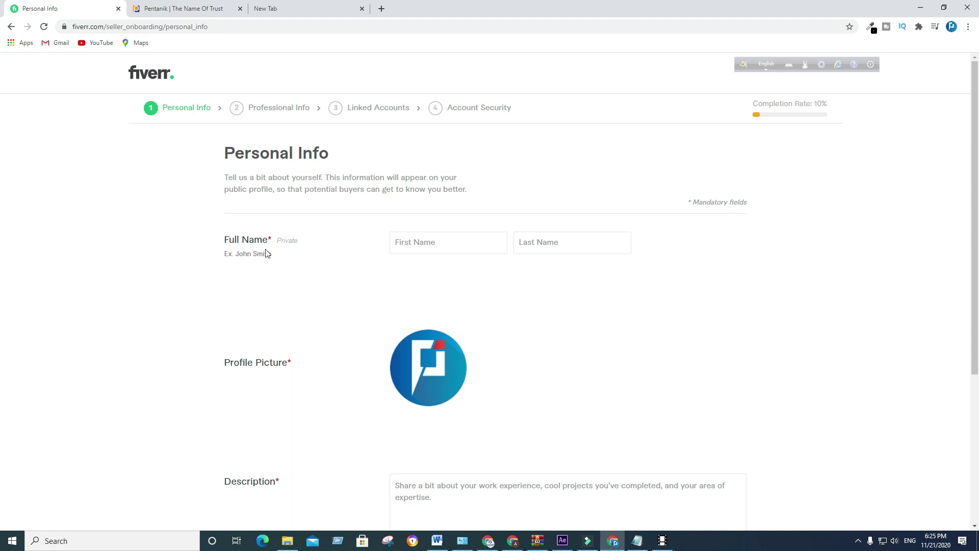
Step: Enter the seller's first name and last name in the Personal Info fields
click(421, 246)
scroll(389, 351, down, 1)
scroll(389, 351, up, 1)
click(422, 246)
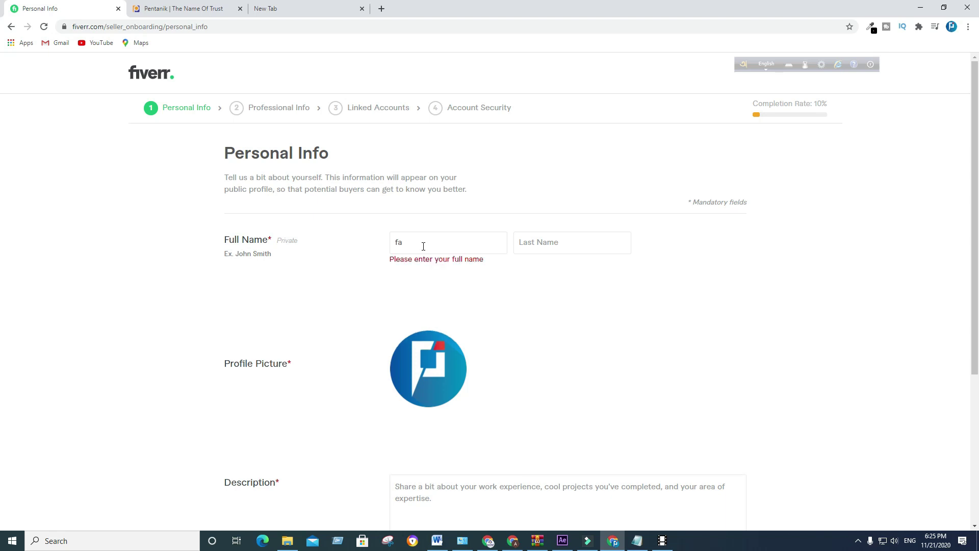
key(BackSpace)
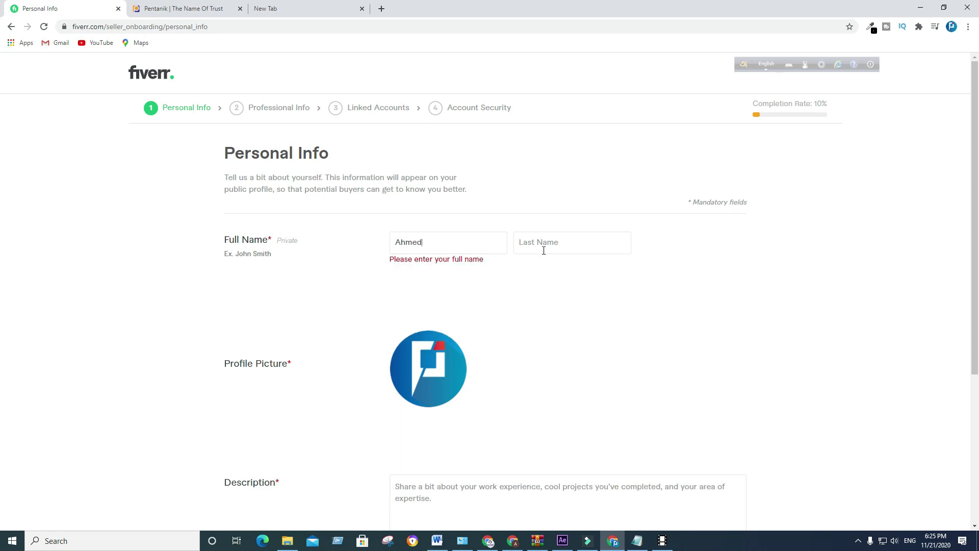
click(544, 250)
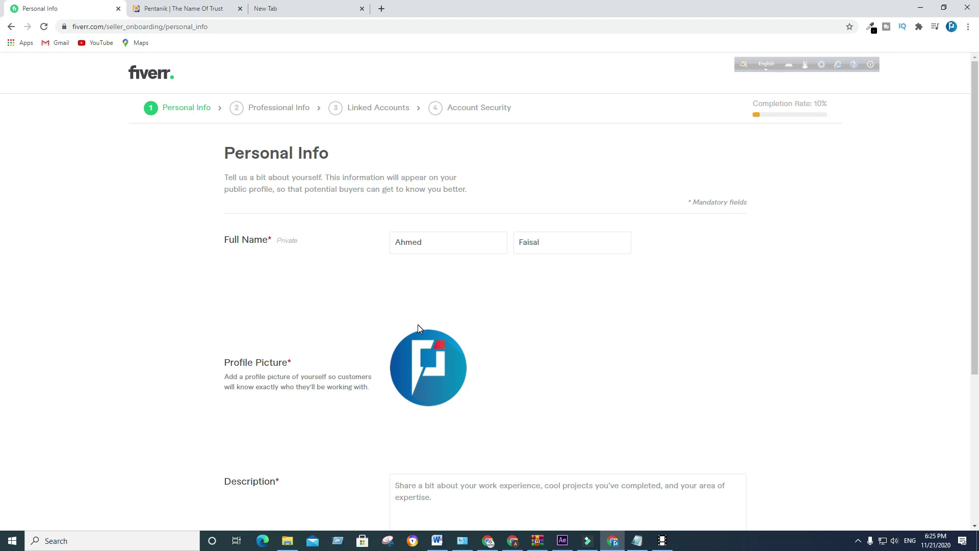
Step: Place the cursor in the Description box, briefly checking the Pentanik site for reference
scroll(418, 325, down, 2)
click(427, 390)
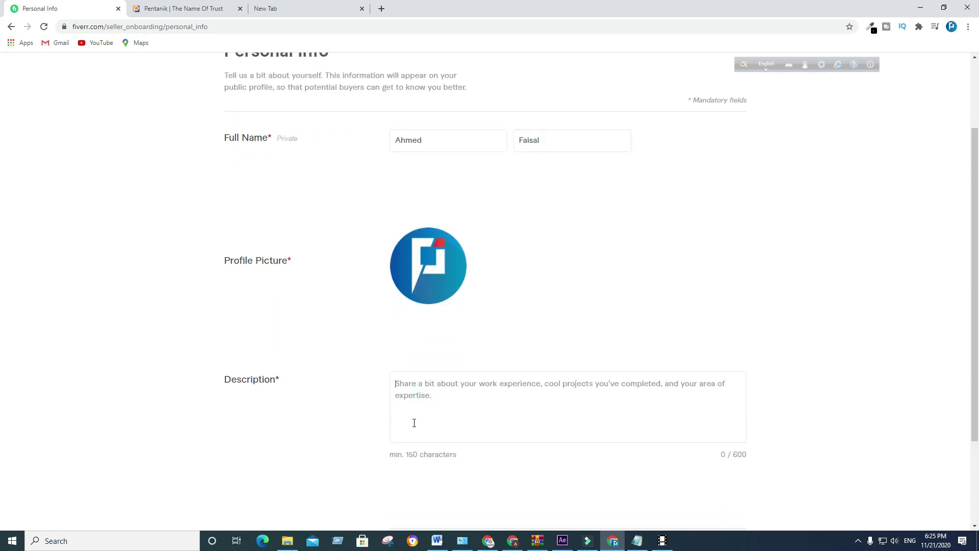
click(284, 376)
scroll(336, 341, up, 2)
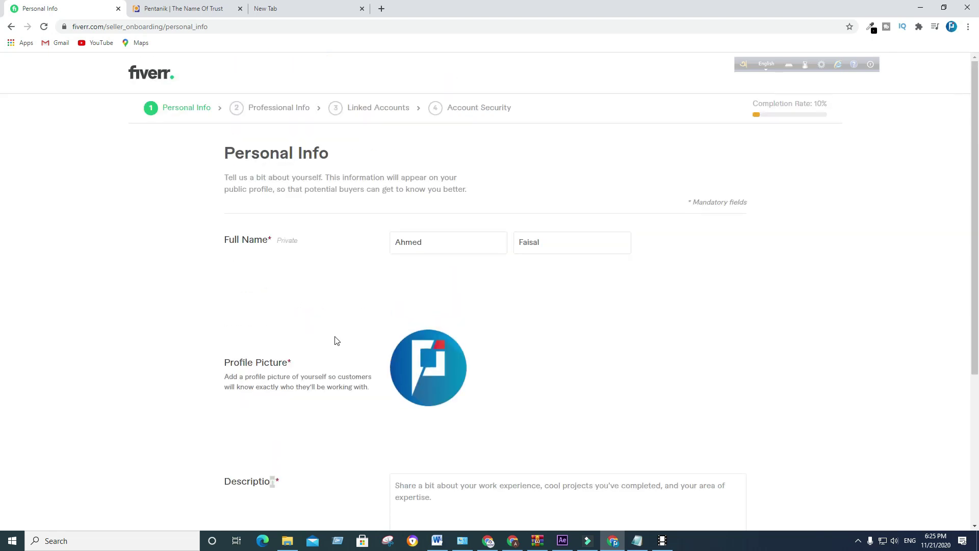
scroll(328, 372, down, 2)
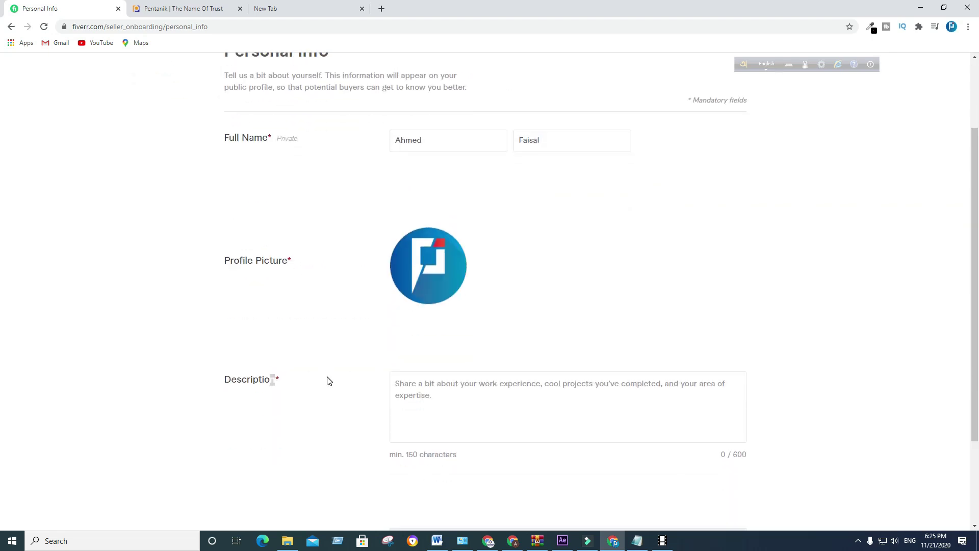
click(431, 397)
click(176, 8)
click(31, 10)
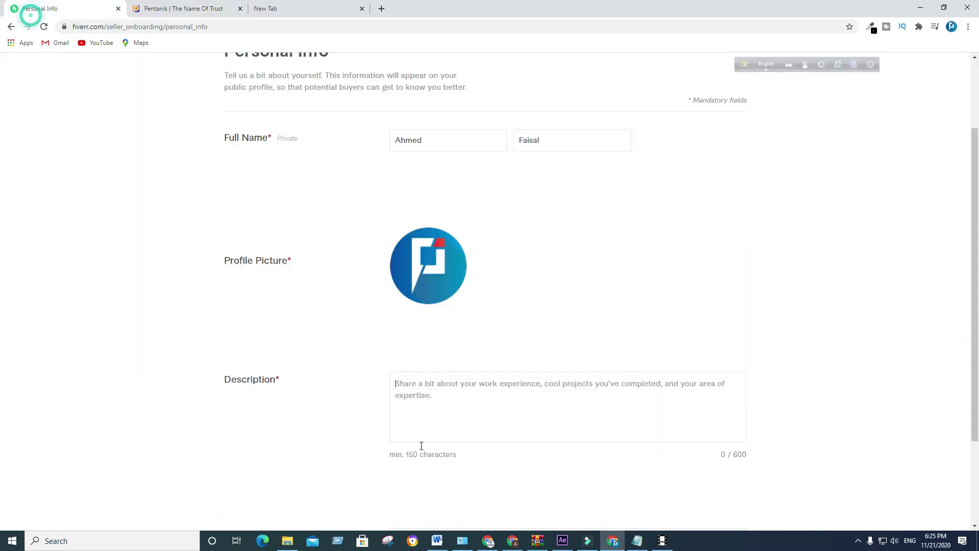
click(434, 396)
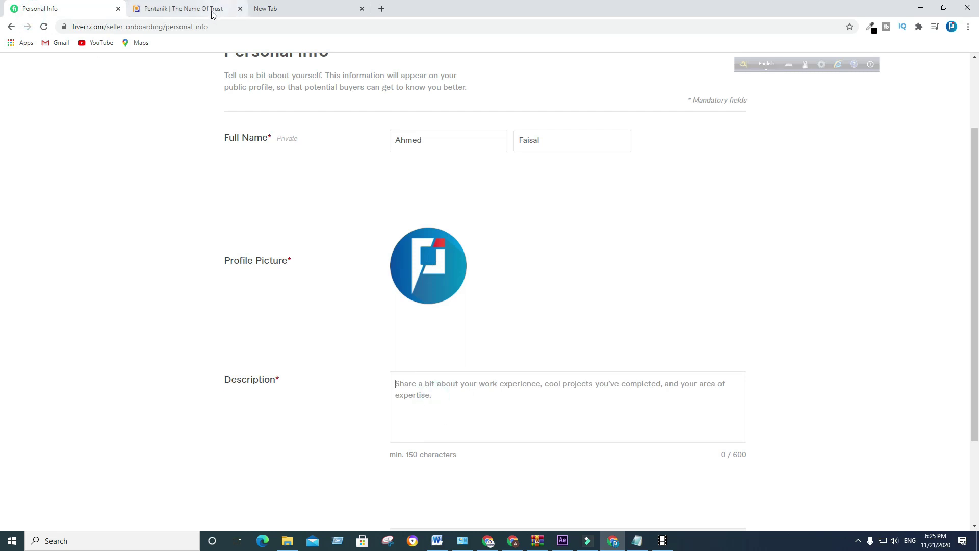
Step: Look over the Pentanik website and blank tab, returning each time to the Description box
click(213, 14)
scroll(340, 379, down, 1)
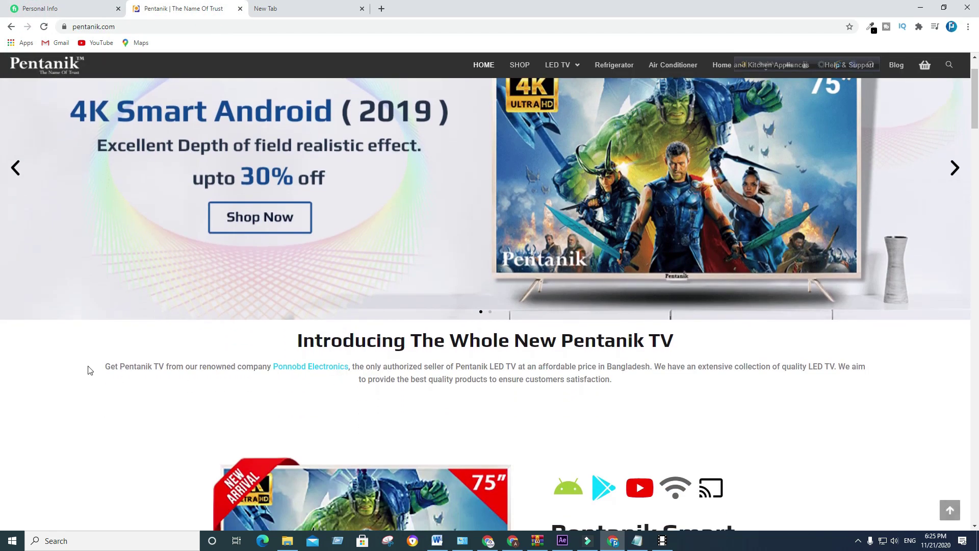
double_click(115, 364)
scroll(115, 365, up, 1)
click(286, 9)
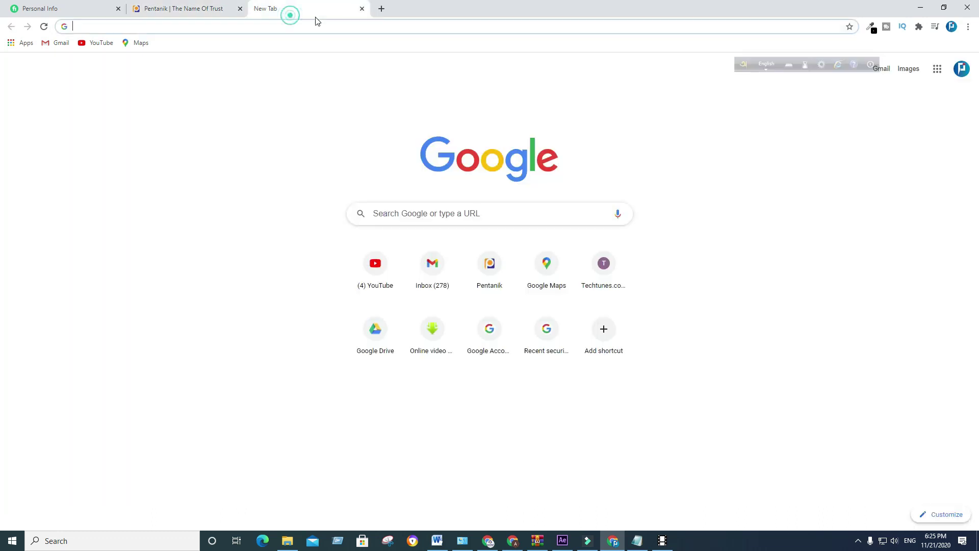
click(61, 5)
click(456, 403)
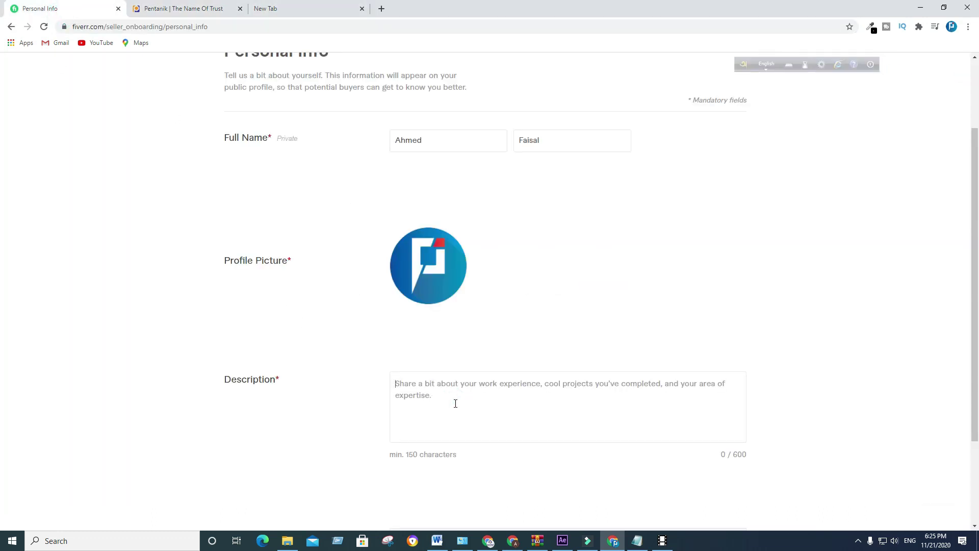
scroll(455, 404, up, 2)
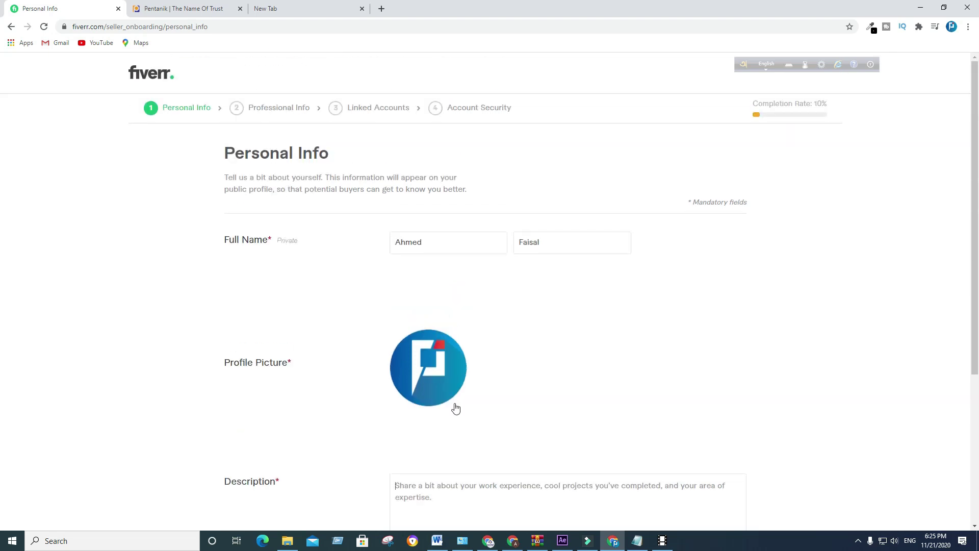
click(301, 12)
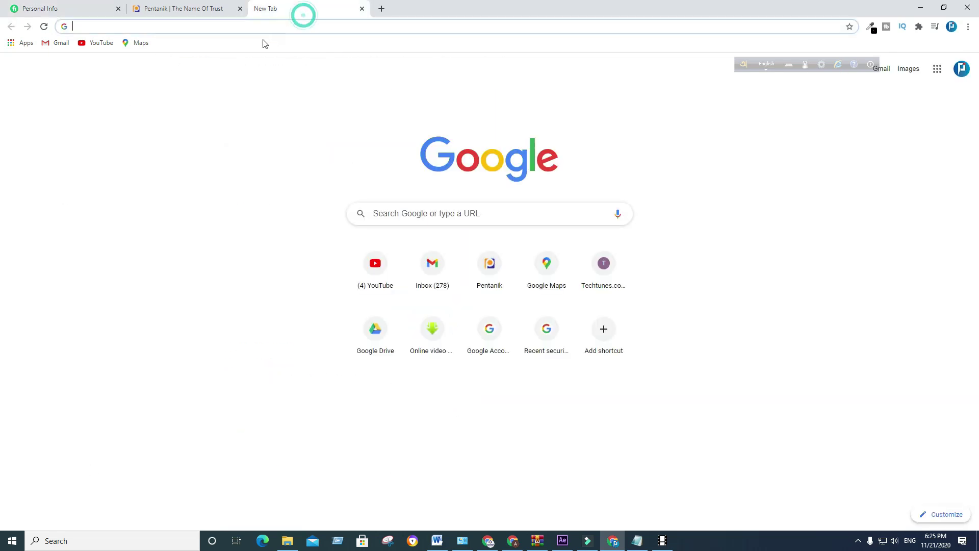
click(43, 14)
scroll(449, 418, down, 3)
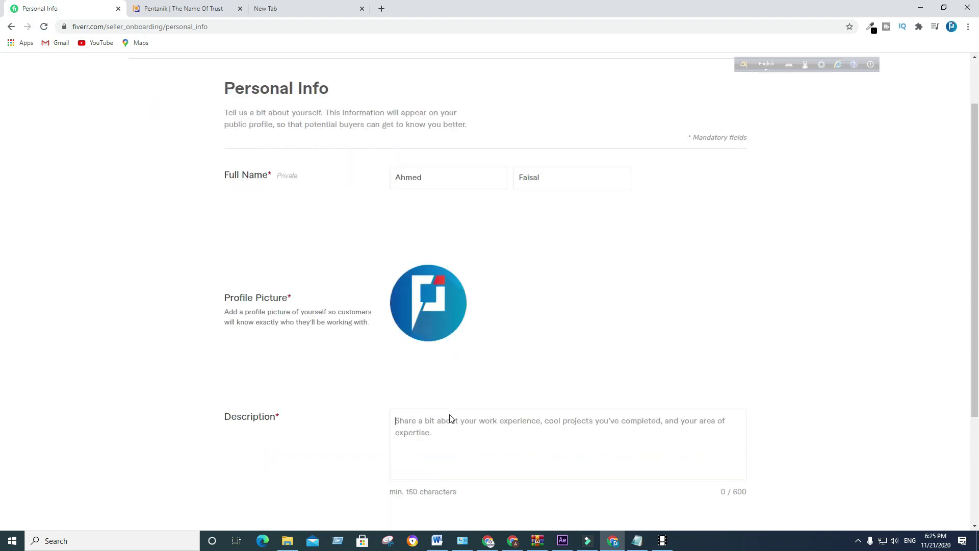
scroll(447, 385, down, 2)
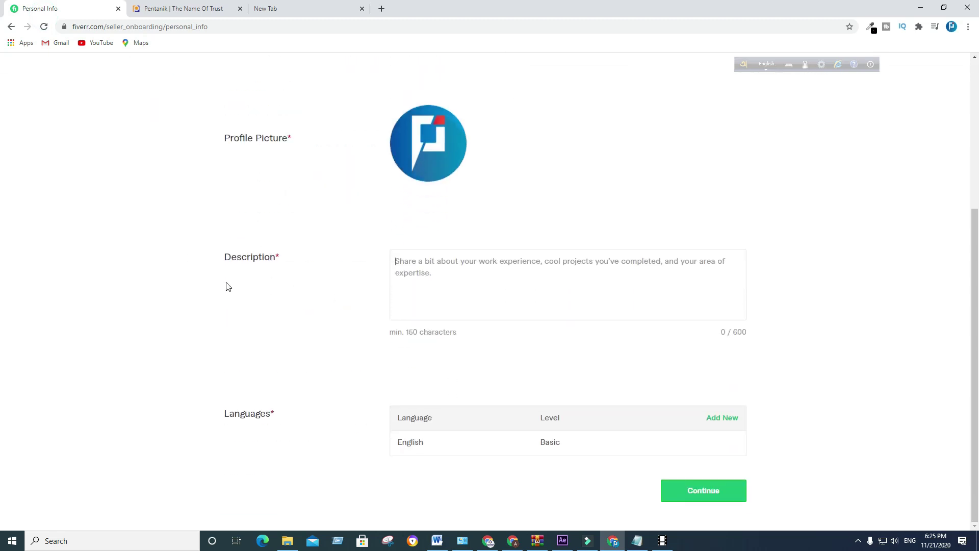
Step: Search Google for 'fiverr' in the blank tab and open the Fiverr marketplace
click(303, 9)
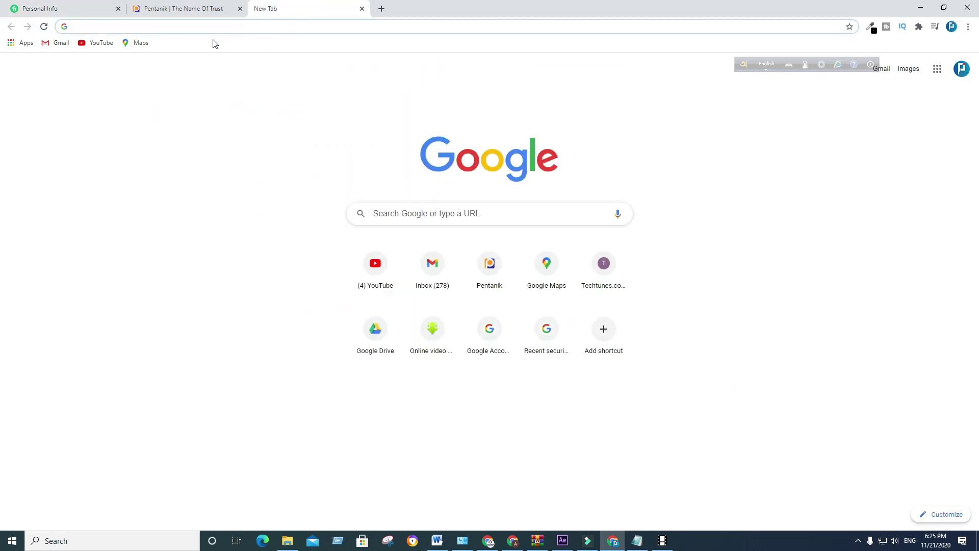
text(fa)
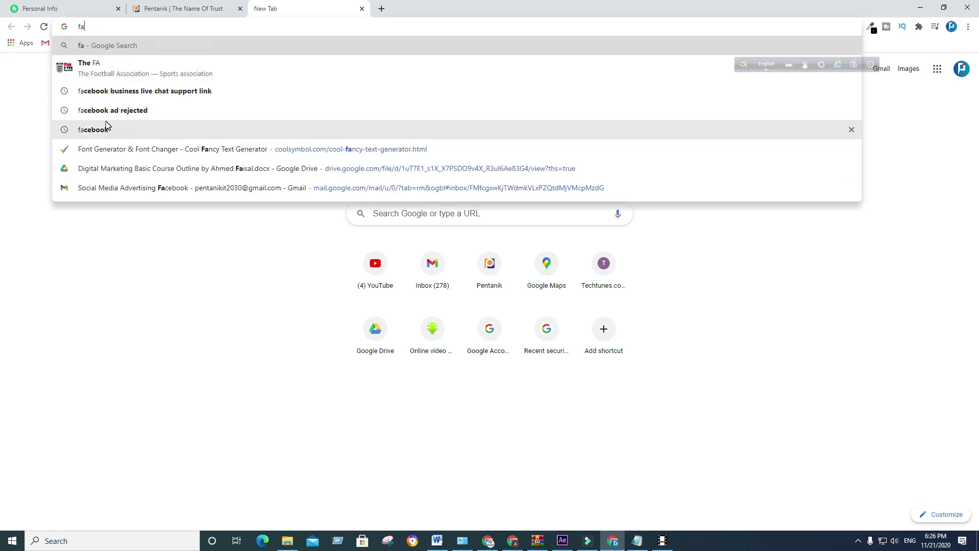
key(BackSpace)
text(iver)
key(Return)
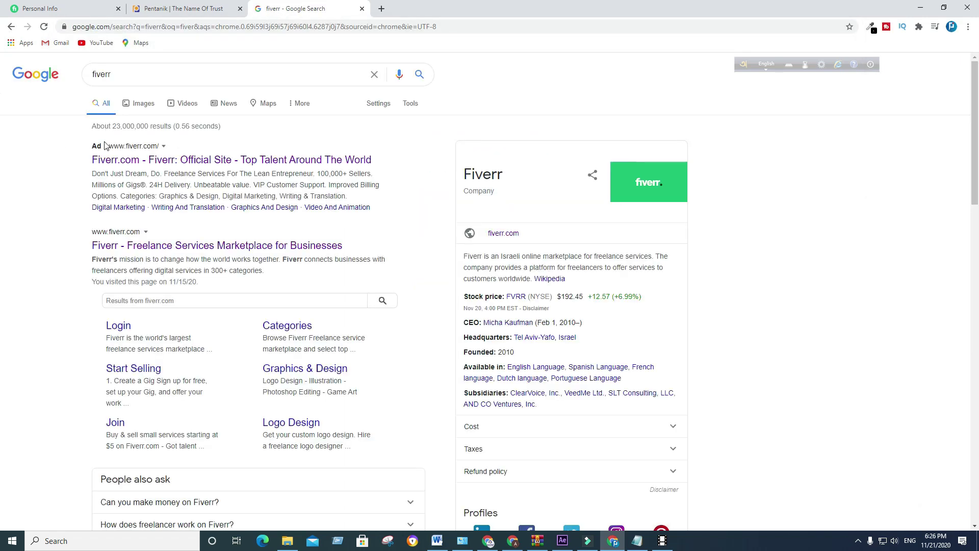
click(132, 243)
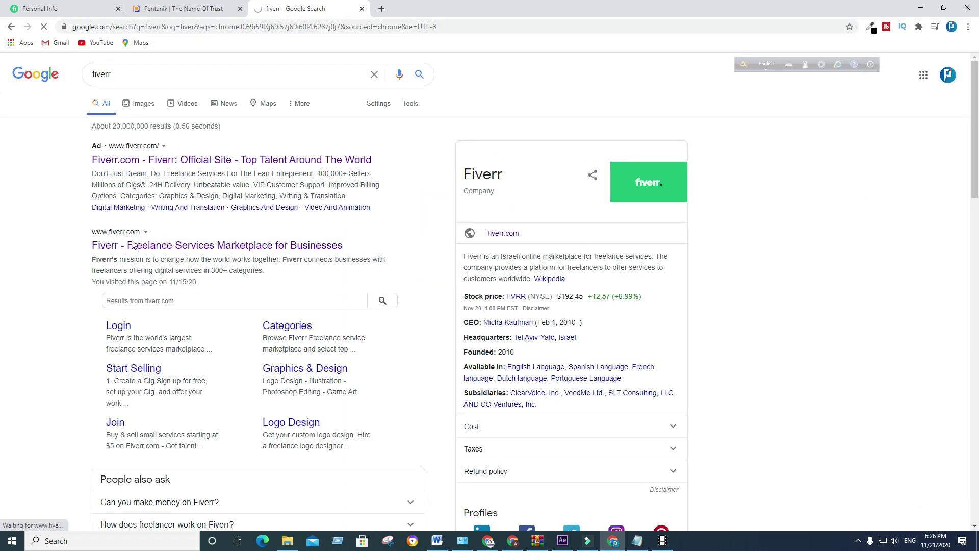
click(40, 8)
click(288, 9)
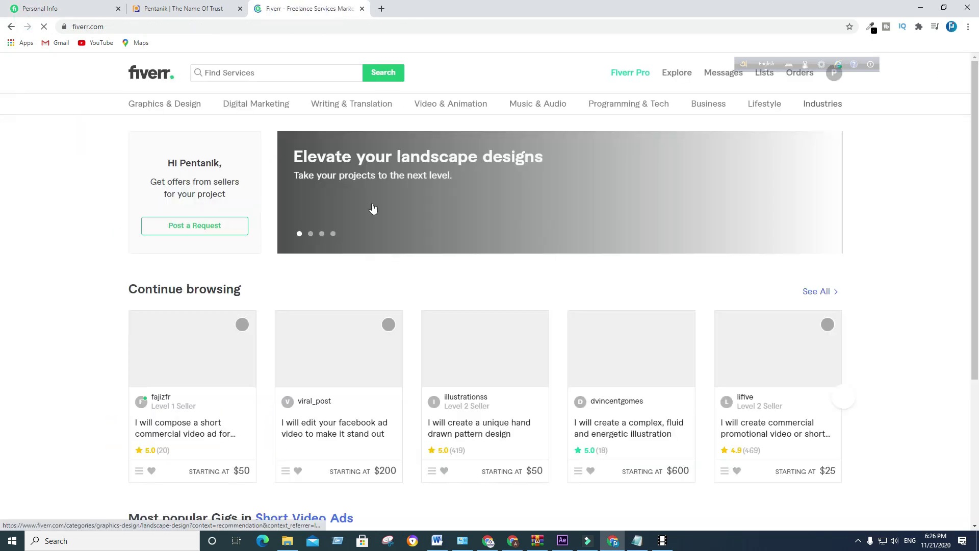
Step: Scroll the home page recommendations and open the 'I will create powerful facebook video ad' gig
scroll(198, 393, down, 6)
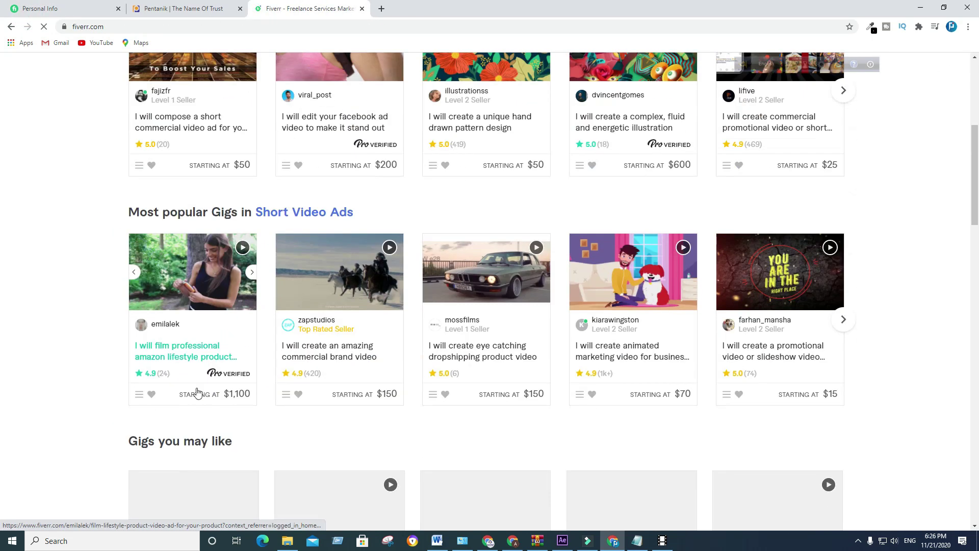
scroll(373, 363, down, 3)
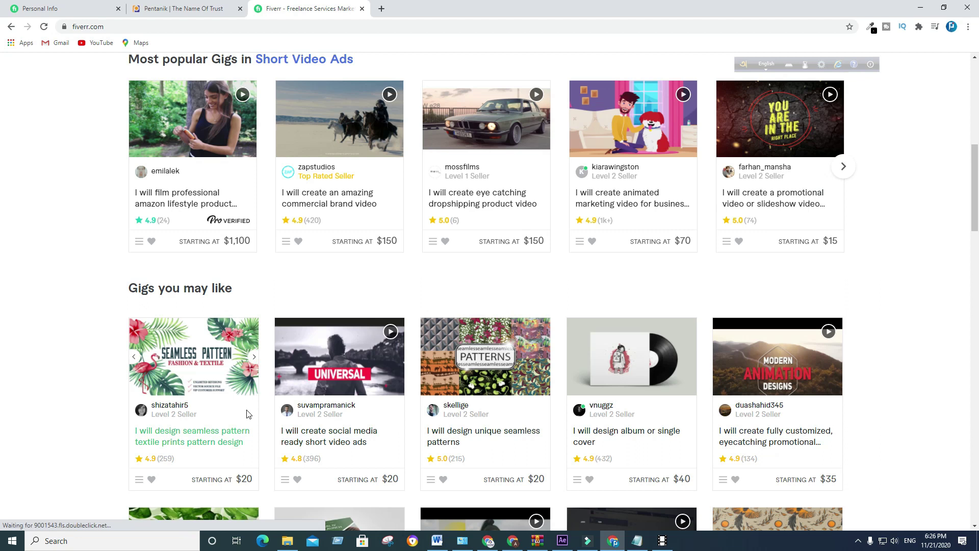
scroll(252, 357, down, 3)
scroll(301, 326, down, 4)
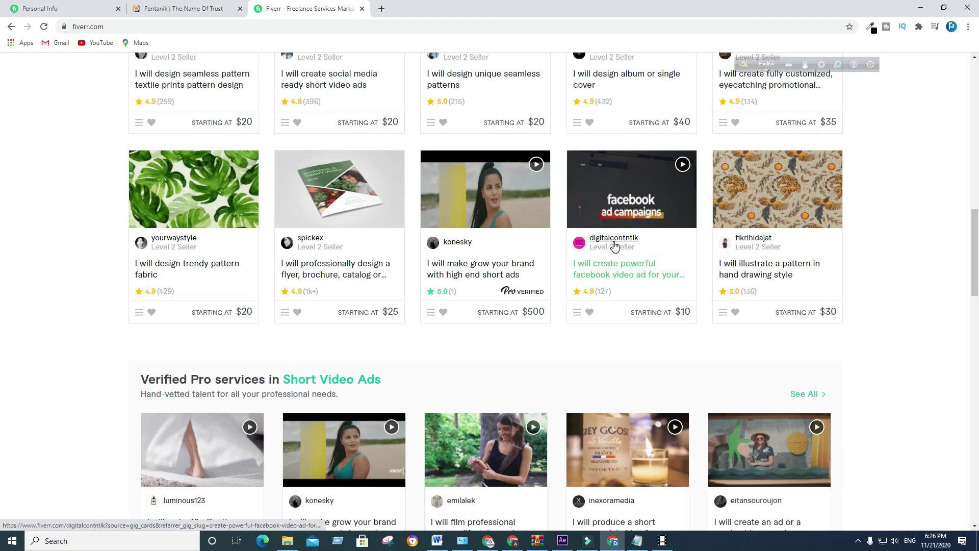
click(627, 214)
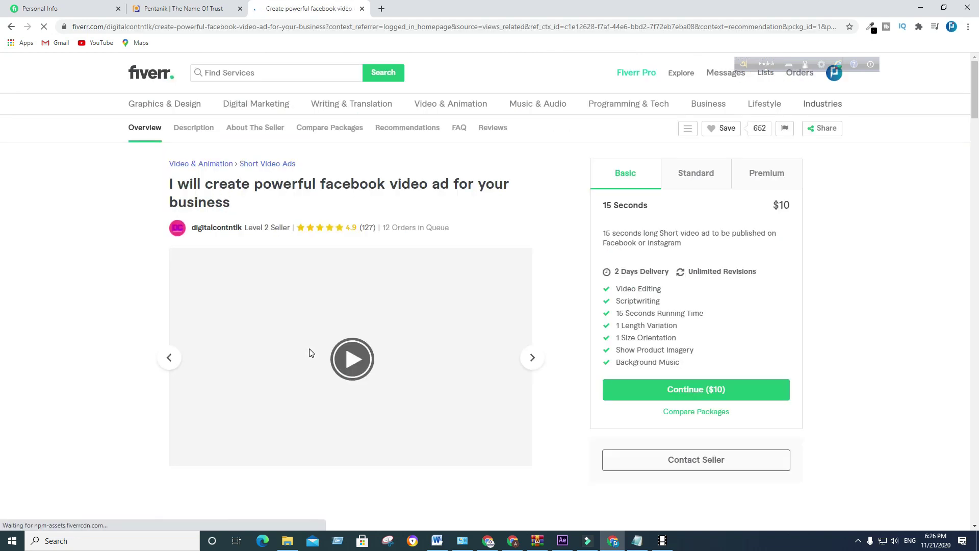
Step: Scroll through the facebook video ad gig page and select its title
scroll(530, 336, down, 1)
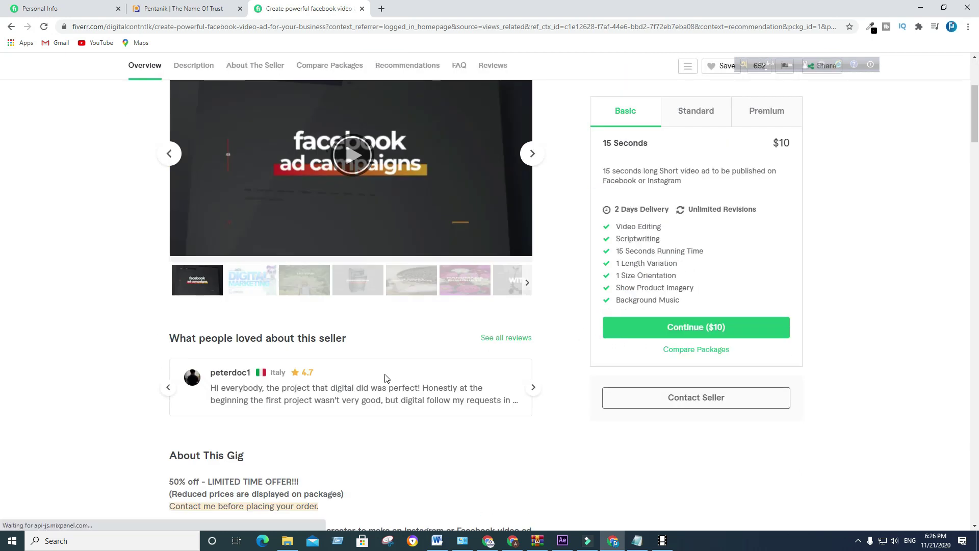
scroll(386, 378, down, 2)
scroll(239, 408, up, 2)
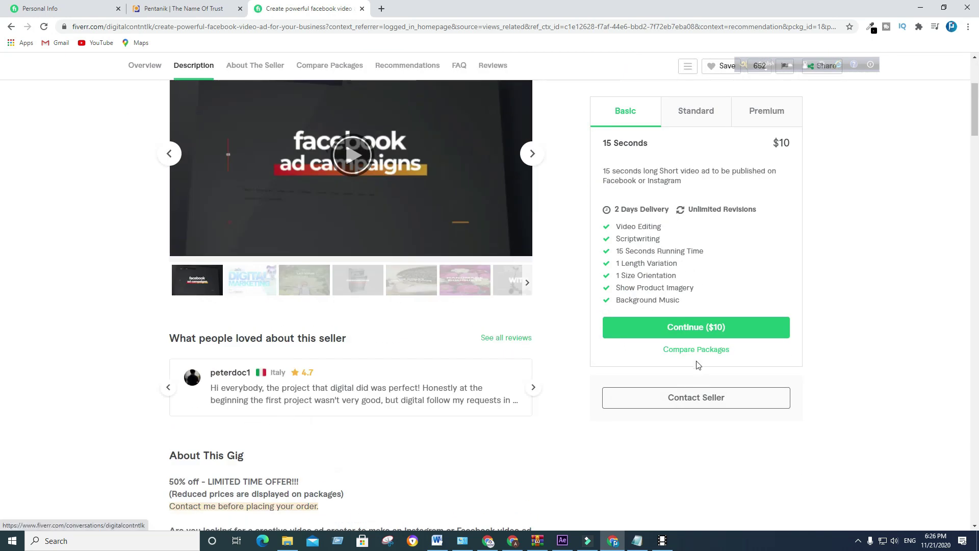
scroll(707, 327, up, 1)
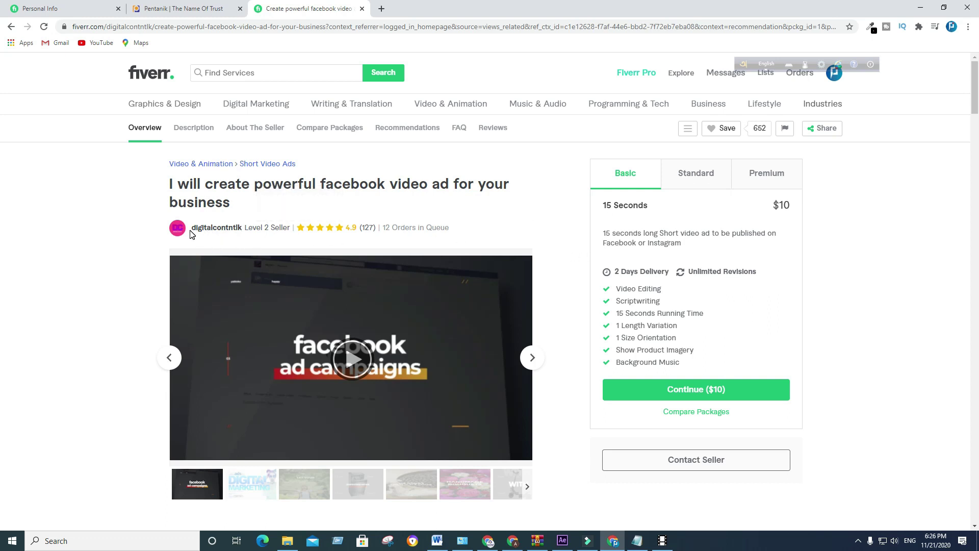
drag(163, 190, 228, 203)
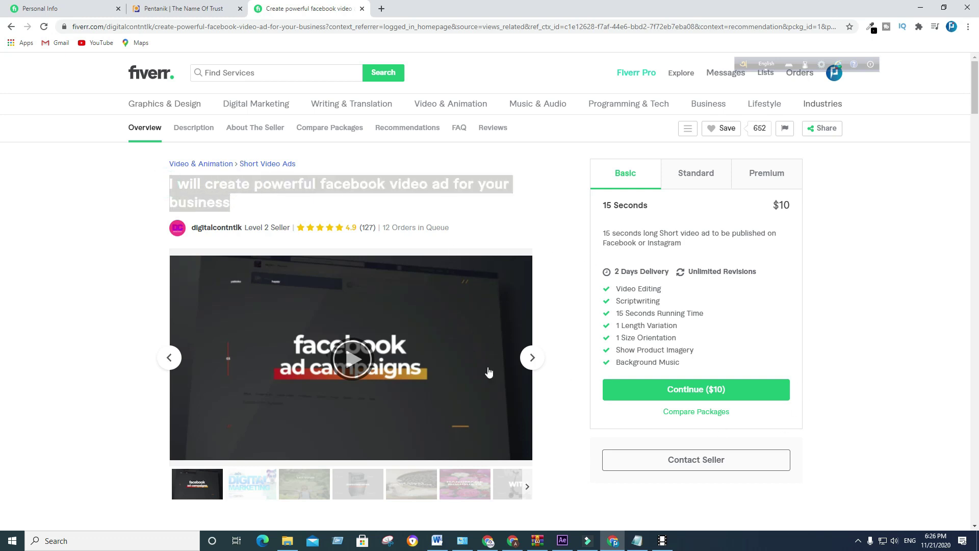
scroll(547, 281, down, 4)
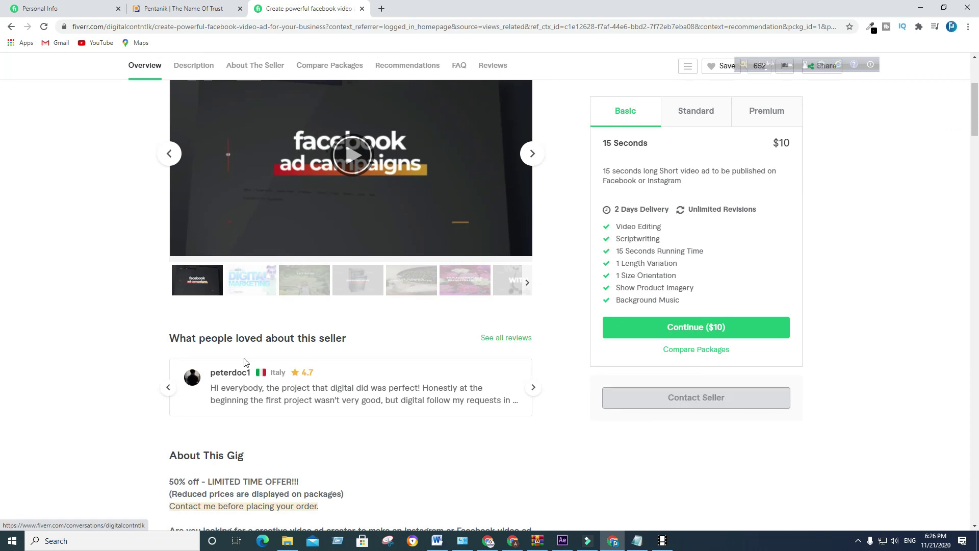
scroll(206, 220, up, 4)
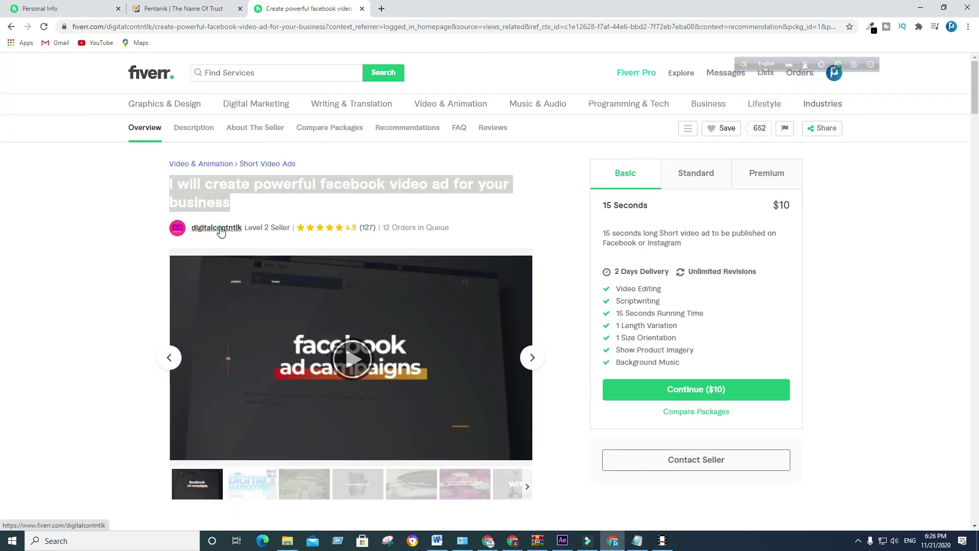
Step: Copy the seller's self-description from the About The Seller section
click(218, 227)
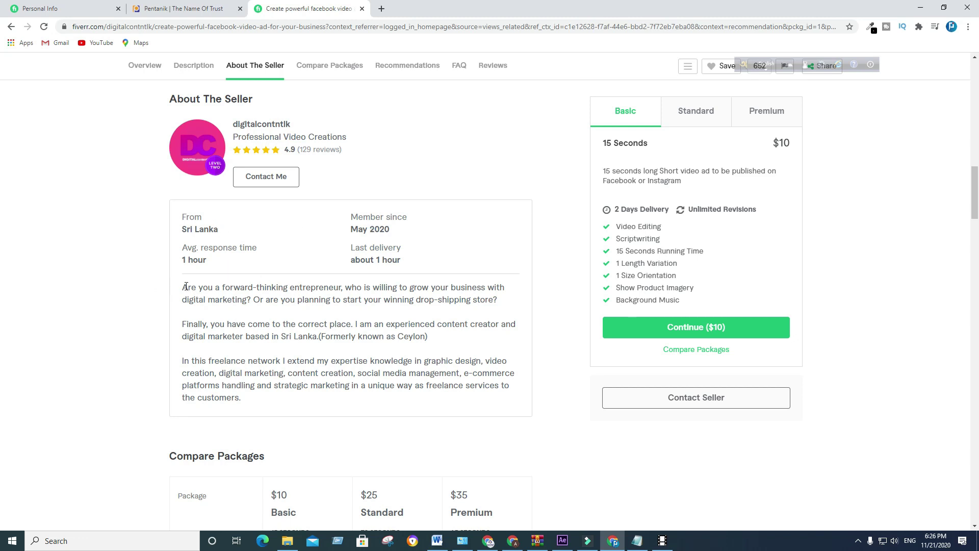
drag(185, 287, 442, 397)
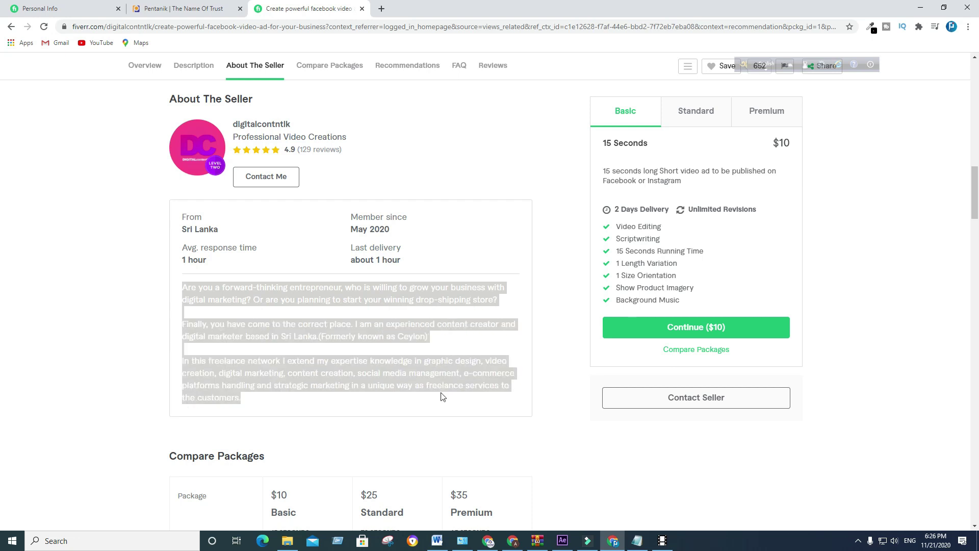
right_click(256, 307)
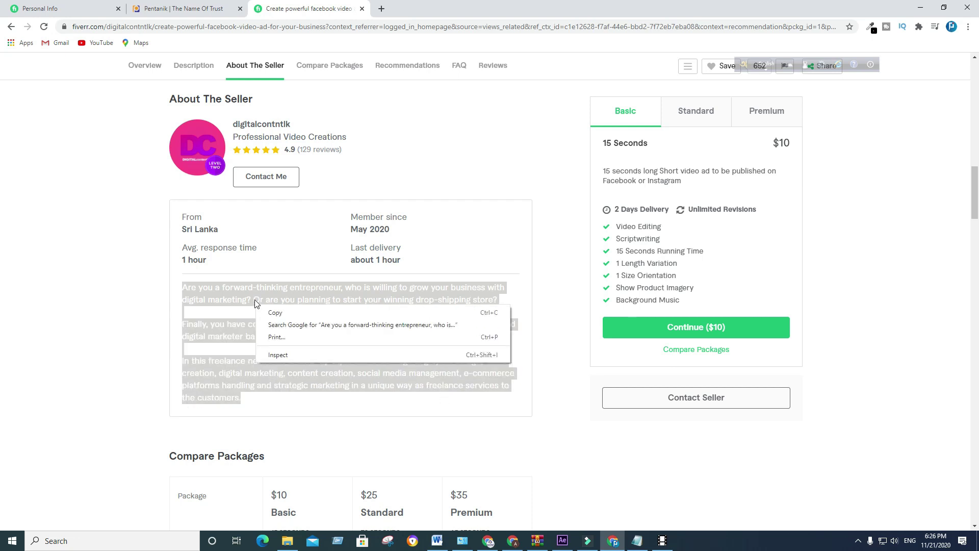
click(277, 314)
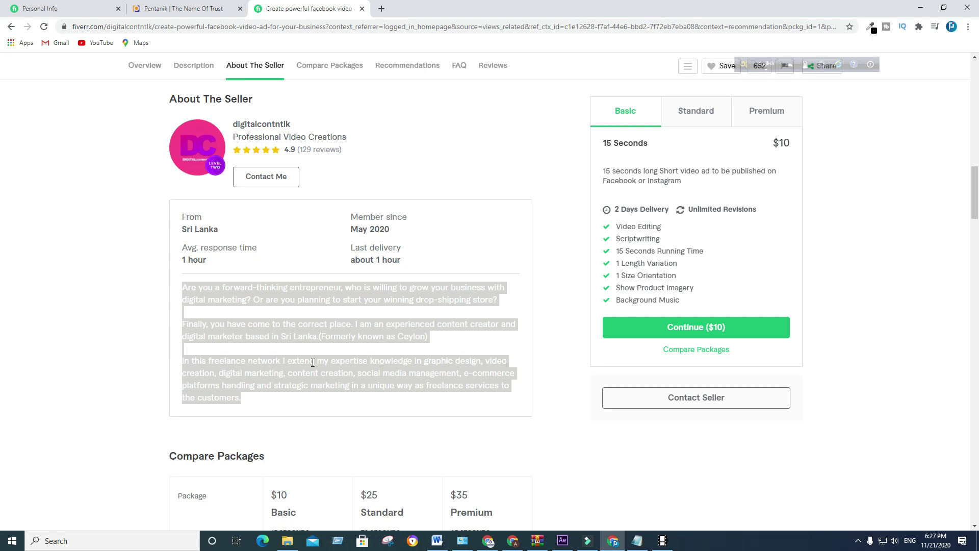
Step: Search Google for People Per Hour in a new tab and open the PeoplePerHour website
click(381, 8)
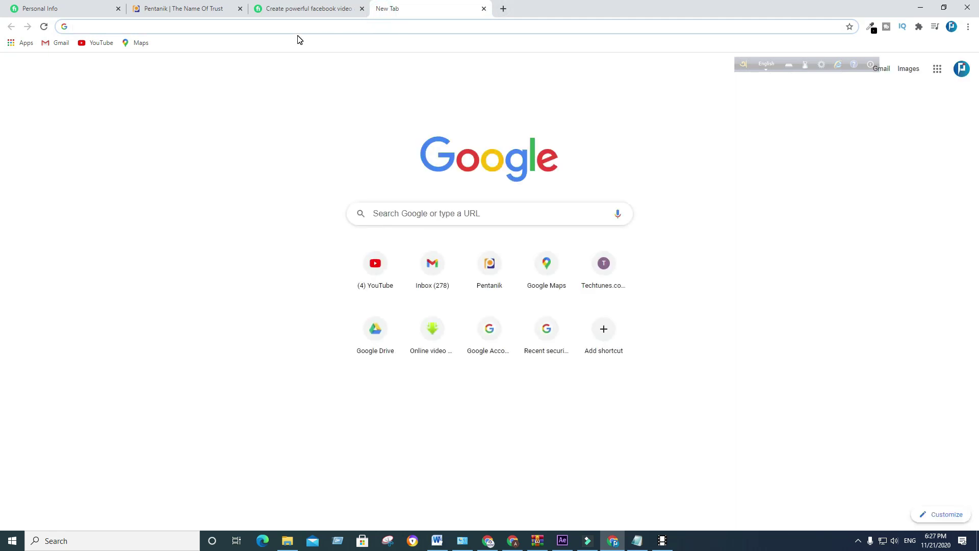
text(fre)
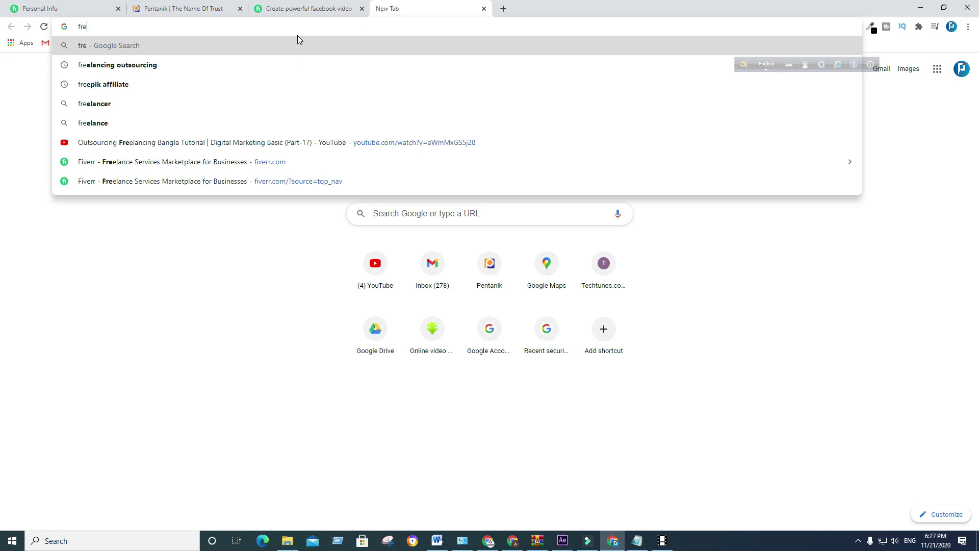
key(BackSpace)
key(BackSpace)
key(BackSpace)
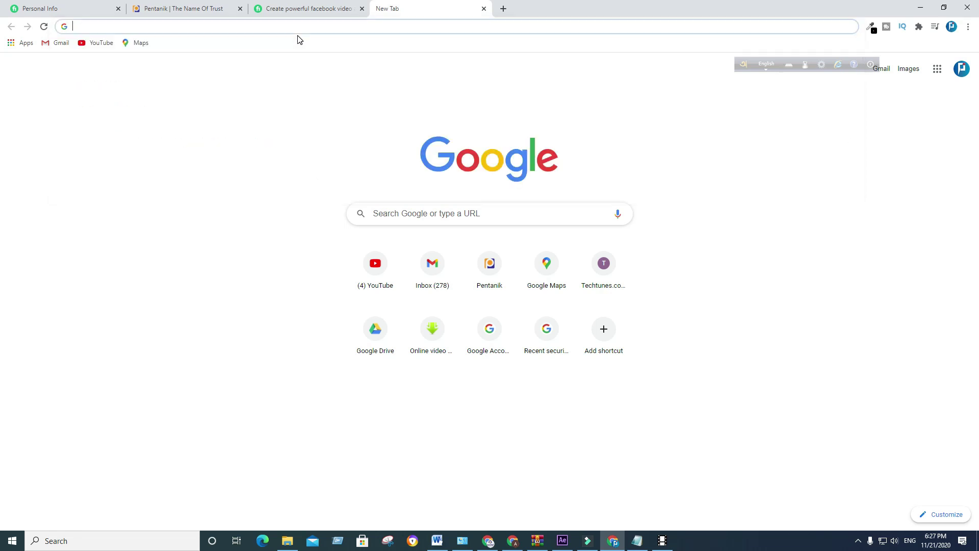
text(pep)
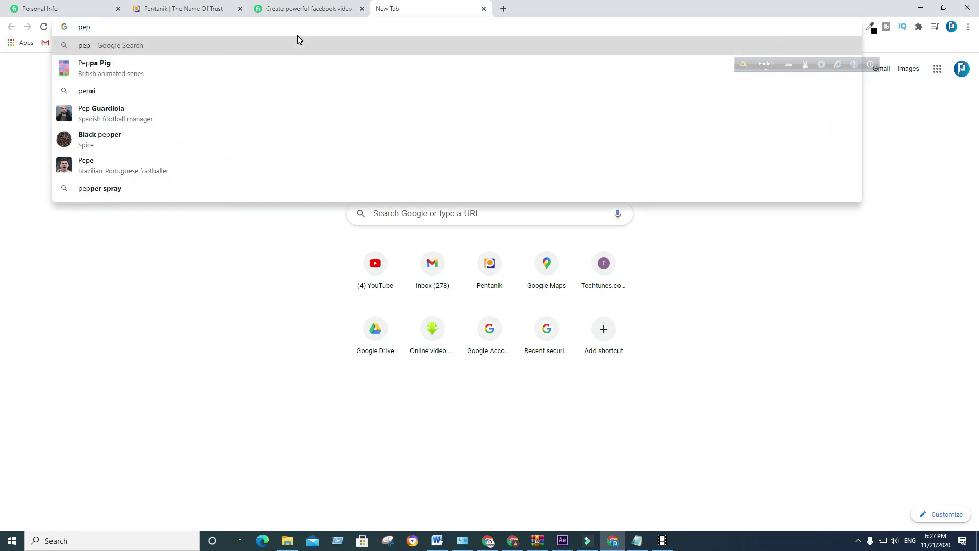
text(oler)
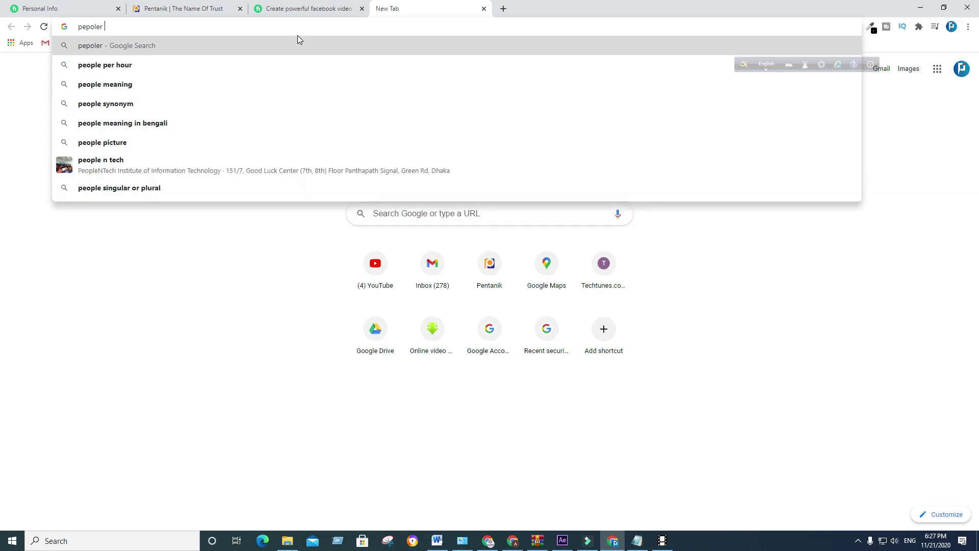
click(169, 66)
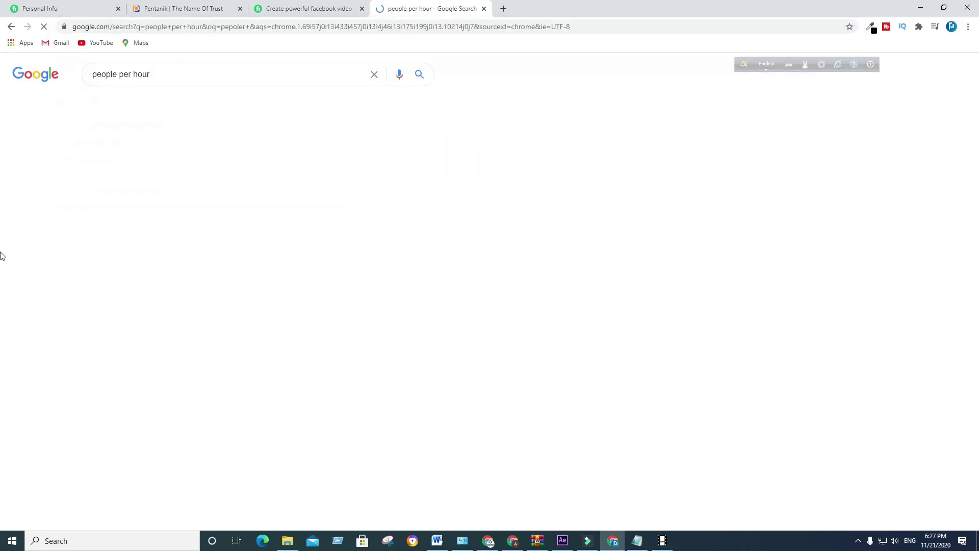
click(172, 159)
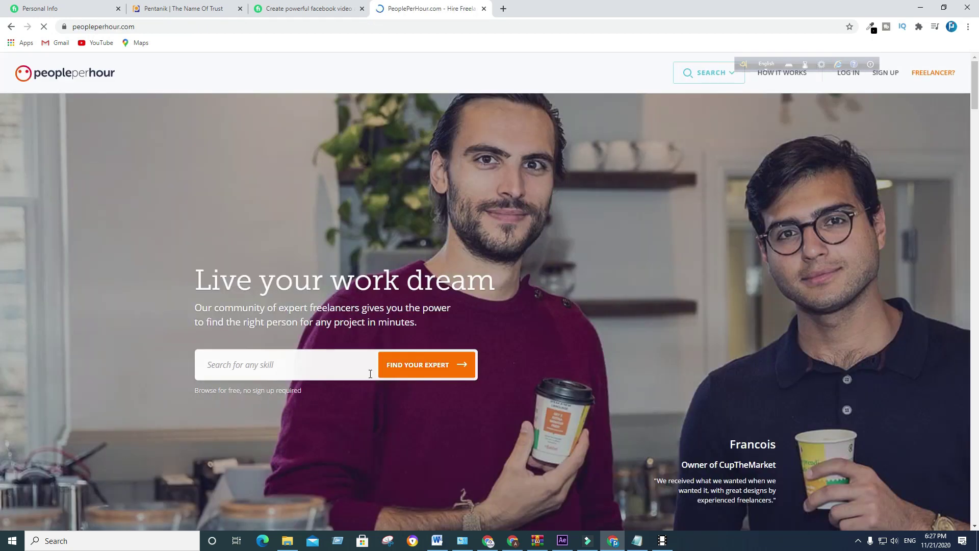
Step: Move the language bar aside, view How it works, then browse freelancers for hire
drag(741, 65, 487, 57)
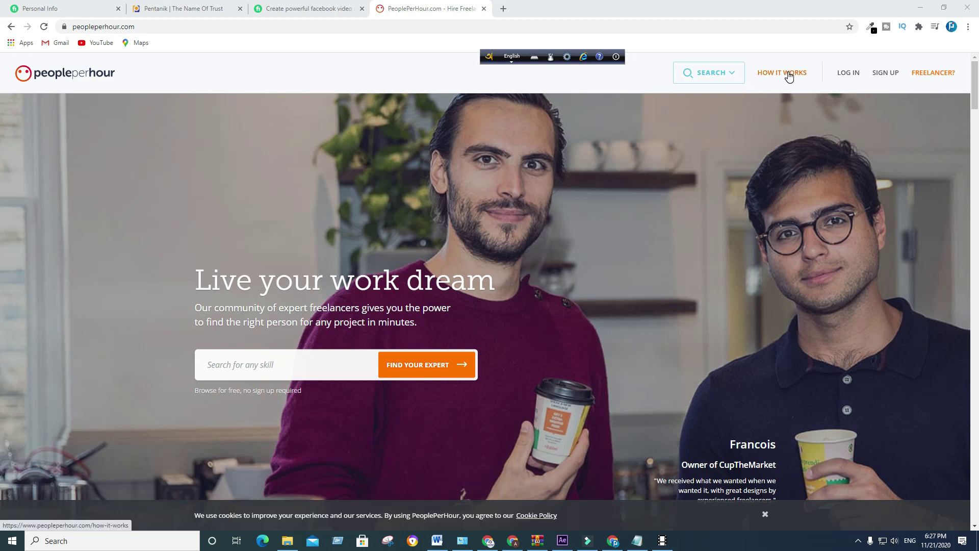
click(787, 81)
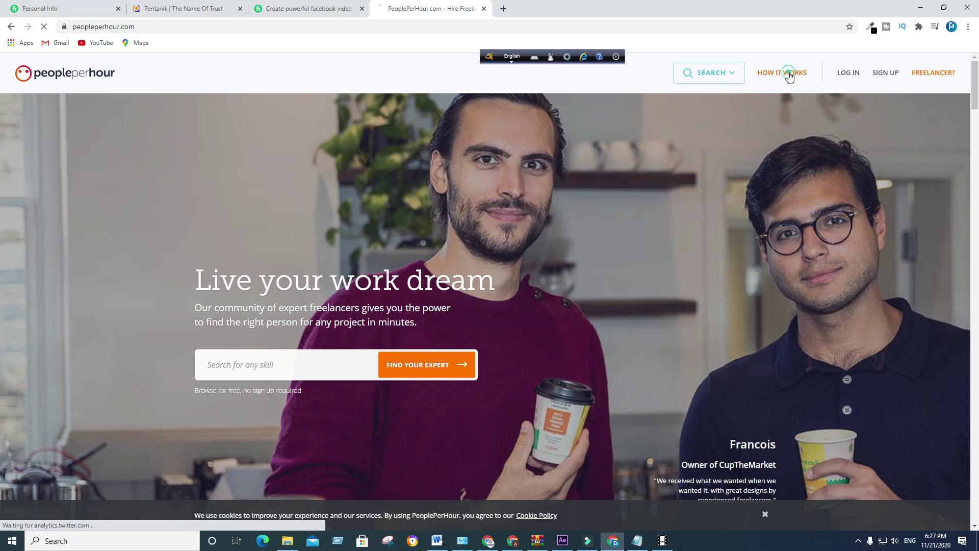
scroll(383, 347, down, 6)
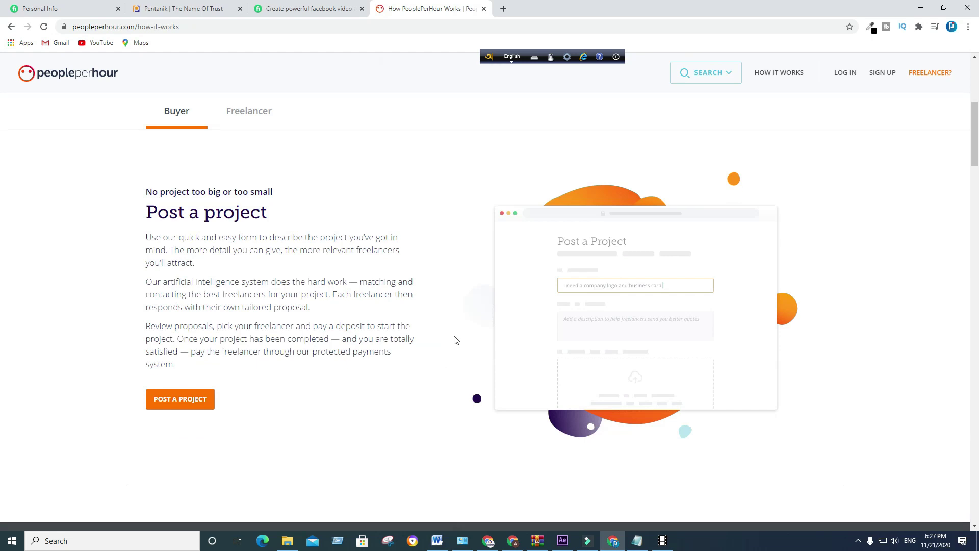
scroll(510, 316, up, 6)
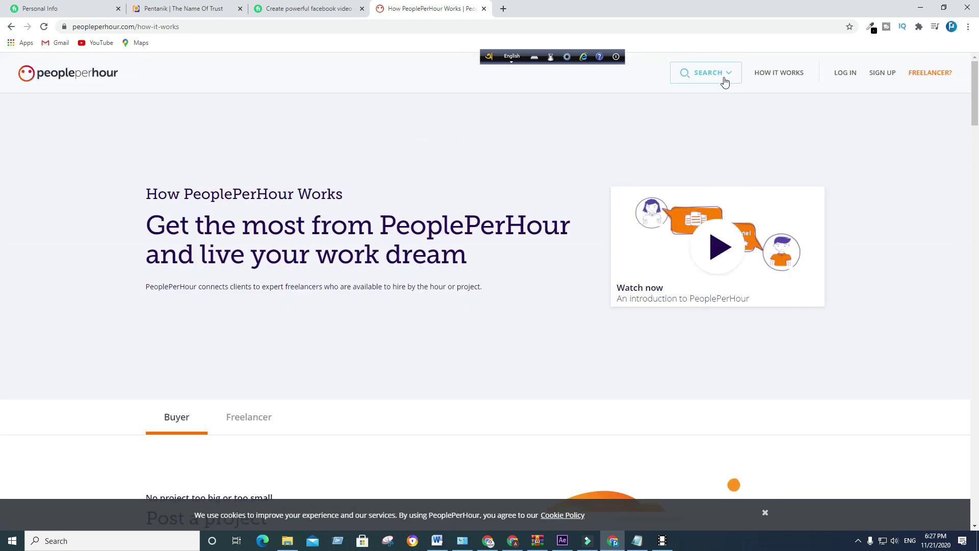
click(725, 82)
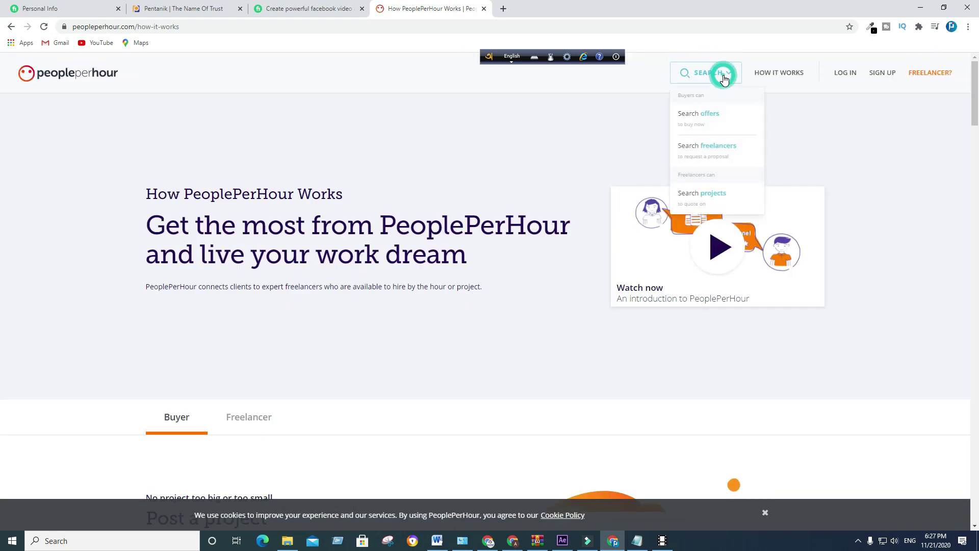
click(713, 153)
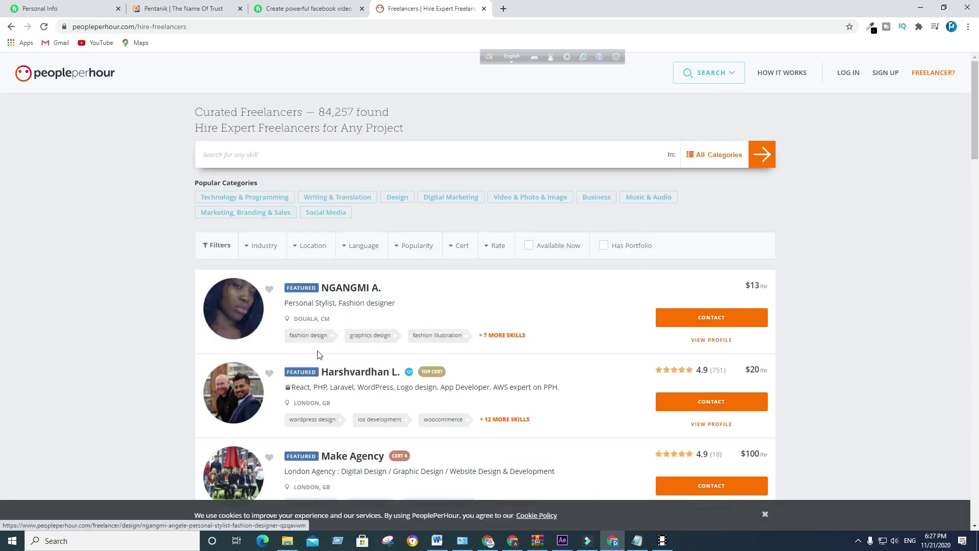
Step: Open the first featured freelancer, read and select her full bio, then close it
click(352, 287)
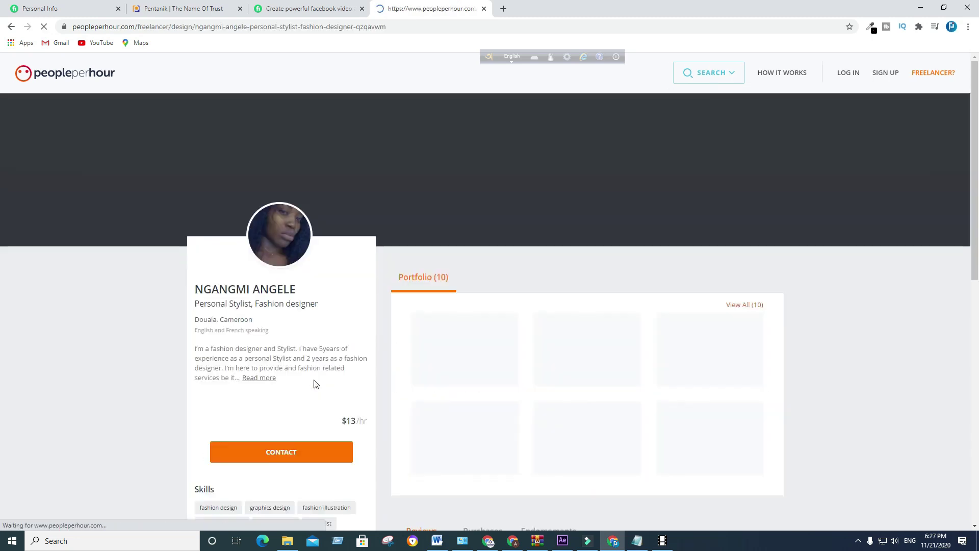
scroll(316, 384, down, 3)
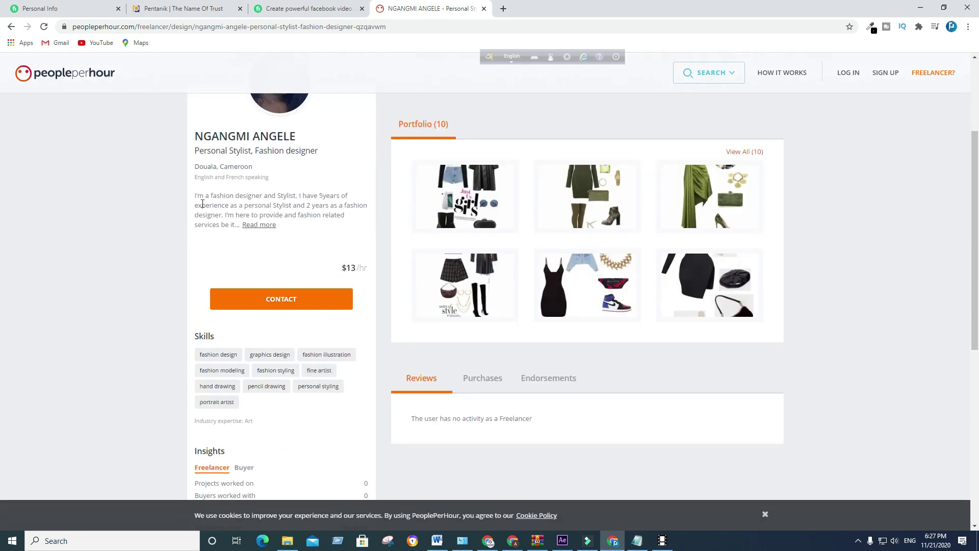
click(252, 227)
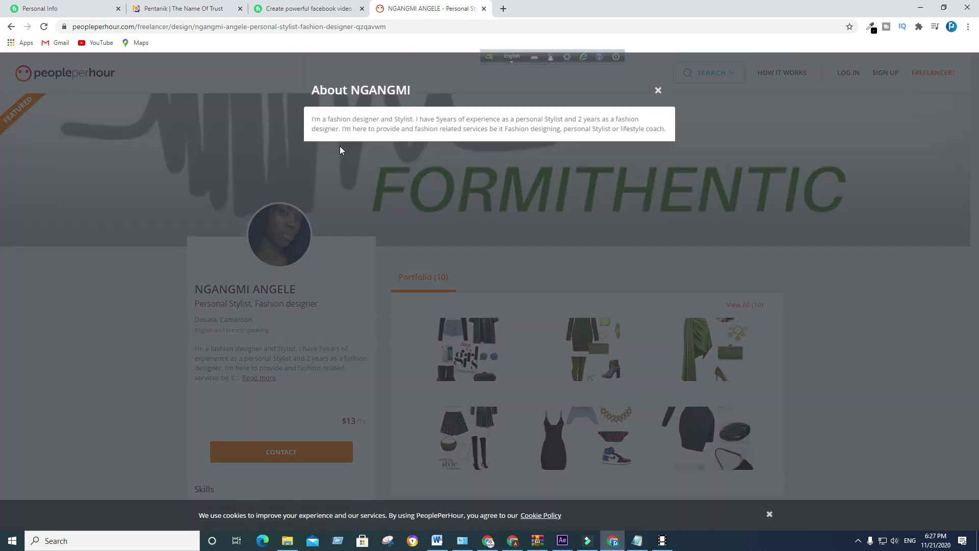
drag(312, 125, 659, 128)
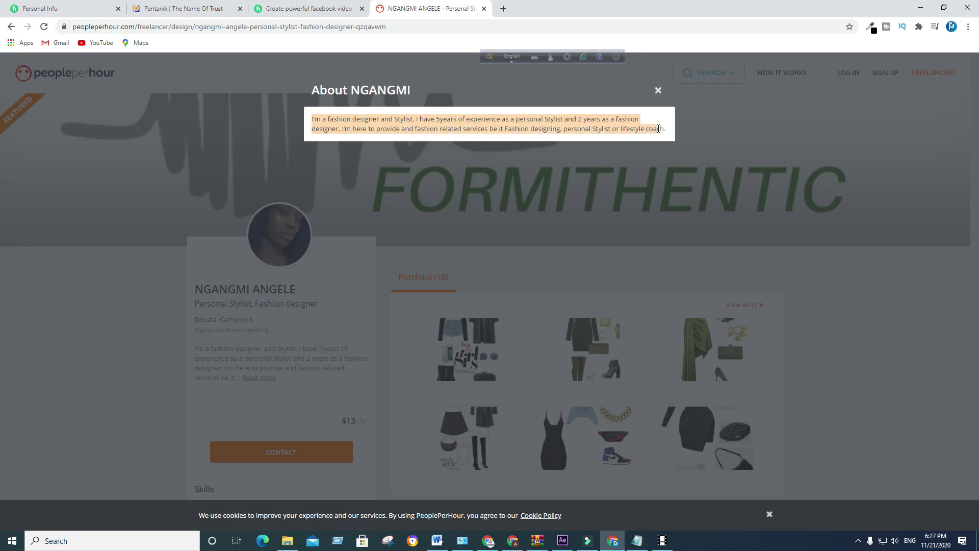
click(665, 131)
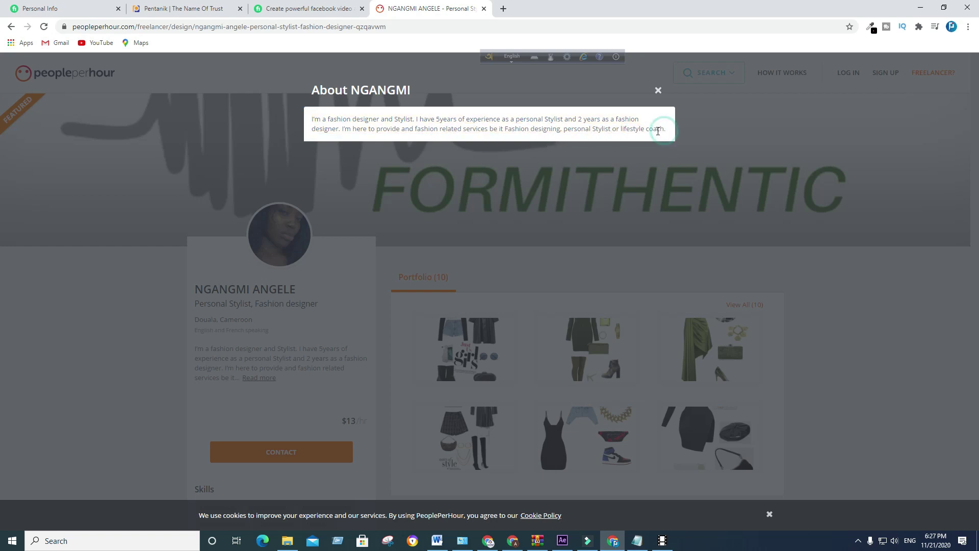
click(657, 92)
scroll(284, 354, down, 10)
scroll(284, 354, up, 10)
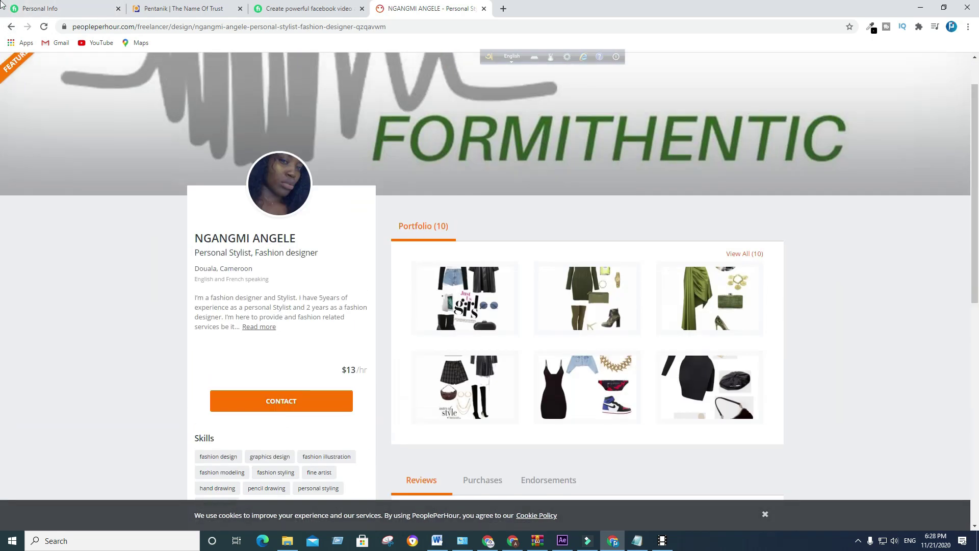
Step: Go back to the PeoplePerHour freelancer list and open the SEO consultant's profile
click(12, 27)
scroll(335, 363, down, 3)
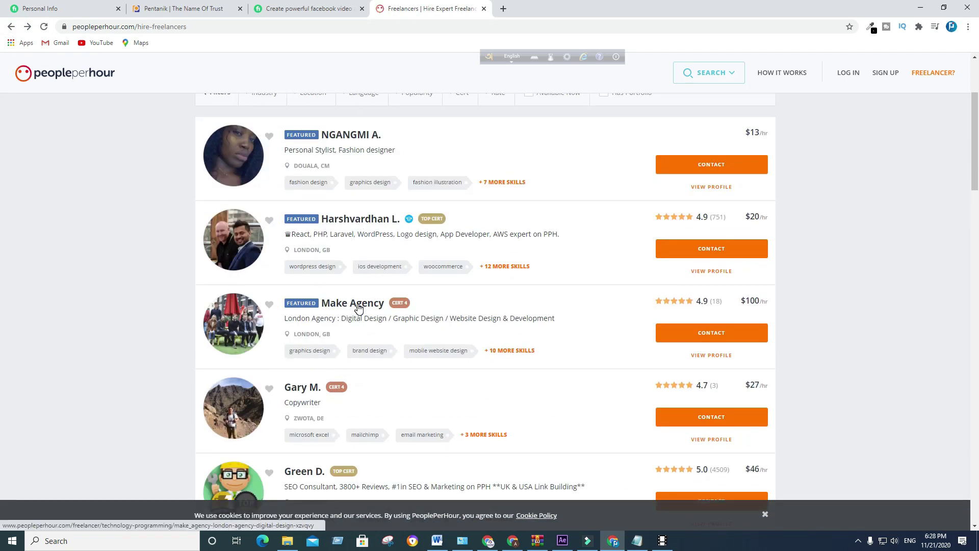
scroll(358, 307, down, 4)
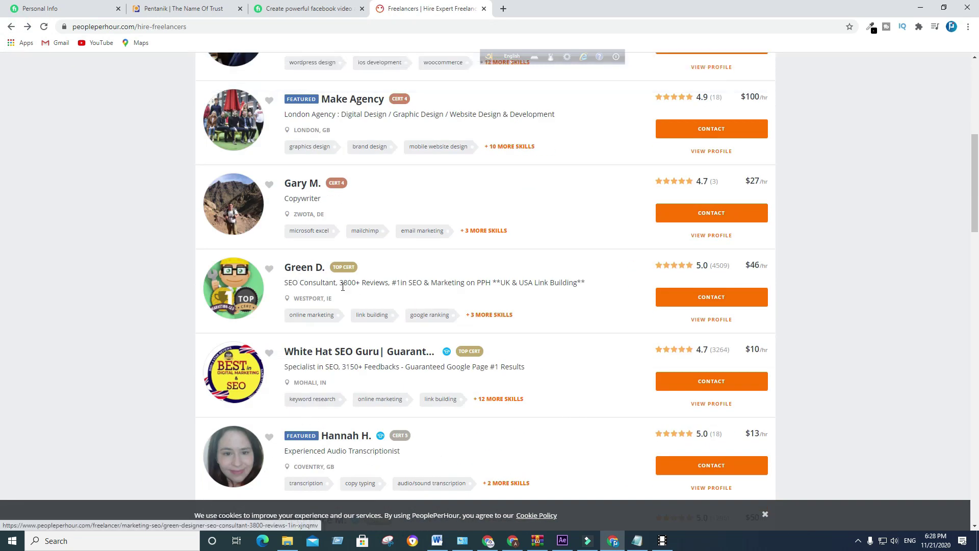
scroll(332, 369, down, 2)
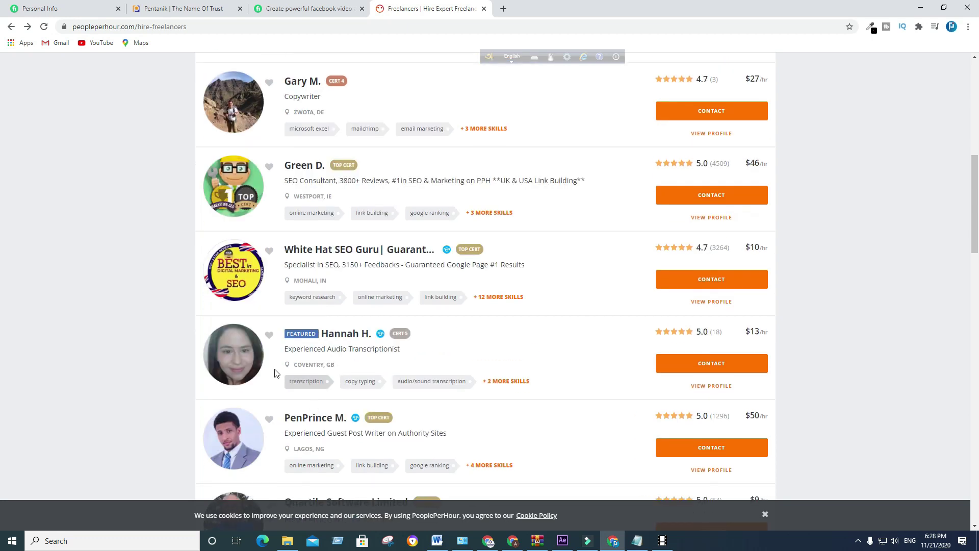
click(300, 174)
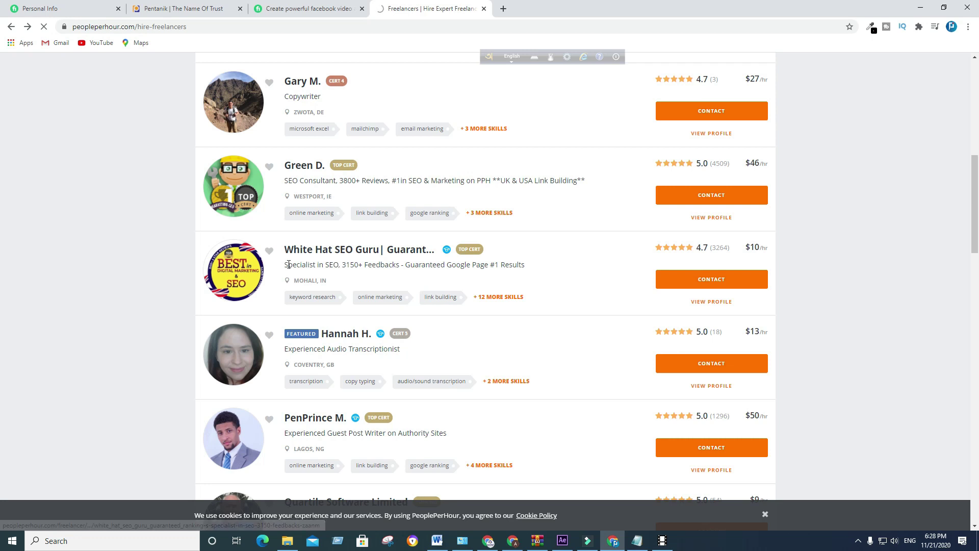
Step: Expand the consultant's About description and copy its full text, including the last line
scroll(285, 245, down, 3)
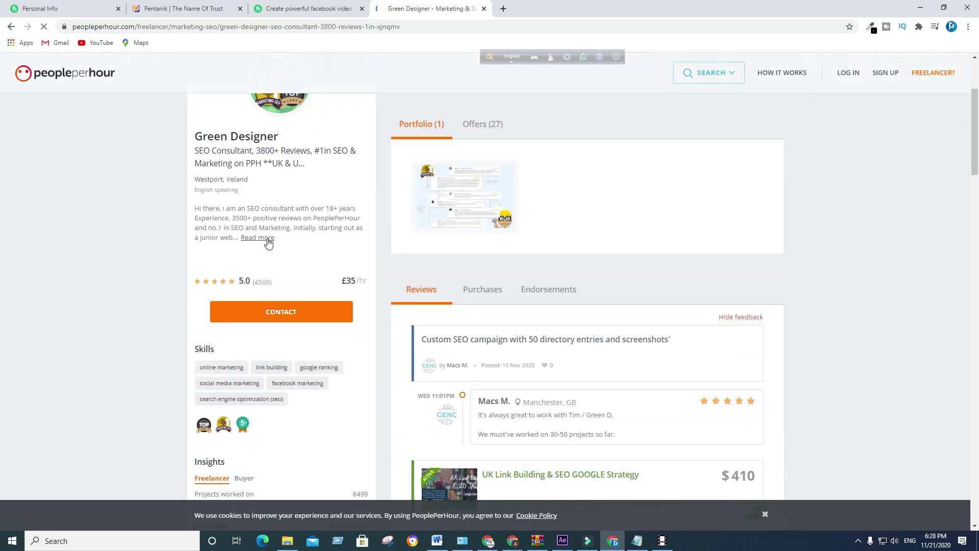
click(257, 246)
drag(313, 119, 502, 217)
right_click(385, 169)
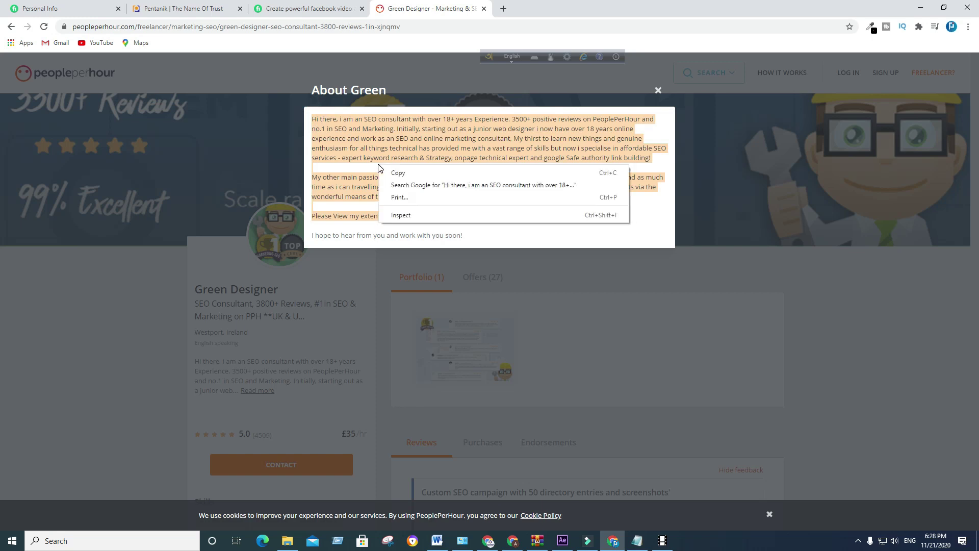
click(406, 176)
drag(474, 237, 290, 115)
right_click(357, 138)
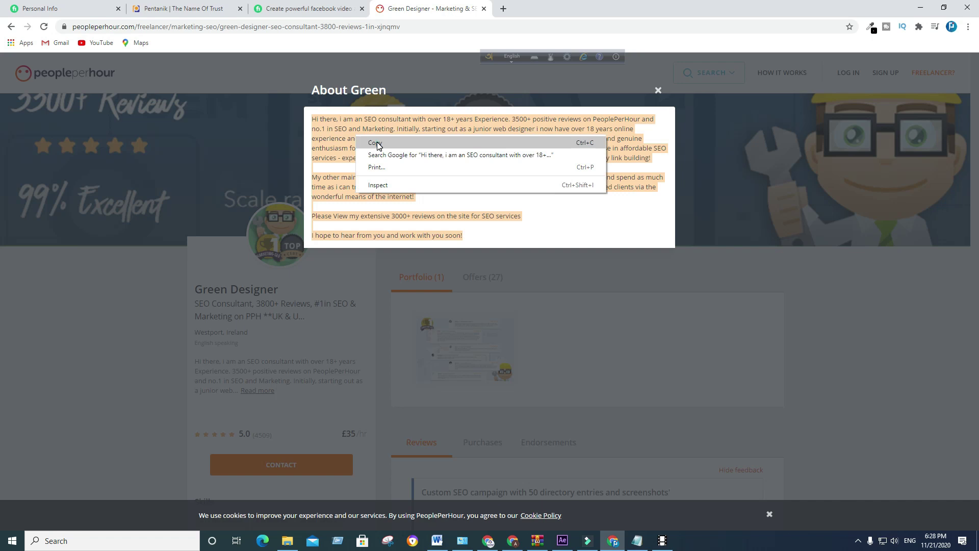
click(380, 144)
Step: Bring up the existing Notepad window, then start a Windows program search
click(637, 541)
click(190, 137)
click(94, 357)
click(82, 541)
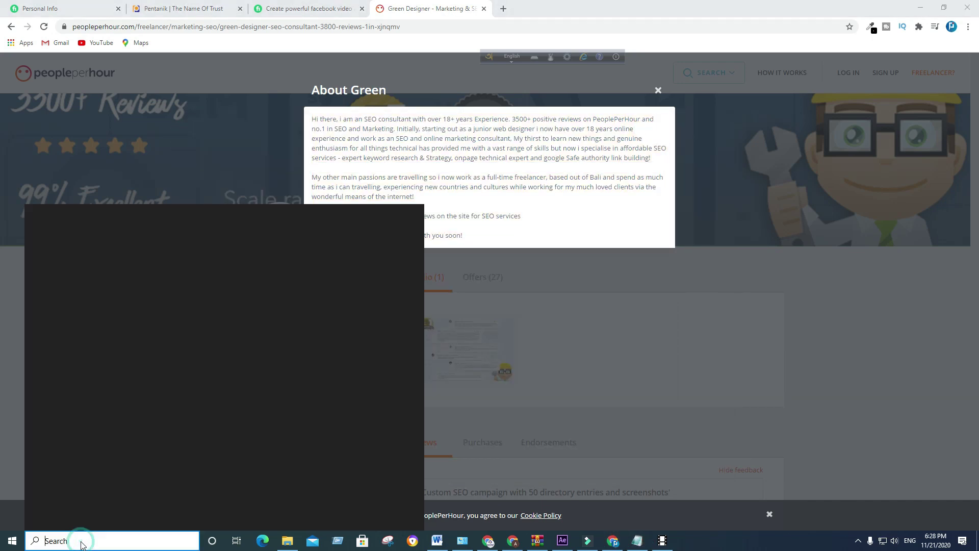
Step: Open a new Notepad document via 'note' search and paste the copied About text
text(note)
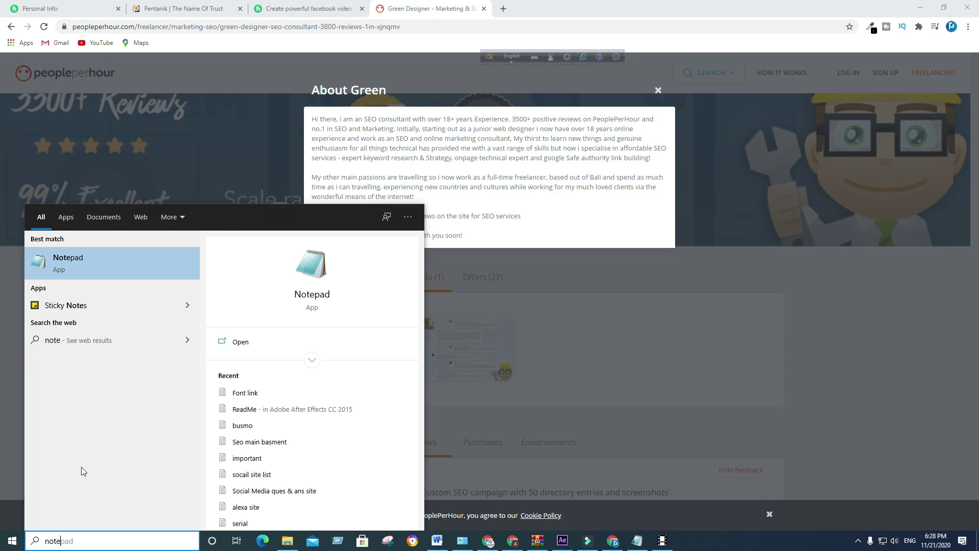
click(68, 265)
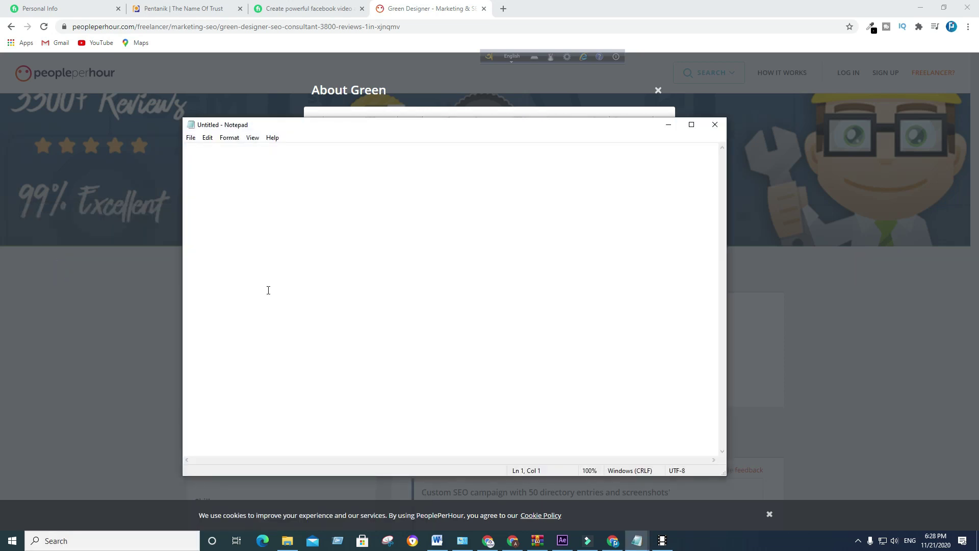
key(ctrl+v)
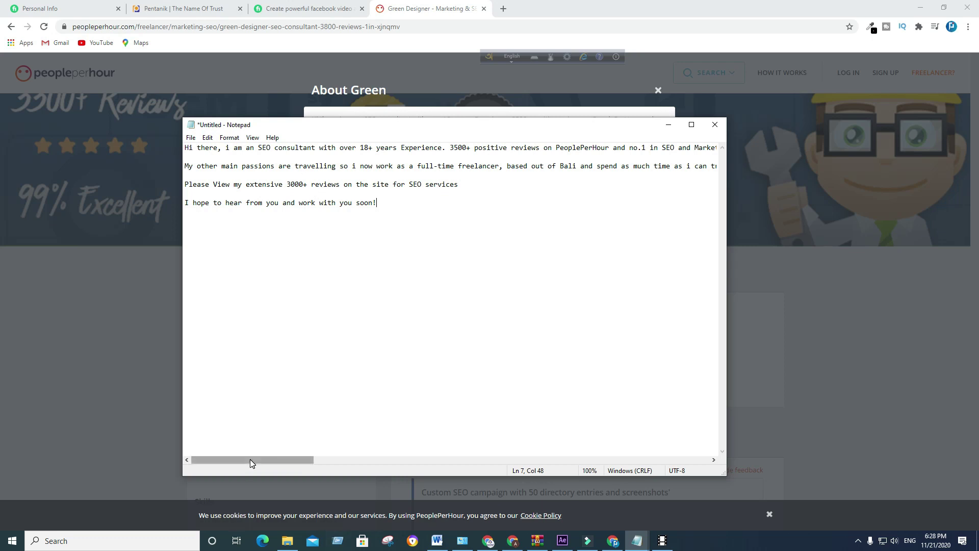
Step: Change the bio's '18+' years of experience to '50+'
click(194, 149)
click(239, 149)
click(291, 157)
click(366, 152)
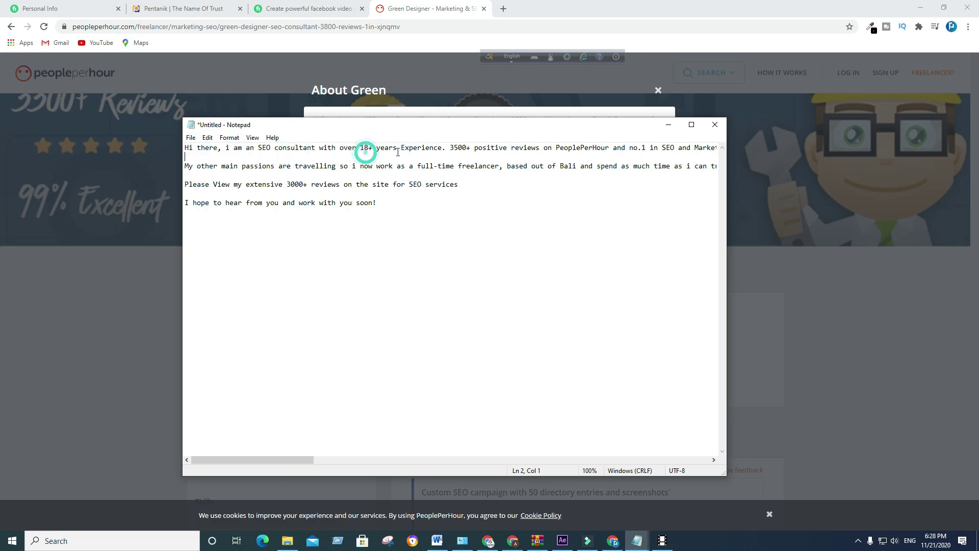
drag(370, 150, 364, 152)
text(1)
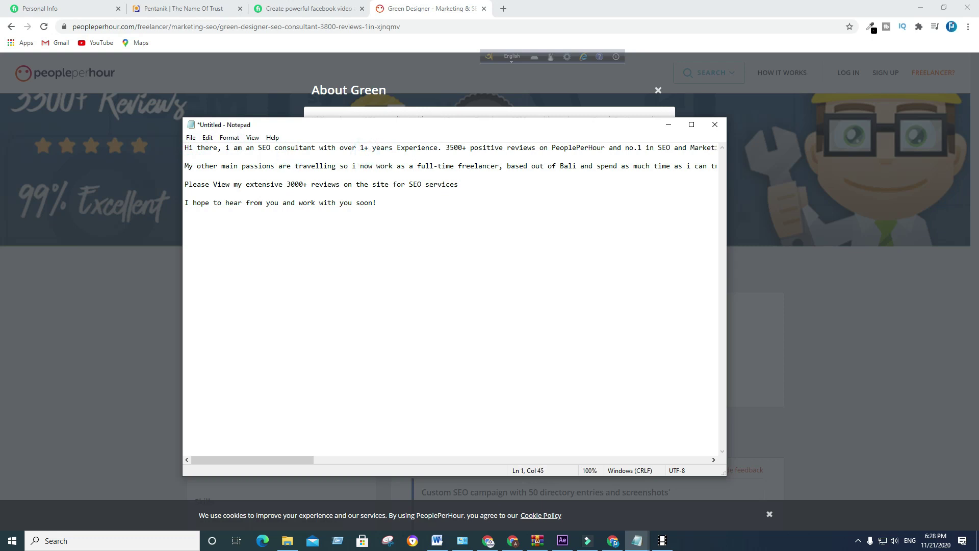
key(BackSpace)
text(50)
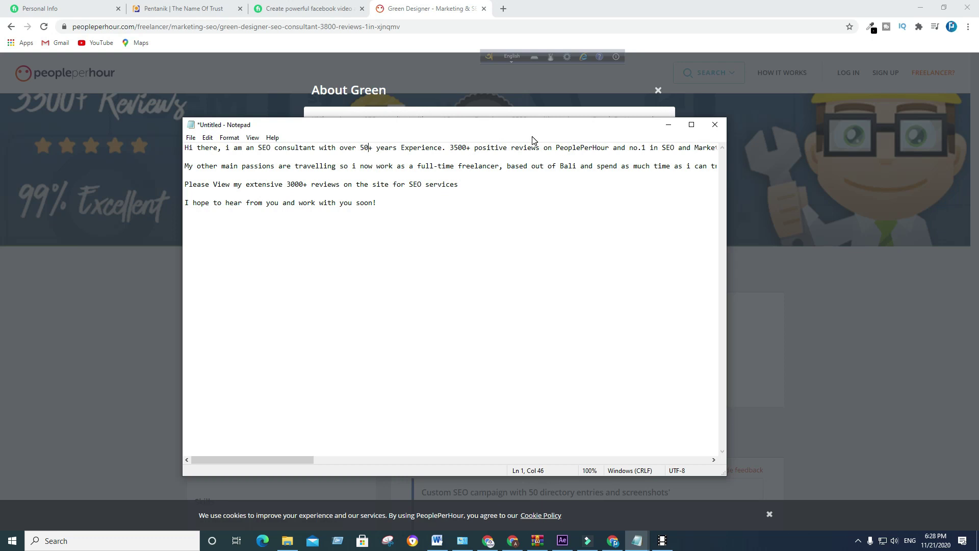
drag(240, 459, 117, 455)
mouse_move(254, 460)
mouse_down()
mouse_move(677, 447)
mouse_move(260, 455)
mouse_up()
Step: Select the edited bio and paste it into Fiverr's empty Description box
click(477, 147)
drag(187, 148, 441, 230)
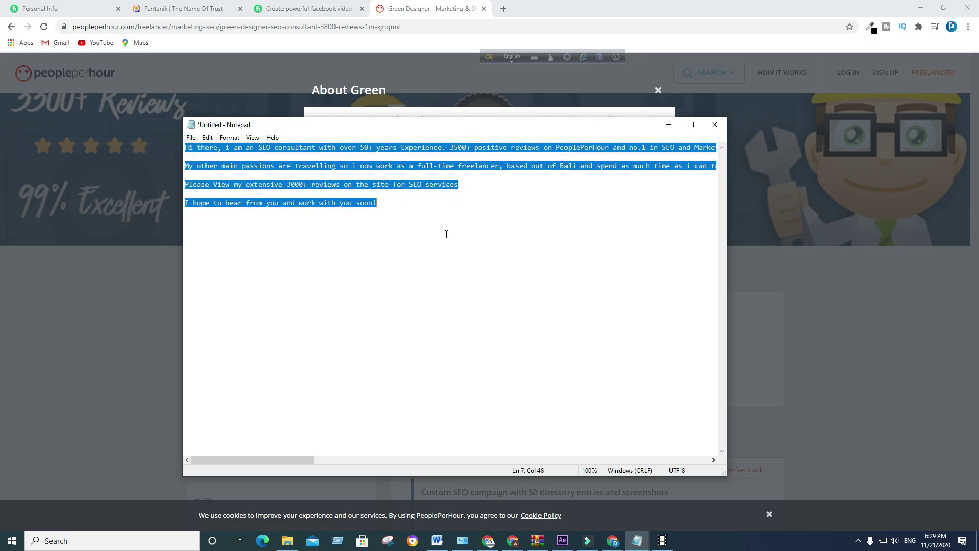
click(89, 6)
click(440, 297)
key(ctrl+v)
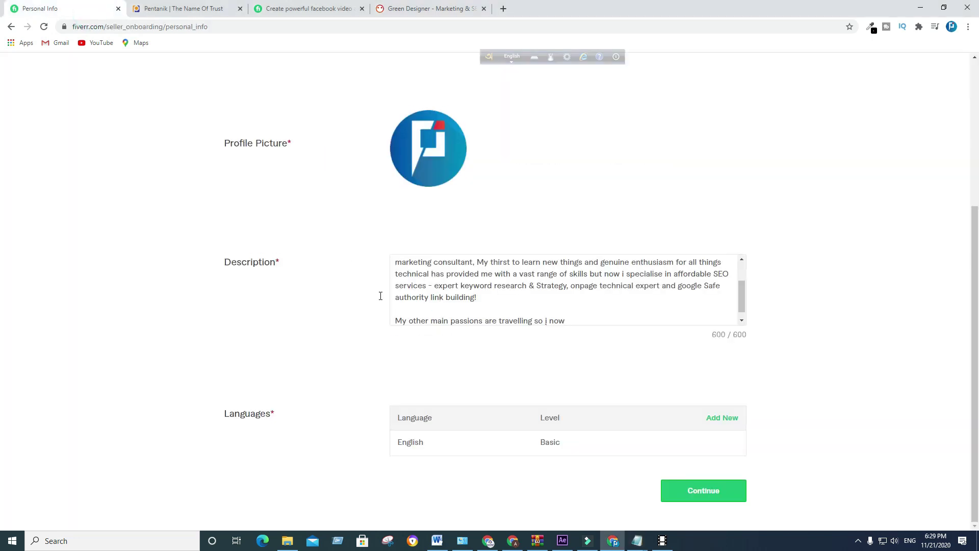
Step: Correct 'specialise' to 'specialize' and the lone 'i' to 'I' using spelling suggestions
right_click(640, 276)
click(658, 286)
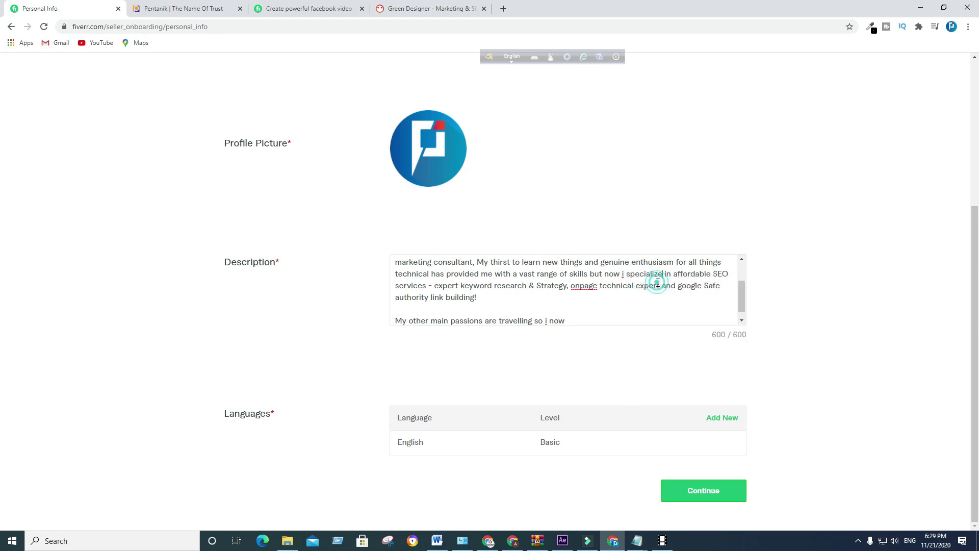
right_click(552, 319)
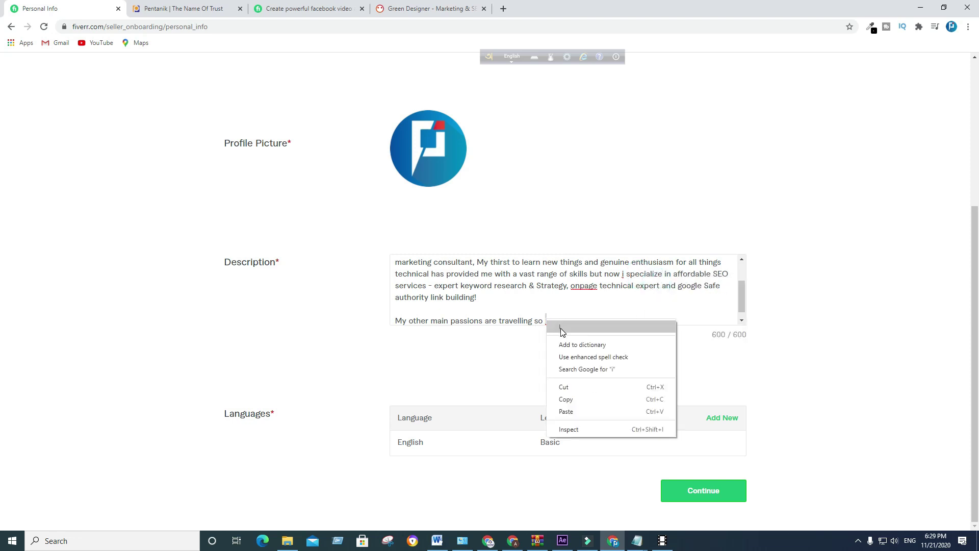
click(561, 329)
Step: Review the description and continue to the Professional Info step
click(587, 314)
scroll(597, 319, up, 2)
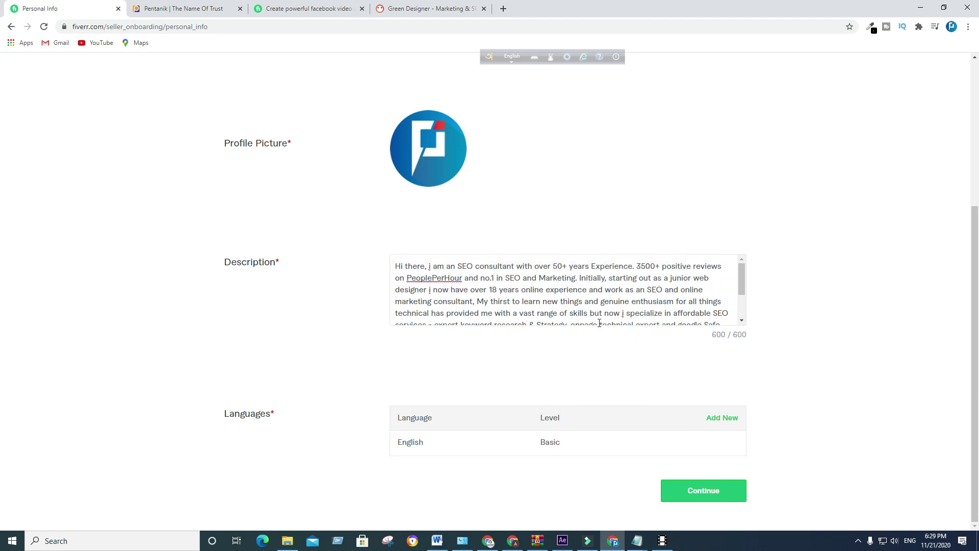
scroll(581, 296, down, 2)
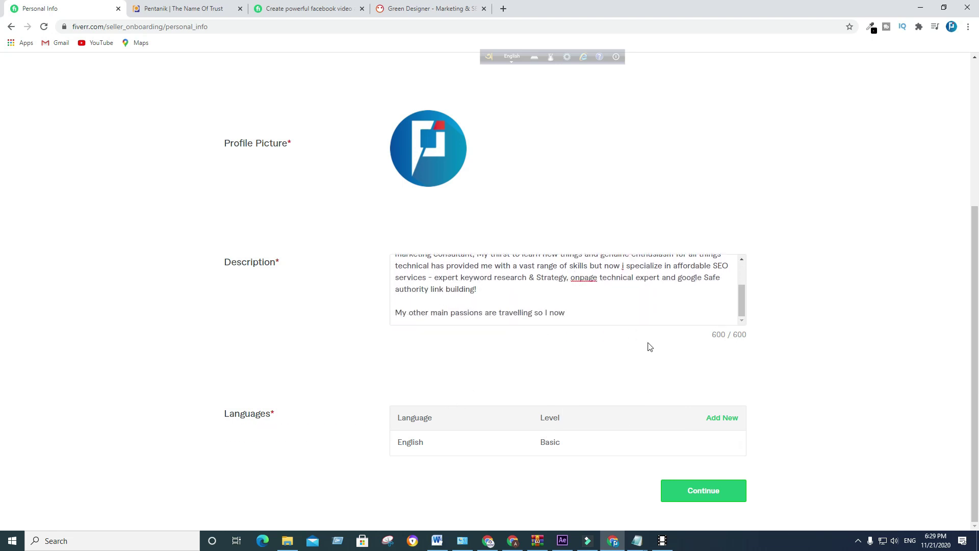
scroll(583, 412, up, 4)
scroll(583, 413, down, 4)
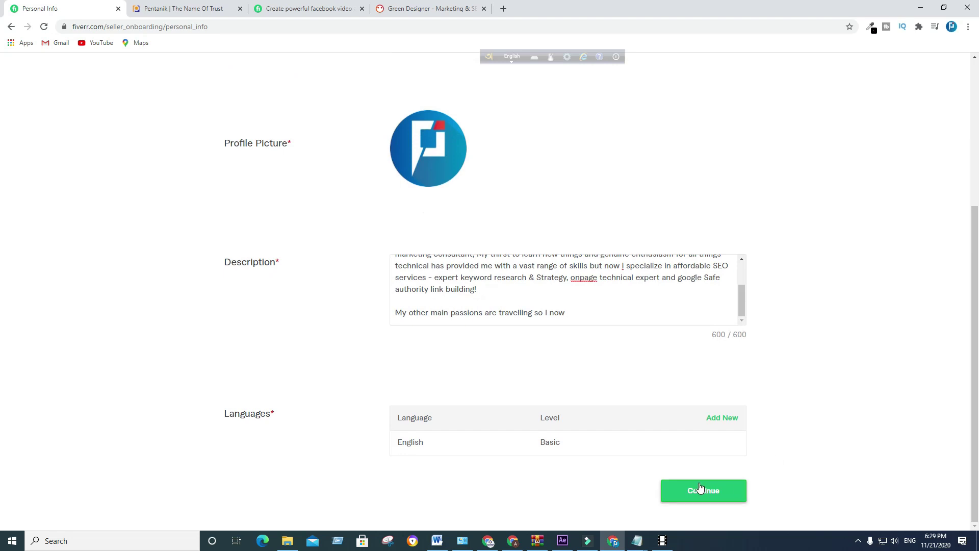
click(690, 494)
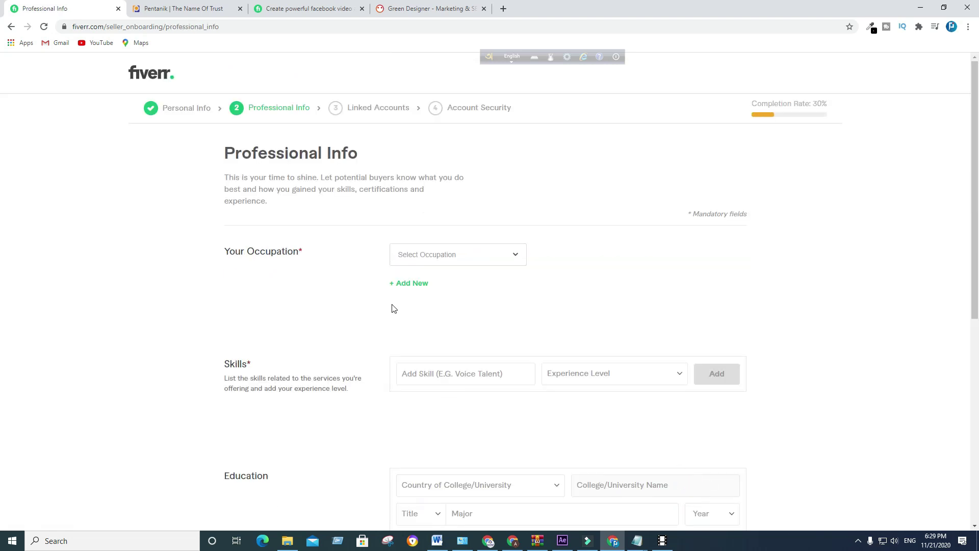
Step: Choose Digital Marketing as the occupation, from 2013 to 2020
click(454, 263)
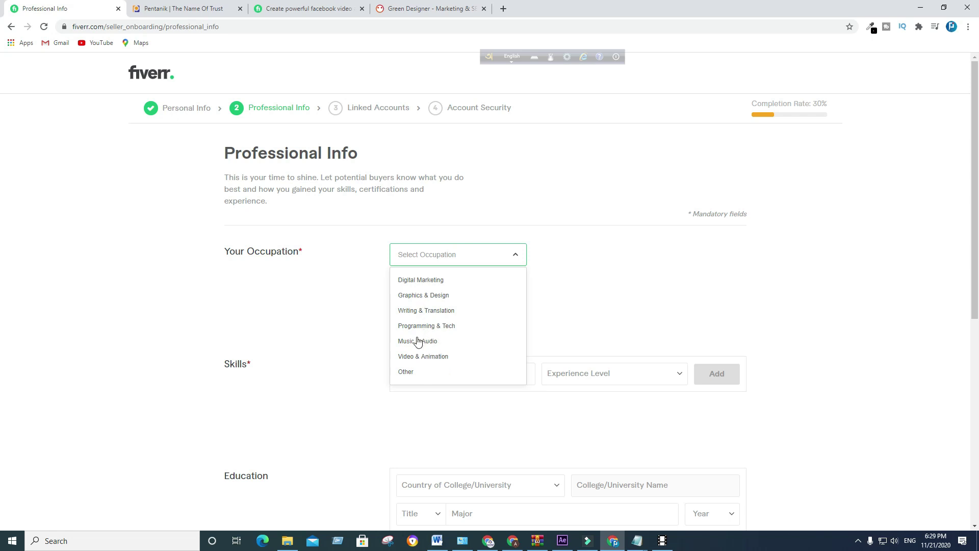
click(418, 283)
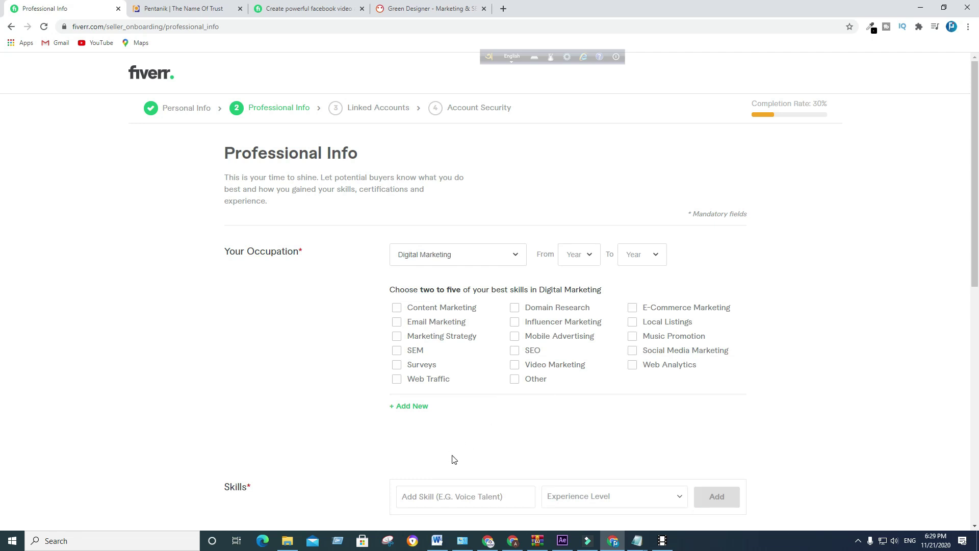
click(582, 254)
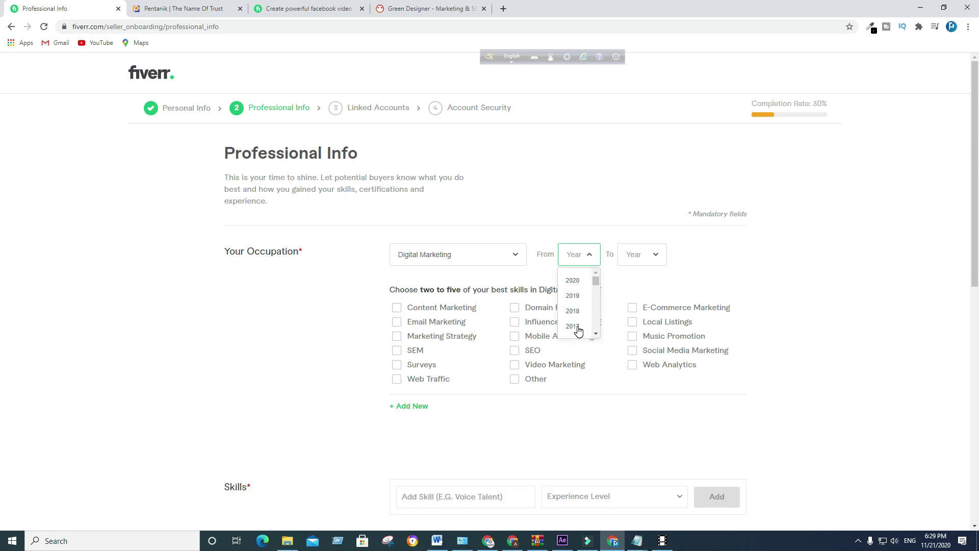
click(596, 335)
click(596, 335)
click(596, 335)
click(577, 322)
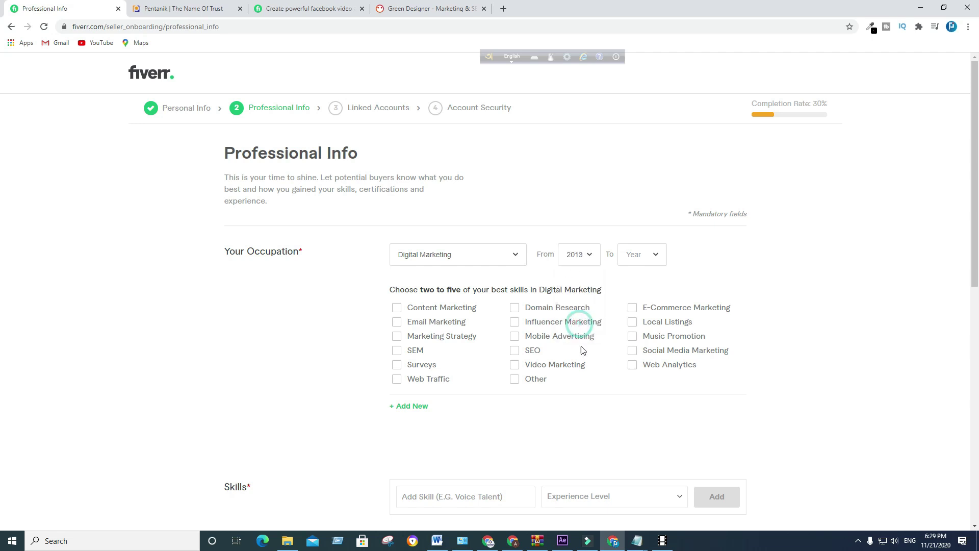
click(640, 260)
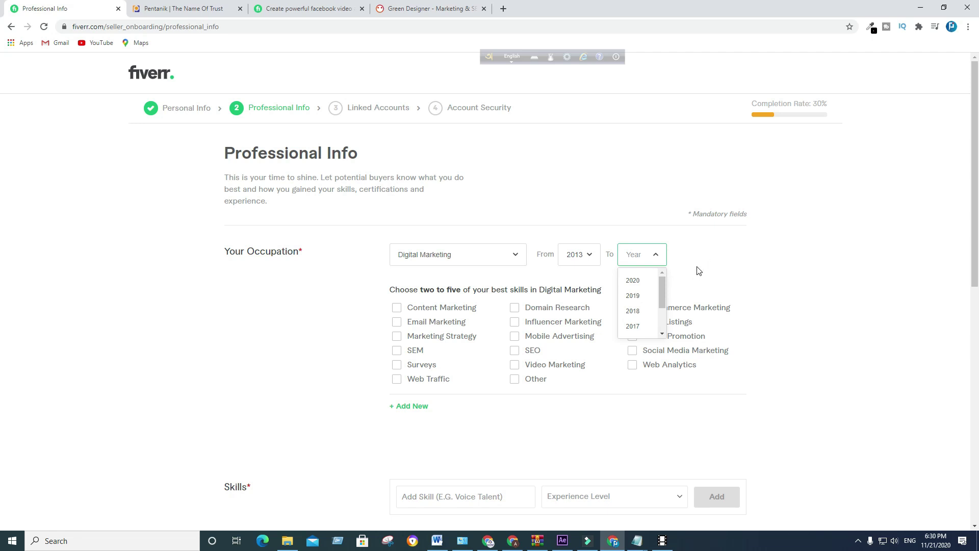
click(638, 281)
Step: Tick SEO as one of the best skills
scroll(696, 291, down, 1)
scroll(696, 292, down, 2)
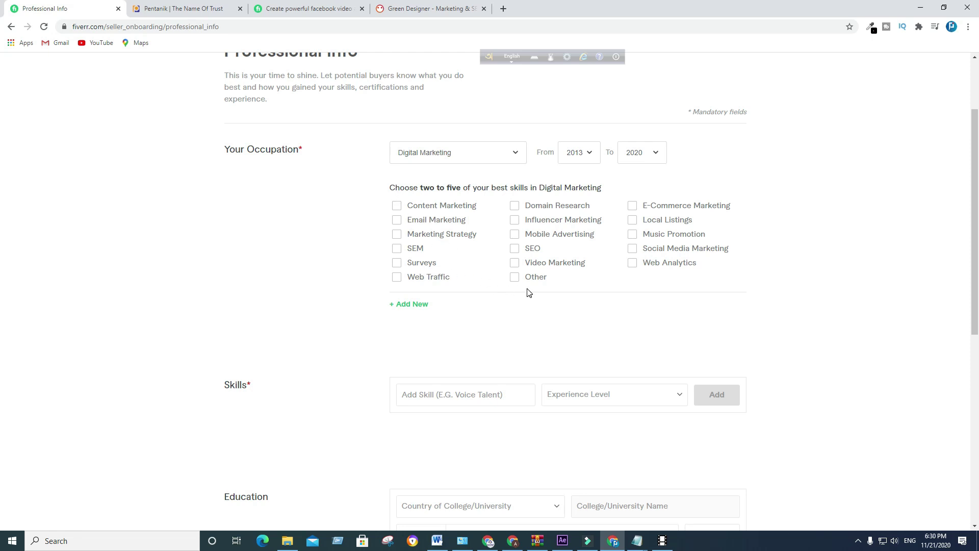
click(518, 250)
Step: Tick Content Marketing, Domain Research, Web Traffic and Social Media Marketing, unticking SEM to free a slot
click(397, 249)
click(397, 205)
click(515, 207)
click(396, 277)
click(397, 220)
click(513, 221)
click(513, 221)
click(514, 221)
mouse_move(450, 381)
click(633, 249)
click(396, 250)
click(634, 249)
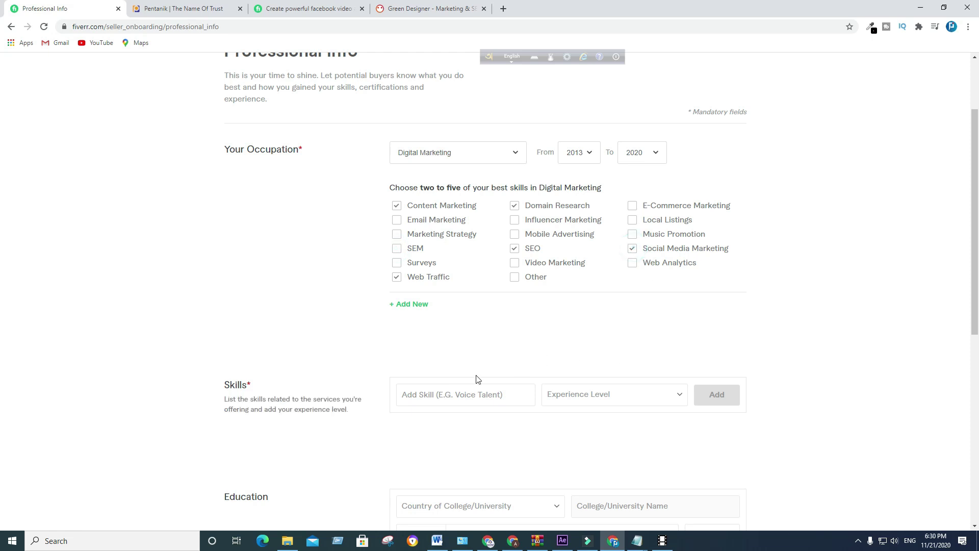
Step: Enter 'Digital Marketig' as a custom skill in the Skills box
click(448, 400)
text(Digita)
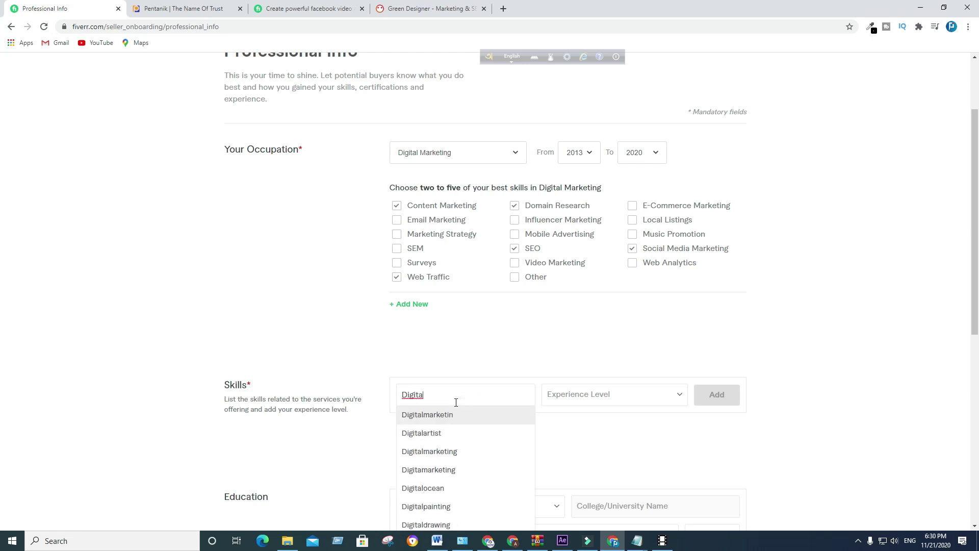
text(l Mar)
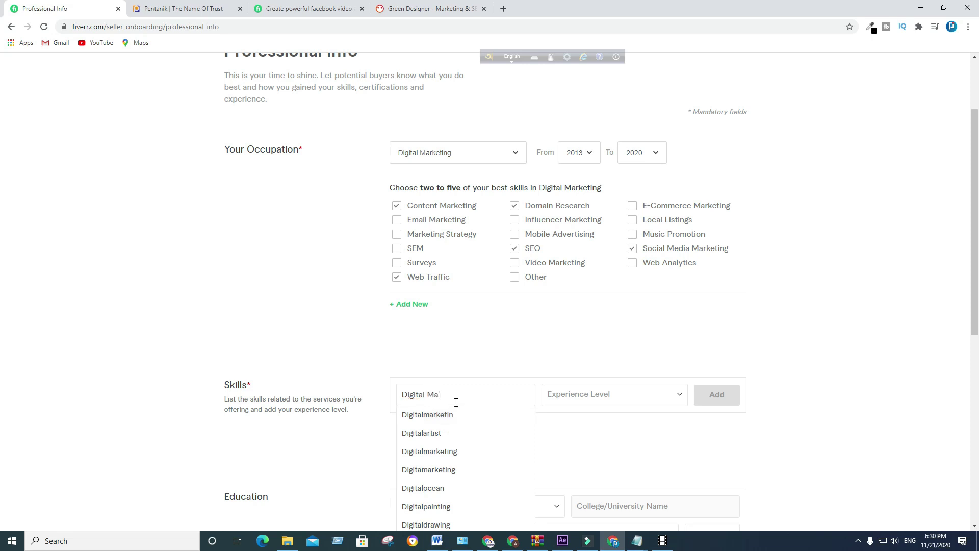
click(453, 433)
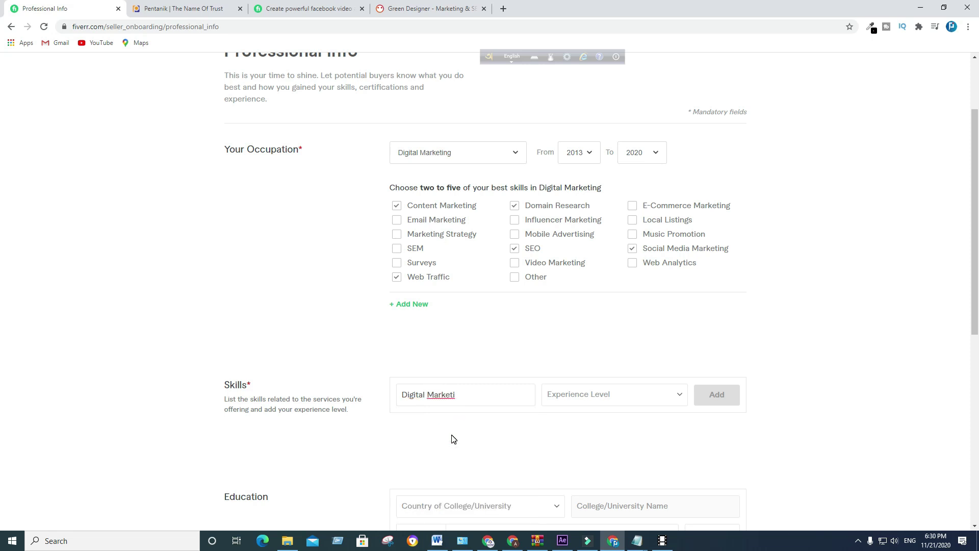
text(g)
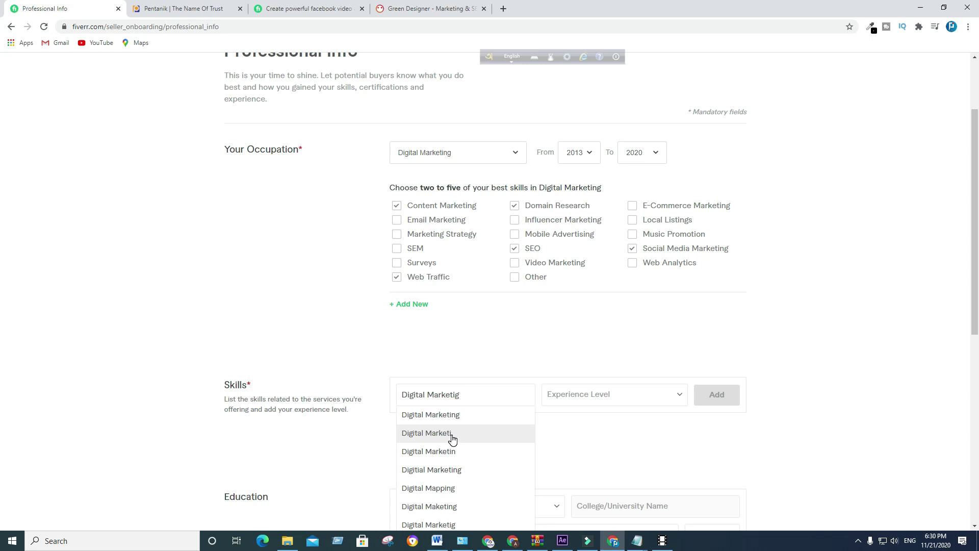
click(451, 414)
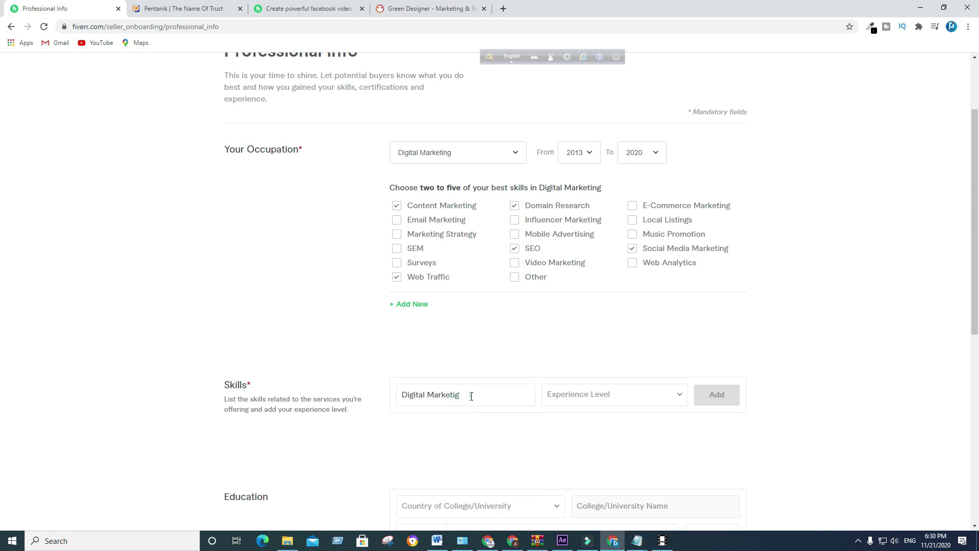
Step: Set the skill's experience level to Expert and add it to the skills list
click(581, 394)
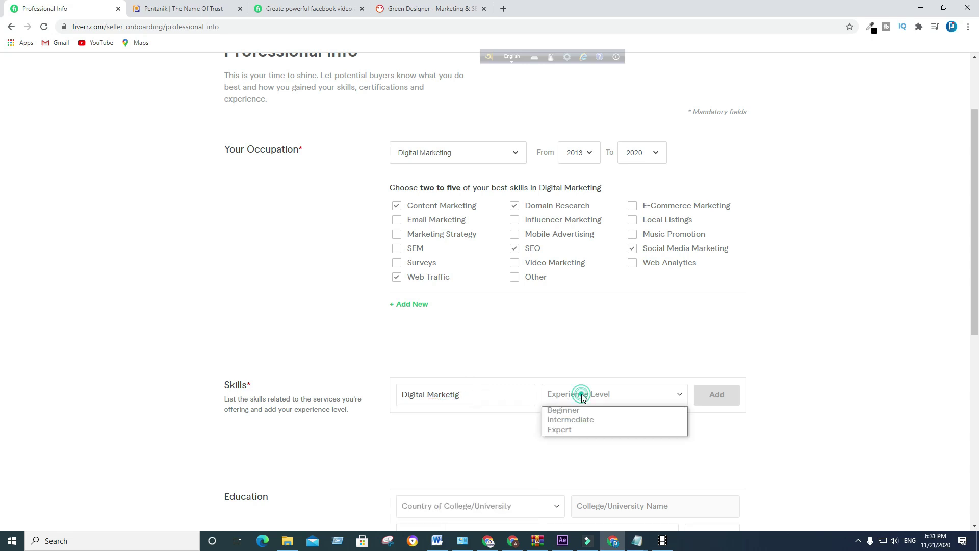
click(566, 430)
scroll(632, 418, down, 3)
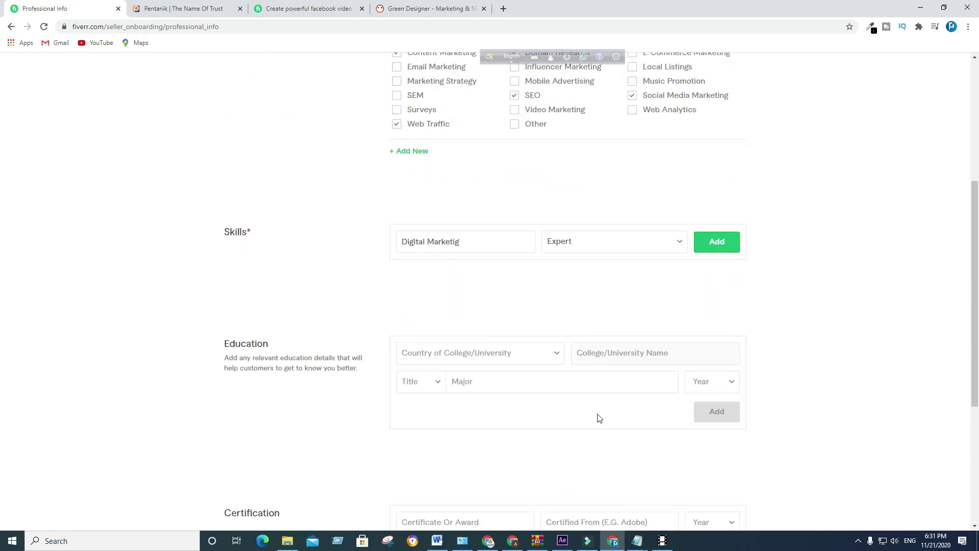
click(589, 244)
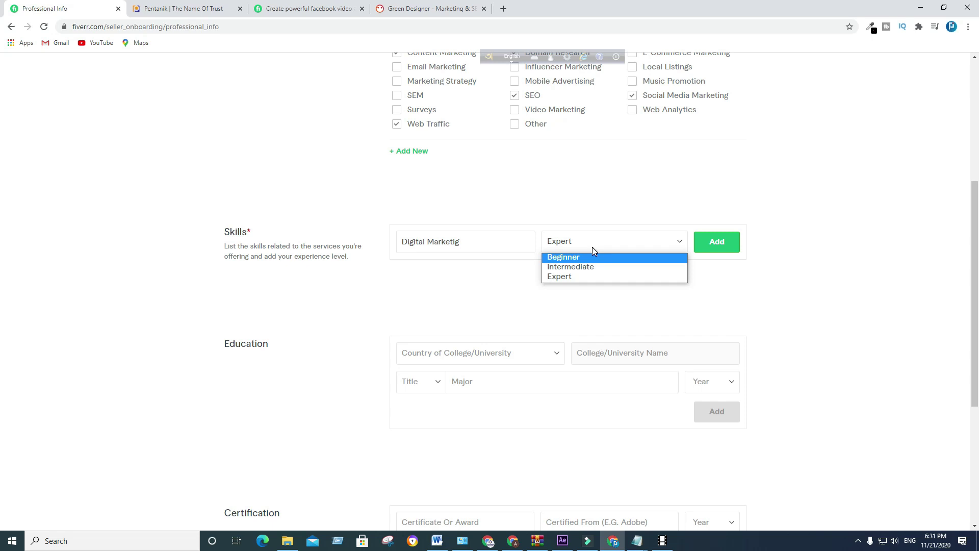
click(775, 291)
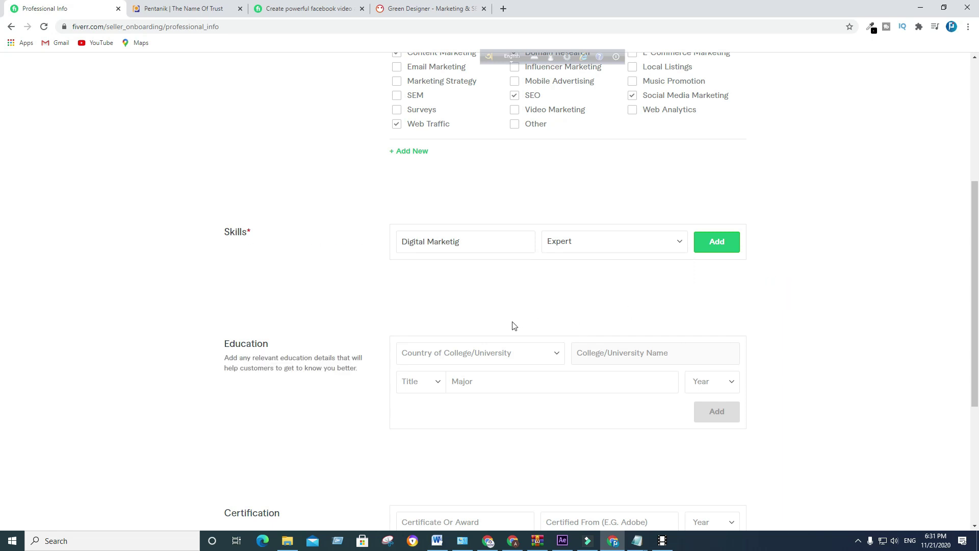
click(629, 244)
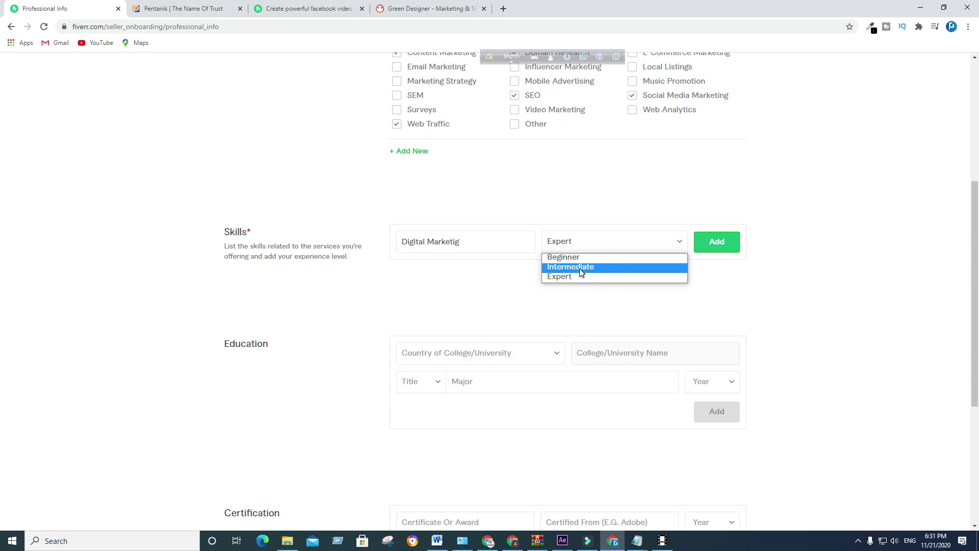
click(784, 314)
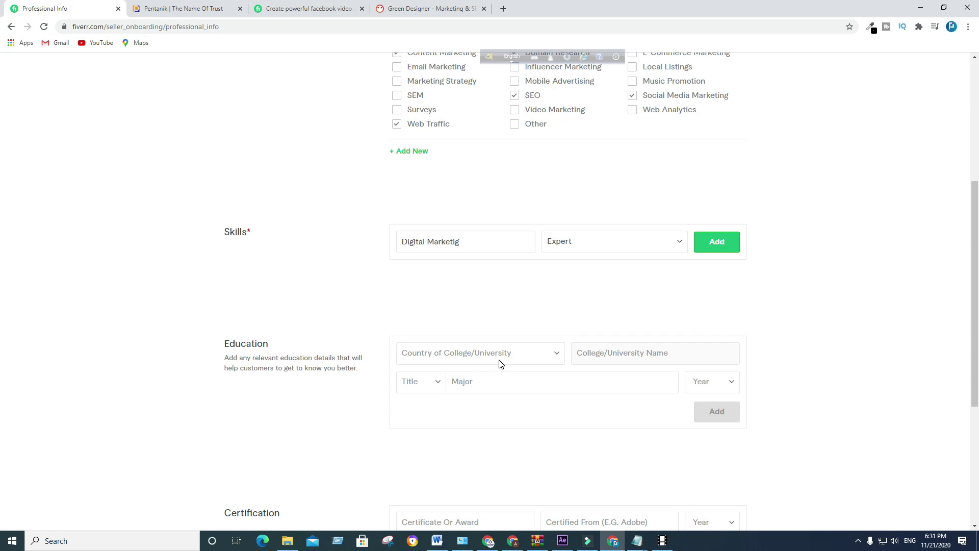
click(720, 245)
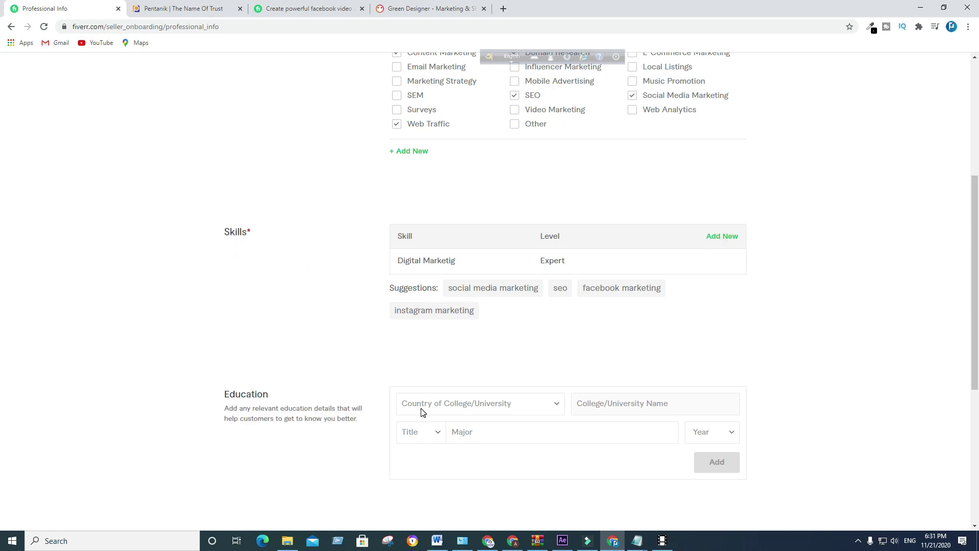
scroll(421, 412, down, 2)
click(440, 301)
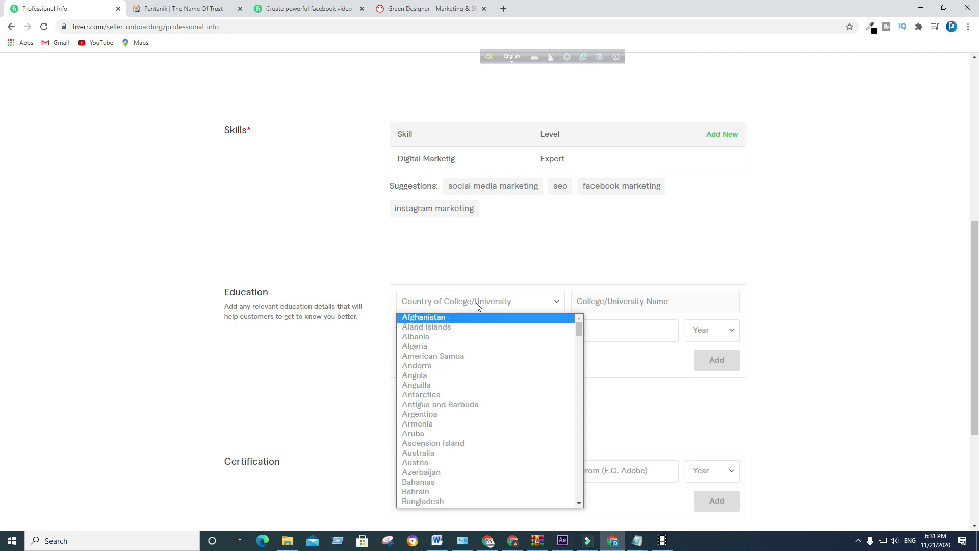
Step: Choose Bangladesh as the college or university country
scroll(444, 405, down, 8)
scroll(448, 408, up, 2)
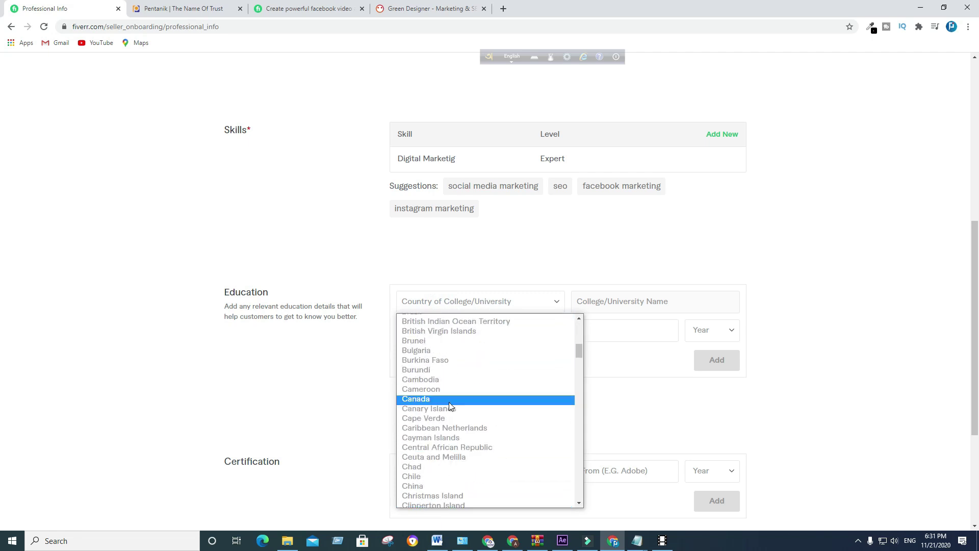
scroll(437, 403, up, 6)
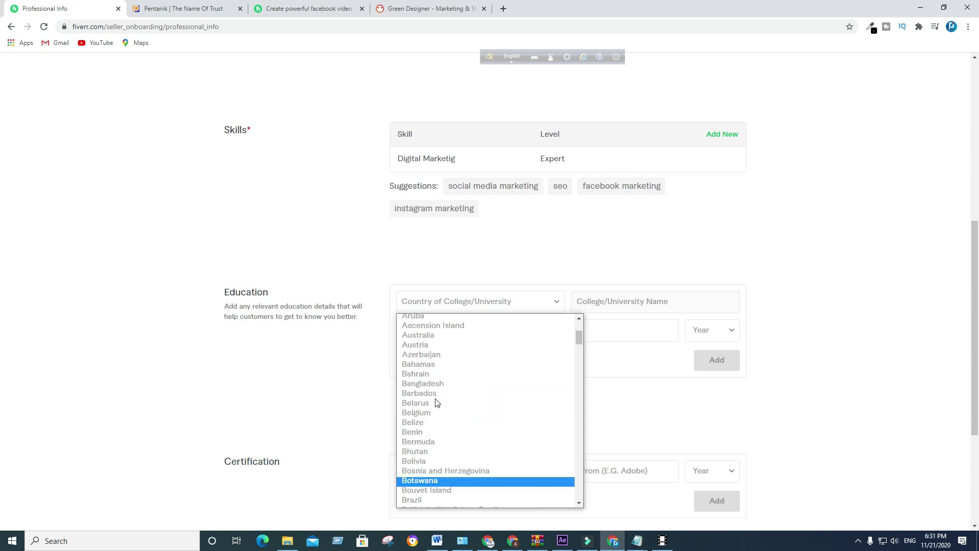
scroll(437, 402, up, 1)
click(433, 398)
Step: Try the College Name field, typing 'A', then leave it empty
click(607, 309)
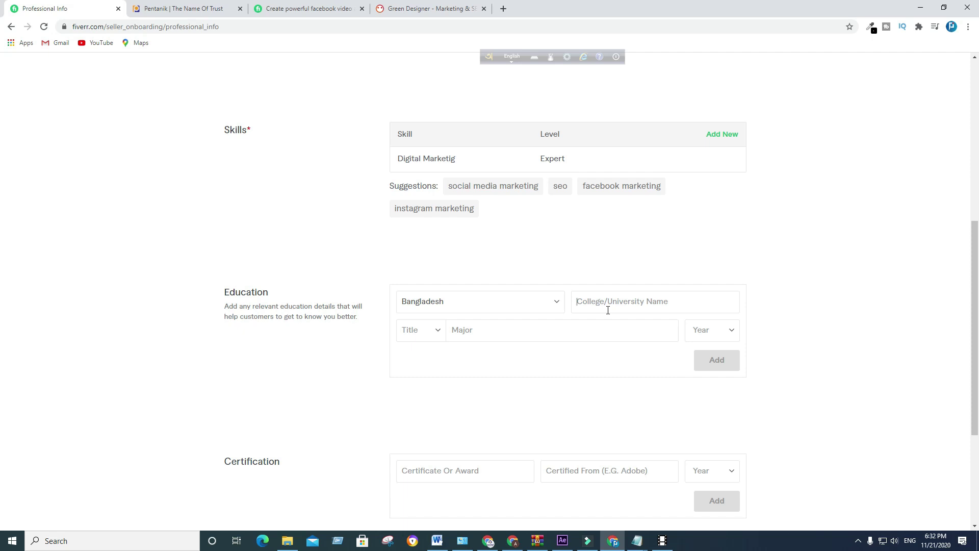
text(A)
click(451, 419)
scroll(418, 380, up, 2)
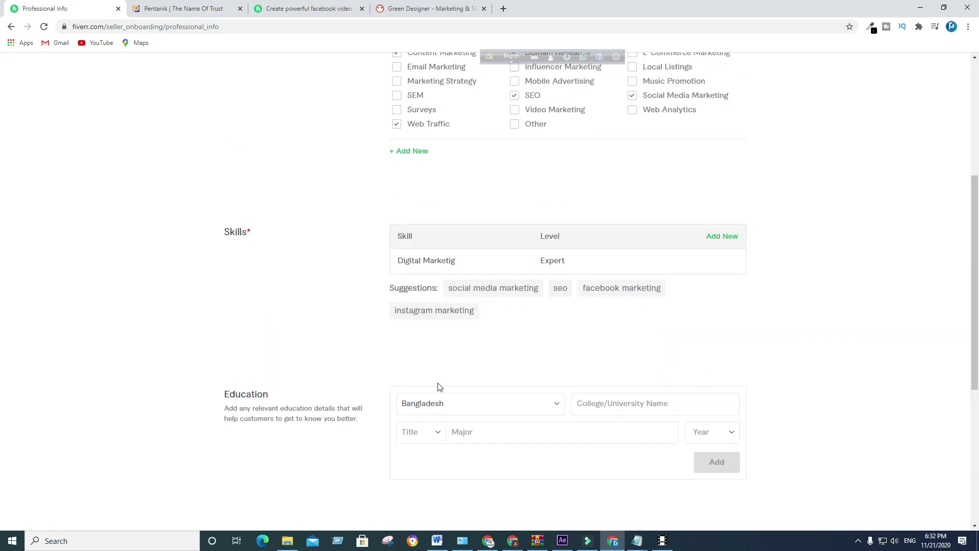
scroll(449, 388, down, 4)
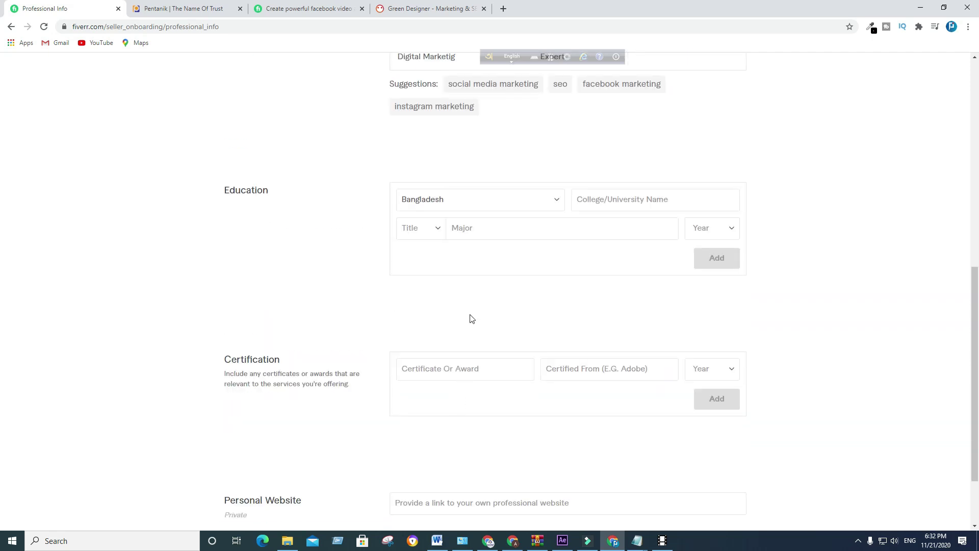
Step: Enter the Major field and scroll through the rest of the Professional Info form
click(552, 228)
scroll(440, 379, down, 2)
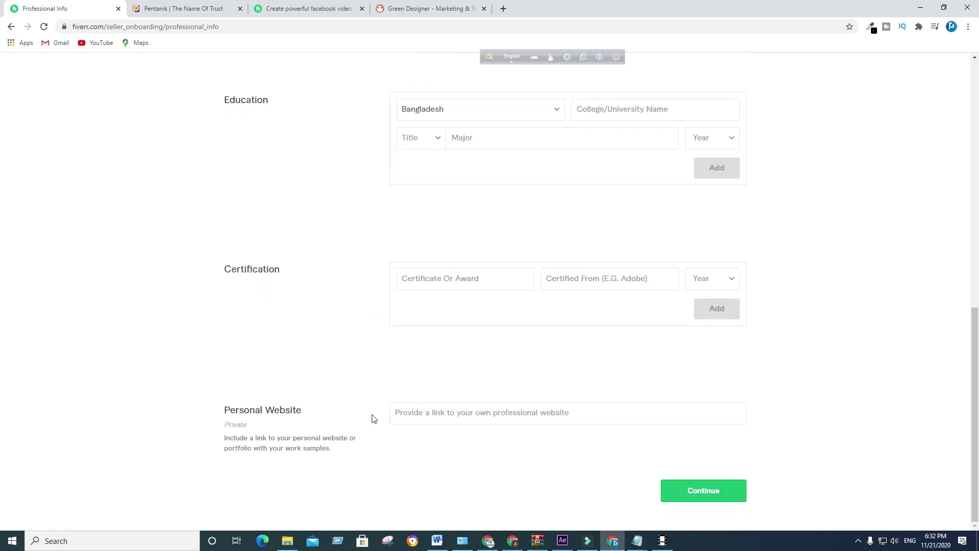
scroll(277, 216, up, 2)
scroll(282, 376, up, 5)
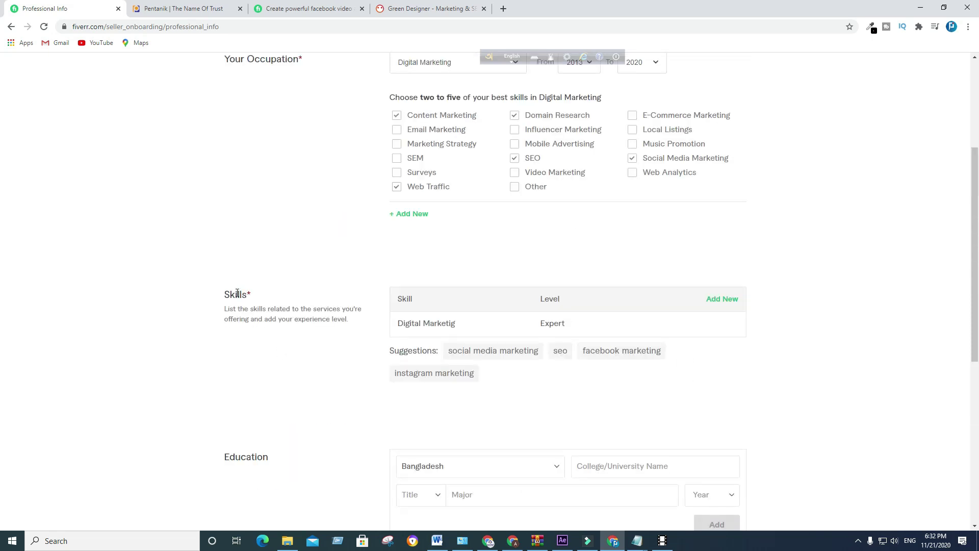
scroll(245, 288, up, 4)
click(304, 253)
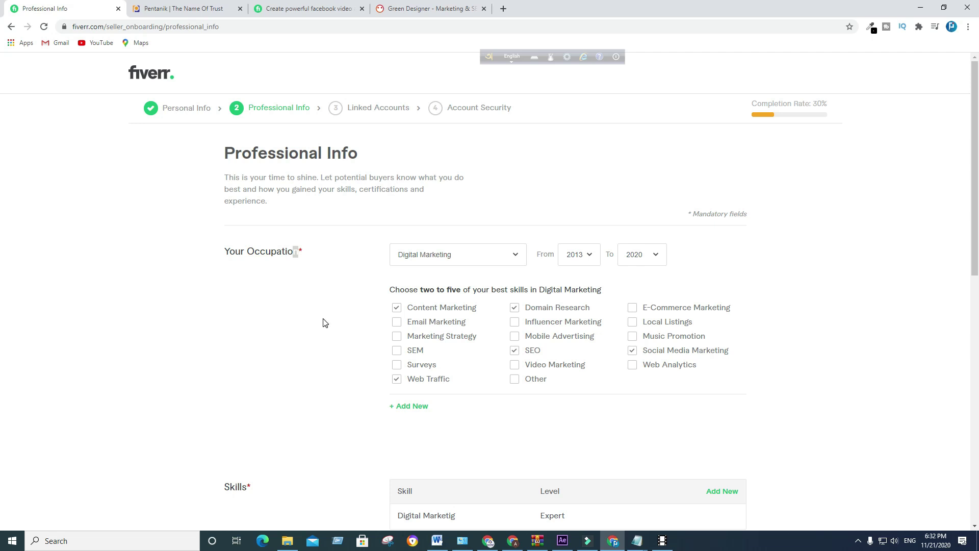
scroll(326, 335, down, 8)
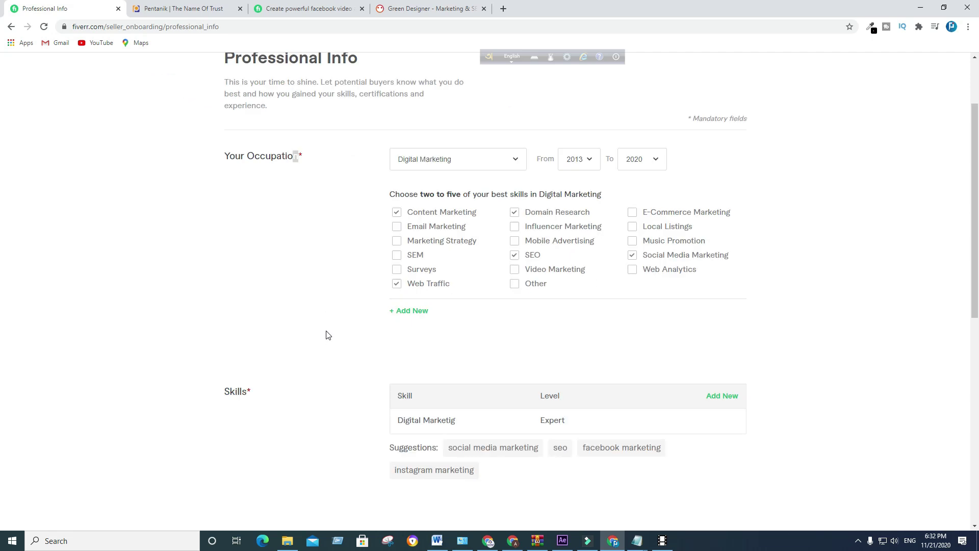
scroll(416, 347, down, 3)
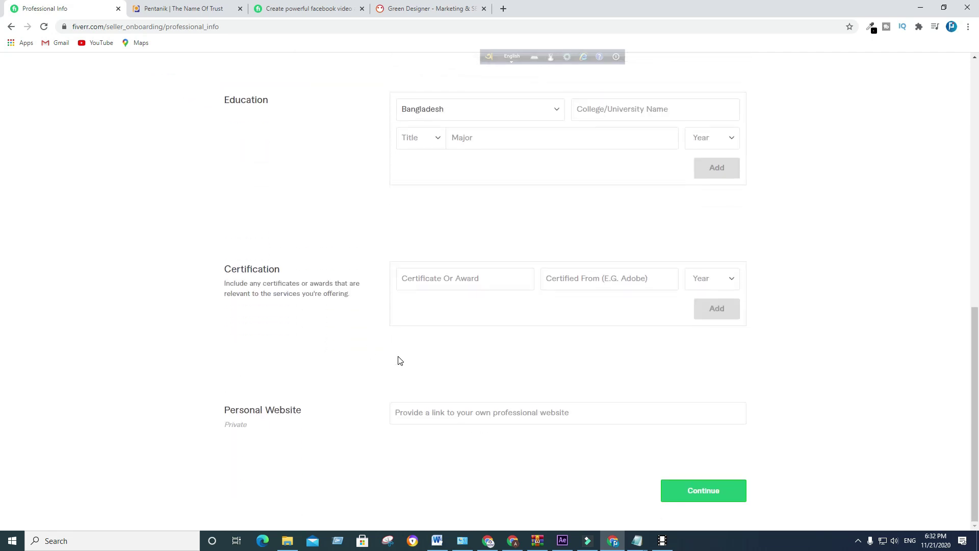
scroll(306, 420, up, 7)
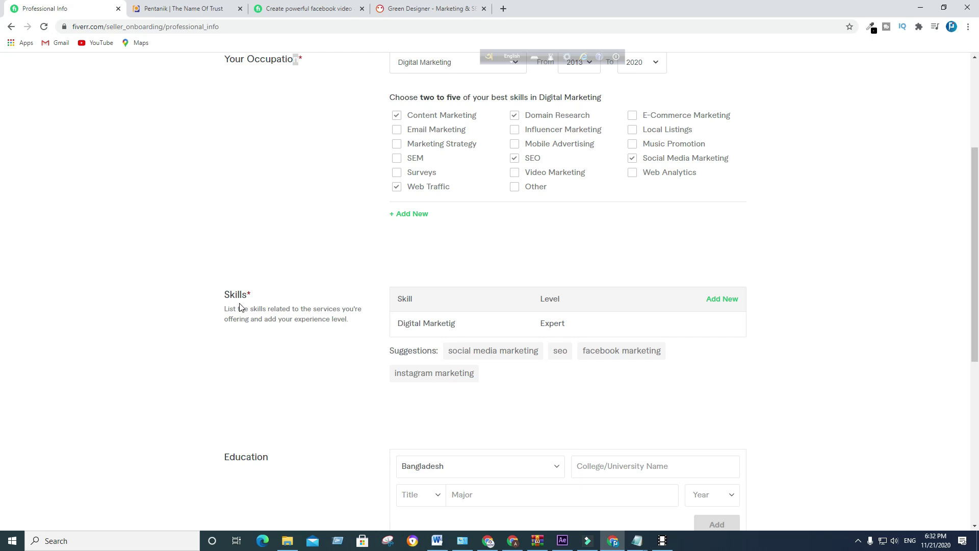
scroll(267, 300, up, 4)
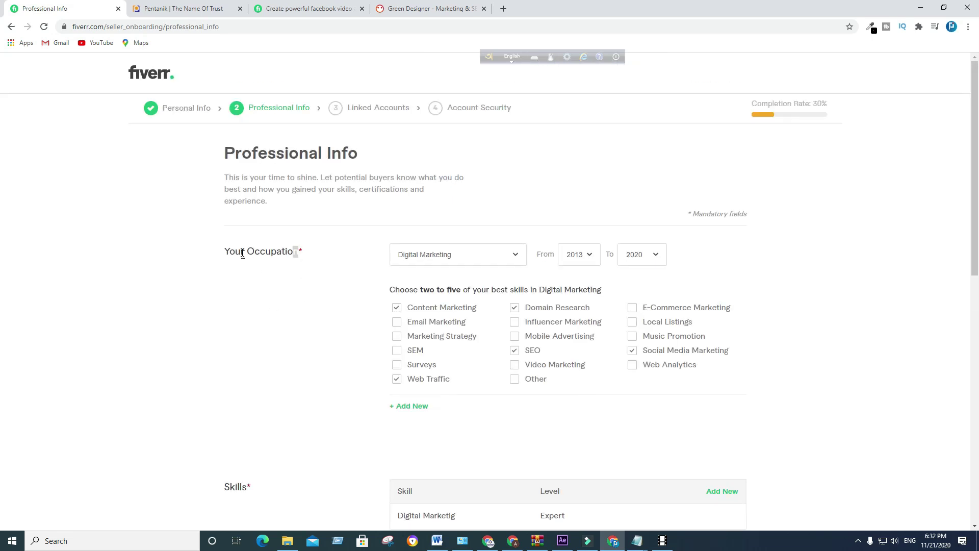
scroll(251, 442, down, 6)
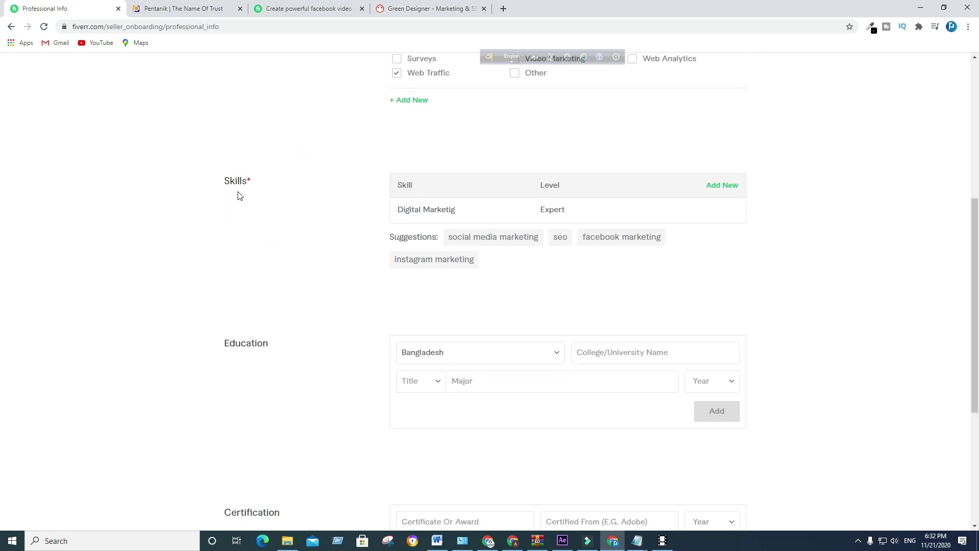
scroll(238, 195, down, 4)
scroll(250, 311, down, 1)
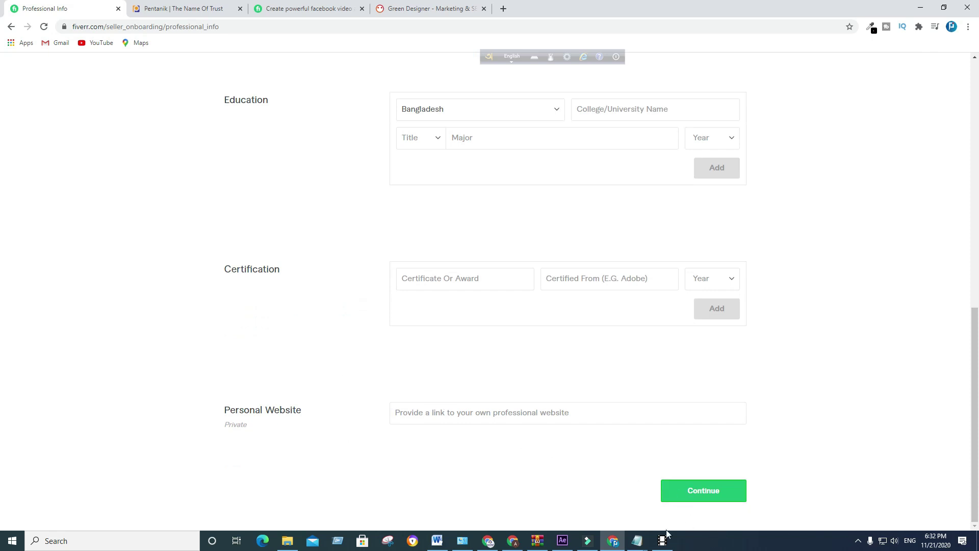
Step: Enter pentanikit.com as the personal website
click(501, 414)
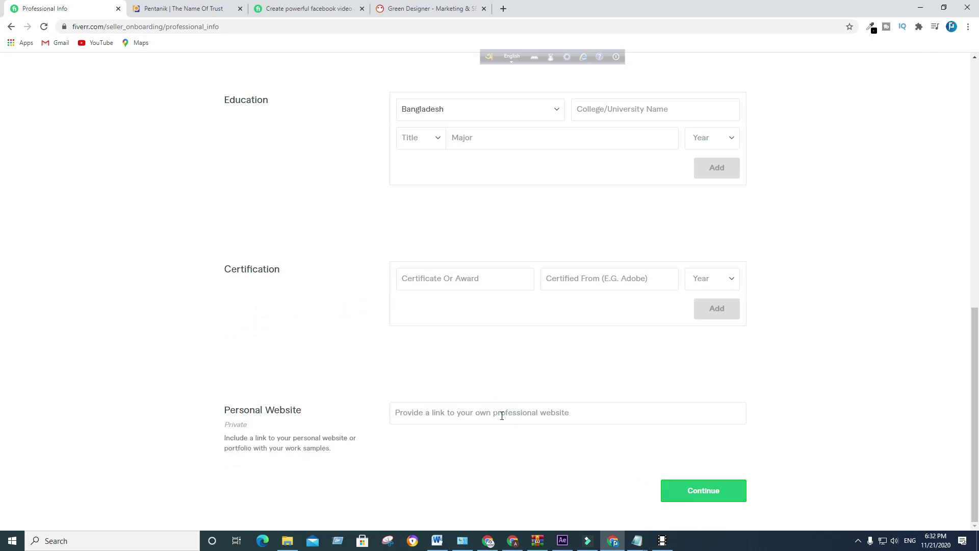
text(pe)
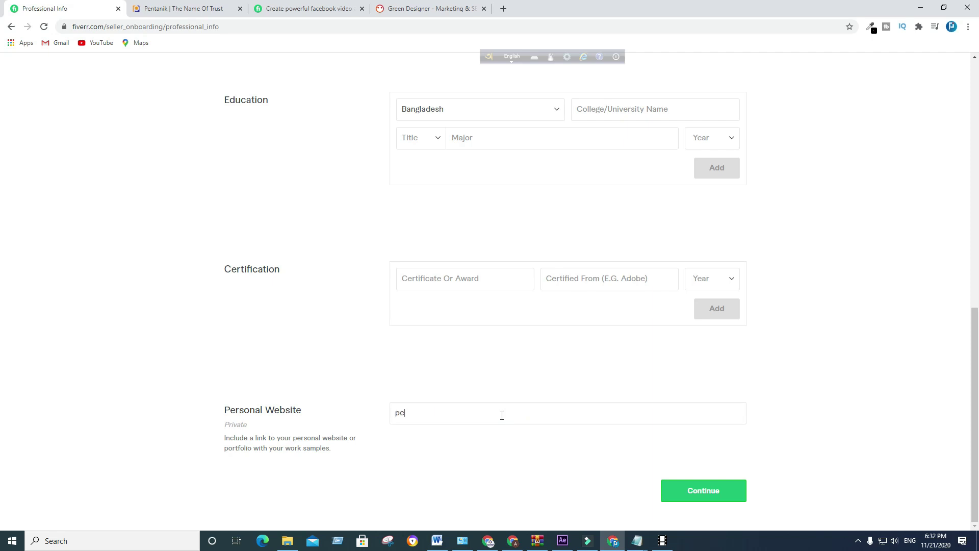
text(ntanik.)
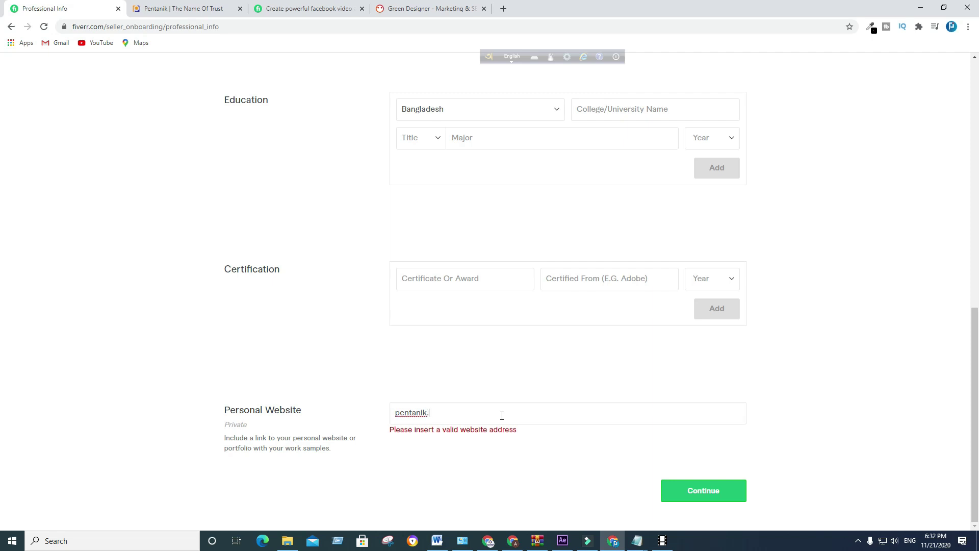
key(BackSpace)
text(it.com)
click(498, 470)
Step: Skip the certification fields and continue to Linked Accounts
click(430, 281)
click(608, 283)
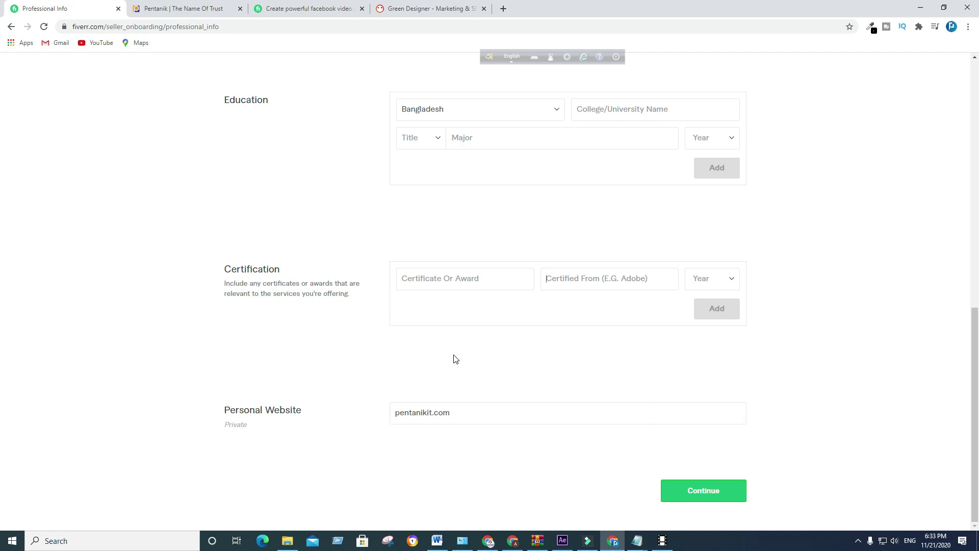
click(457, 280)
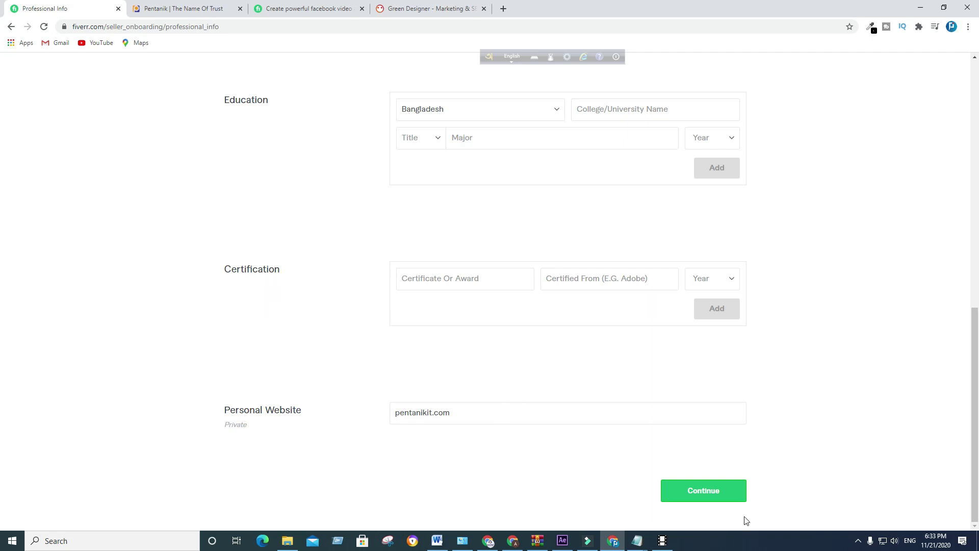
click(709, 498)
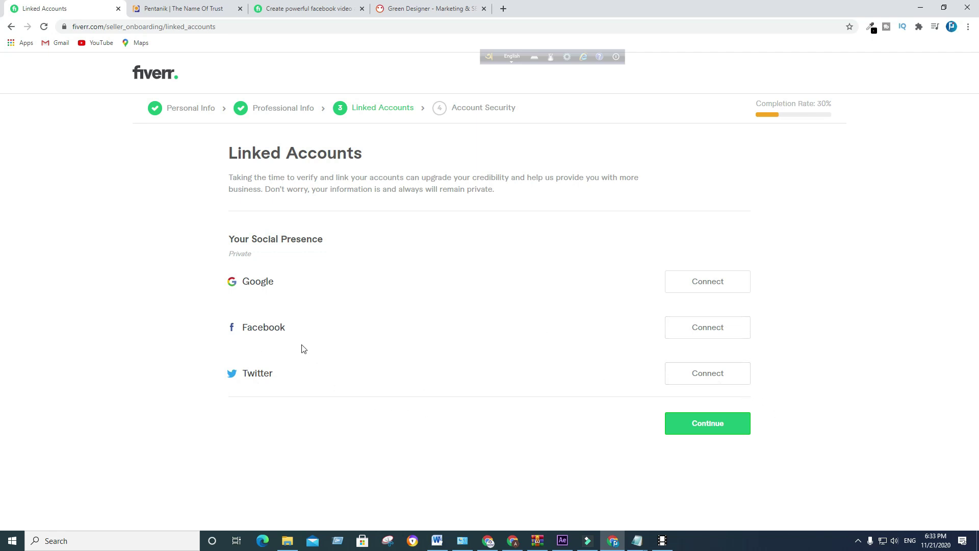
Step: Start linking Google, close its sign-in popup, and continue without linked accounts
click(226, 282)
drag(240, 286, 284, 280)
drag(240, 337, 287, 330)
drag(245, 380, 291, 377)
click(703, 284)
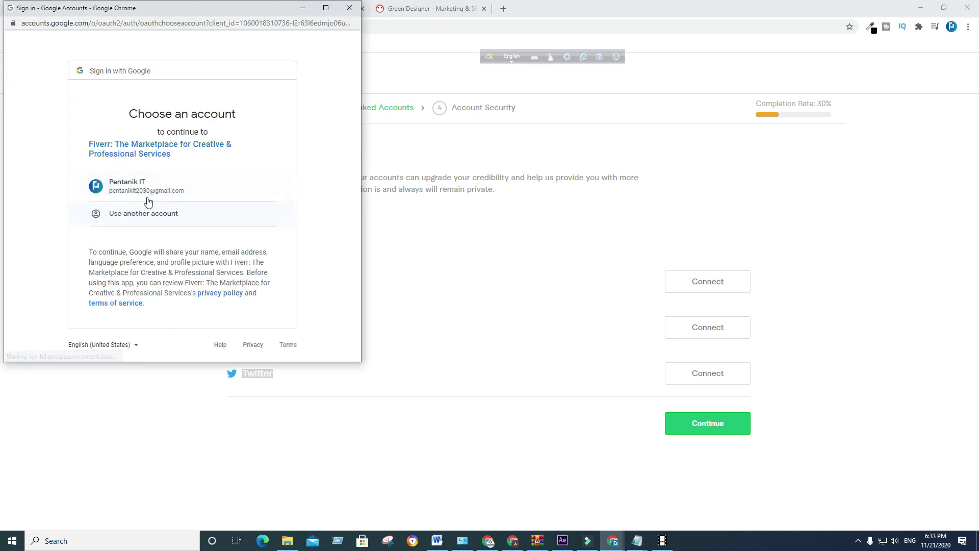
click(350, 9)
click(692, 421)
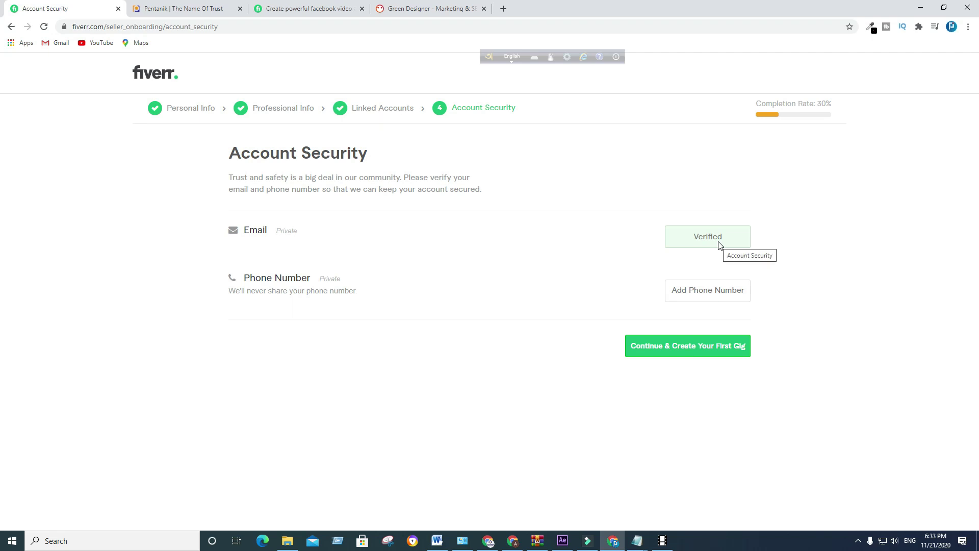
Step: Add a phone number after the Bangladesh +880 prefix
click(703, 295)
click(429, 283)
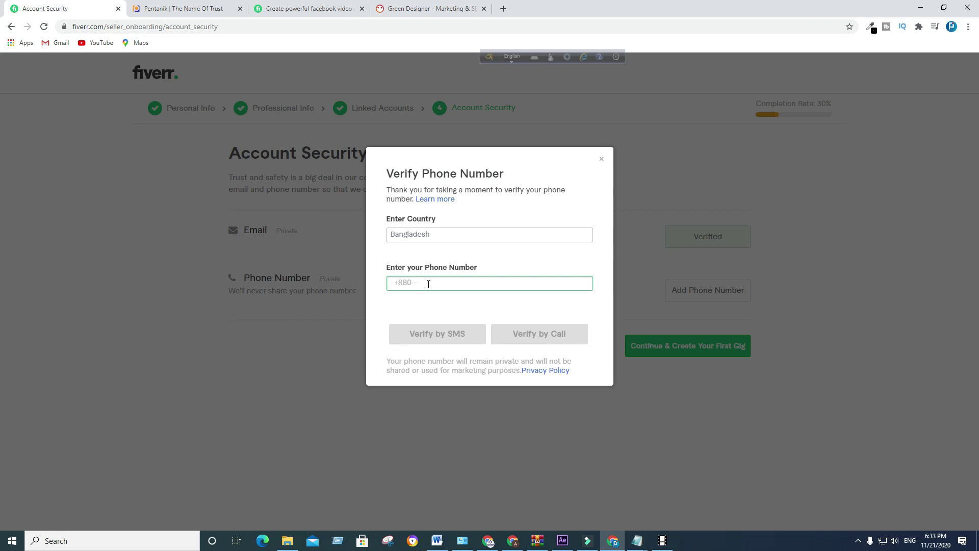
click(416, 284)
click(420, 284)
click(442, 234)
click(422, 283)
click(422, 284)
click(459, 288)
text(1880161)
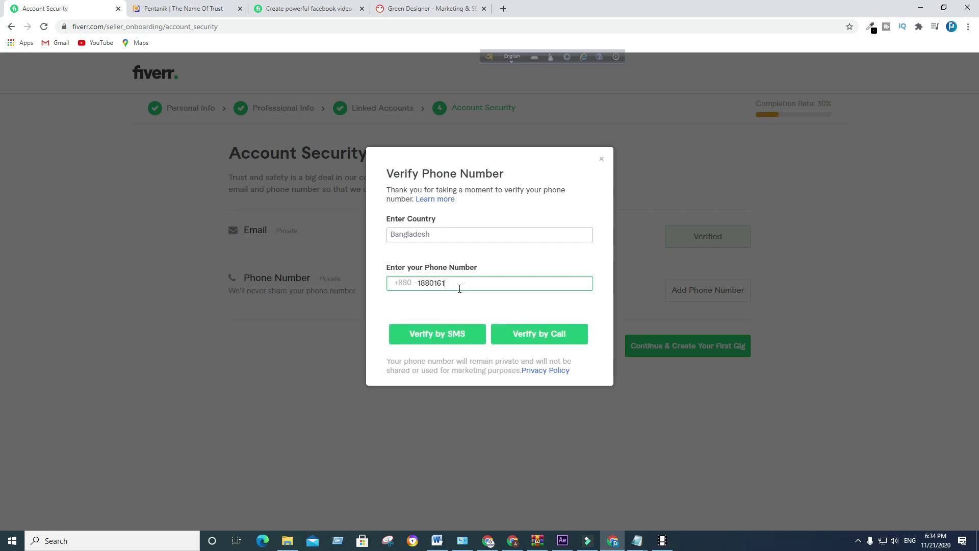
key(BackSpace)
Step: Request the SMS code, then enter and submit the four-digit verification code
click(444, 336)
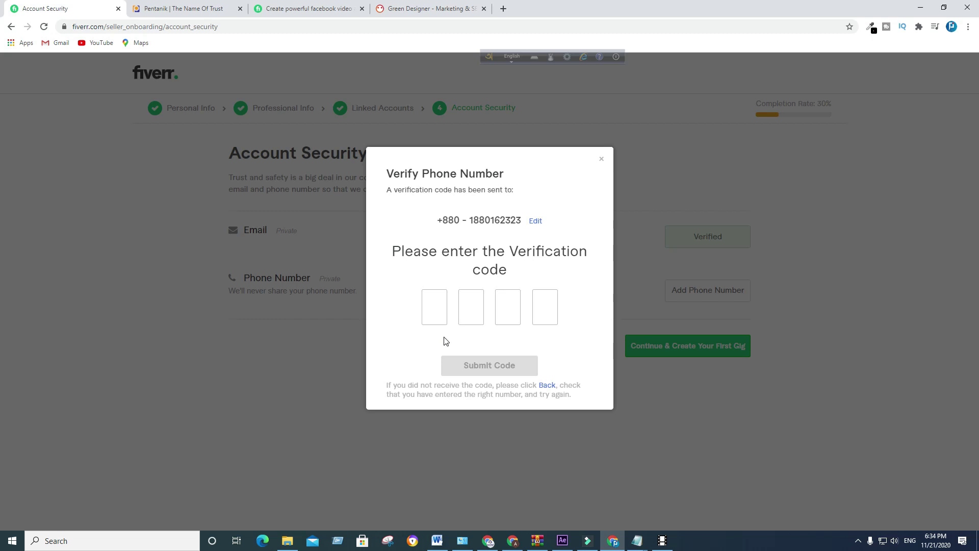
click(443, 315)
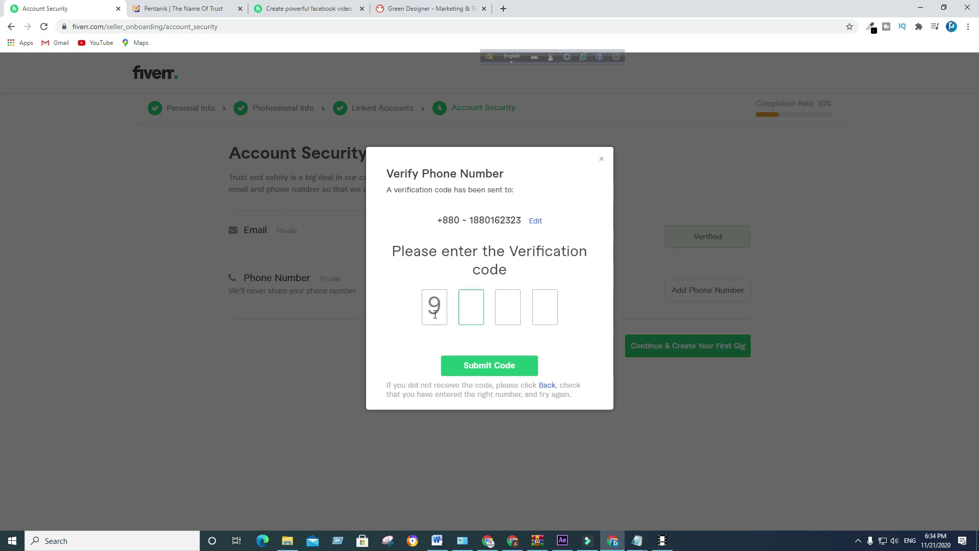
key(BackSpace)
click(466, 367)
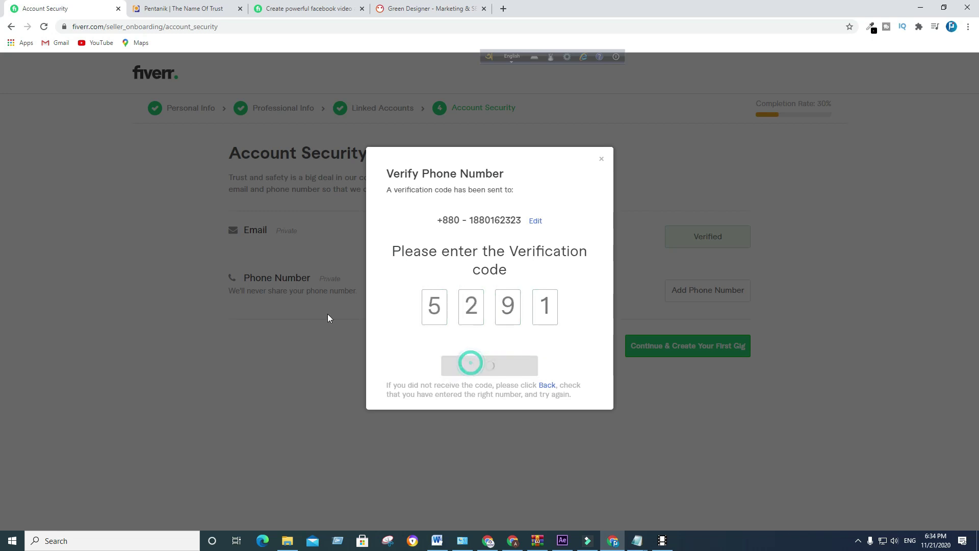
Step: Choose the elementary-school security question and enter its answer
click(478, 243)
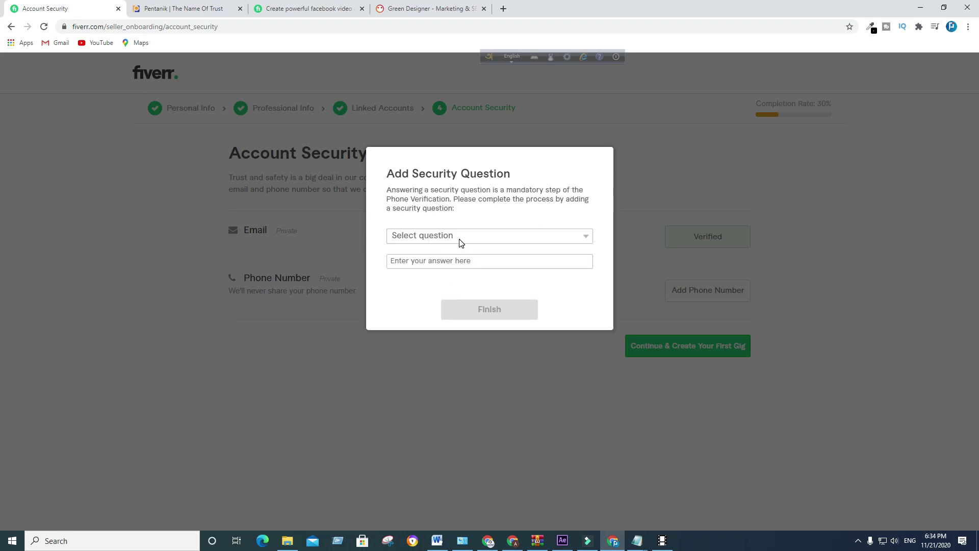
click(461, 237)
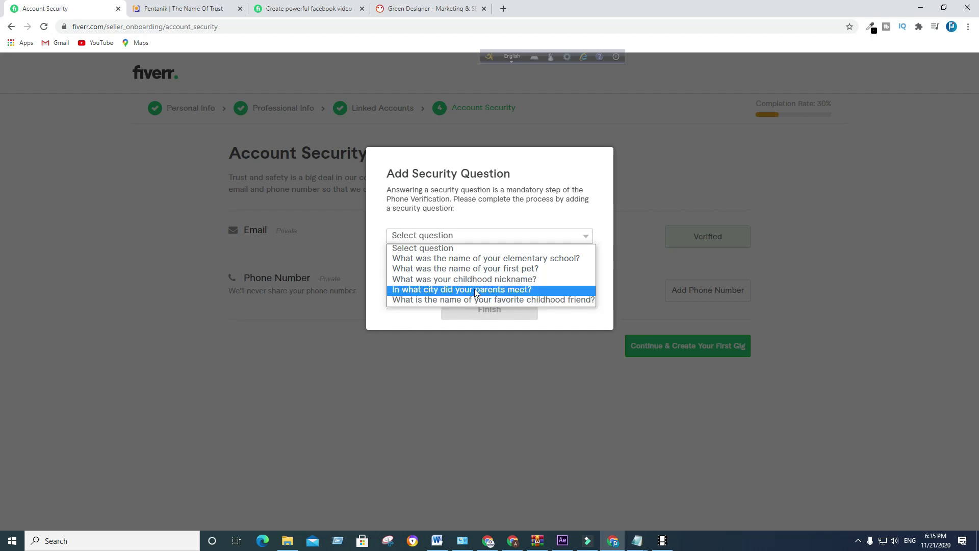
click(483, 259)
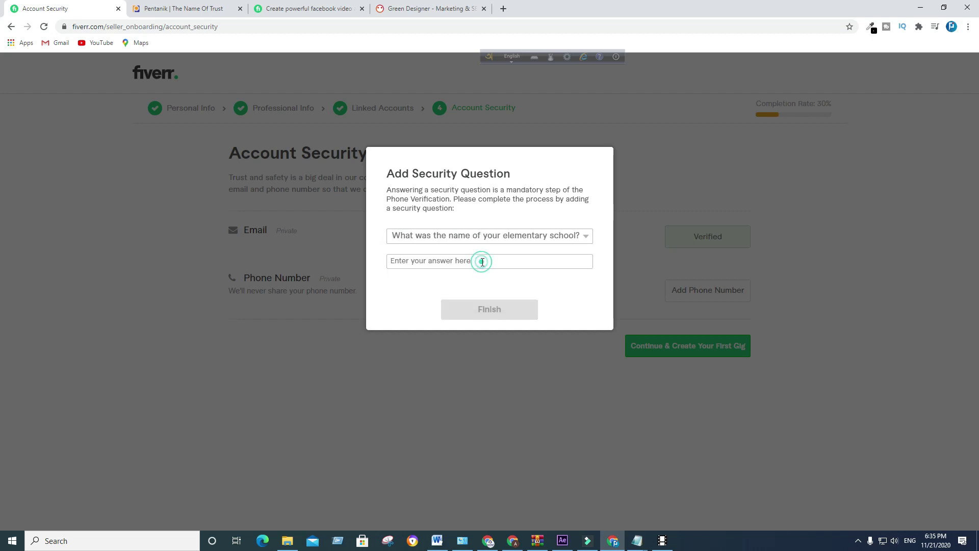
click(452, 261)
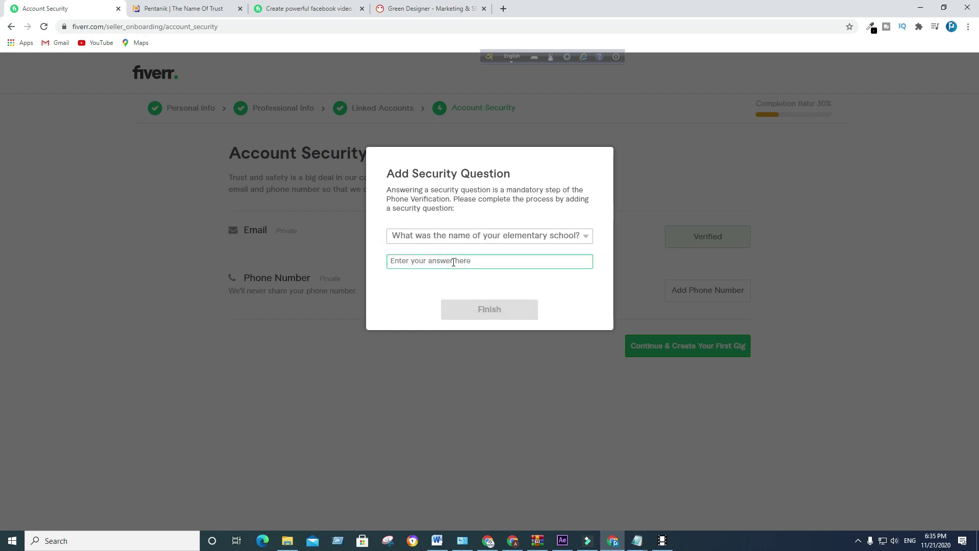
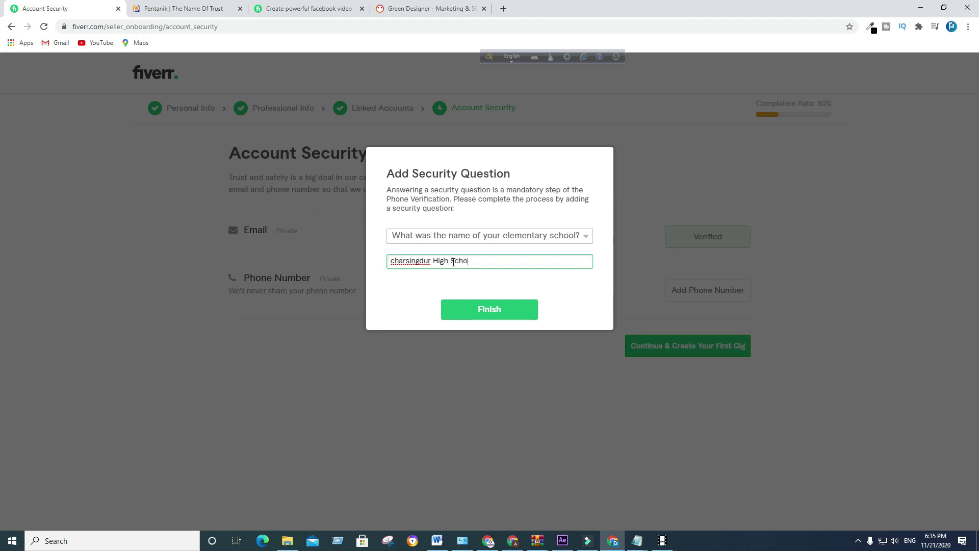
Step: Save the security question, dismiss the confirmation and finish the account security step
click(476, 310)
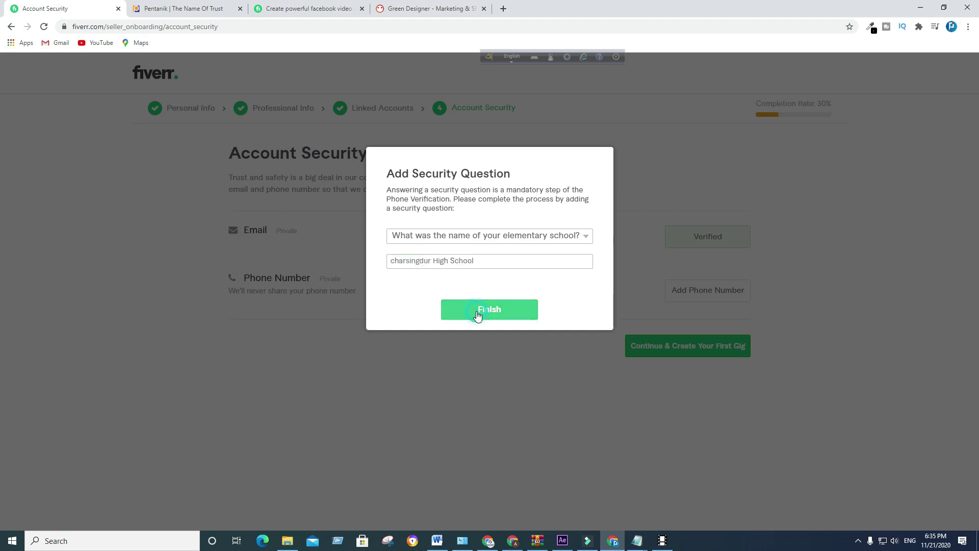
click(481, 238)
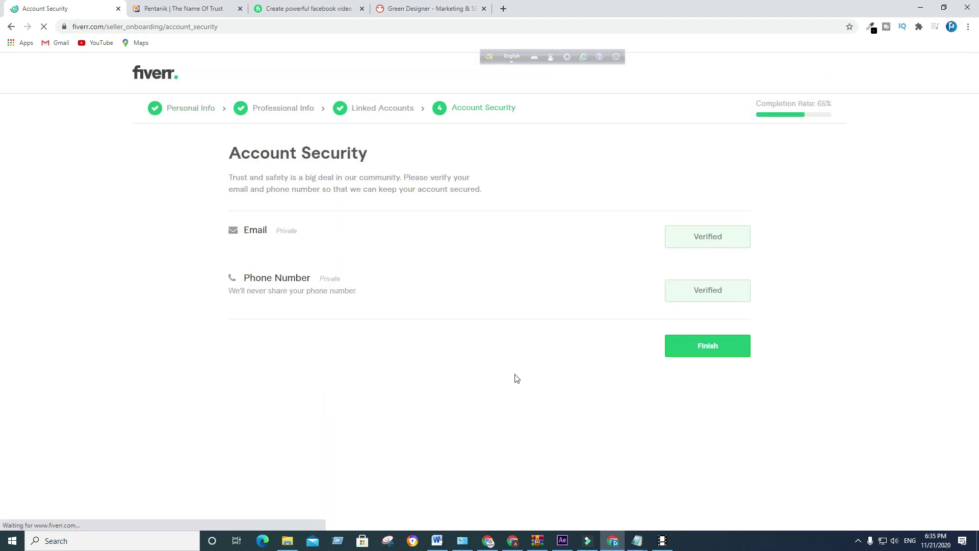
click(719, 353)
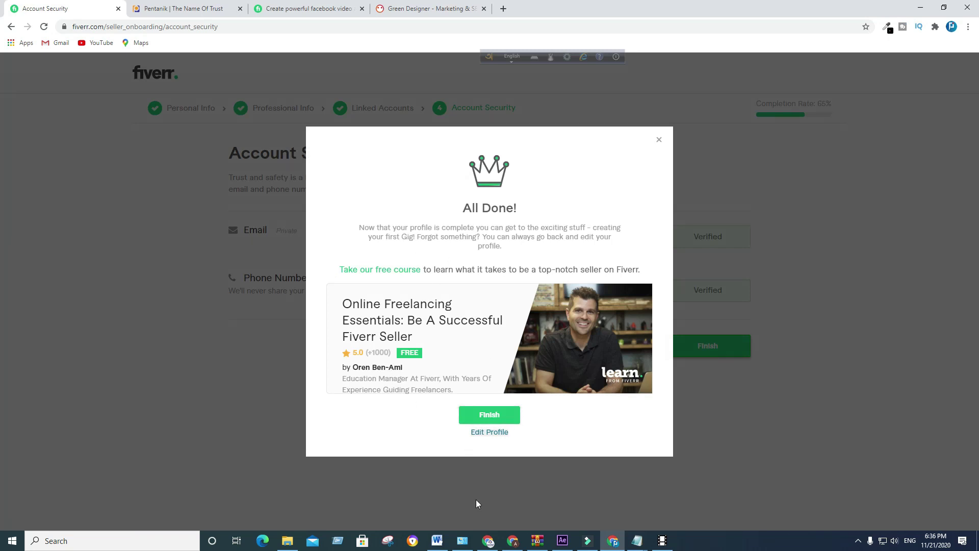
Step: Finish onboarding from the All Done! dialog to reach the new gig's Overview page
click(490, 416)
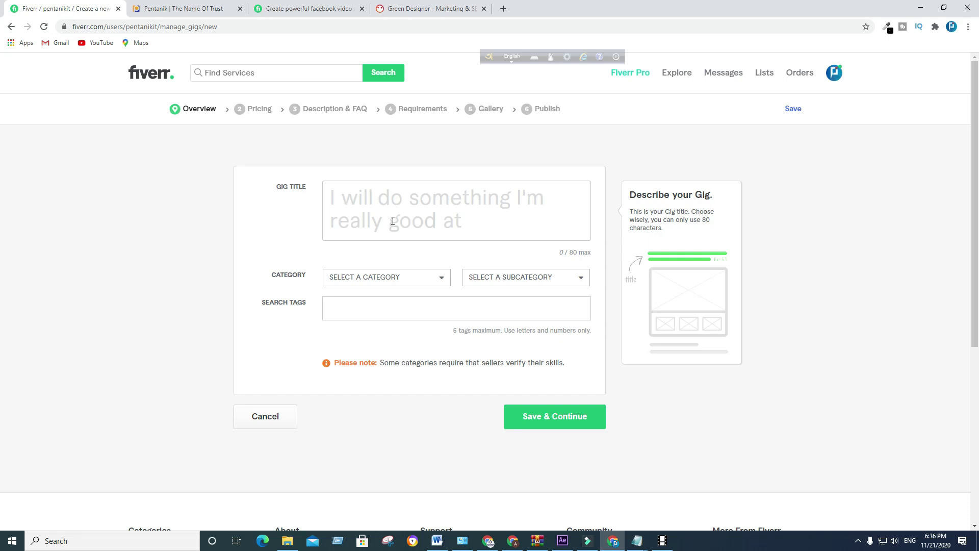
click(362, 223)
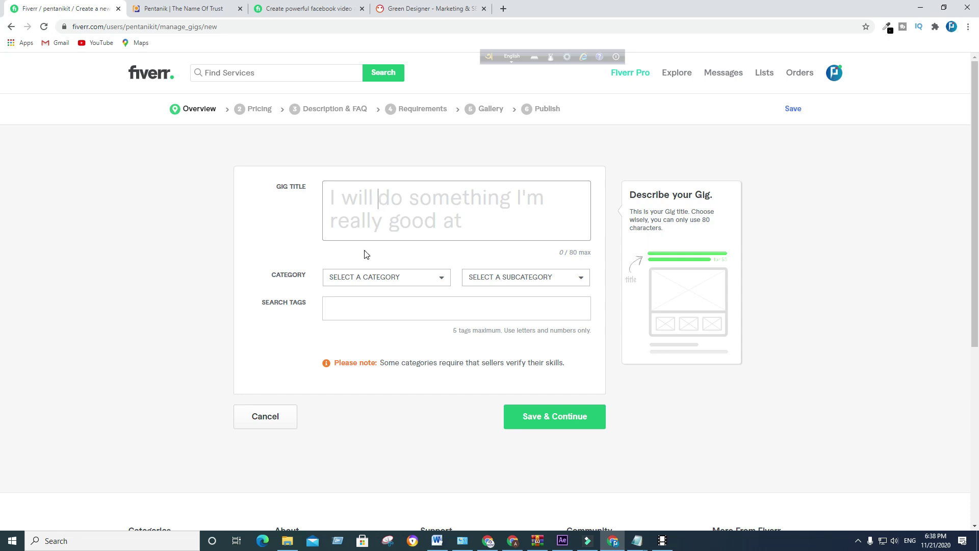
Step: Select the logo-design heading line in the Notepad gig description notes
click(437, 541)
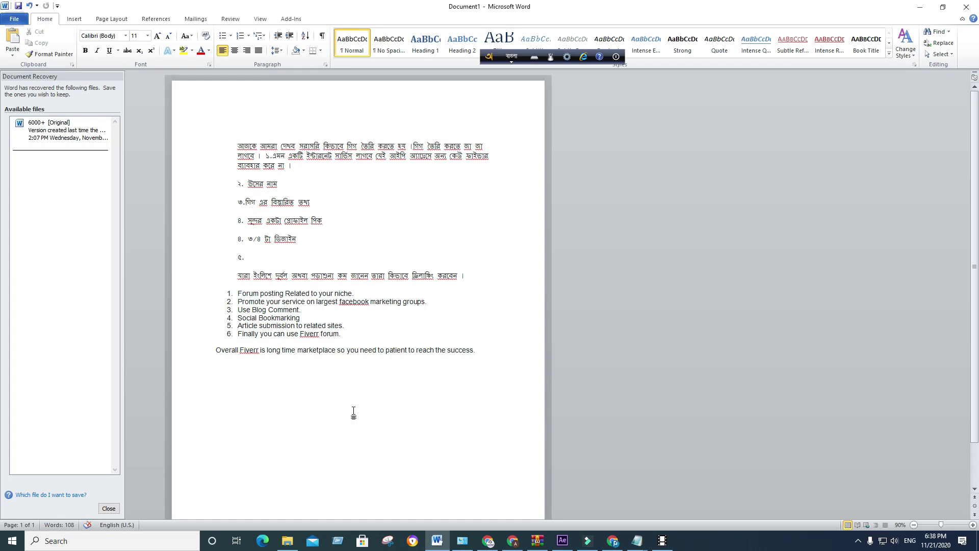
mouse_move(642, 542)
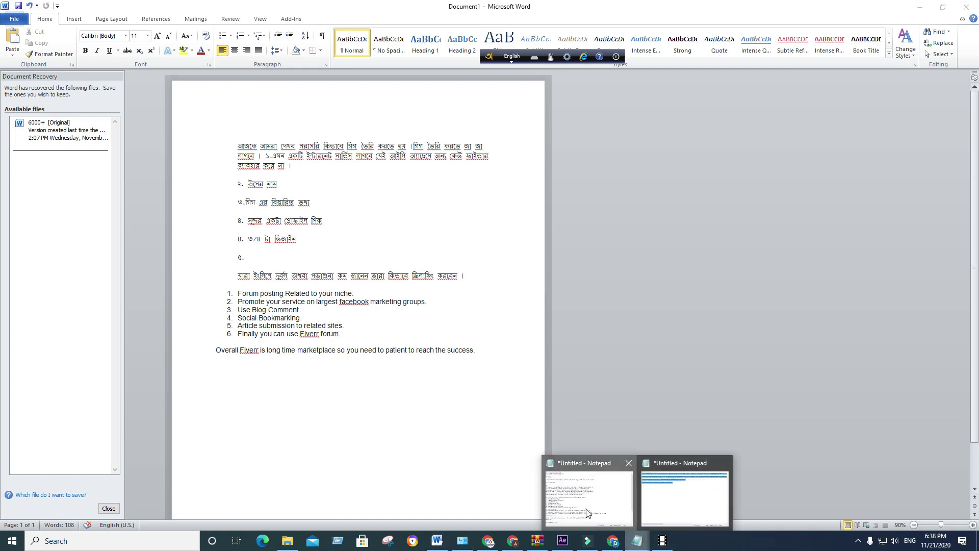
click(588, 510)
drag(185, 184, 514, 191)
key(ctrl+c)
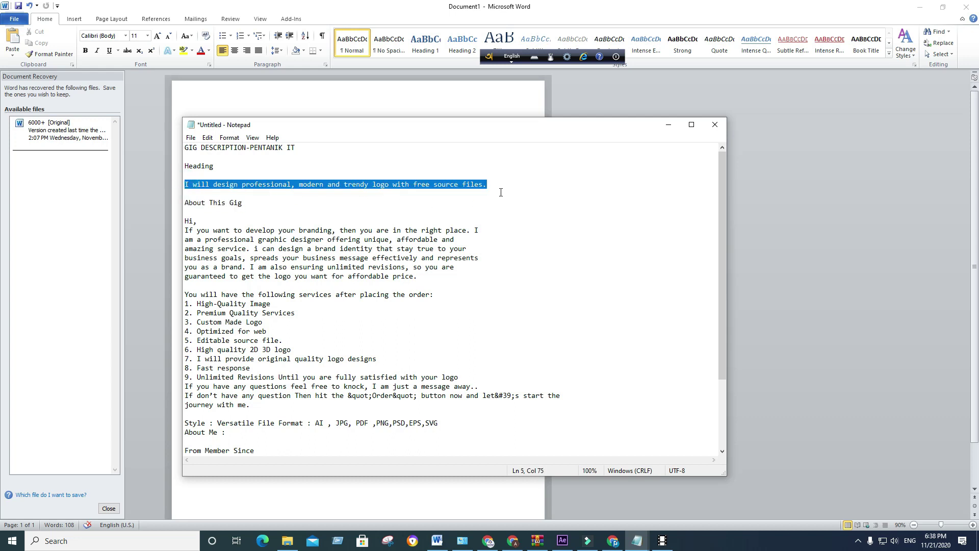
Step: Paste the heading into the Fiverr gig title as 'I will design professional, modern and trendy logo with free source files.'
click(668, 125)
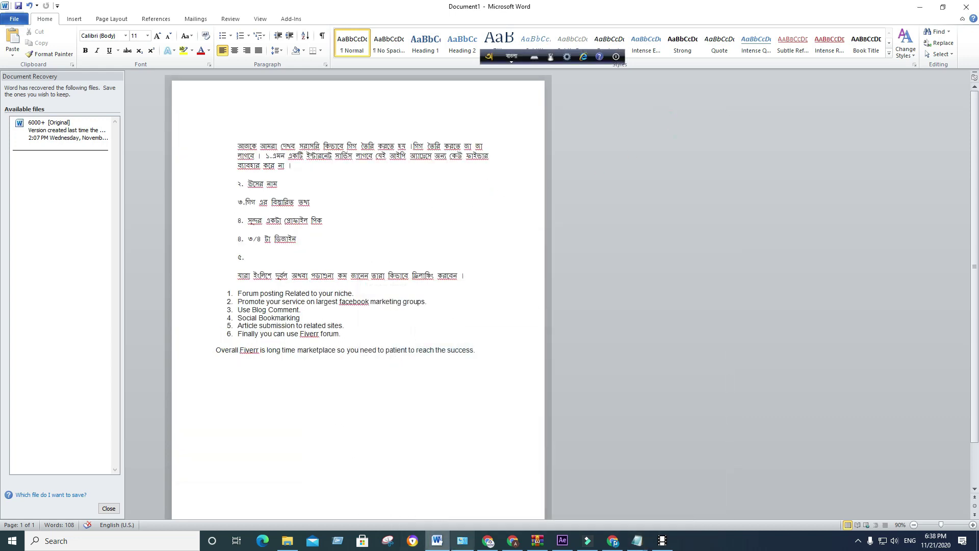
click(488, 541)
click(513, 541)
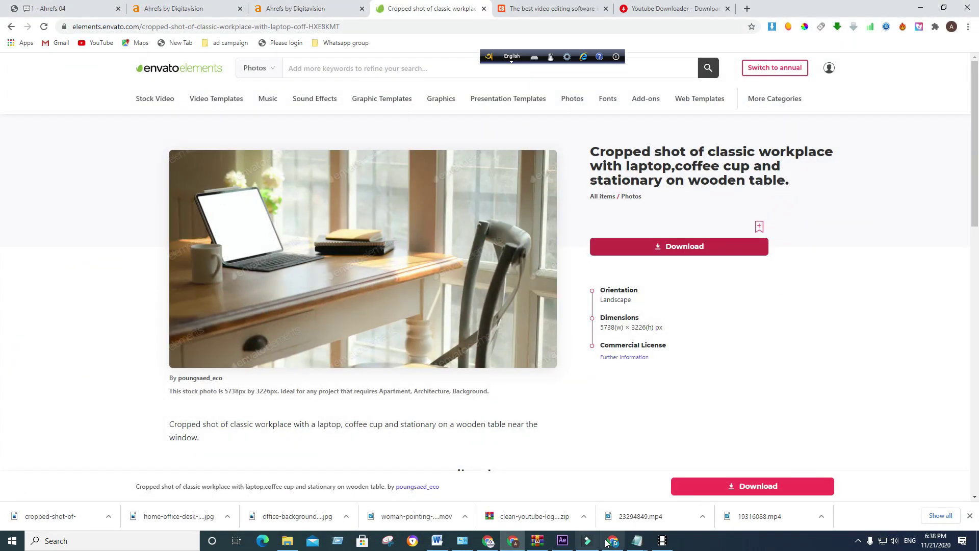
click(610, 541)
key(ctrl+v)
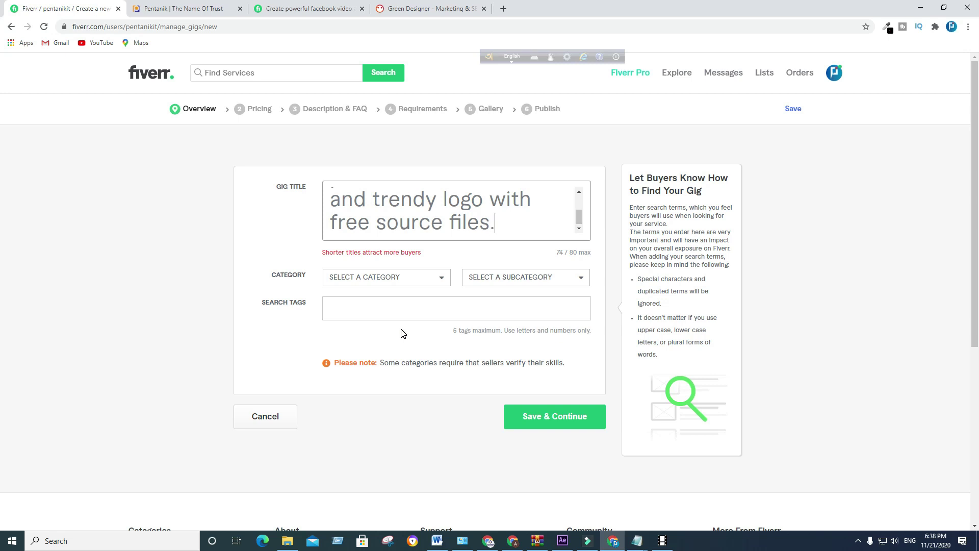
key(BackSpace)
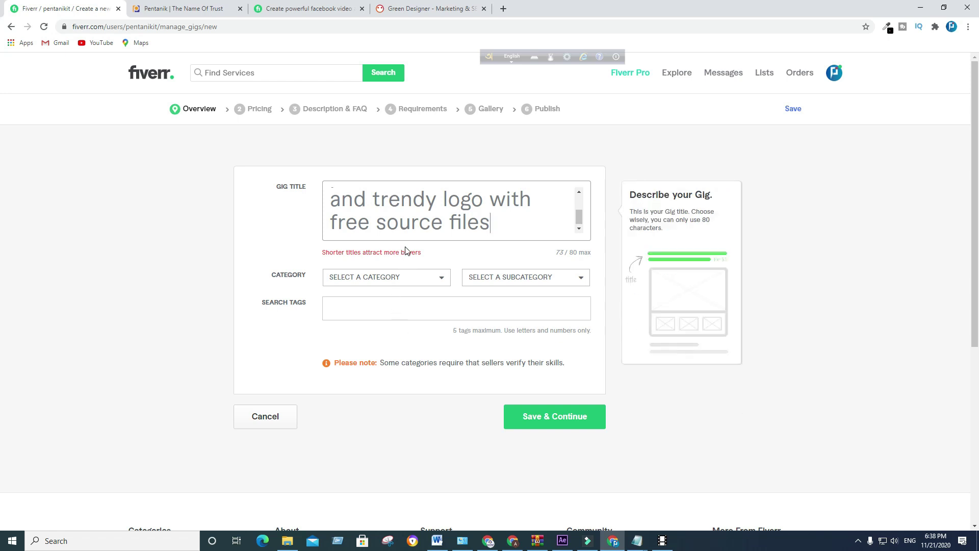
scroll(400, 214, up, 2)
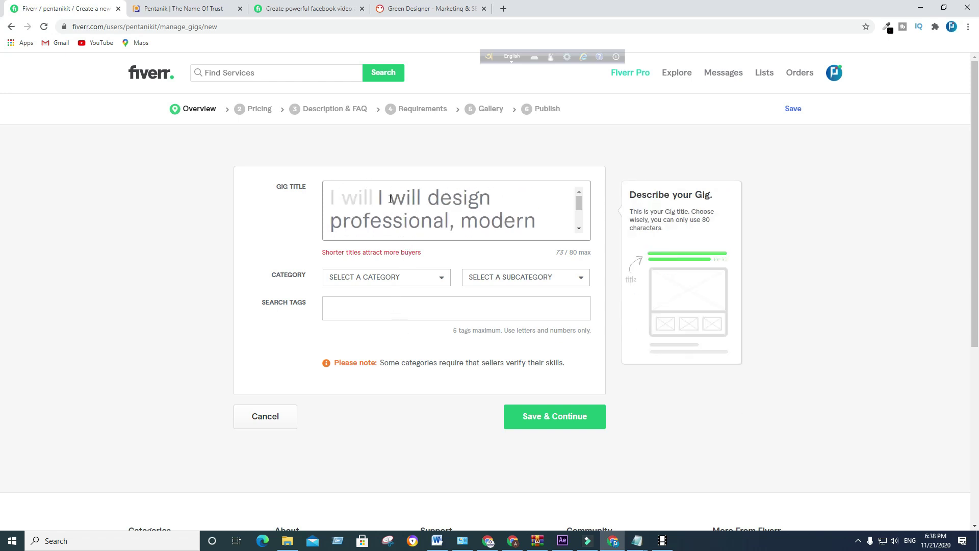
drag(379, 197, 424, 198)
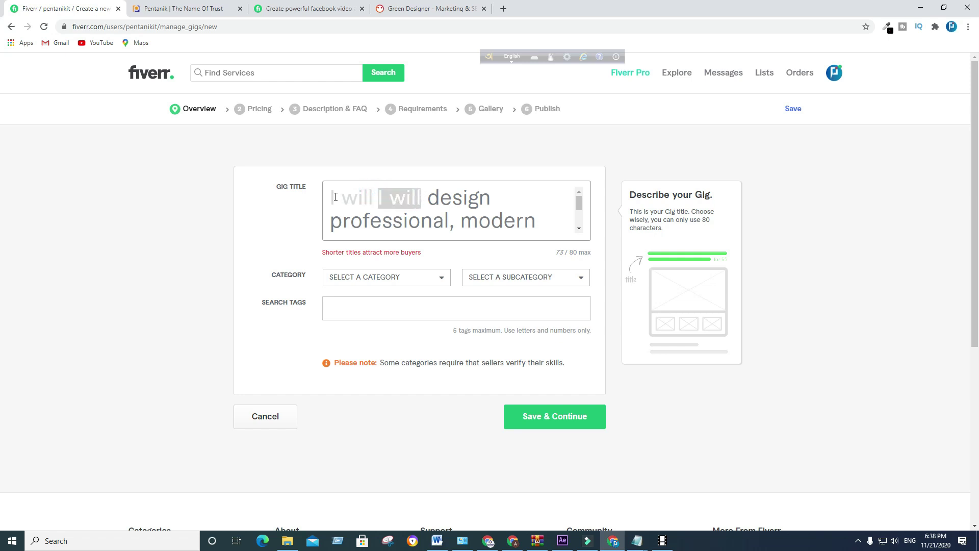
key(BackSpace)
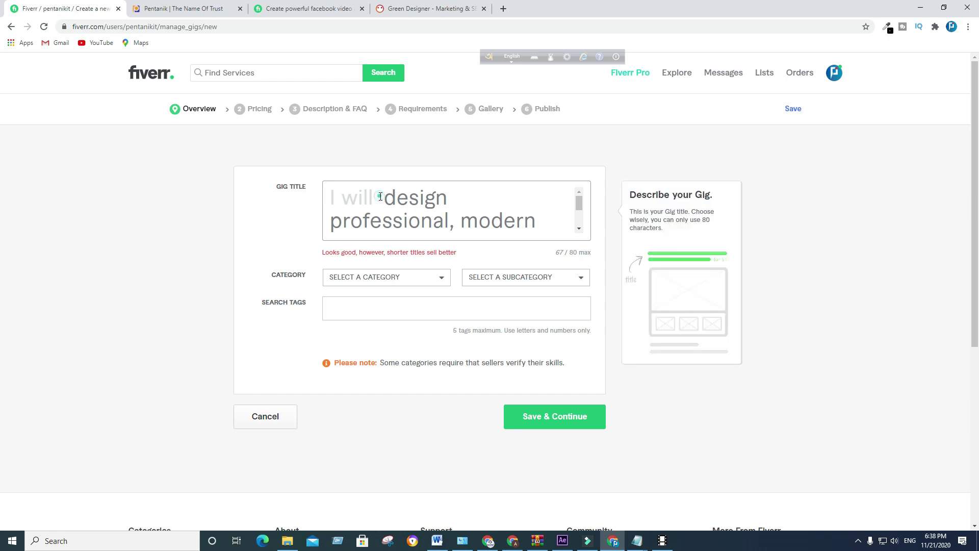
key(Delete)
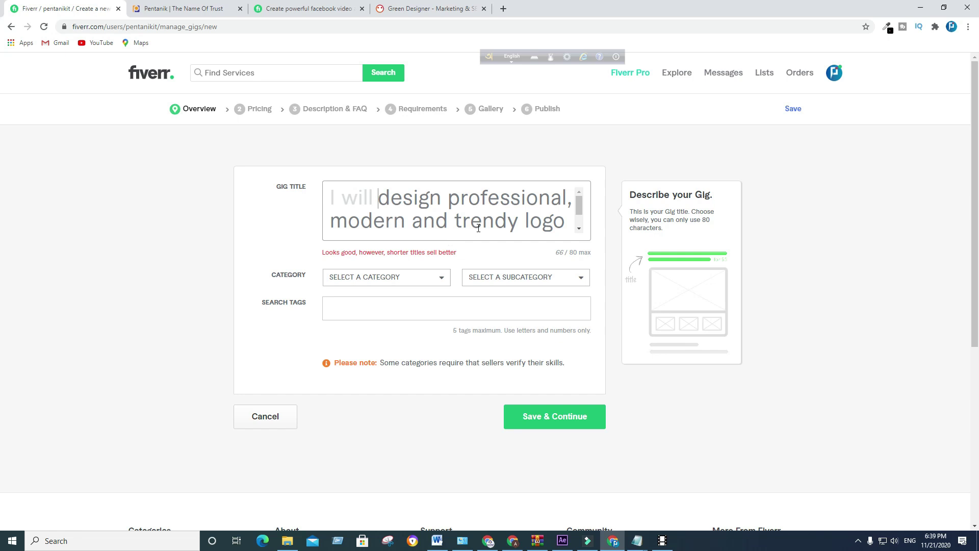
drag(451, 200, 498, 199)
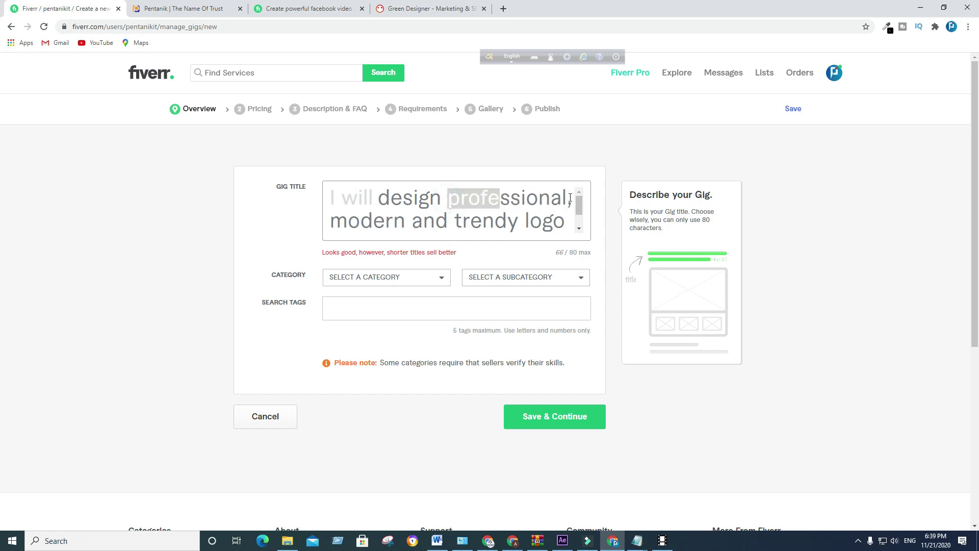
click(570, 198)
drag(570, 197, 454, 199)
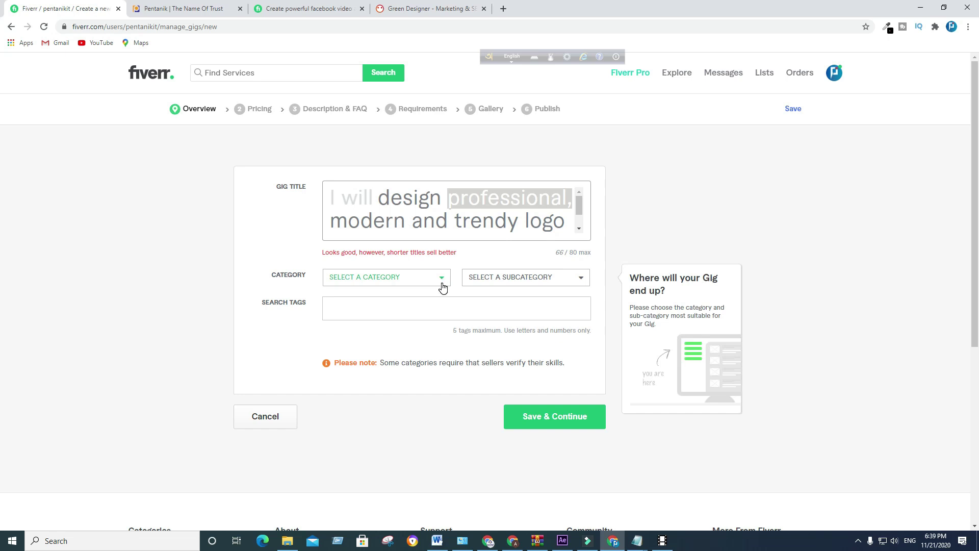
scroll(409, 234, down, 1)
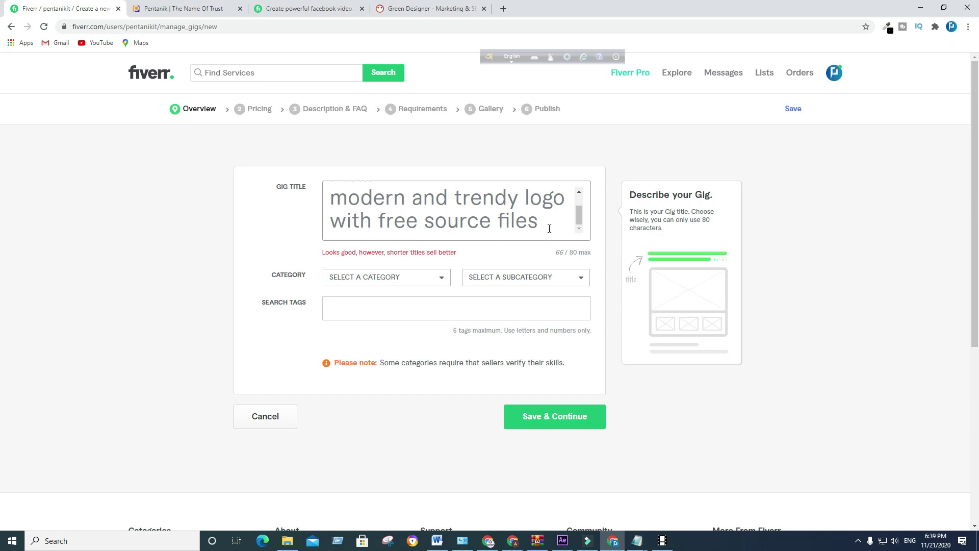
scroll(510, 224, up, 1)
drag(572, 198, 448, 198)
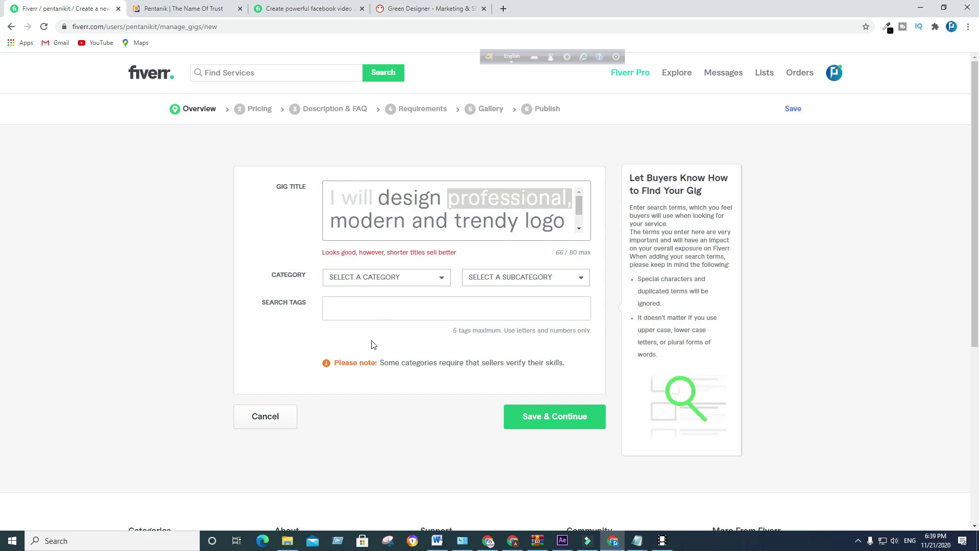
scroll(361, 352, down, 2)
scroll(408, 286, up, 2)
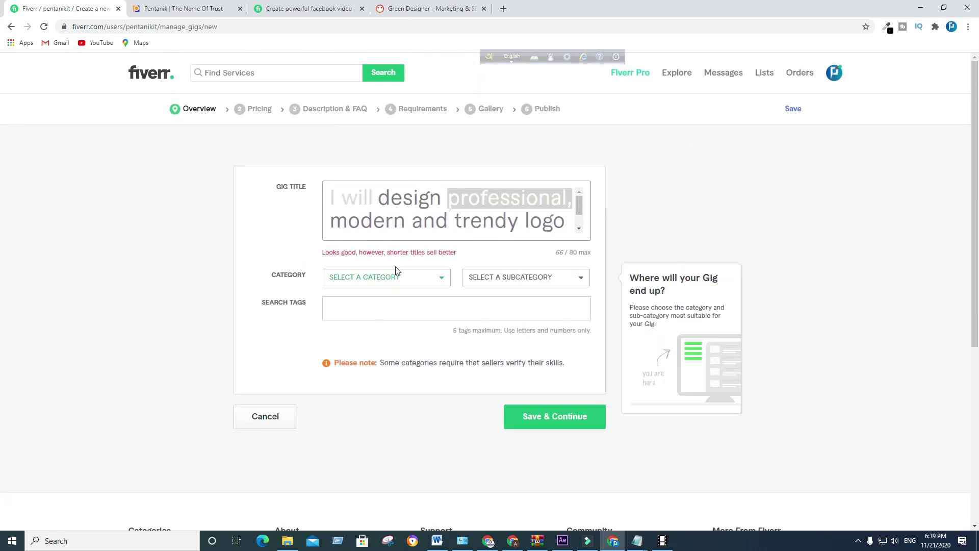
double_click(408, 197)
click(454, 206)
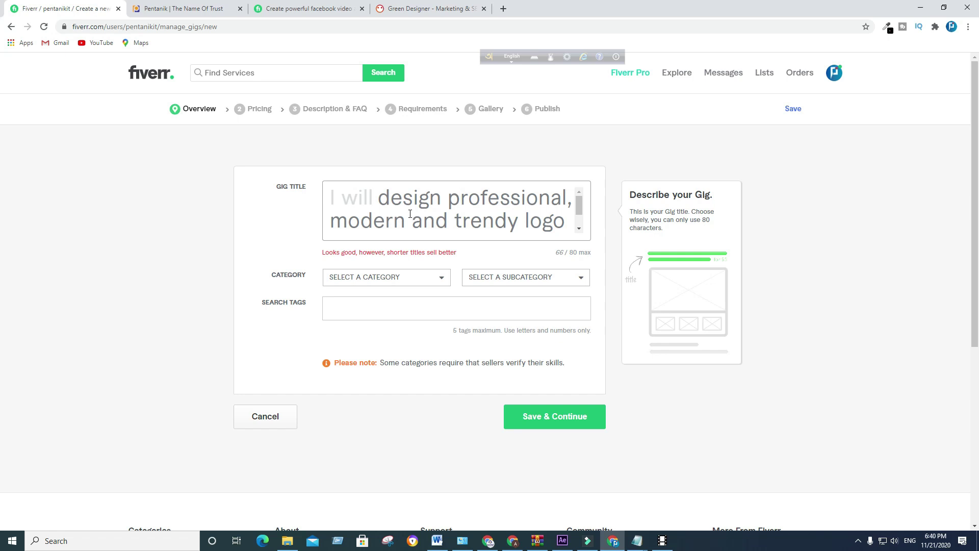
drag(382, 200, 534, 200)
scroll(410, 221, down, 1)
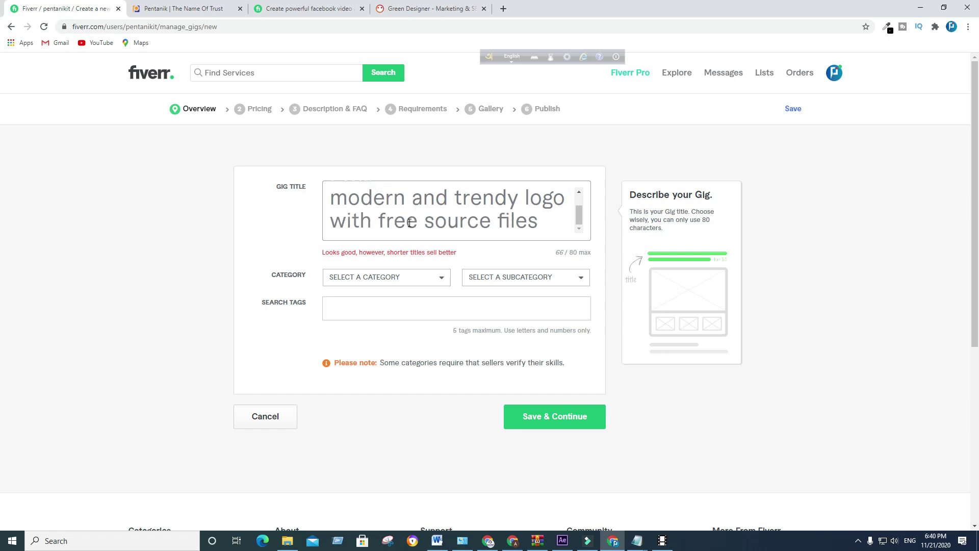
click(529, 244)
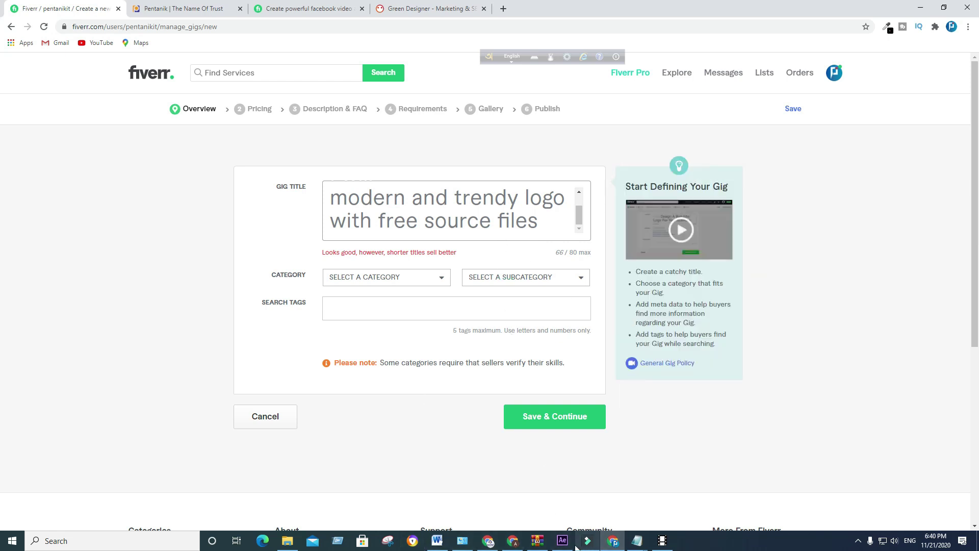
click(512, 540)
Step: Launch Keyword Tool from the KeywordTool.io link on the DigitaVision membership page
click(325, 9)
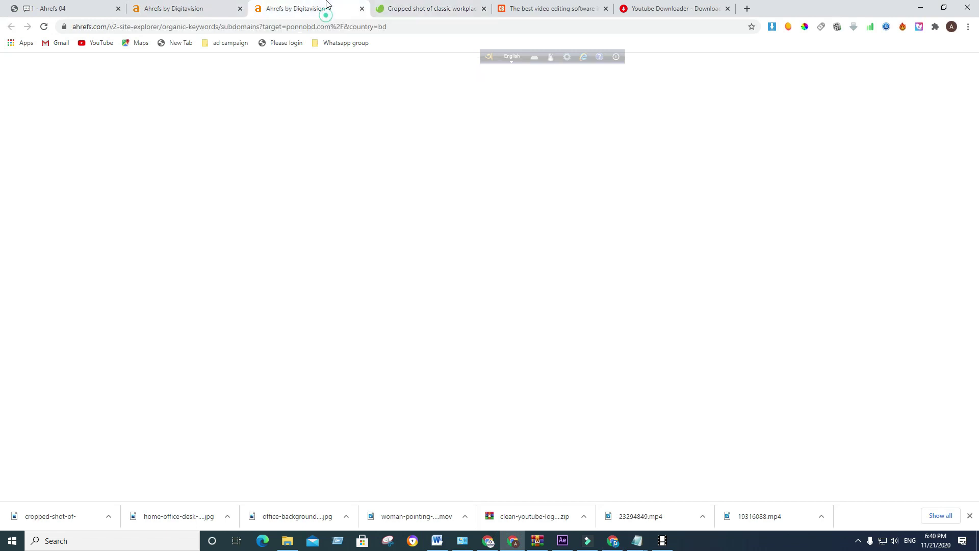
click(179, 12)
click(54, 10)
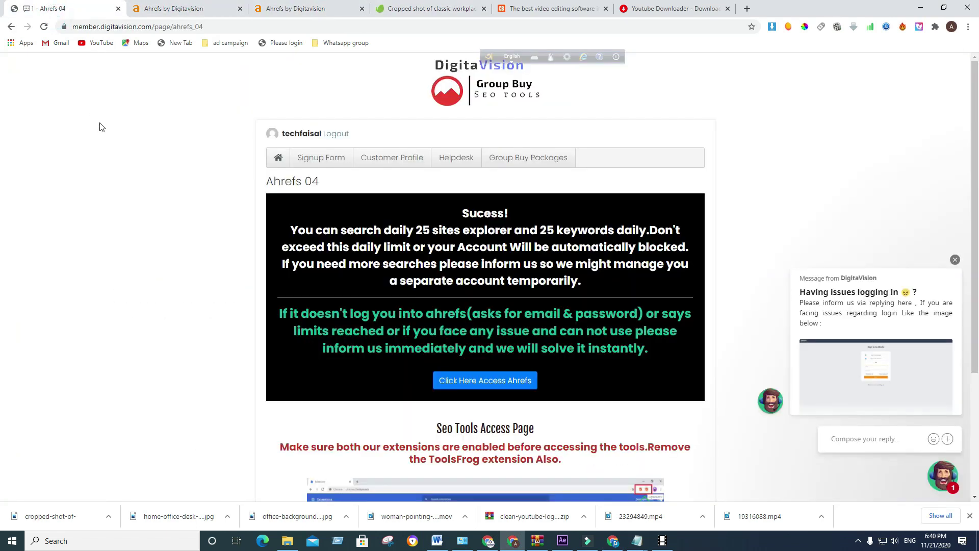
click(554, 12)
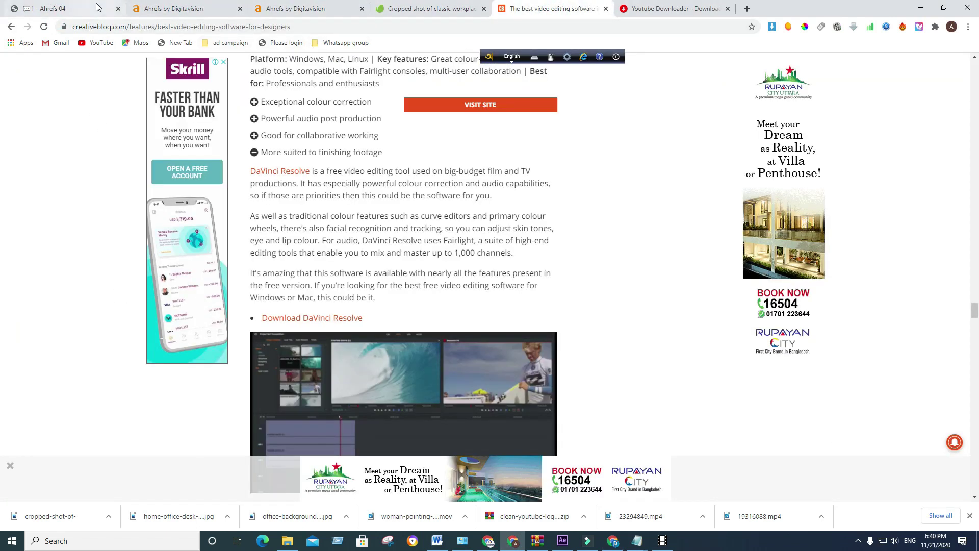
click(94, 9)
click(278, 164)
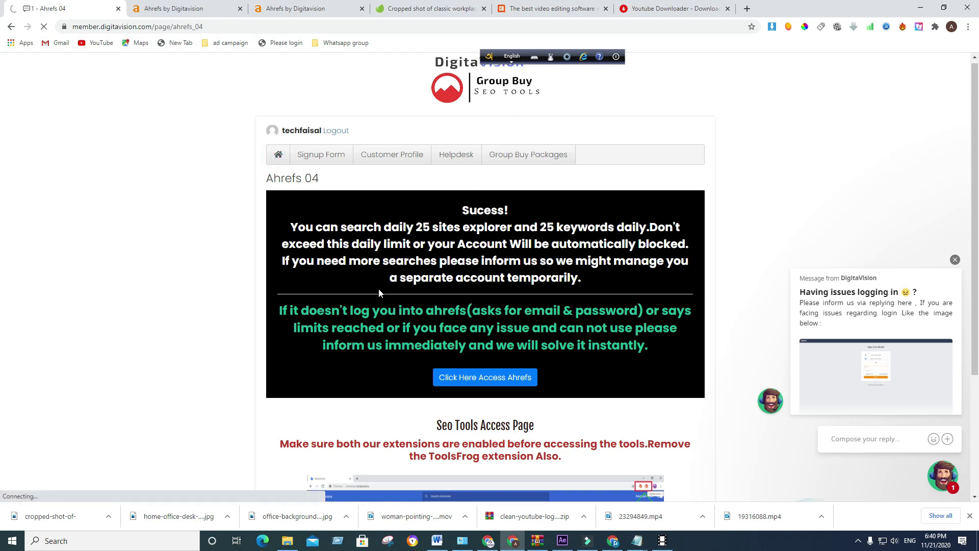
scroll(382, 293, down, 3)
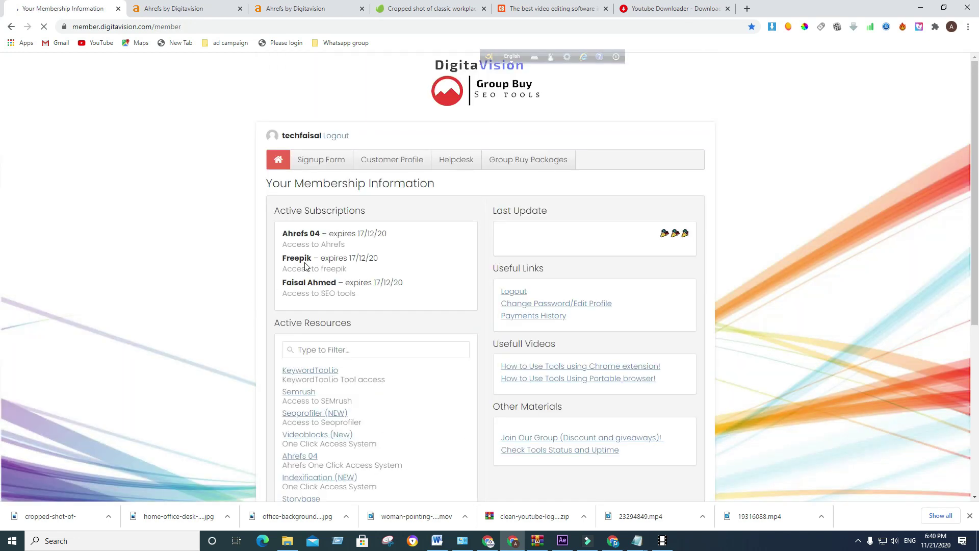
click(306, 374)
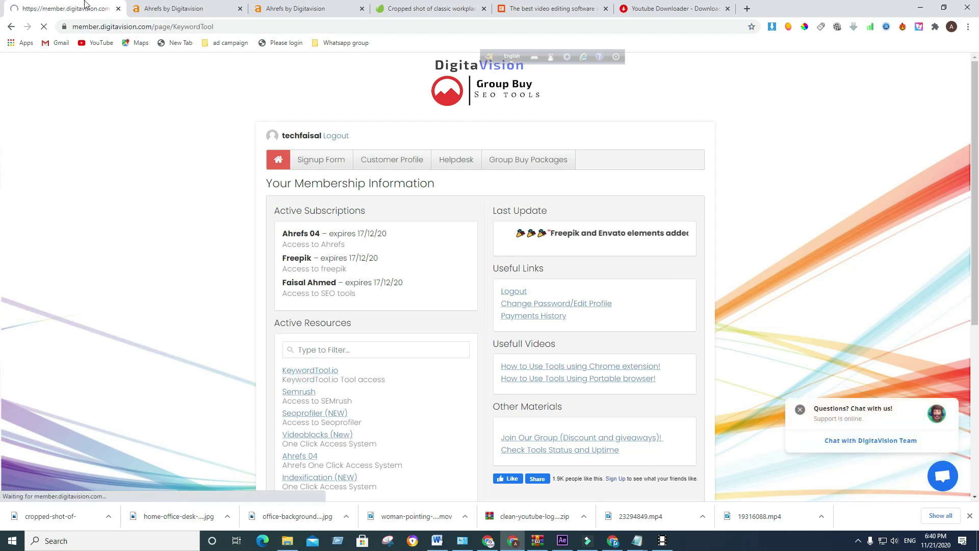
click(467, 247)
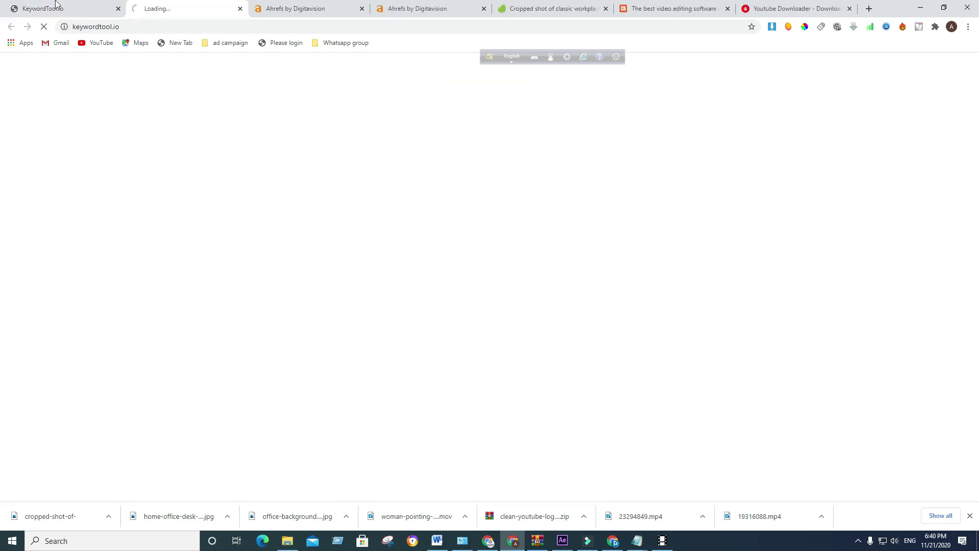
Step: Close the access page, both Ahrefs tabs, the Envato page and the video article
click(119, 9)
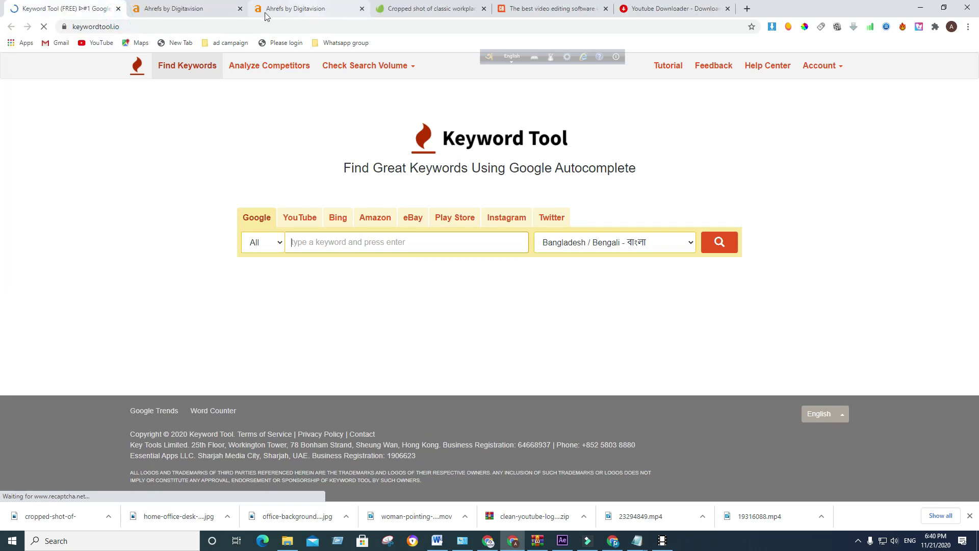
click(241, 9)
click(240, 8)
click(243, 14)
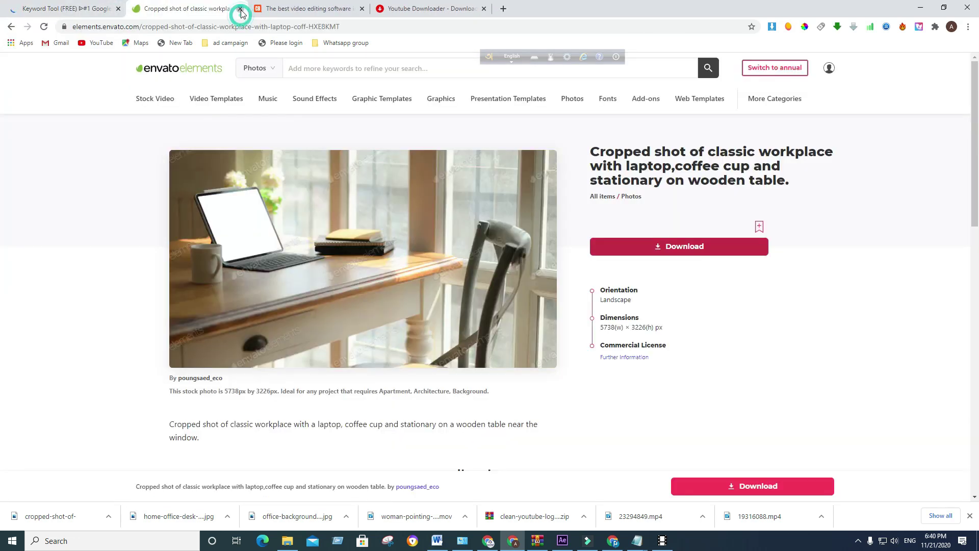
click(240, 10)
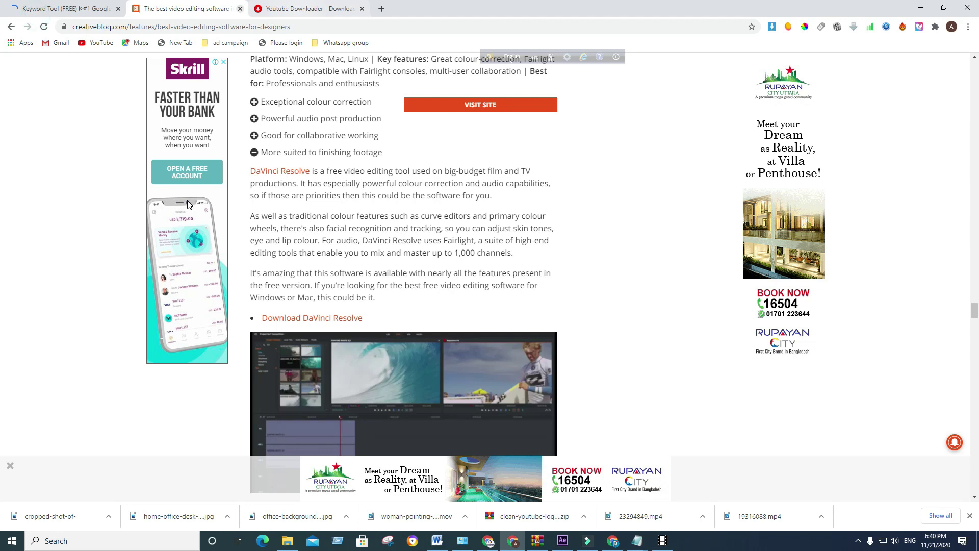
key(ctrl+w)
click(302, 244)
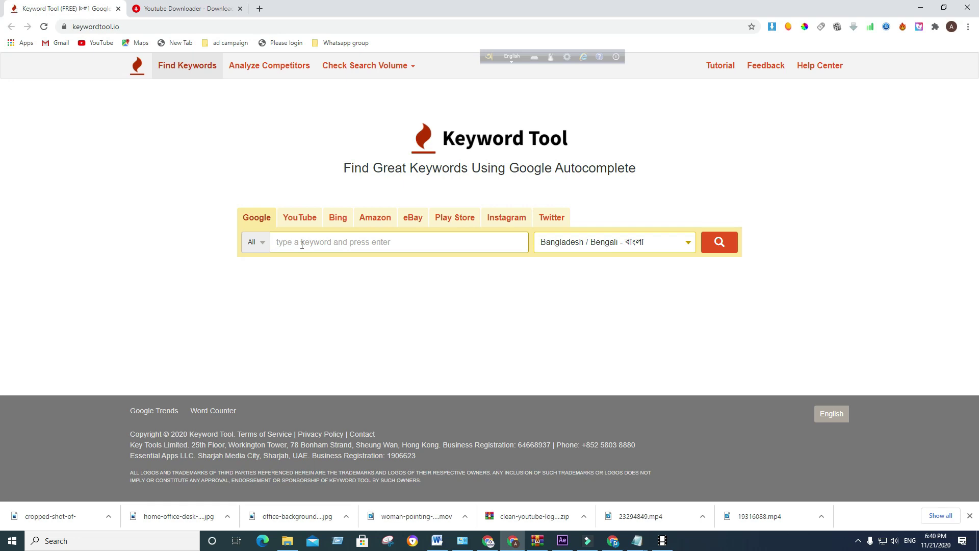
Step: Search Keyword Tool for 'logo design'
text(ke)
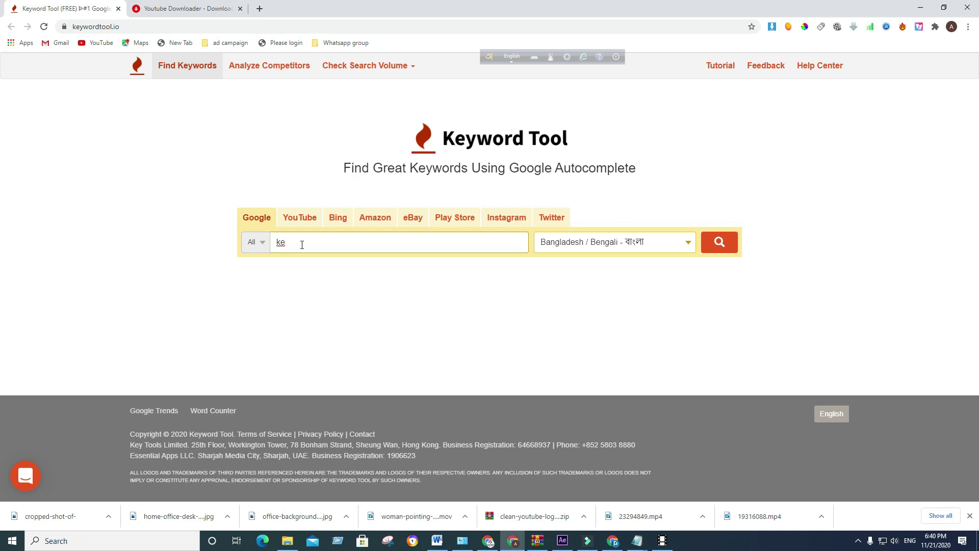
text(lyword)
key(BackSpace)
key(BackSpace)
key(BackSpace)
key(BackSpace)
key(BackSpace)
text(logo)
key(Return)
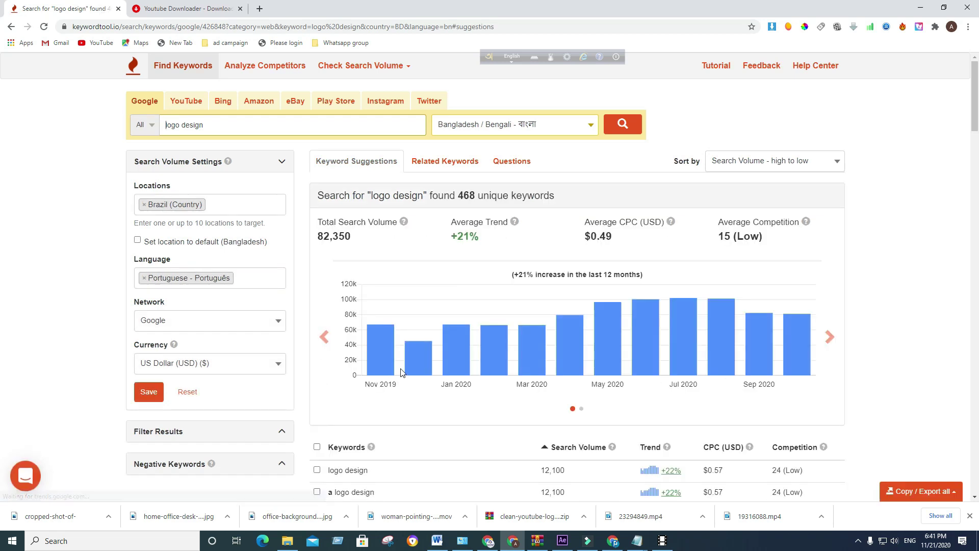
Step: Review the 468 keyword results, select the query, and return to the Fiverr gig page
scroll(401, 366, down, 1)
scroll(401, 367, down, 5)
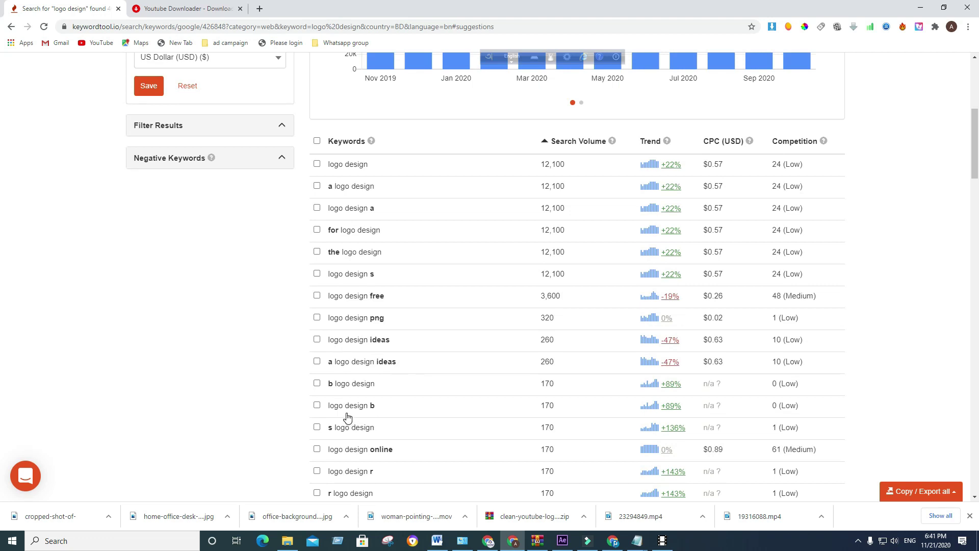
scroll(396, 377, down, 3)
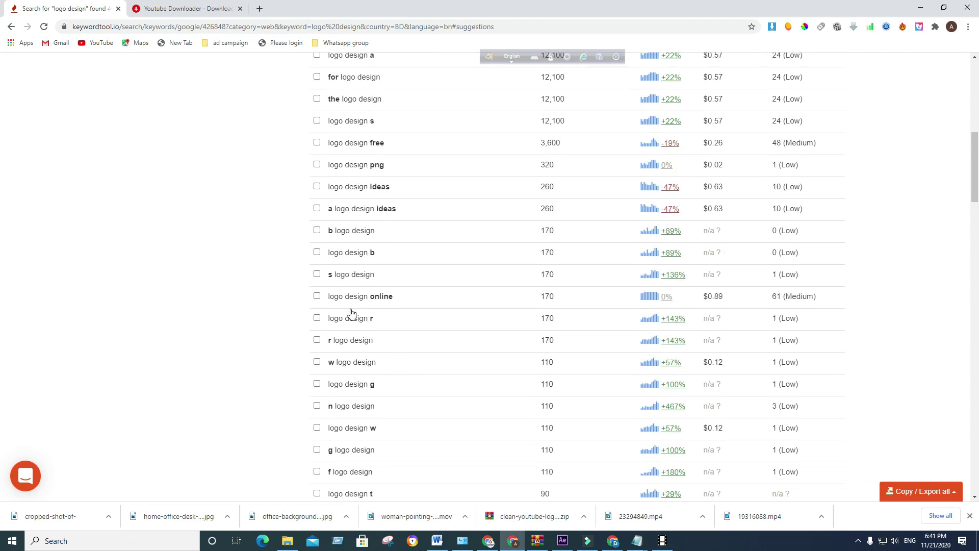
scroll(412, 314, up, 2)
scroll(419, 317, up, 7)
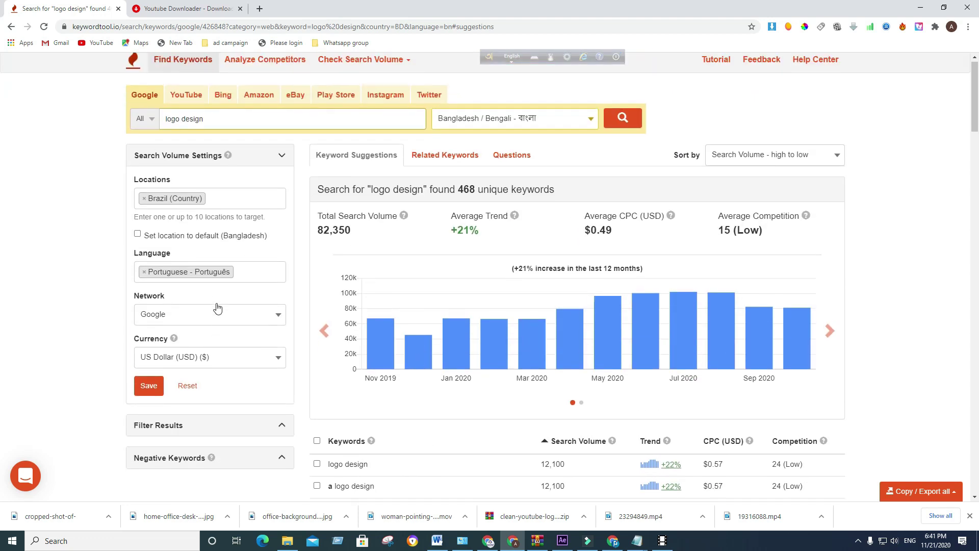
triple_click(206, 125)
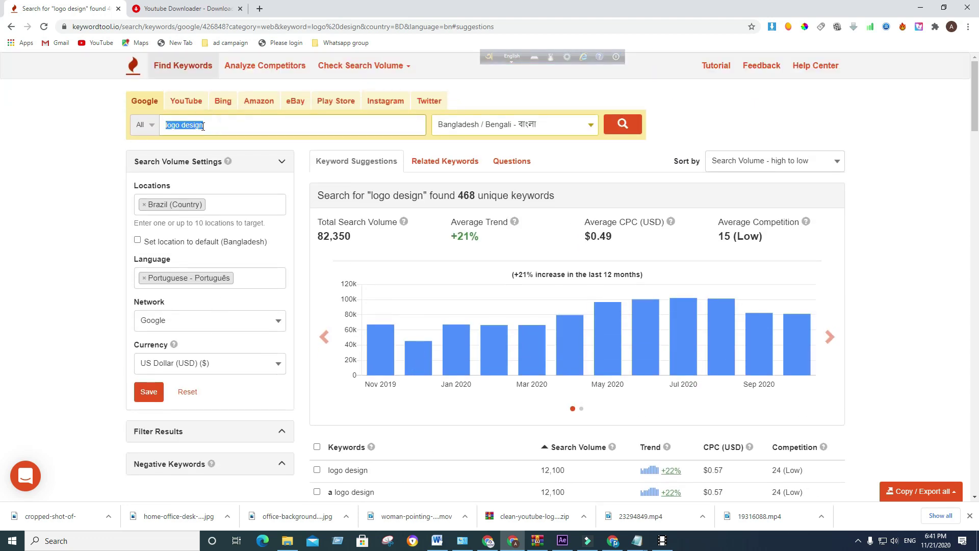
click(518, 541)
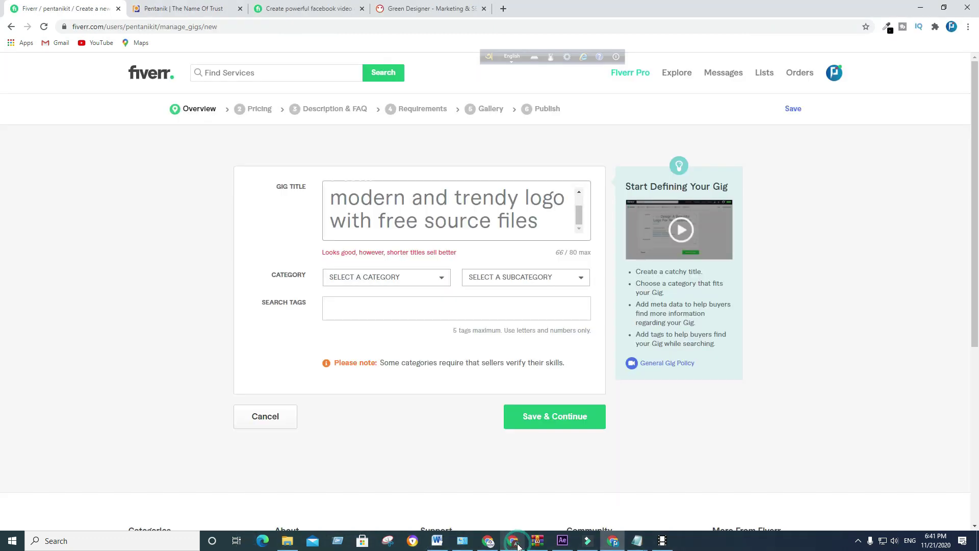
Step: Copy the Fiverr gig title and search it in Keyword Tool in place of 'logo design'
scroll(358, 232, up, 2)
drag(381, 198, 547, 242)
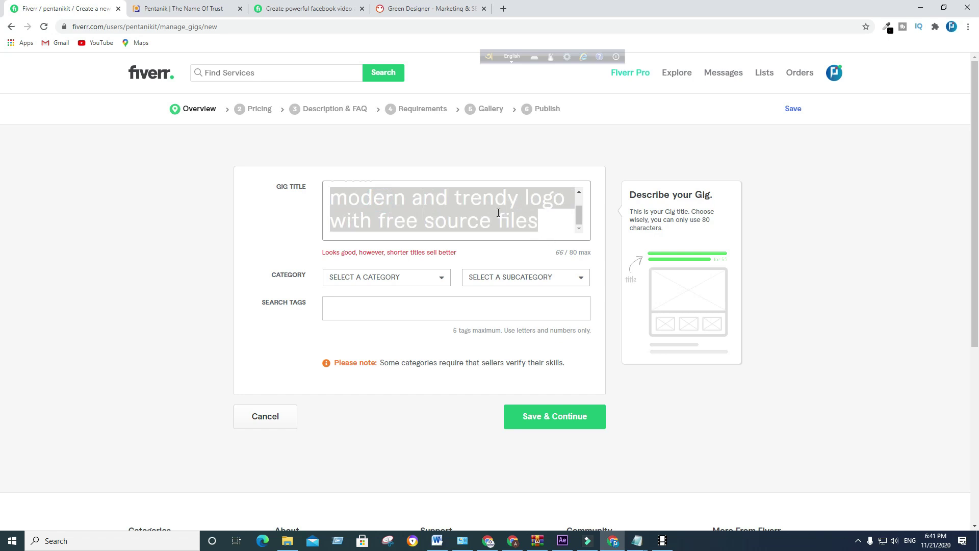
right_click(494, 213)
click(527, 250)
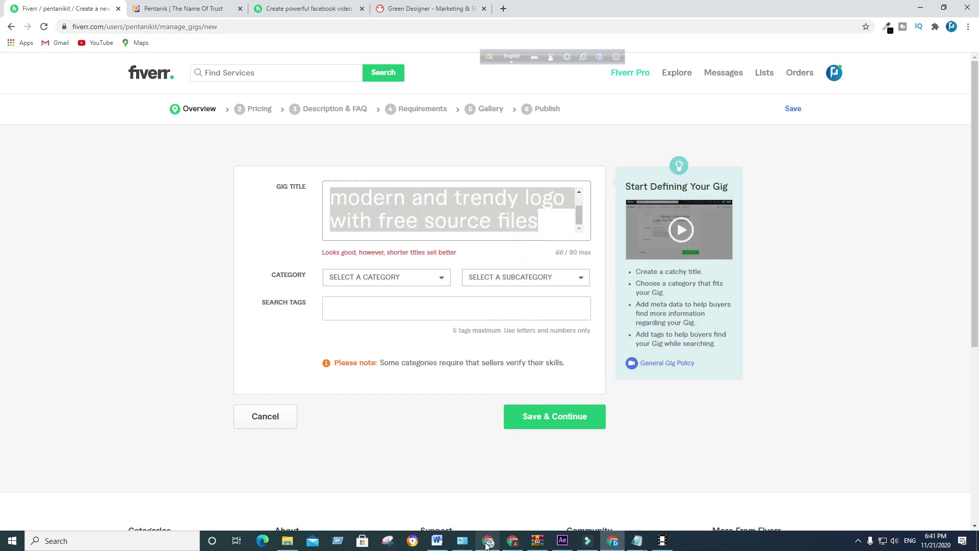
click(513, 541)
right_click(225, 129)
click(249, 177)
key(Return)
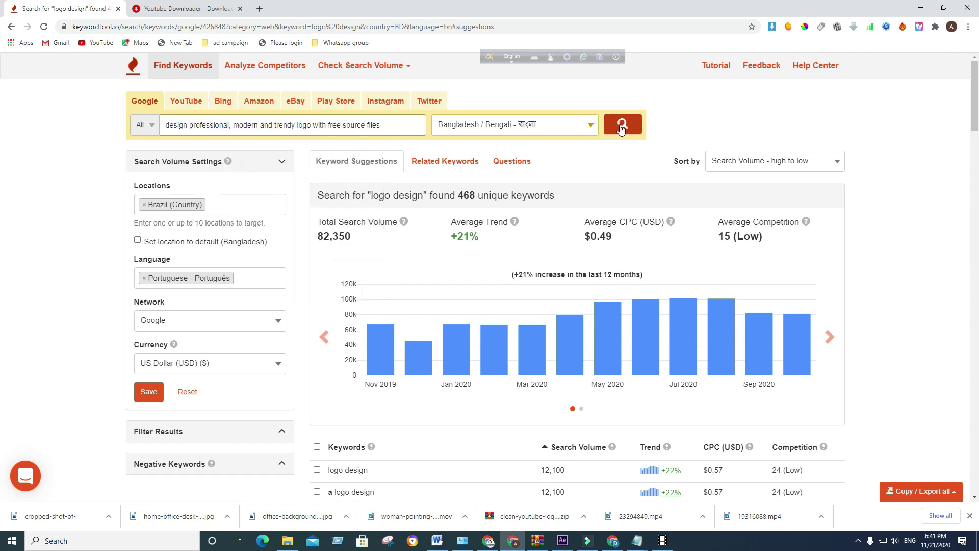
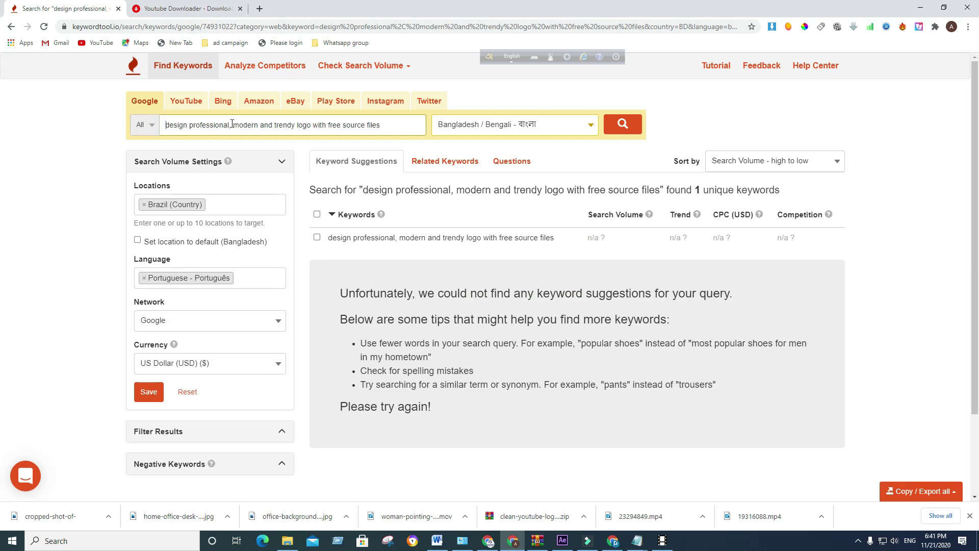
Step: Drop the comma and 'and trendy' from the query, keeping 'modern', and search again
drag(234, 124, 266, 126)
key(BackSpace)
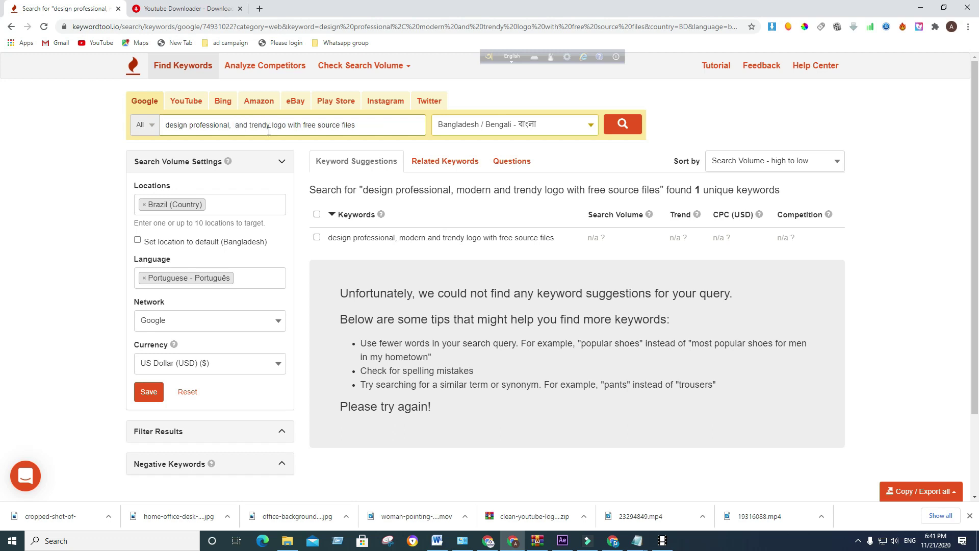
key(ctrl+z)
click(230, 125)
key(BackSpace)
drag(296, 126, 260, 126)
key(BackSpace)
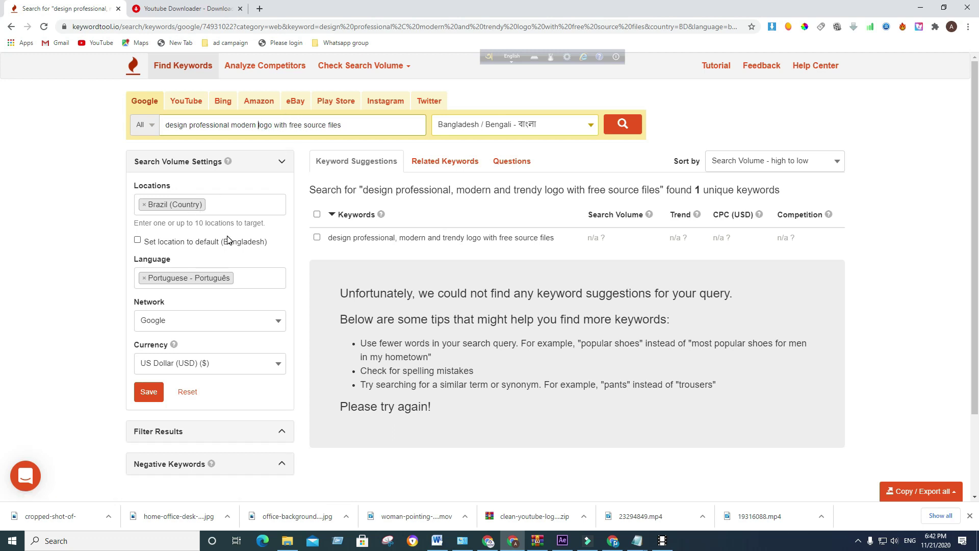
key(Return)
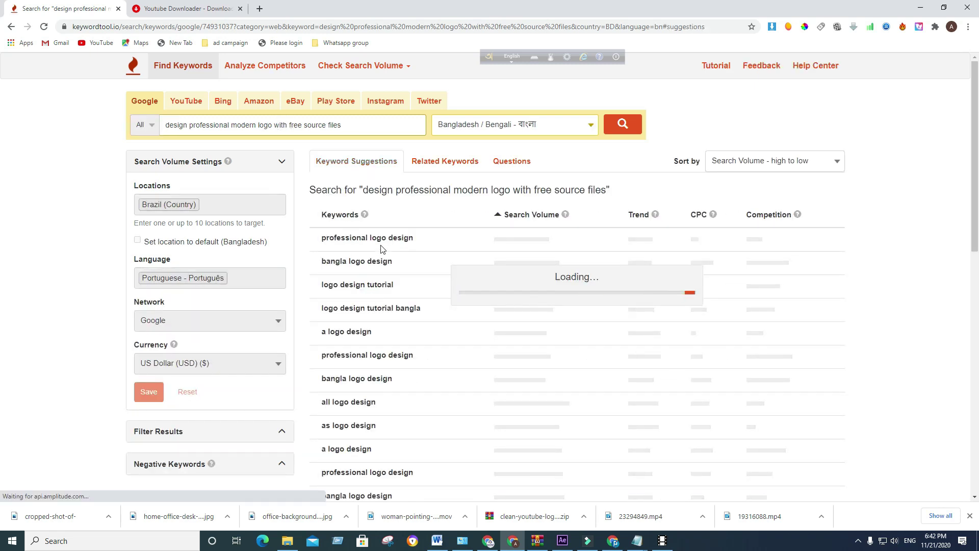
Step: Scroll through the 30 suggested keywords returned for the shortened query
scroll(358, 360, down, 4)
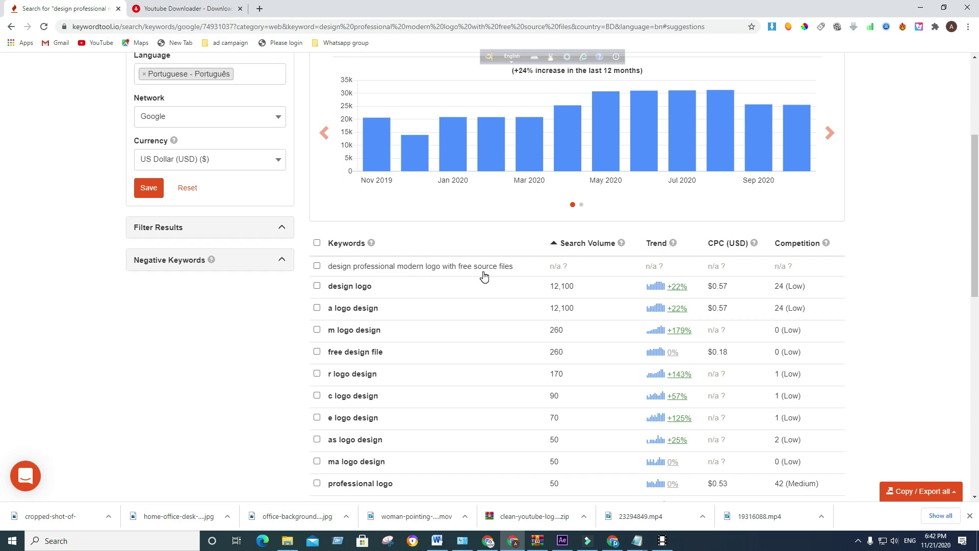
scroll(347, 273, up, 3)
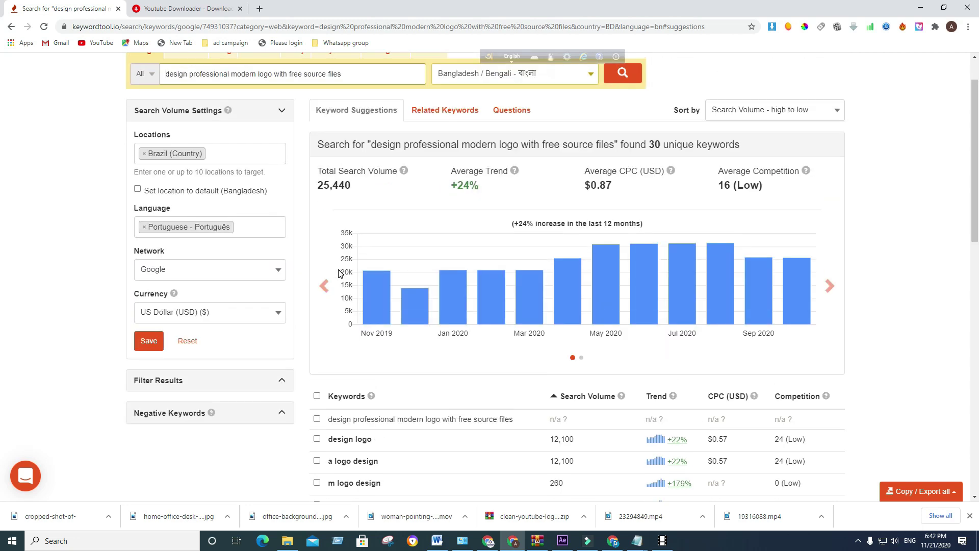
scroll(340, 273, down, 4)
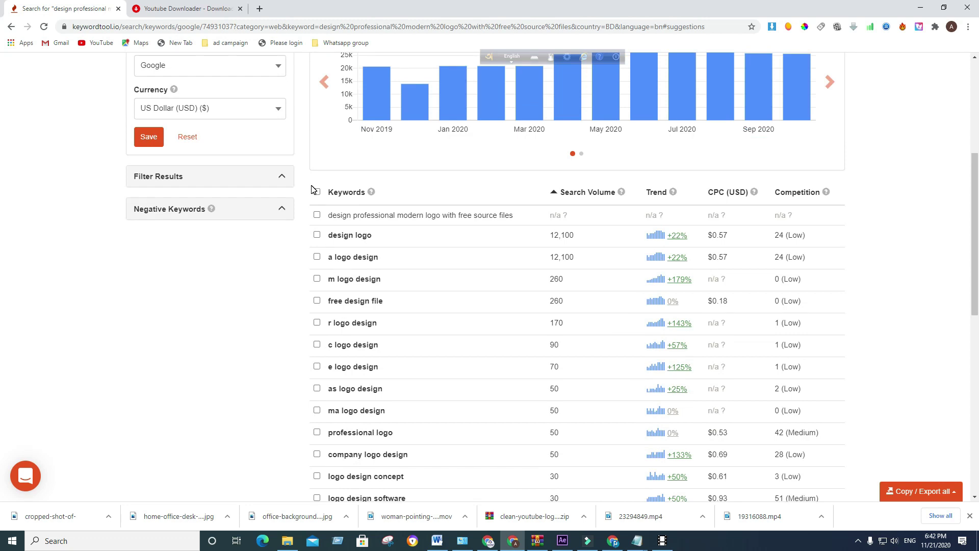
scroll(277, 317, down, 6)
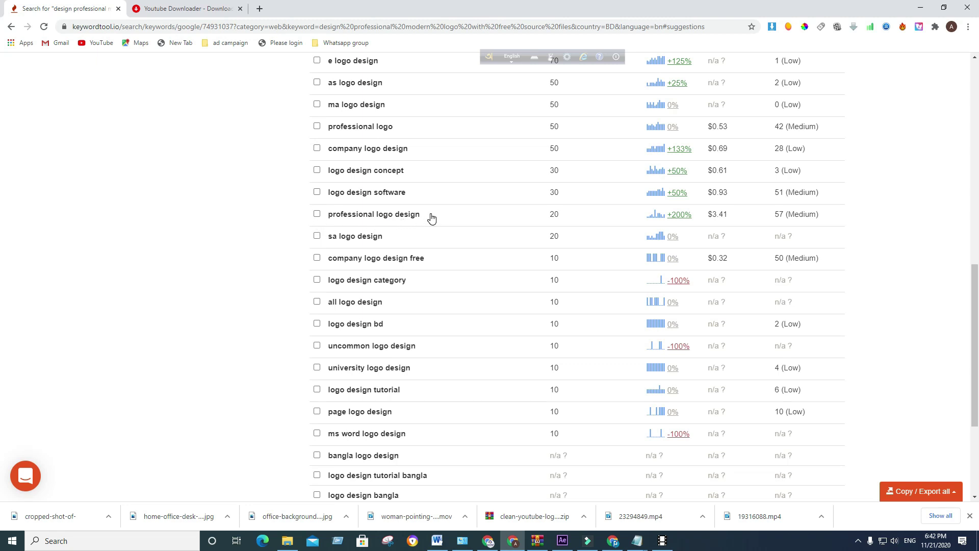
scroll(434, 245, up, 5)
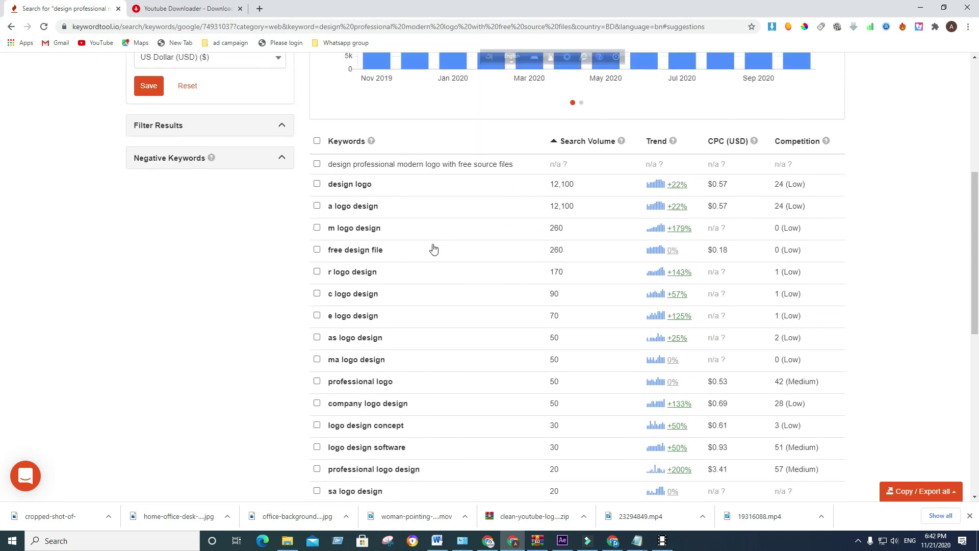
scroll(362, 249, up, 3)
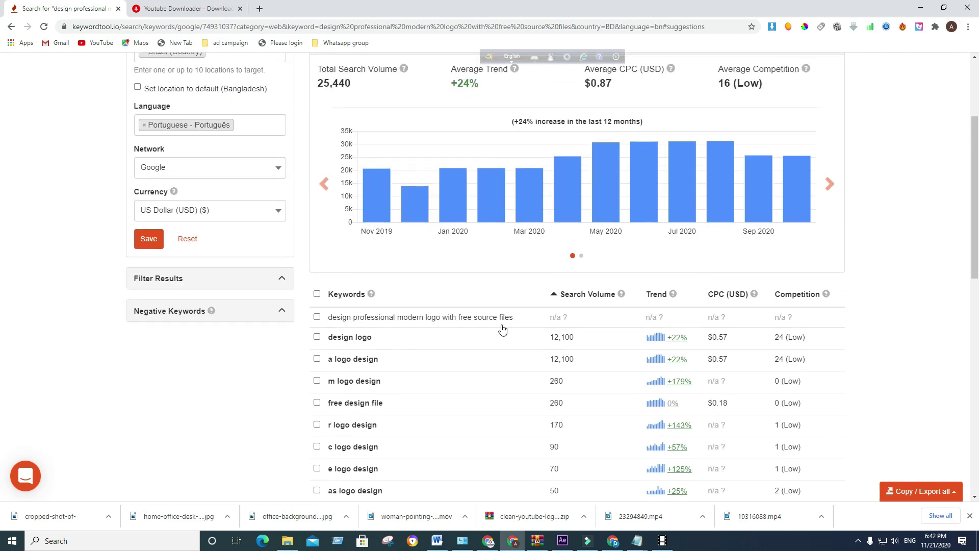
scroll(503, 329, up, 3)
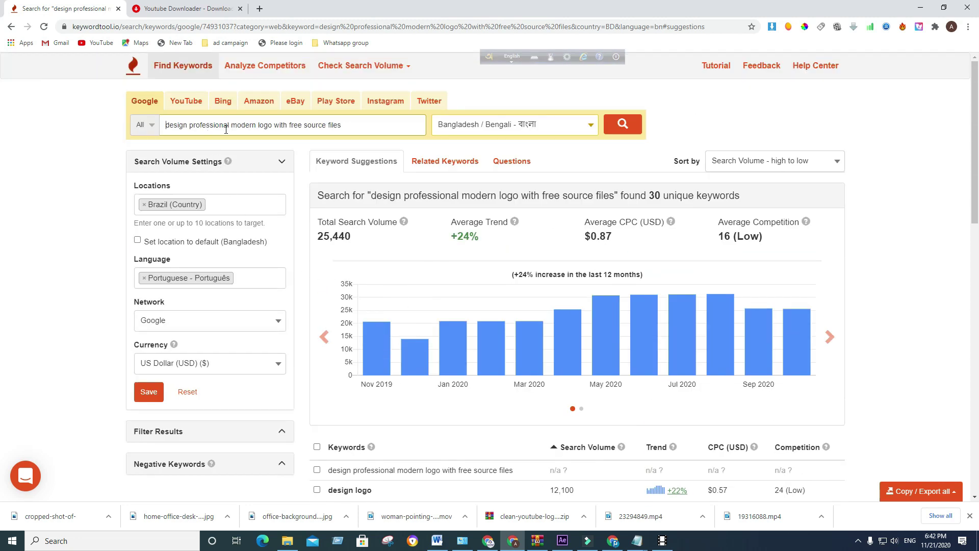
scroll(391, 458, down, 5)
scroll(377, 409, down, 4)
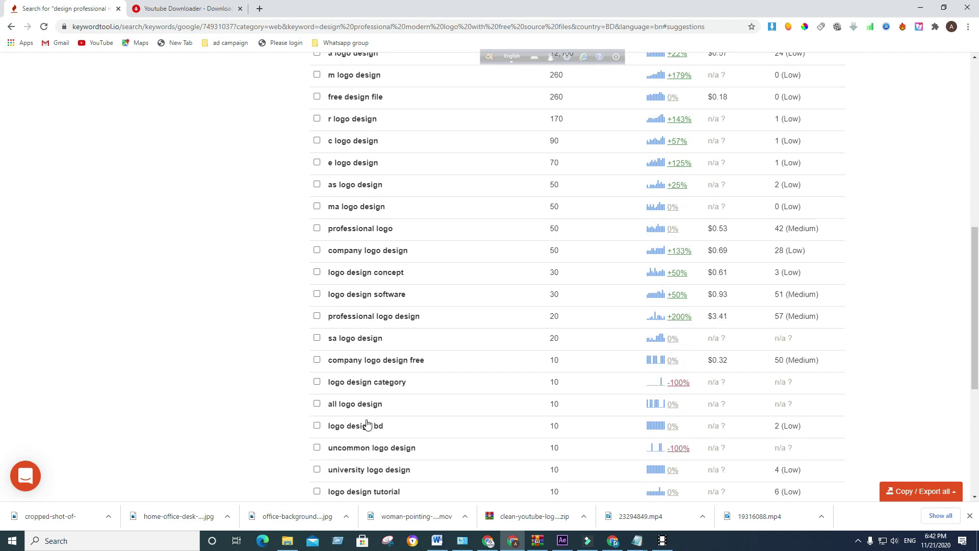
scroll(372, 264, up, 2)
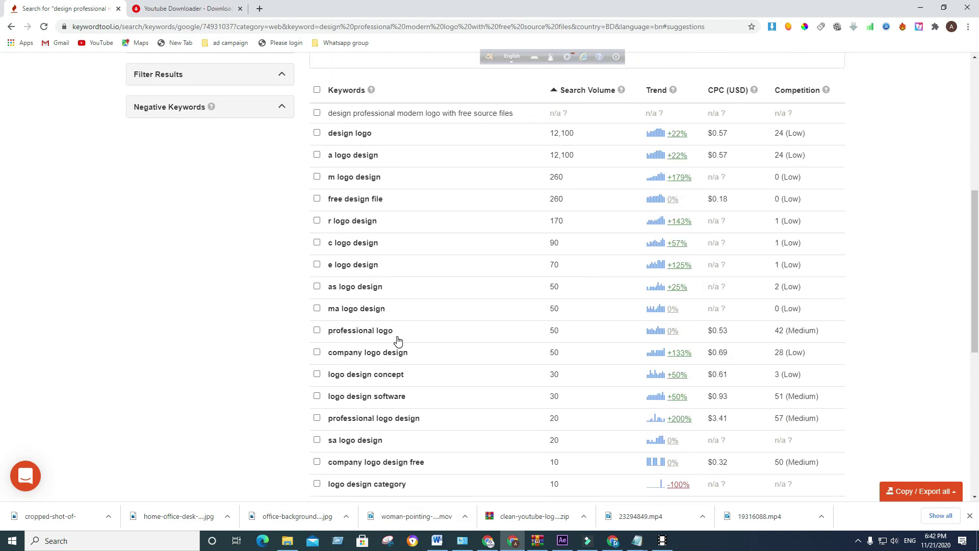
Step: Tick 'professional logo' and 'design logo' for export
drag(403, 332, 341, 331)
scroll(367, 342, up, 2)
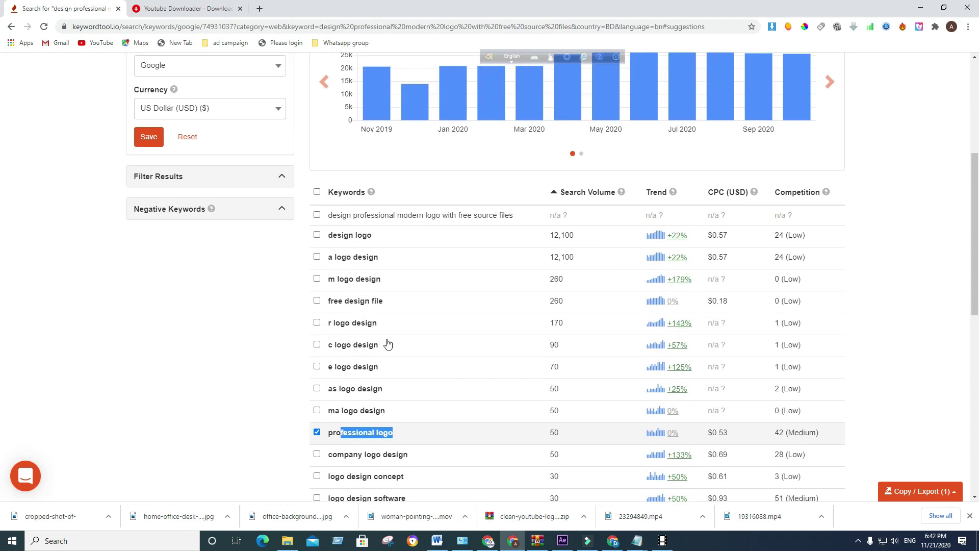
drag(392, 235, 327, 236)
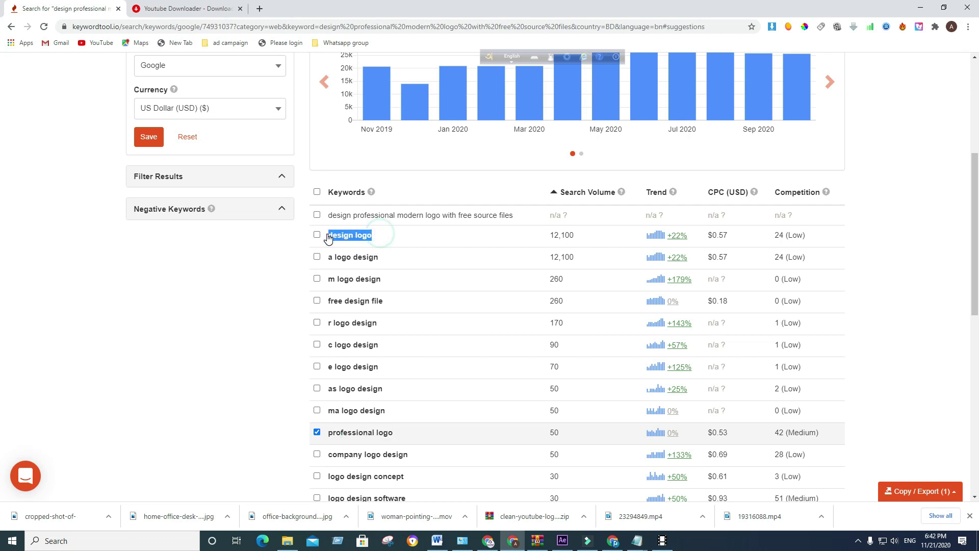
scroll(375, 388, up, 5)
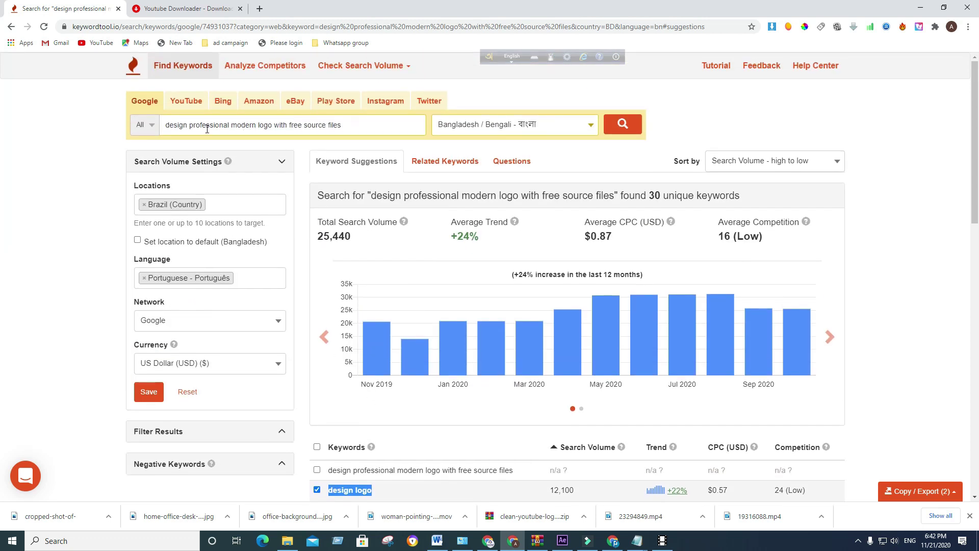
Step: Paste 'design logo' after 'modern' and replace the leading 'design' with 'create'
click(261, 127)
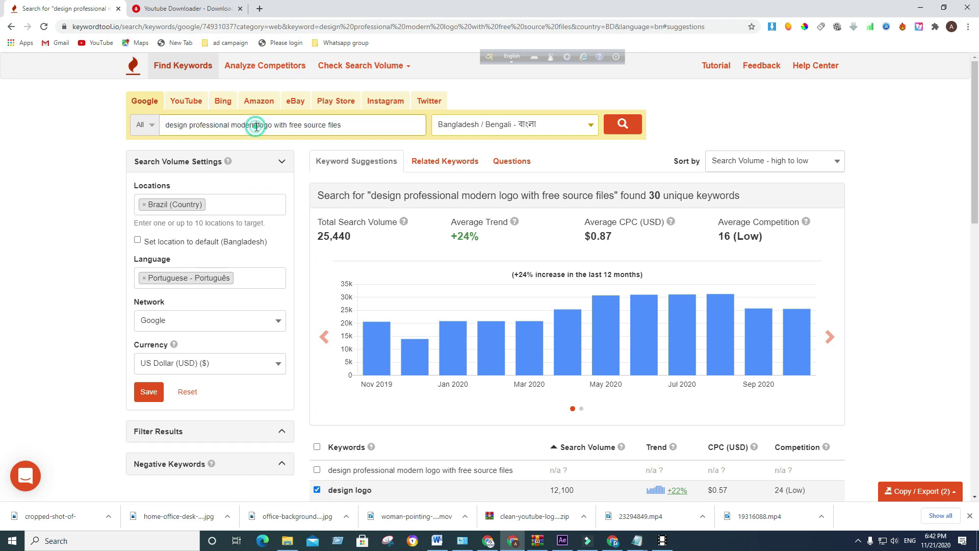
click(274, 125)
text(design logo)
double_click(189, 126)
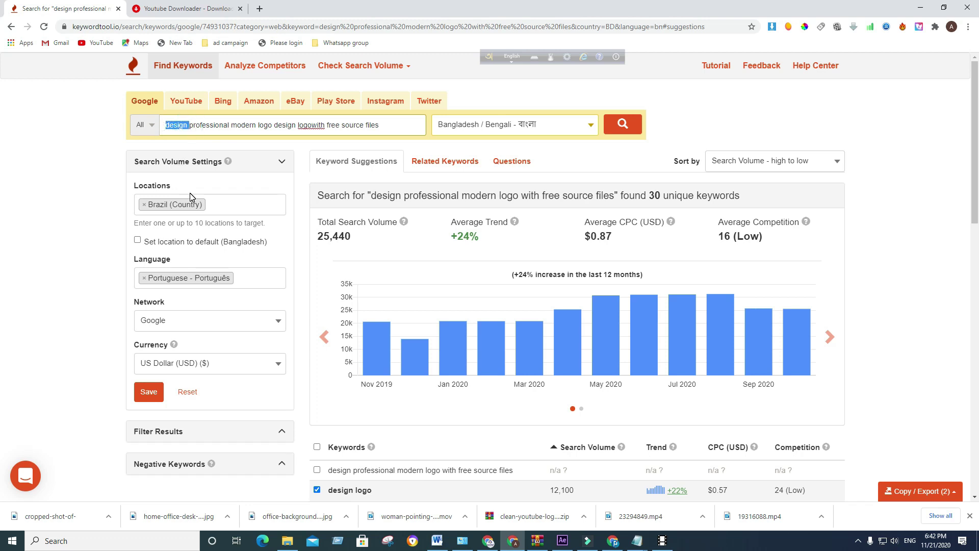
key(BackSpace)
text(P)
key(BackSpace)
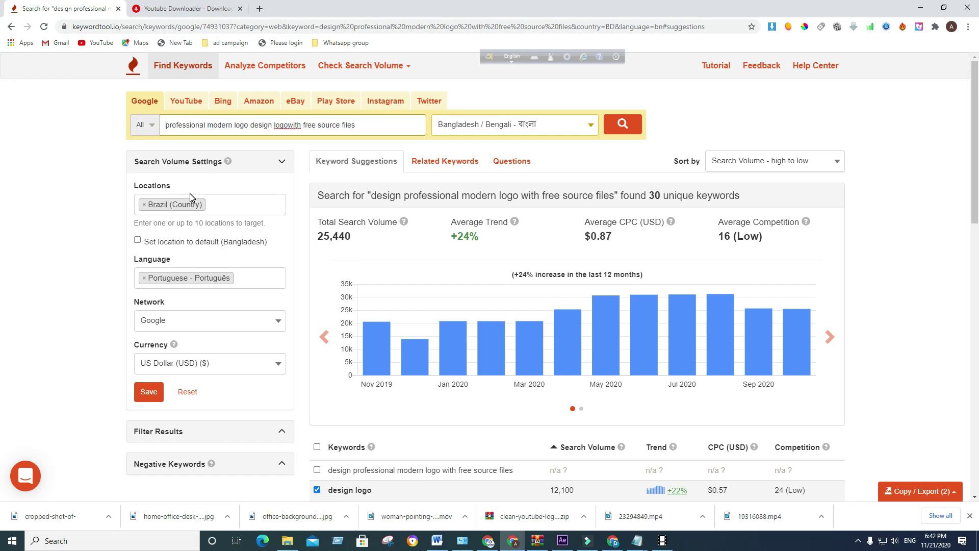
text(p)
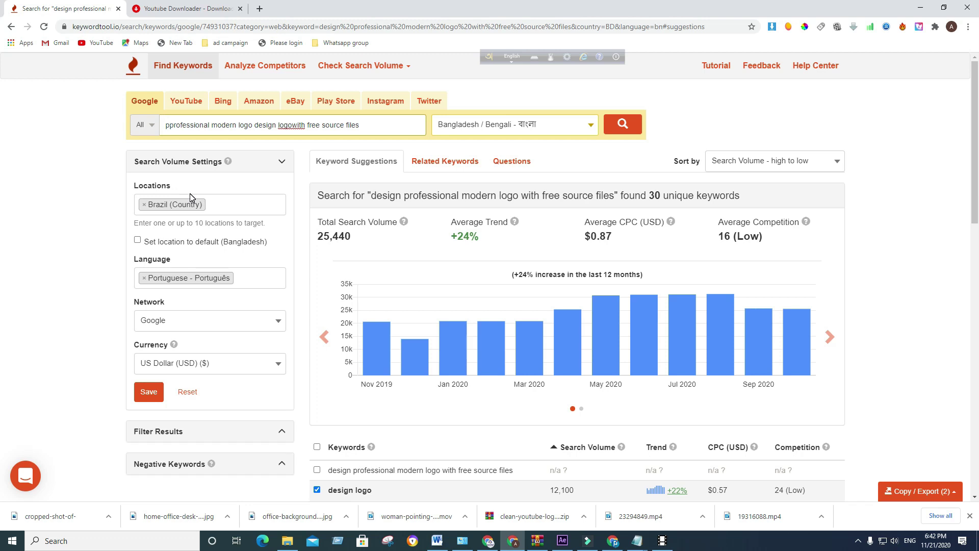
key(BackSpace)
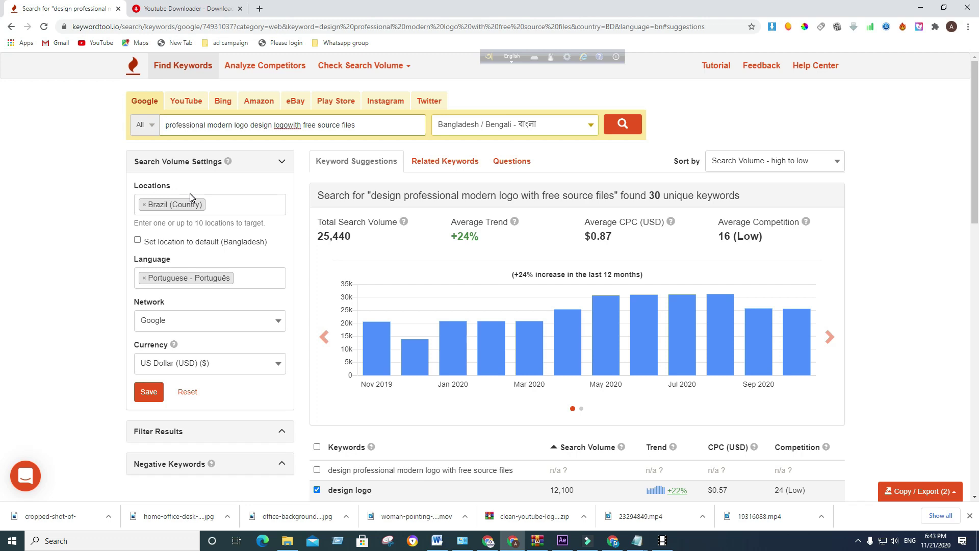
text(create)
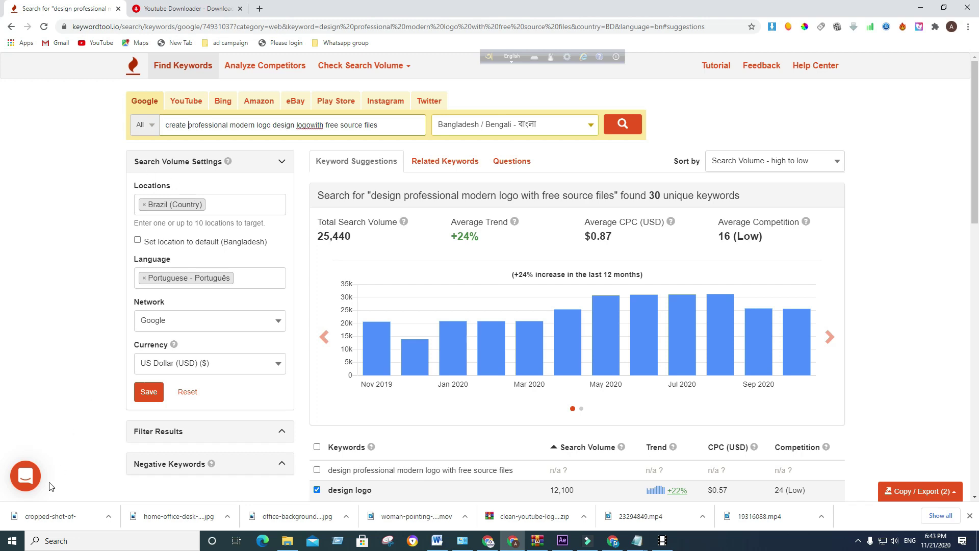
Step: Remove the duplicate 'logo' and 'with free source files', then search 'create professional modern logo design'
scroll(395, 357, down, 3)
scroll(357, 352, up, 3)
double_click(298, 127)
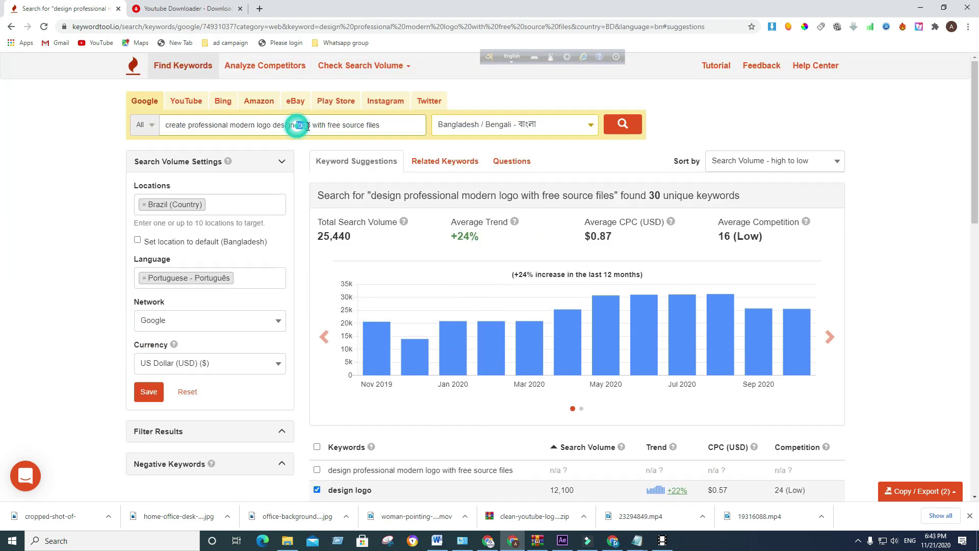
key(BackSpace)
drag(297, 127, 317, 133)
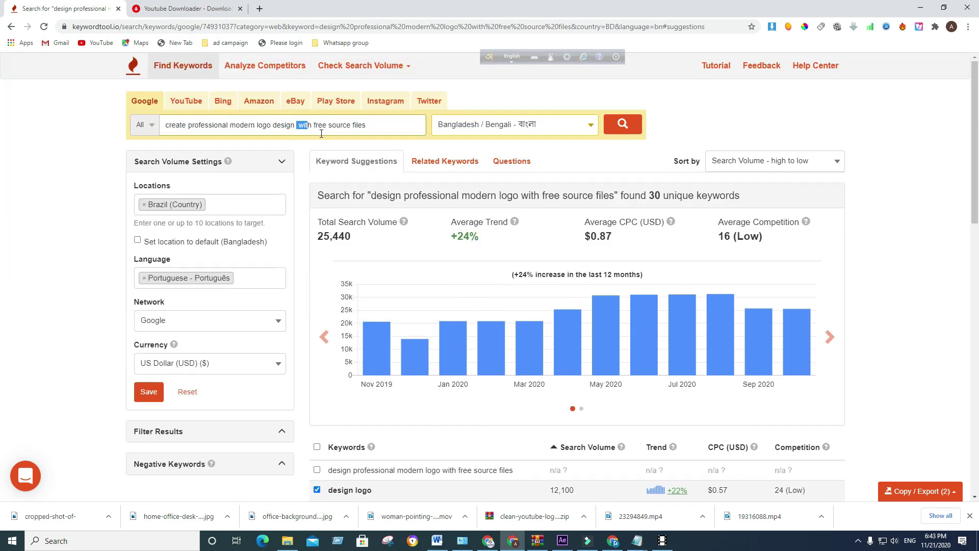
shift+click(373, 125)
key(BackSpace)
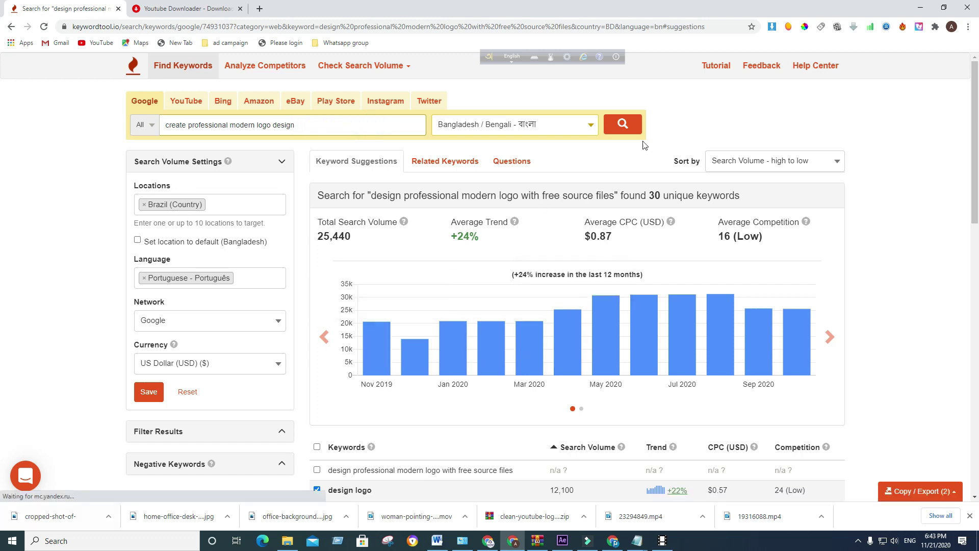
click(627, 124)
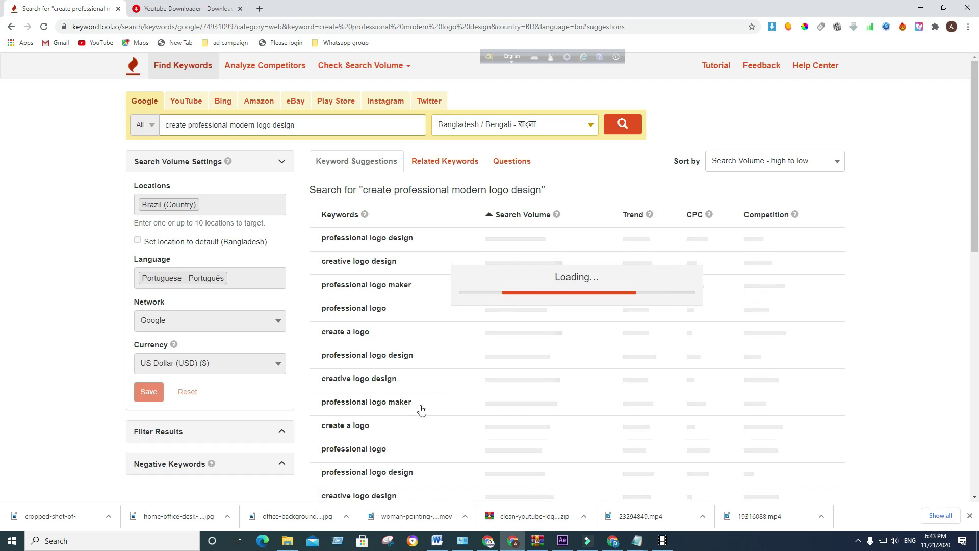
drag(307, 125, 155, 125)
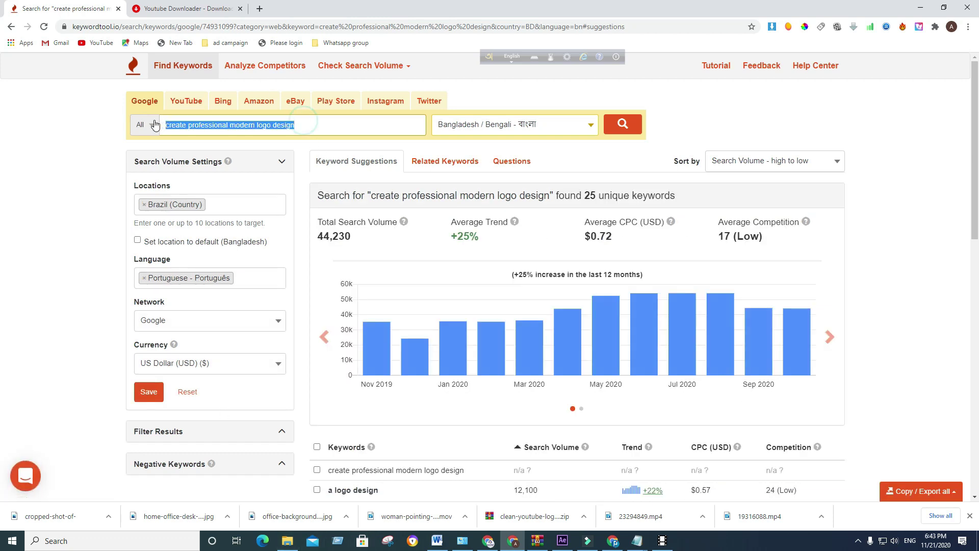
Step: Google 'create professional modern logo design', scroll to Related searches, and return to Keyword Tool
right_click(193, 124)
click(255, 214)
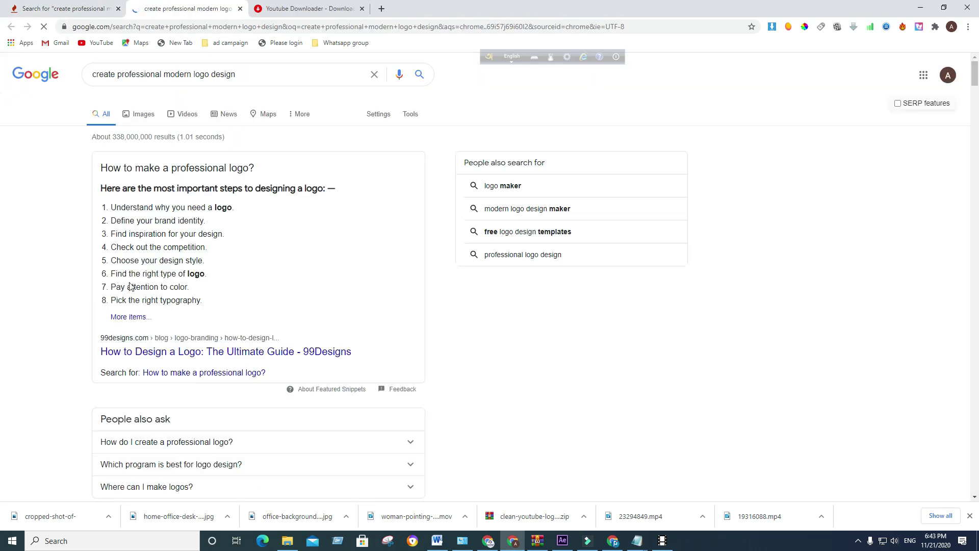
scroll(131, 287, down, 12)
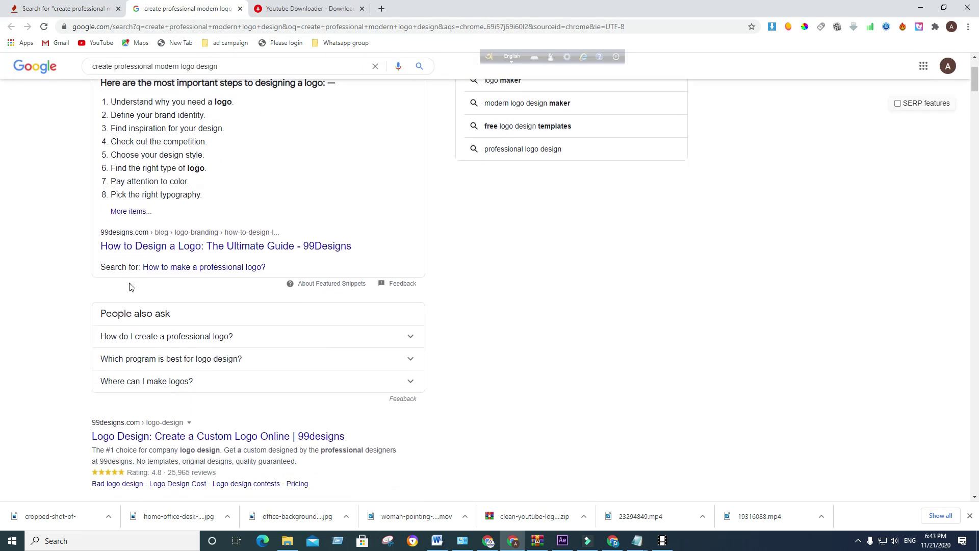
scroll(134, 292, down, 20)
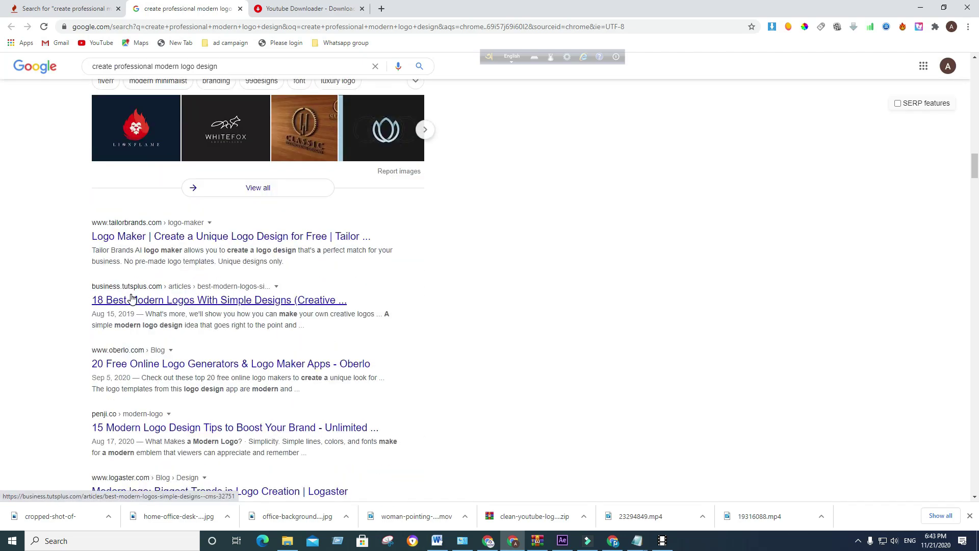
scroll(133, 306, down, 20)
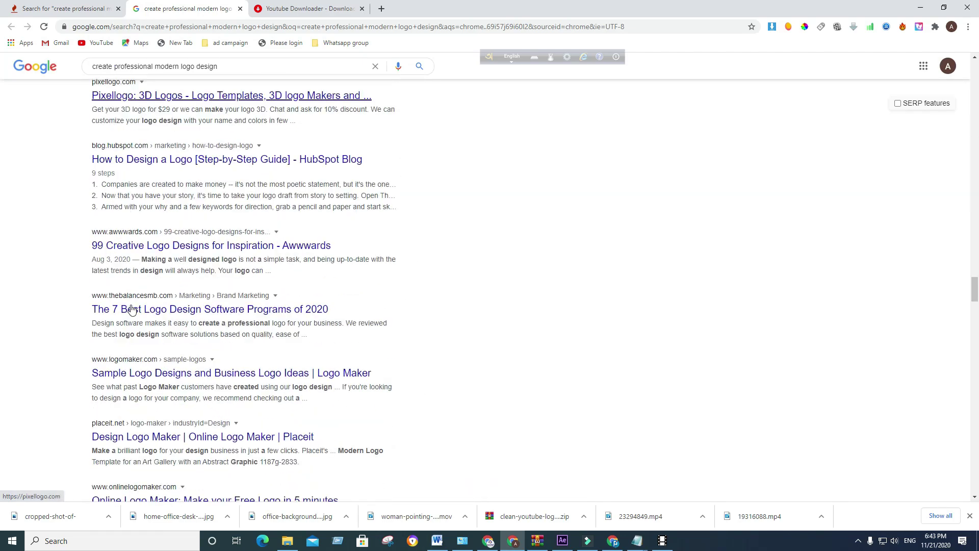
scroll(131, 312, down, 20)
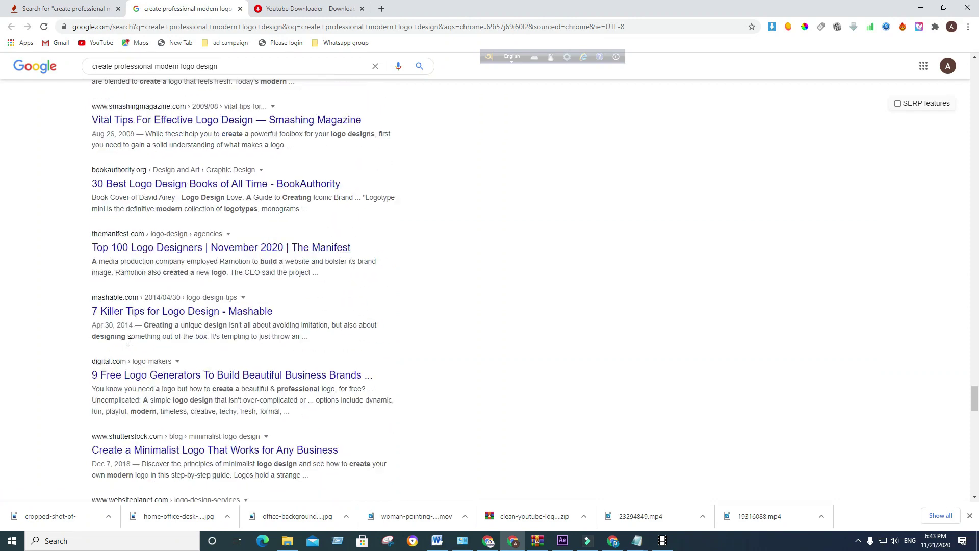
scroll(122, 374, down, 10)
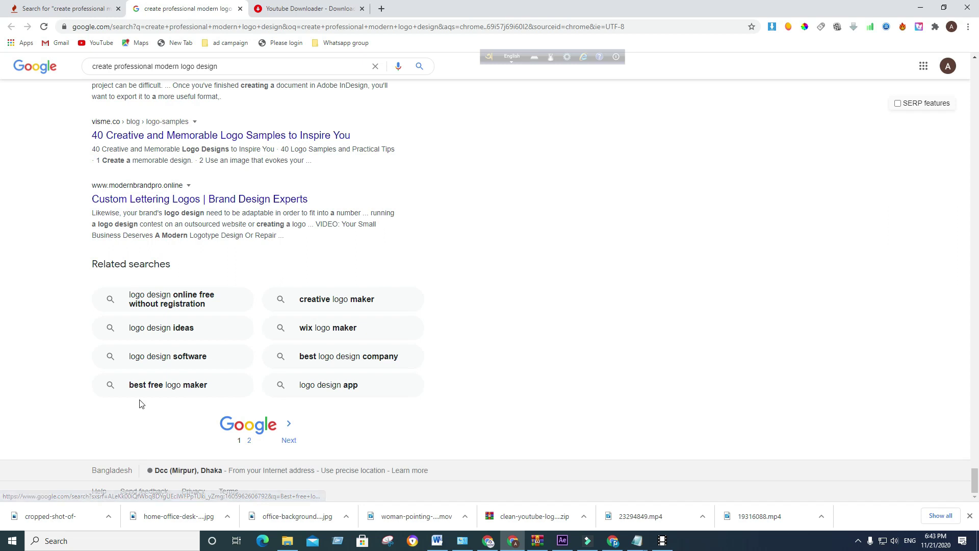
scroll(185, 386, up, 10)
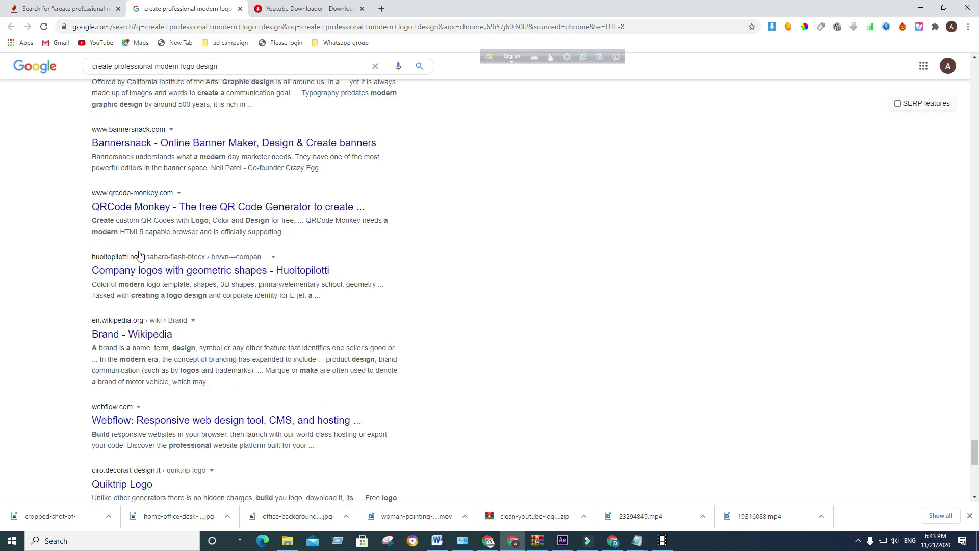
key(ctrl+shift+Tab)
scroll(366, 337, down, 5)
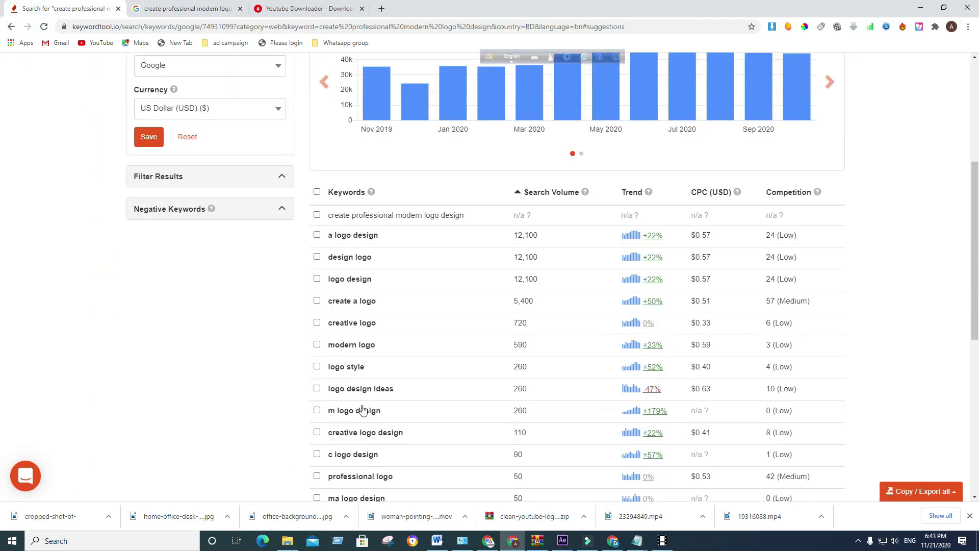
Step: Tick 'create a logo' and 'design logo' so Copy / Export shows (2), then go to Fiverr
scroll(365, 338, down, 2)
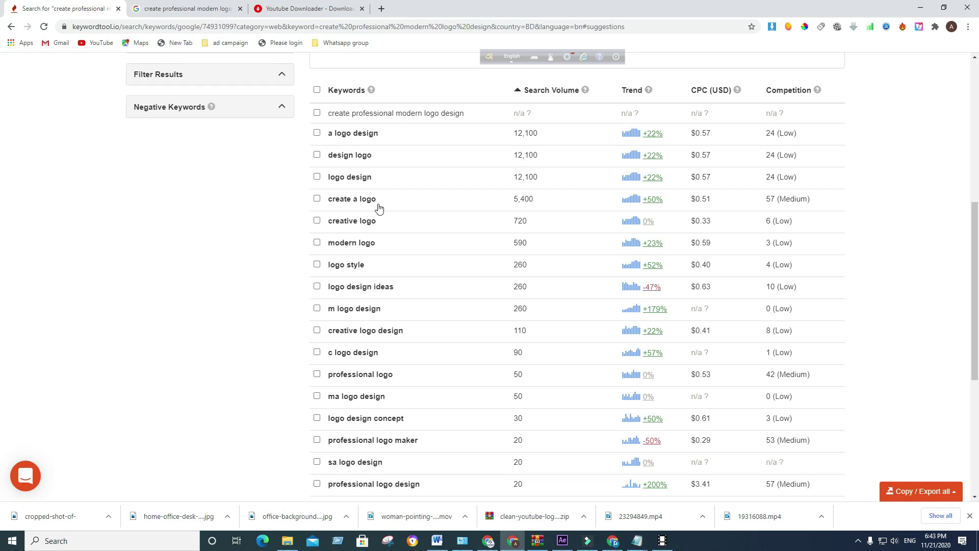
drag(382, 202, 329, 204)
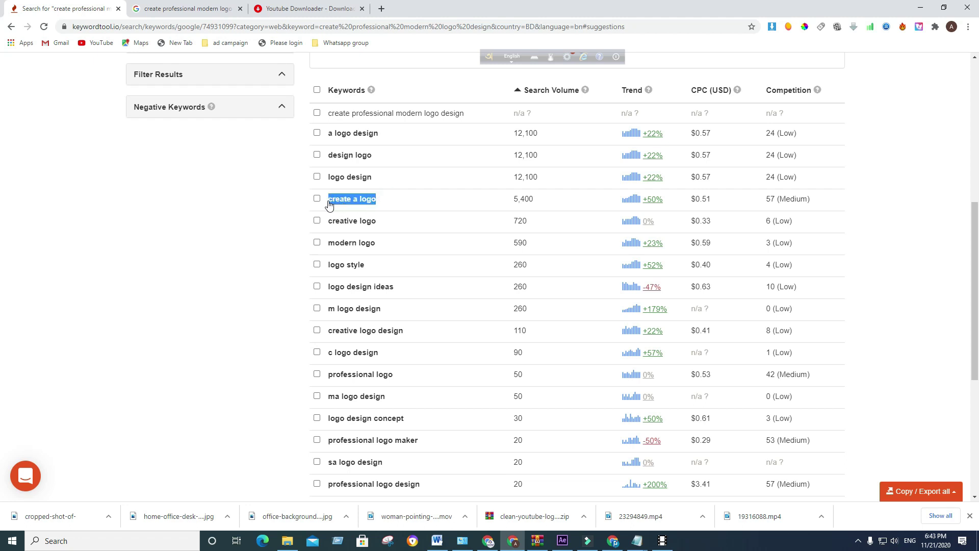
click(326, 202)
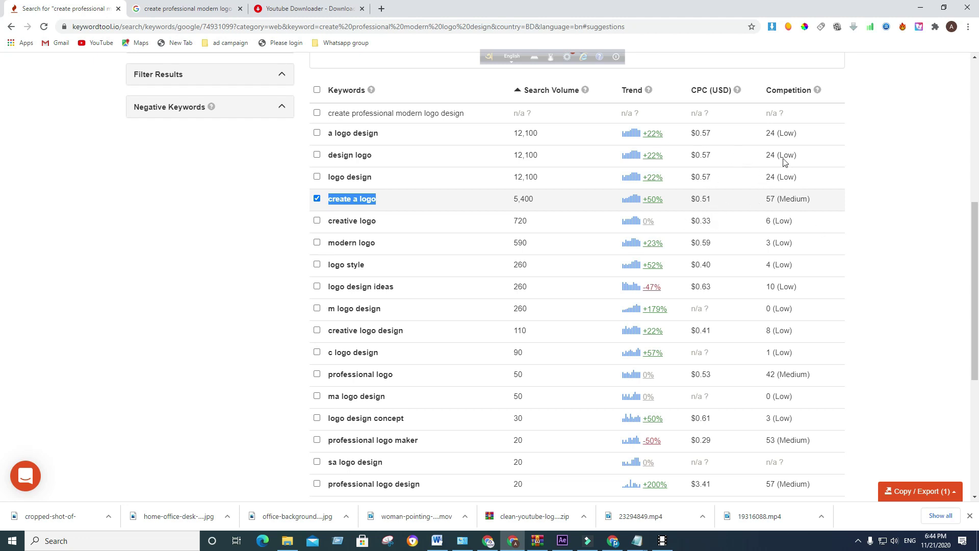
click(783, 130)
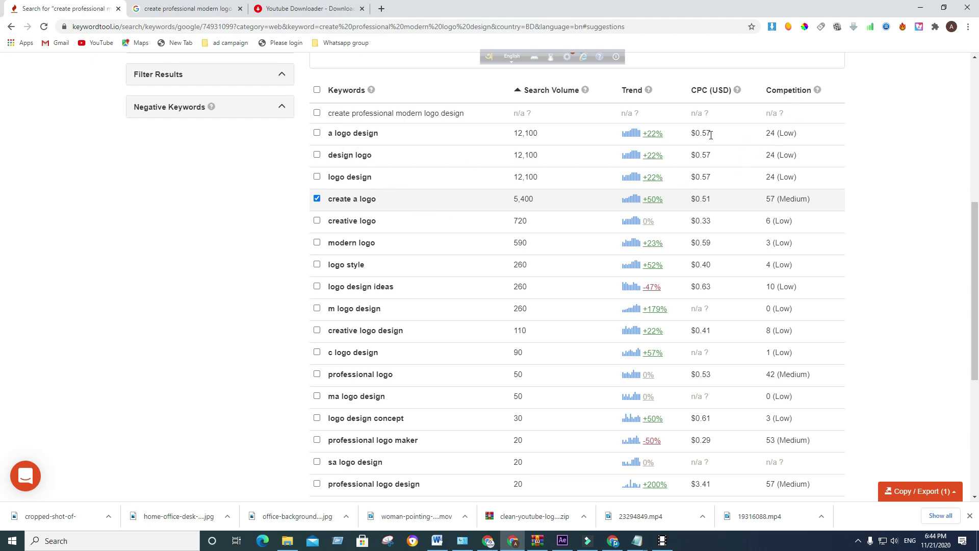
triple_click(376, 156)
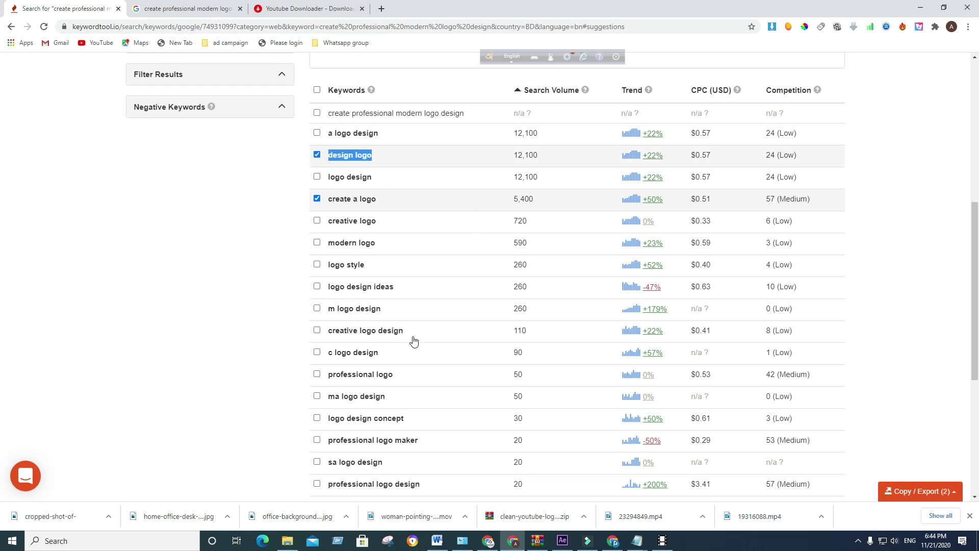
click(613, 540)
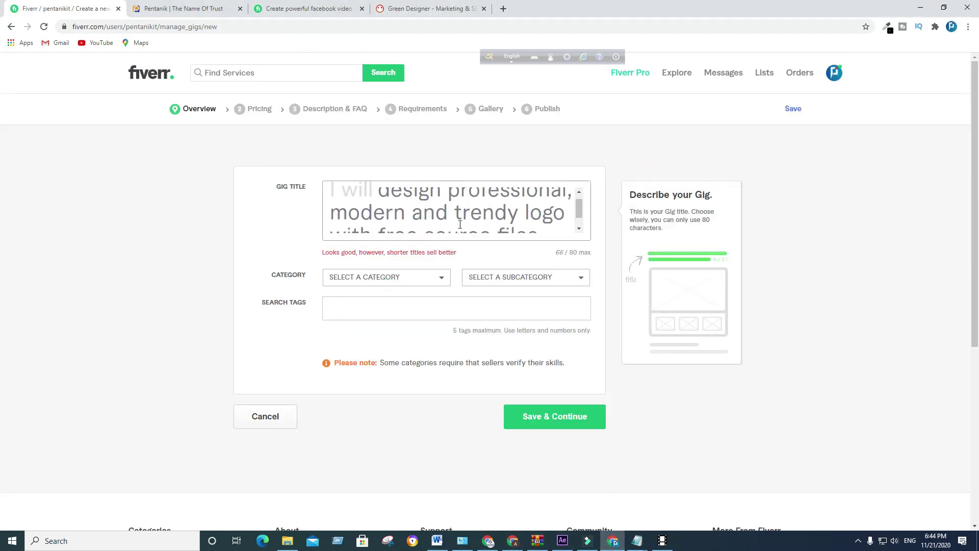
Step: Delete 'free source files' from the gig title
drag(426, 223, 536, 227)
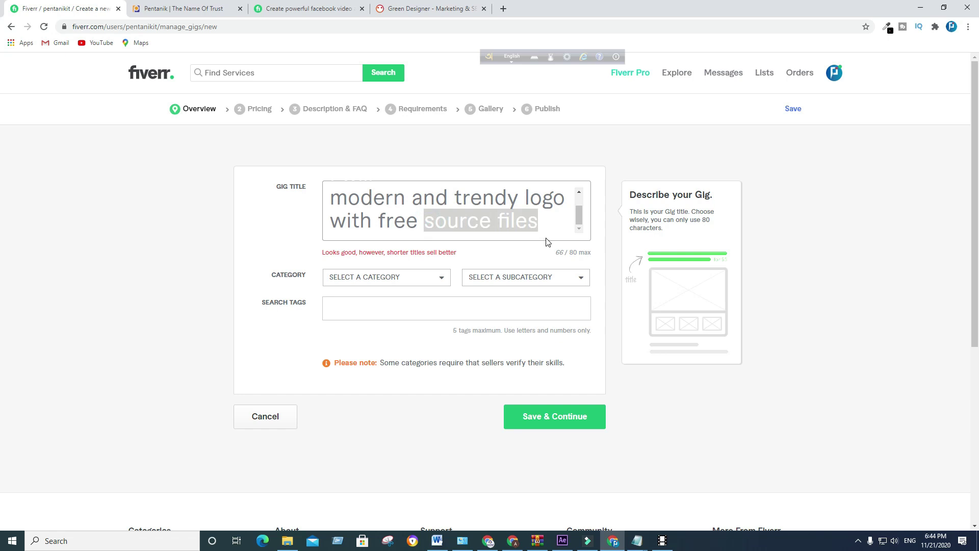
key(BackSpace)
drag(380, 220, 442, 234)
key(BackSpace)
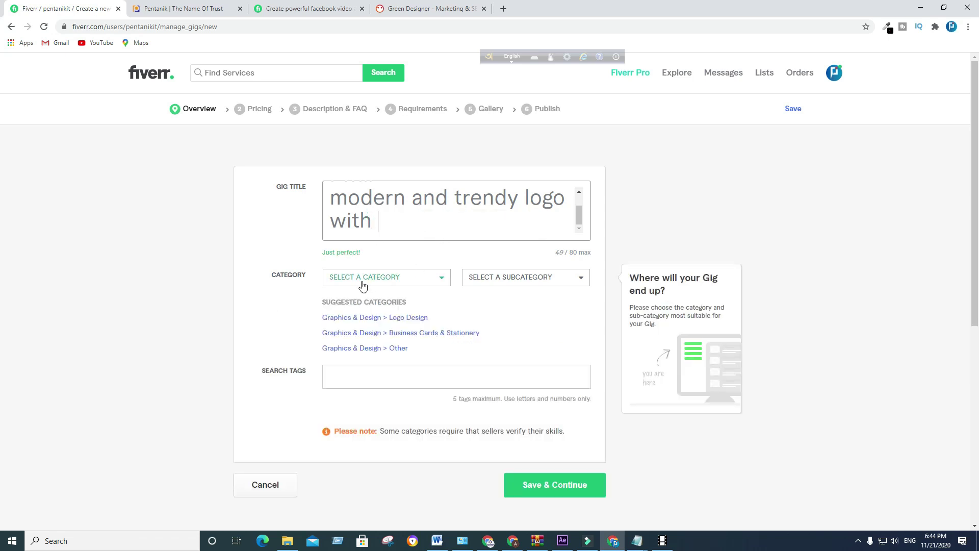
click(332, 303)
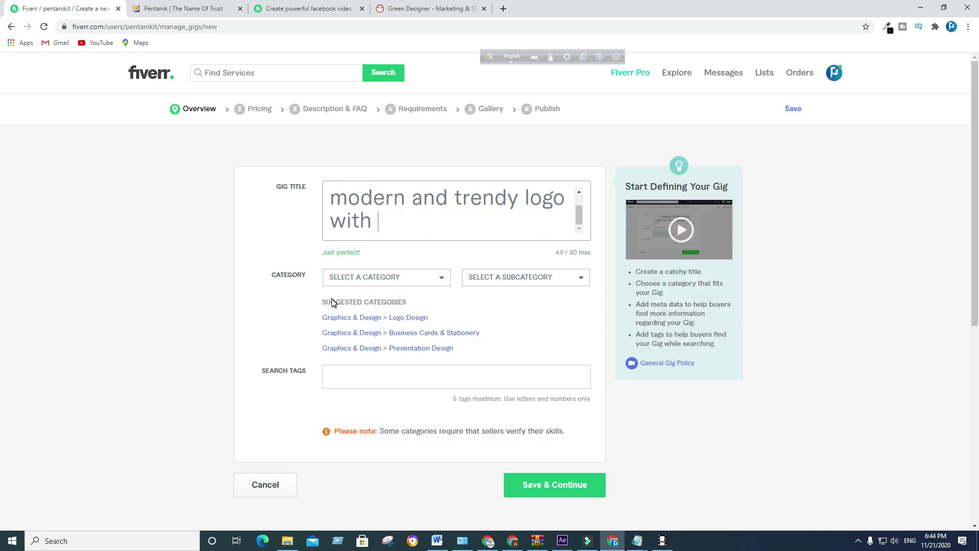
click(459, 226)
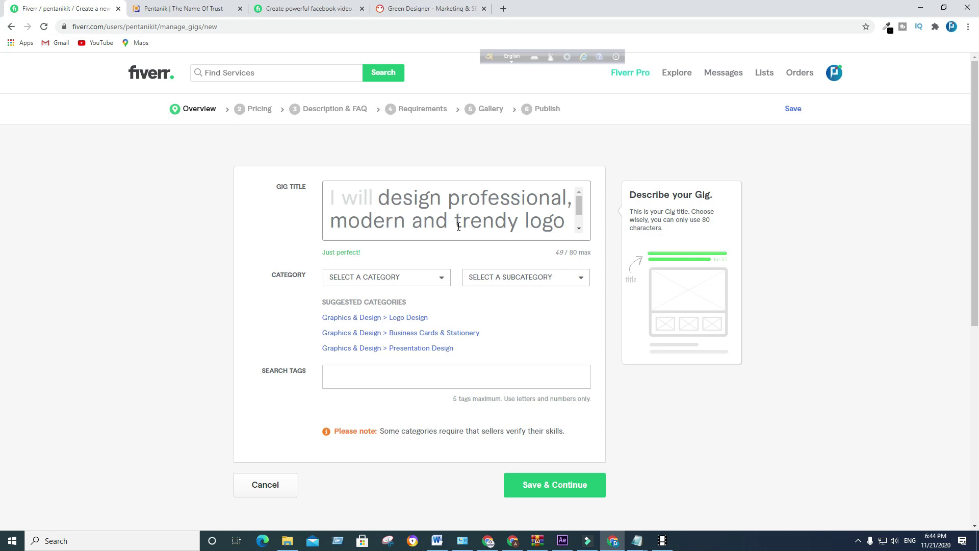
Step: Replace 'design' at the start of the title with 'Create'
drag(440, 203, 382, 205)
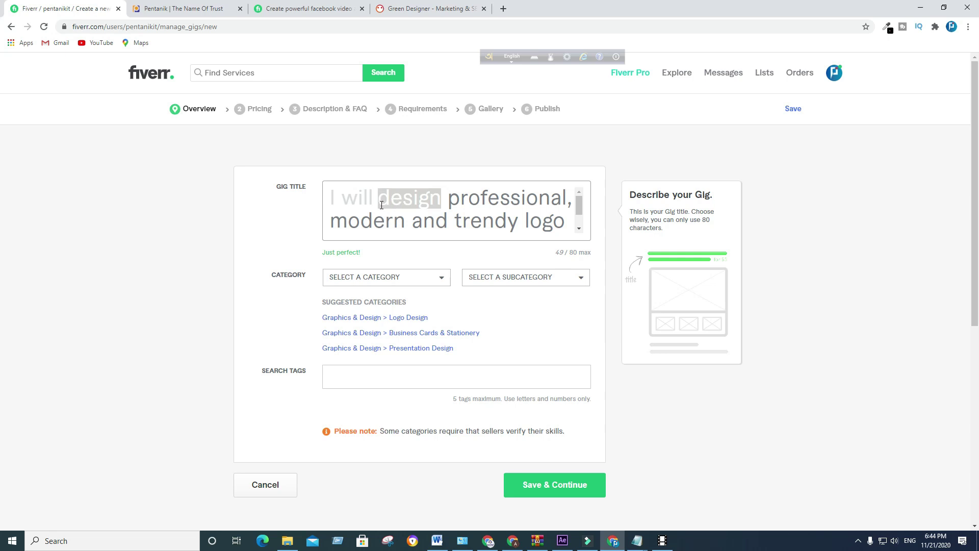
text(crea)
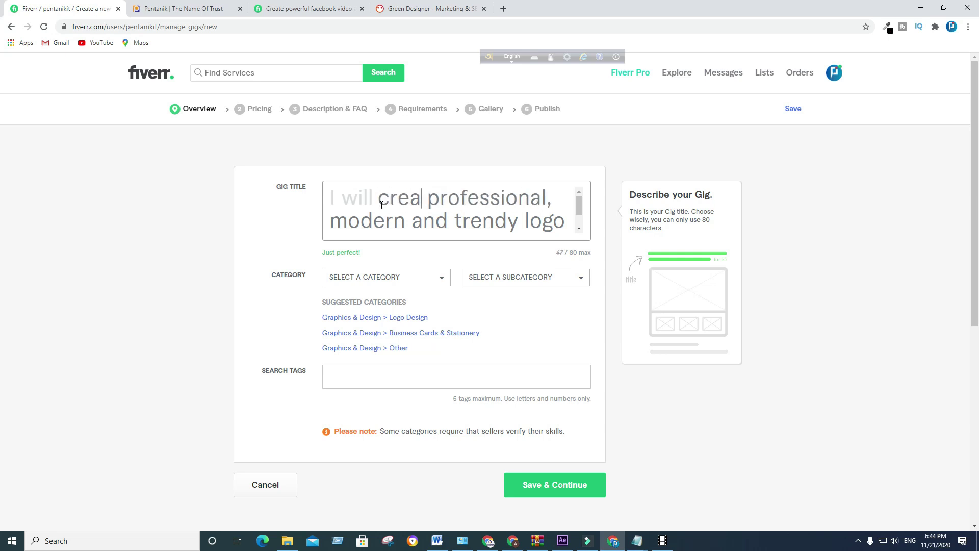
text(te)
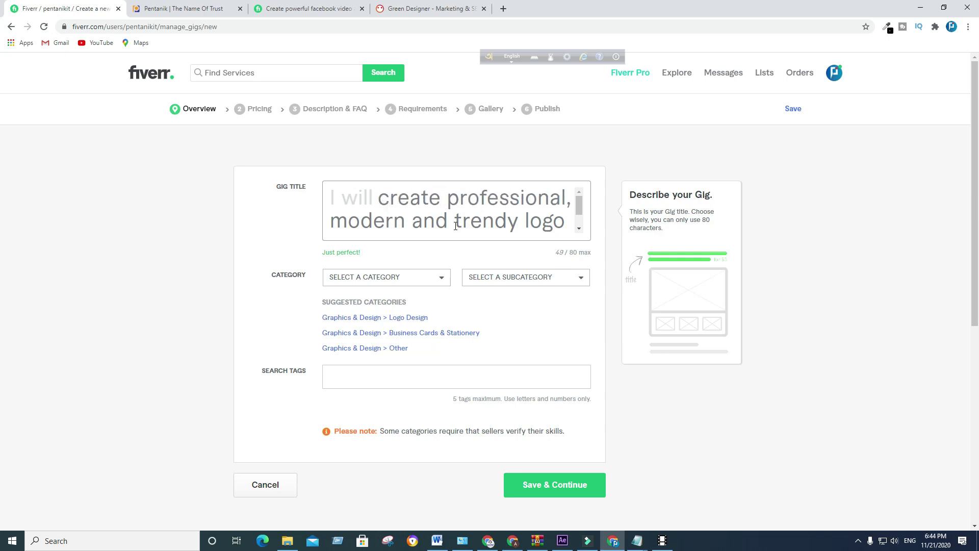
key(BackSpace)
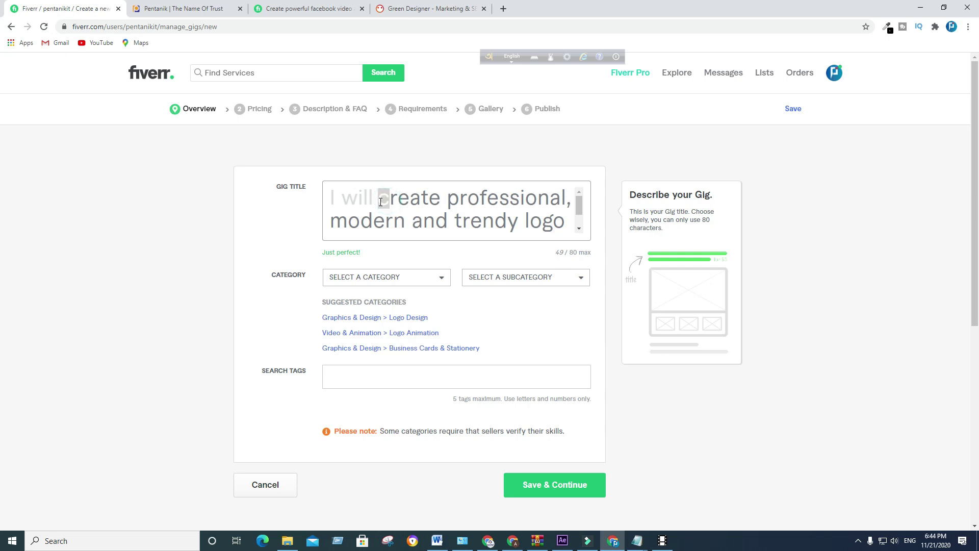
text(C)
click(332, 223)
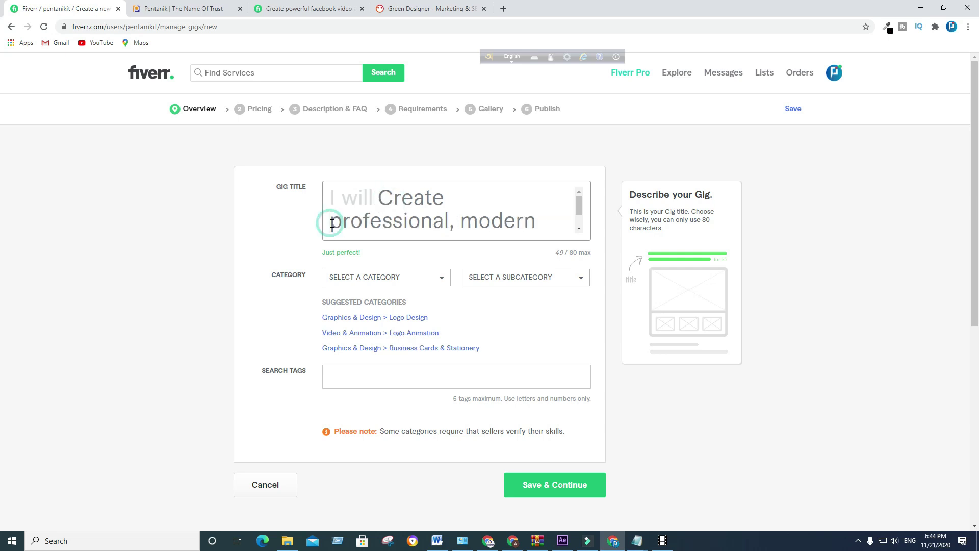
key(BackSpace)
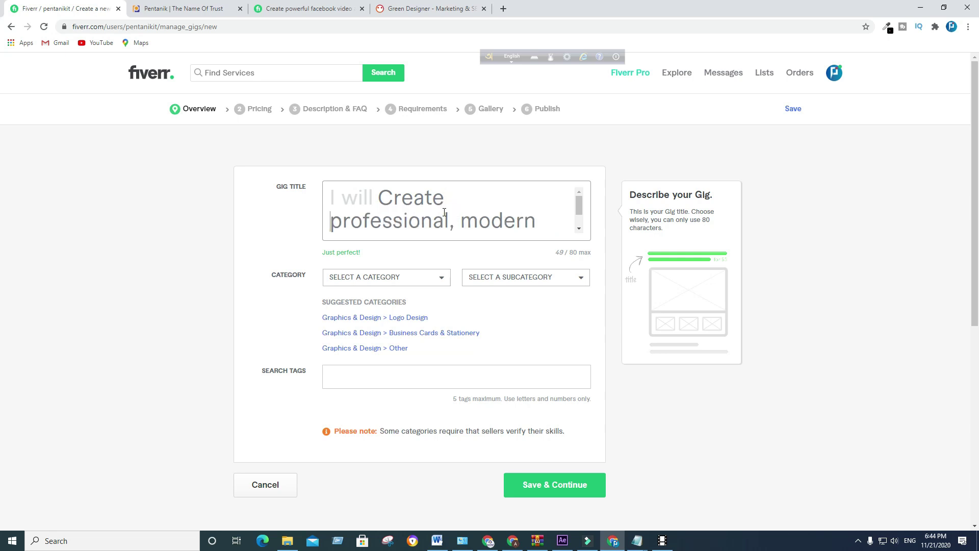
Step: Remove the comma and 'with', and append 'Design' to end the title
scroll(463, 232, down, 1)
double_click(454, 203)
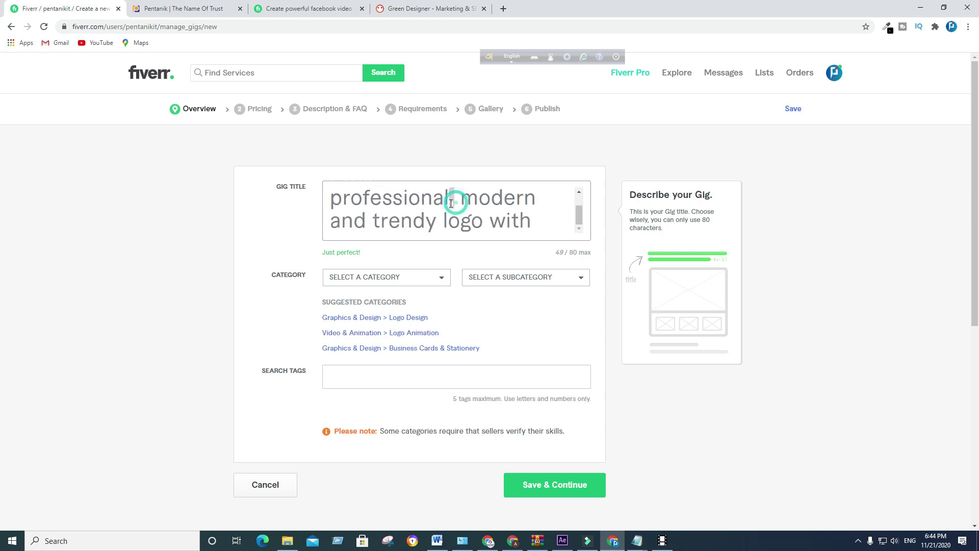
key(BackSpace)
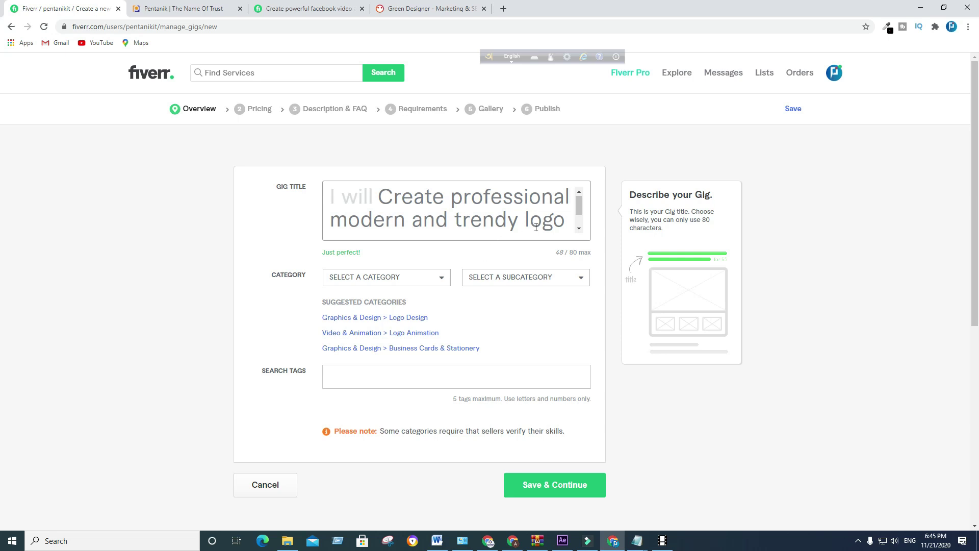
click(562, 220)
scroll(497, 227, down, 1)
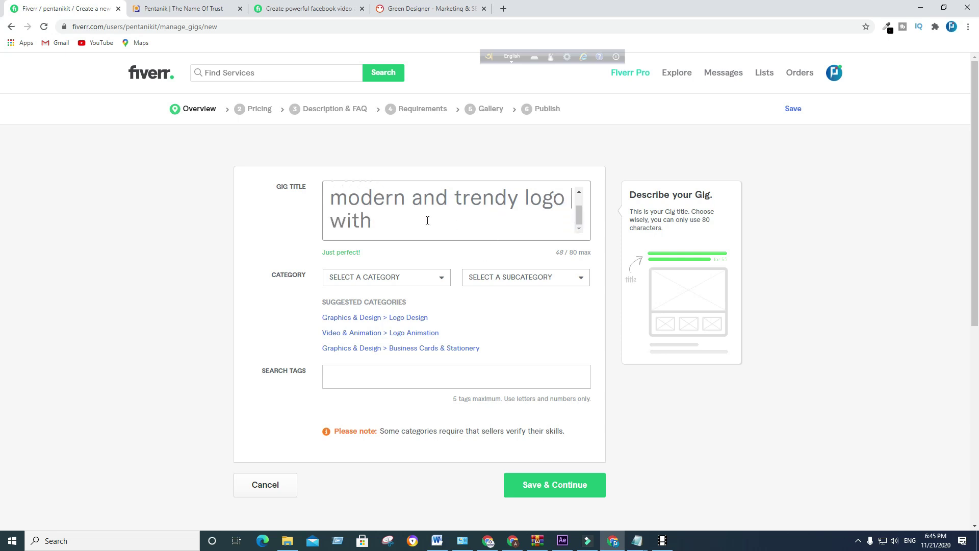
drag(382, 220, 311, 238)
key(BackSpace)
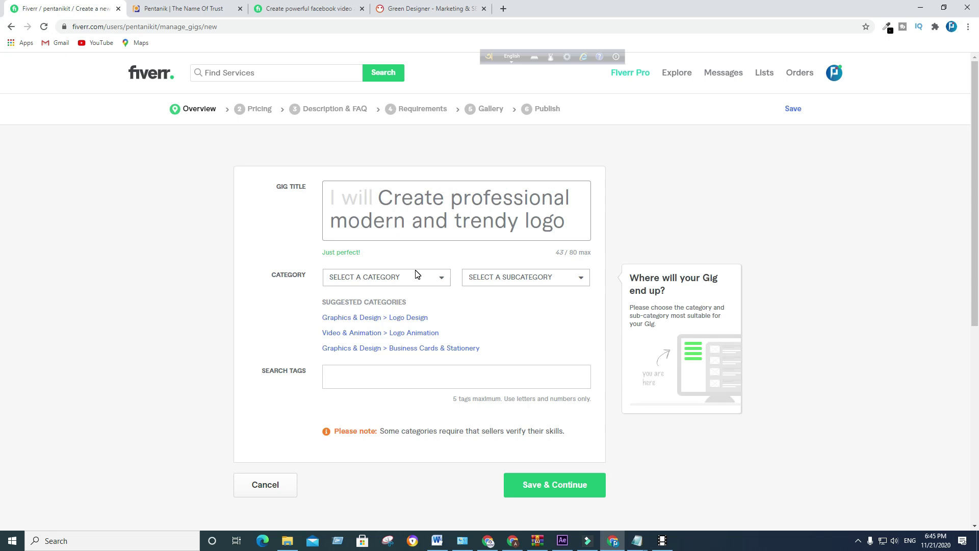
text(Design)
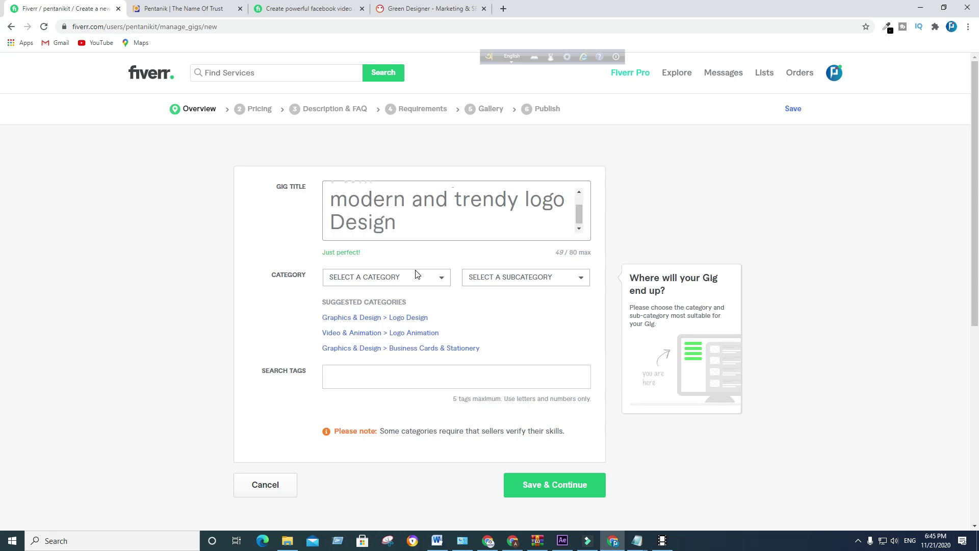
click(265, 241)
Step: Set the gig category to GRAPHICS & DESIGN with subcategory LOGO DESIGN
click(412, 282)
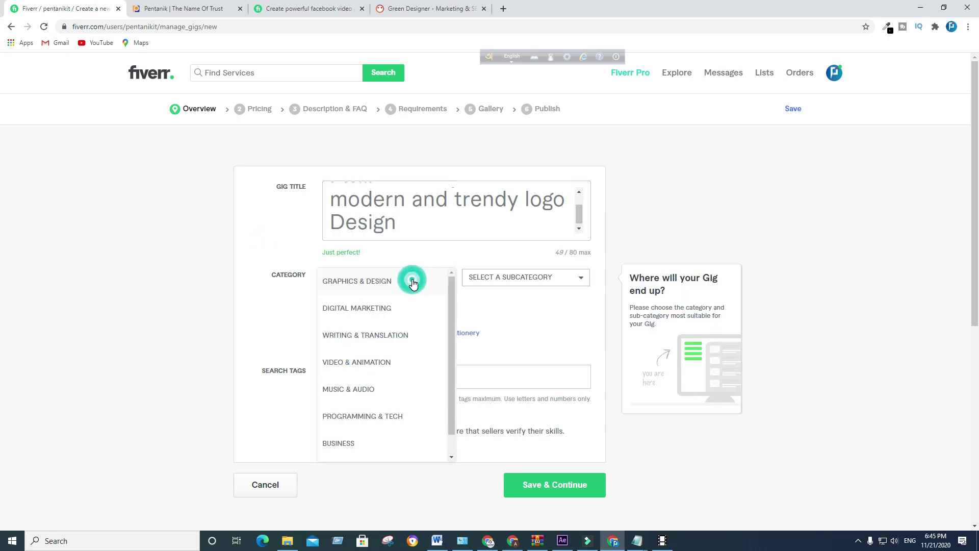
click(376, 282)
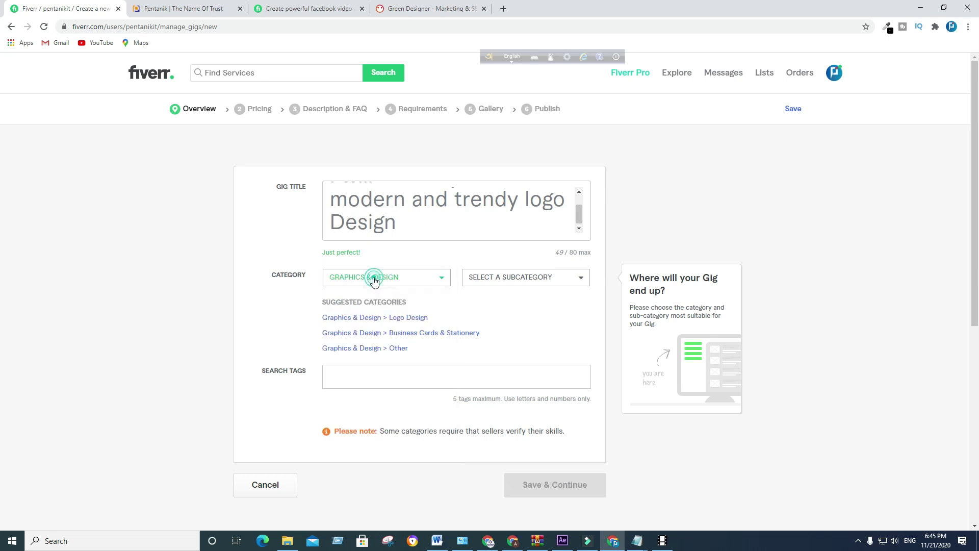
click(514, 284)
click(482, 285)
scroll(342, 339, down, 2)
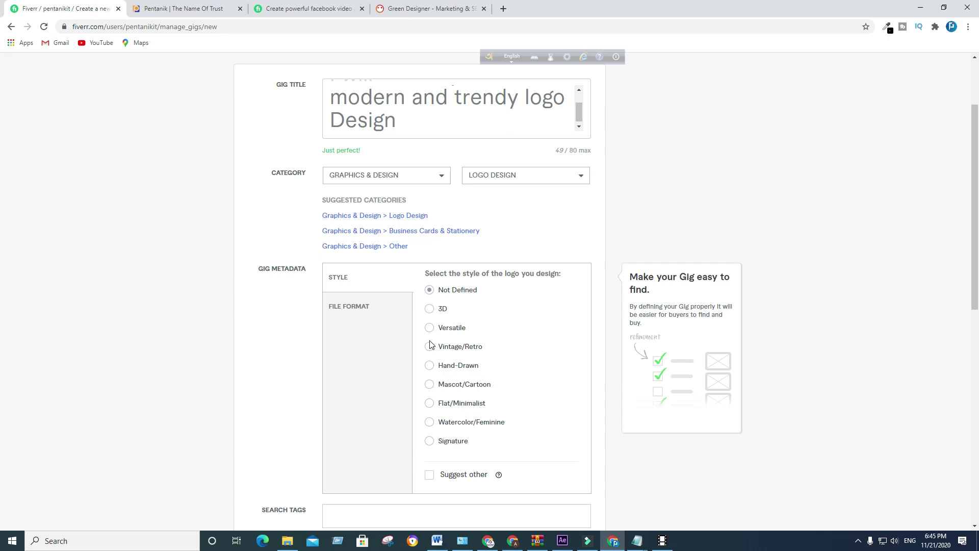
scroll(430, 344, down, 2)
Step: Choose 3D as the logo style and turn 'Suggest other' back off
click(430, 206)
click(429, 225)
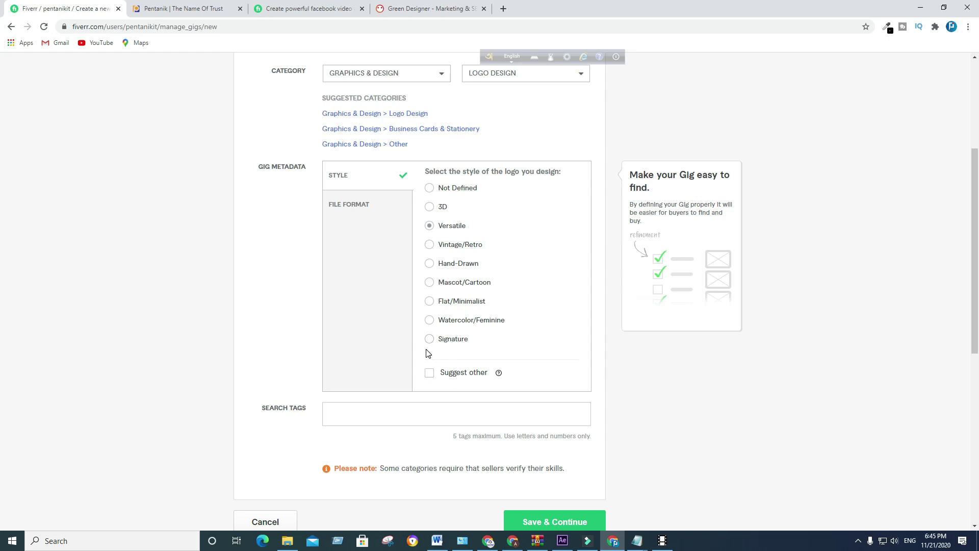
click(430, 209)
scroll(449, 306, down, 2)
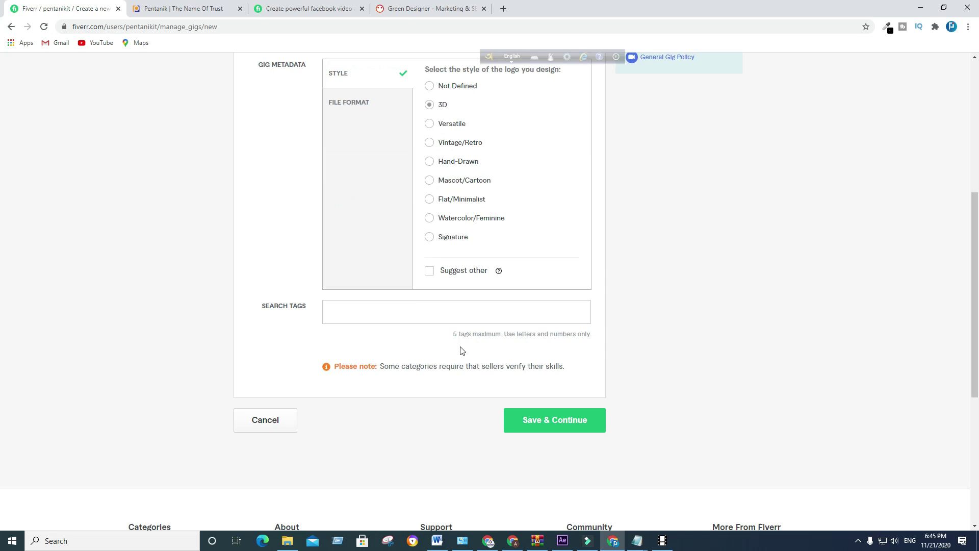
click(430, 271)
click(447, 293)
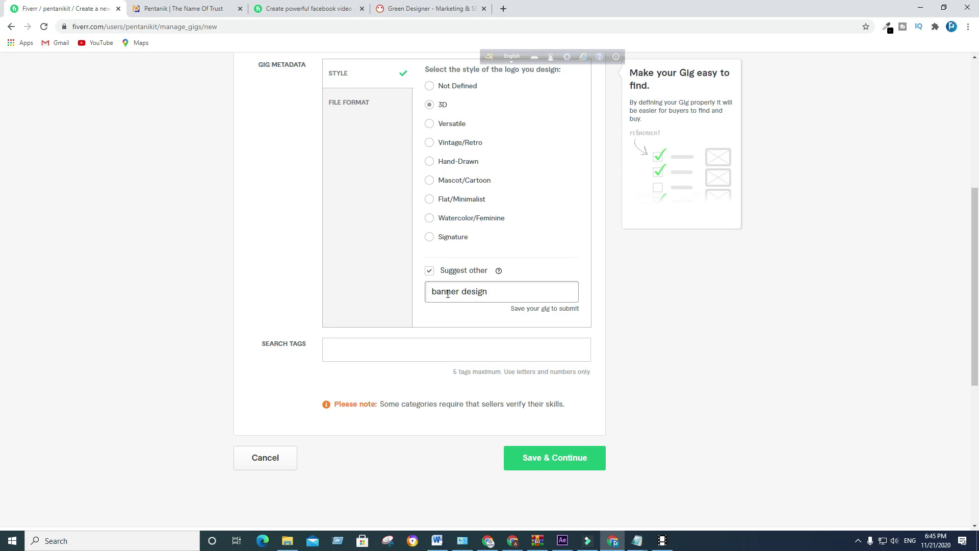
click(429, 270)
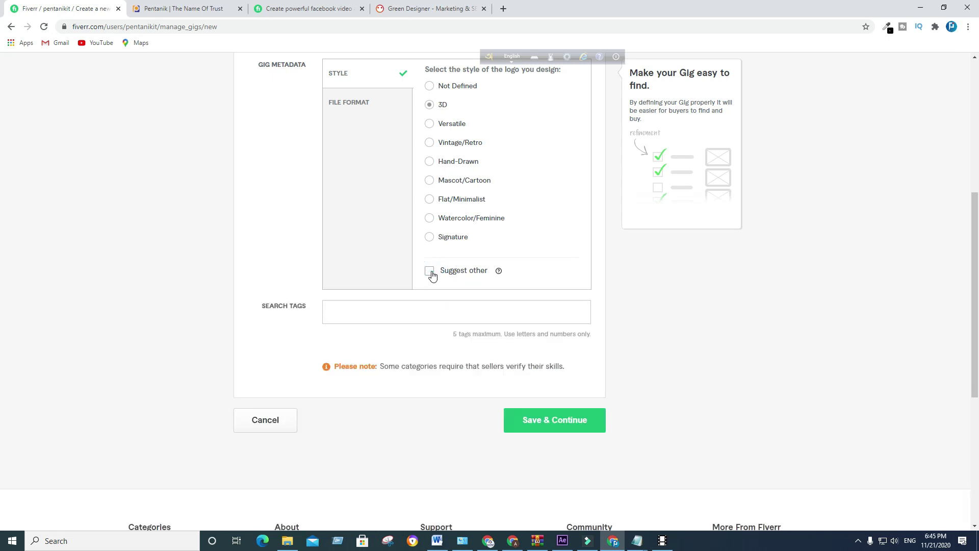
click(364, 320)
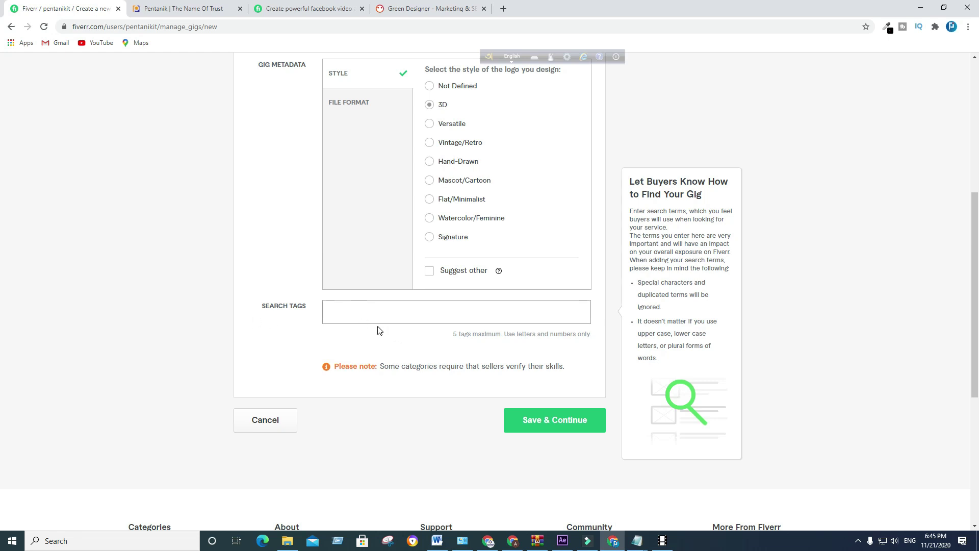
Step: Add the search tags 'logo design' and 'create logo', then return to Keyword Tool
text(logo)
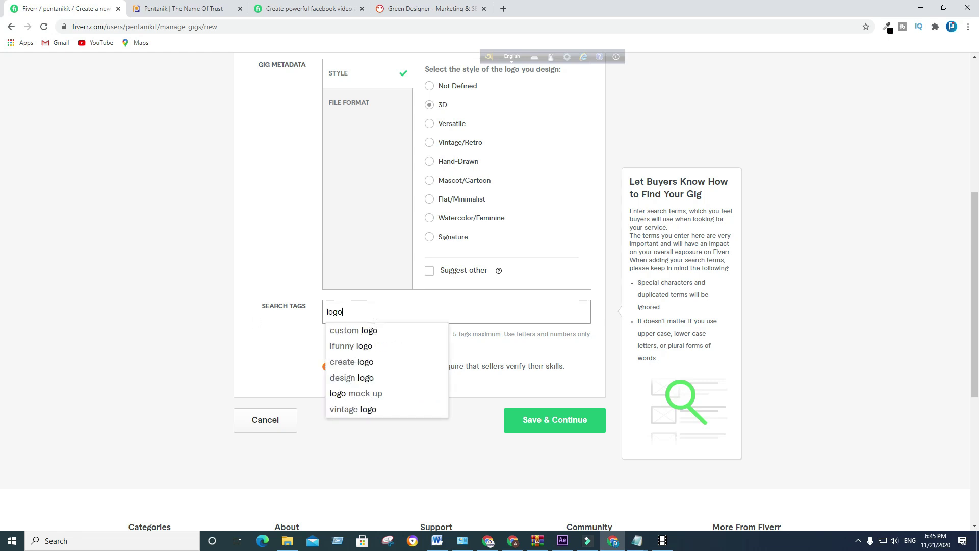
text( d)
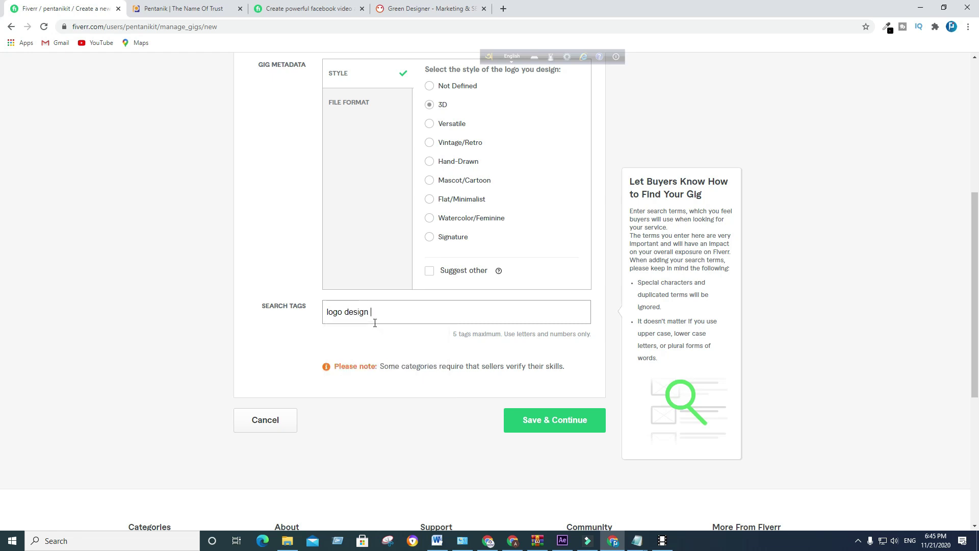
text(esign)
key(Return)
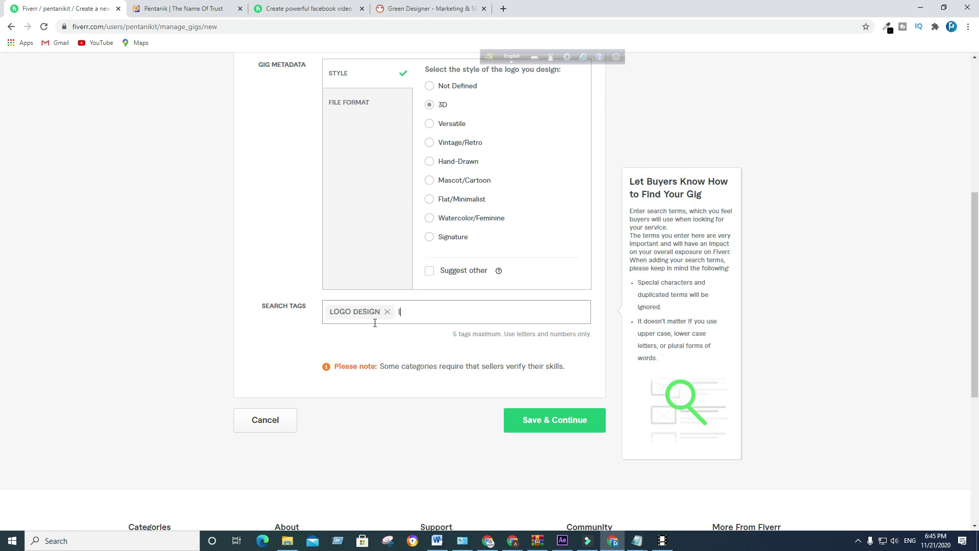
text(logo)
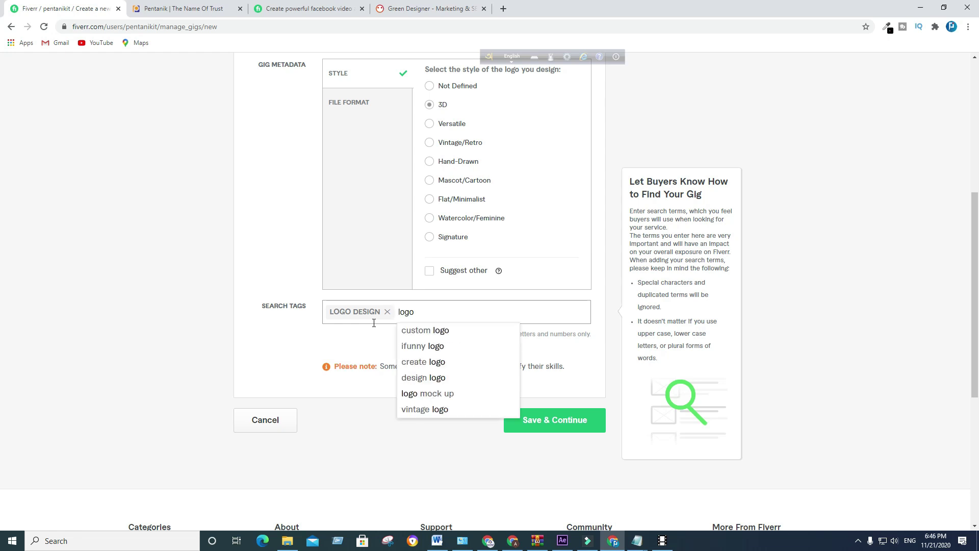
click(434, 363)
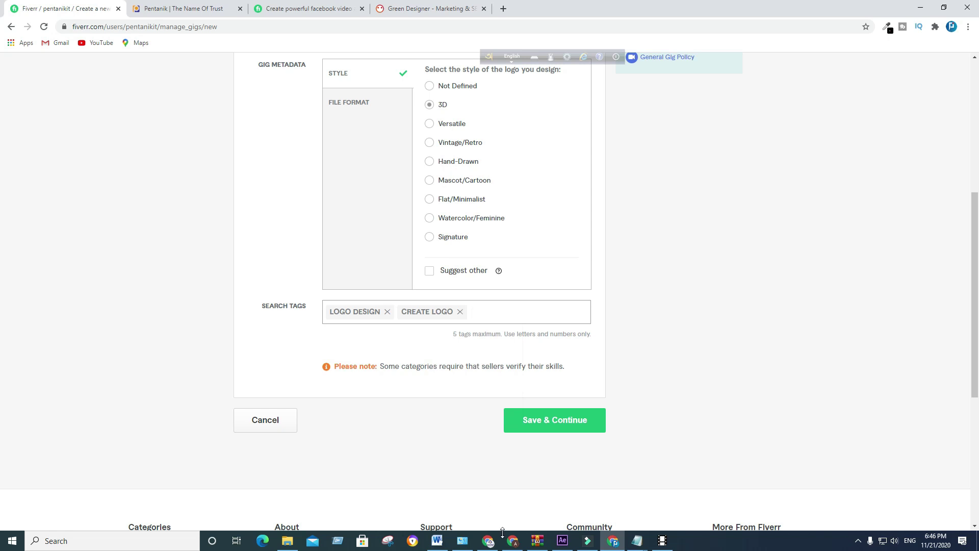
click(518, 547)
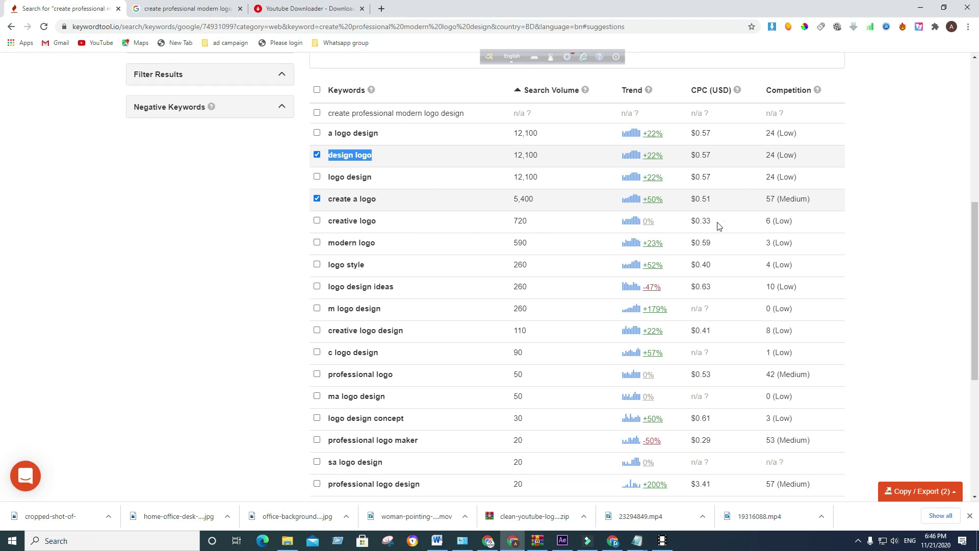
Step: Tick 'm logo design', 'creative logo design' and 'professional logo design', copy the last, return to Fiverr
scroll(758, 245, up, 1)
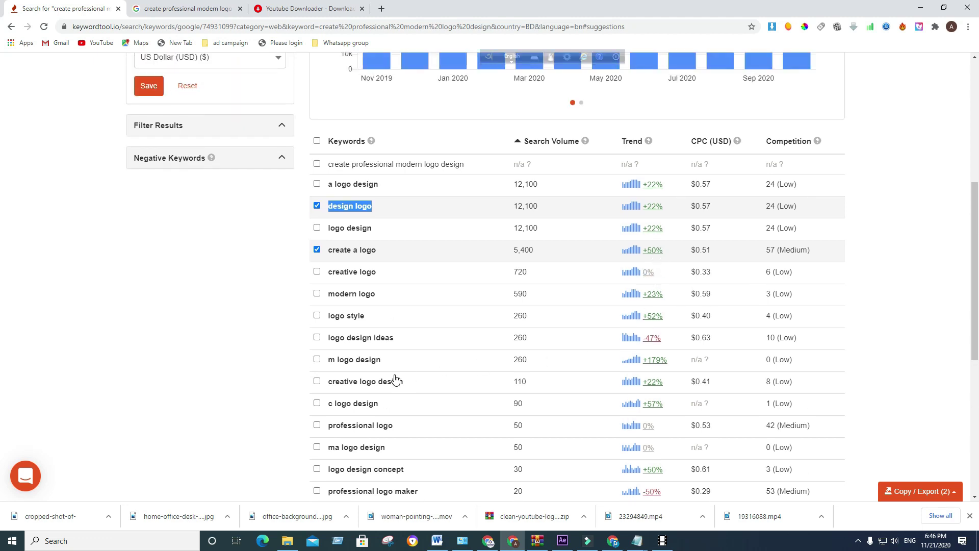
scroll(357, 372, down, 1)
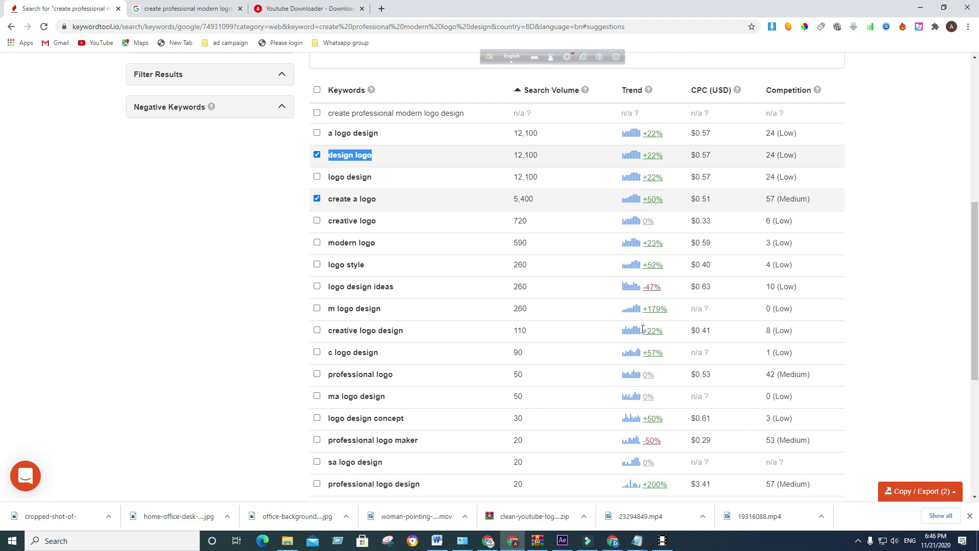
drag(388, 309, 334, 315)
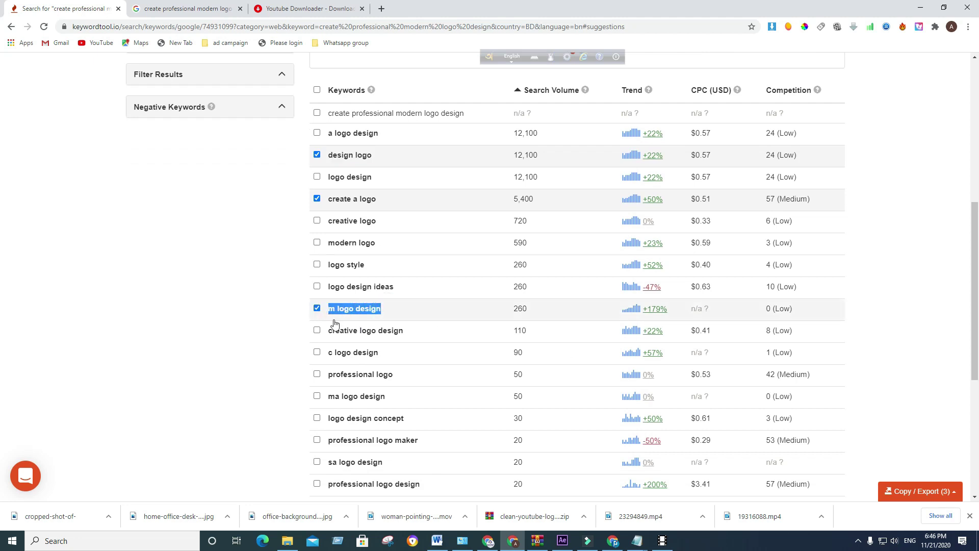
drag(414, 333, 329, 340)
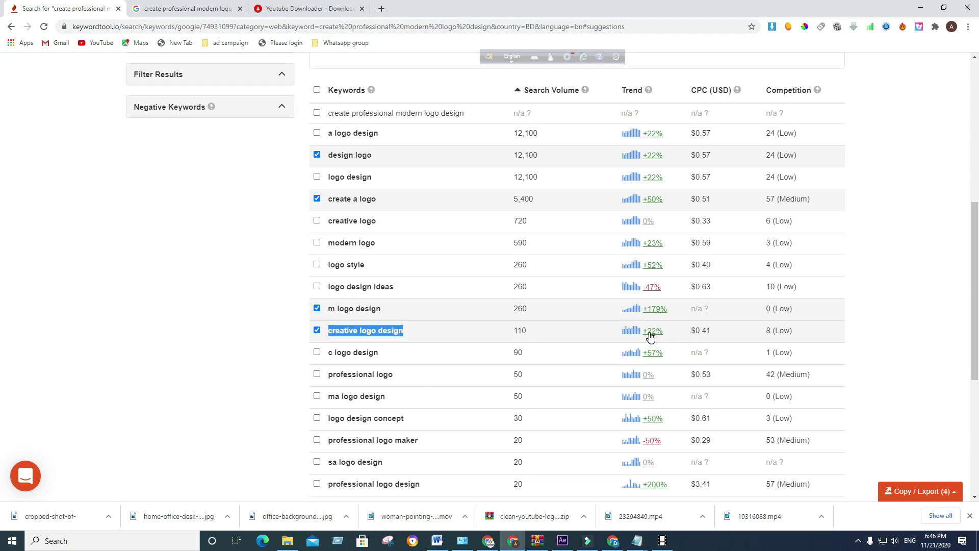
scroll(653, 362, down, 2)
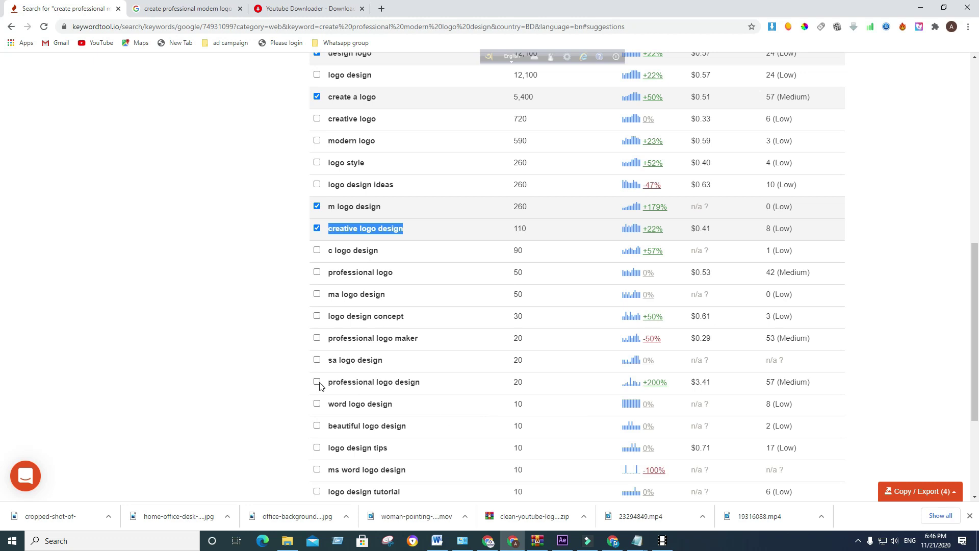
drag(444, 383, 328, 396)
key(ctrl+c)
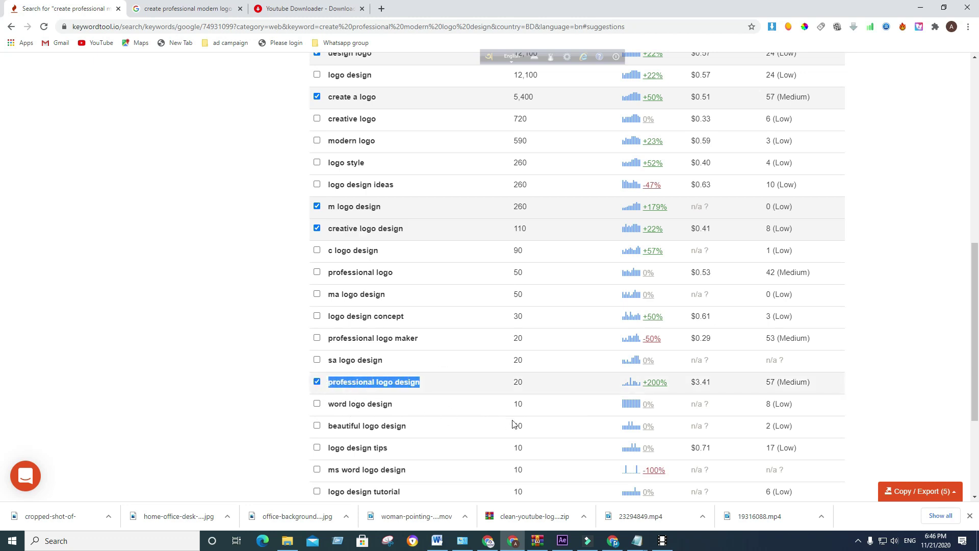
click(513, 541)
scroll(457, 169, up, 7)
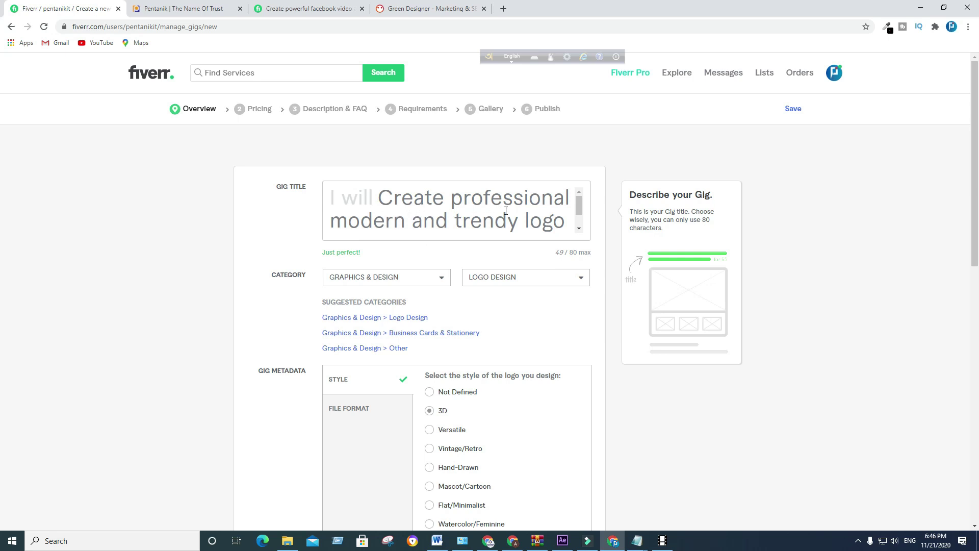
Step: Paste 'professional logo design' into Search Tags and confirm it as a tag
scroll(490, 231, down, 2)
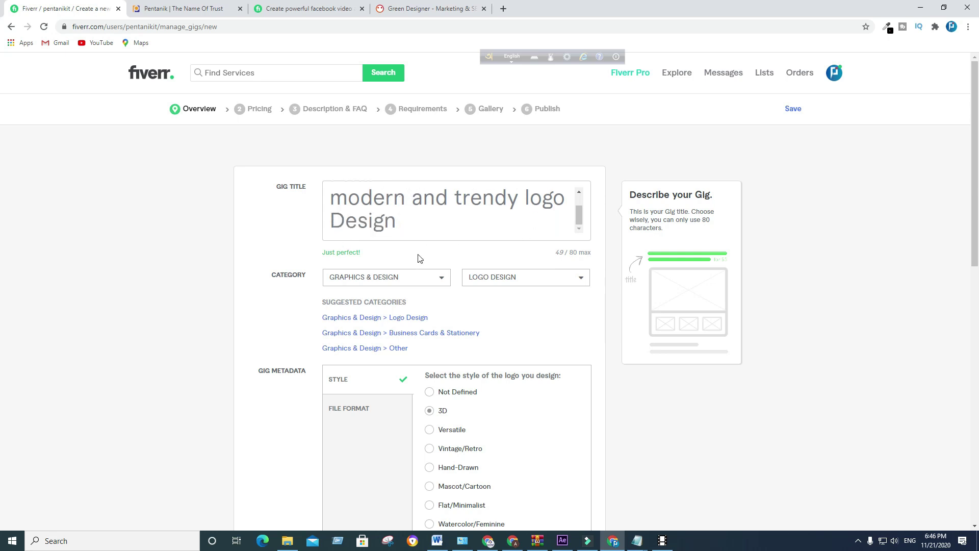
scroll(400, 405, down, 3)
scroll(418, 368, down, 6)
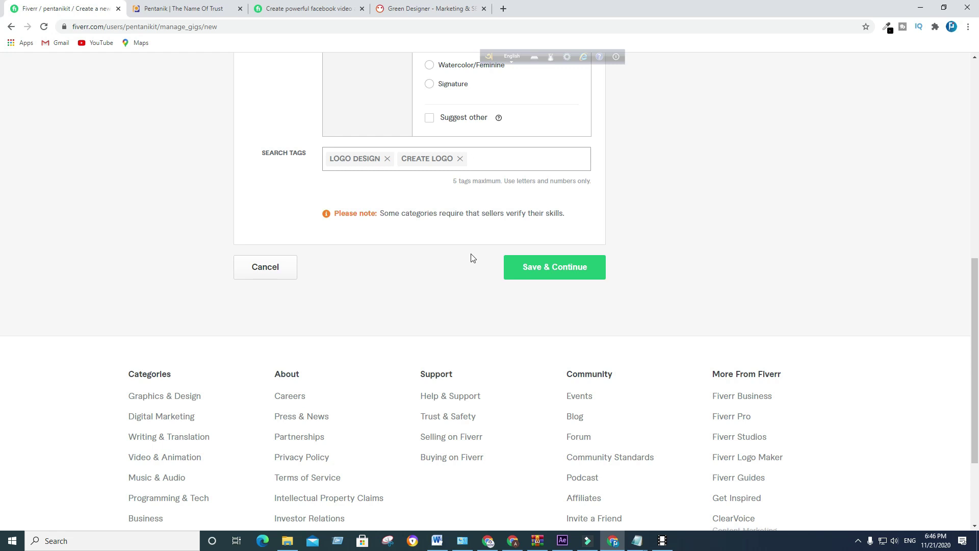
key(ctrl+v)
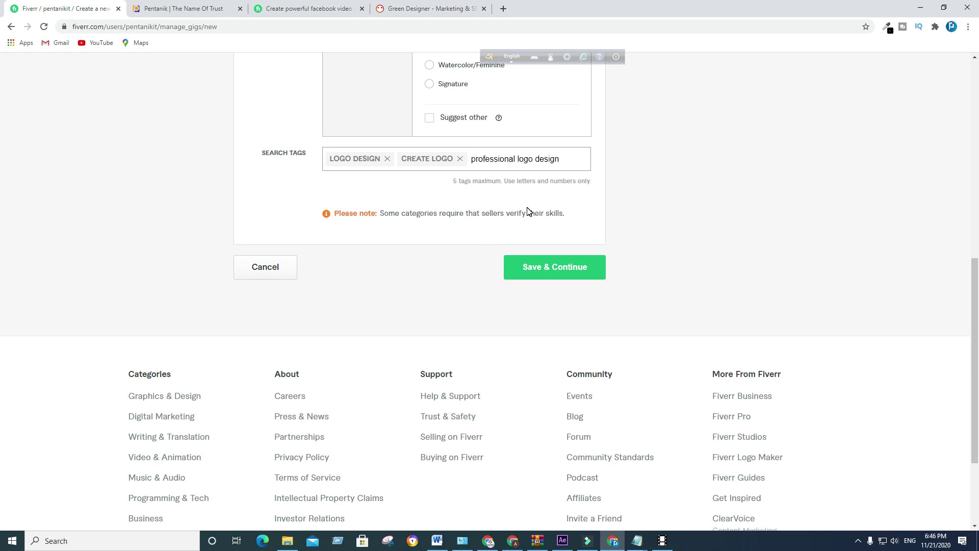
scroll(528, 211, up, 9)
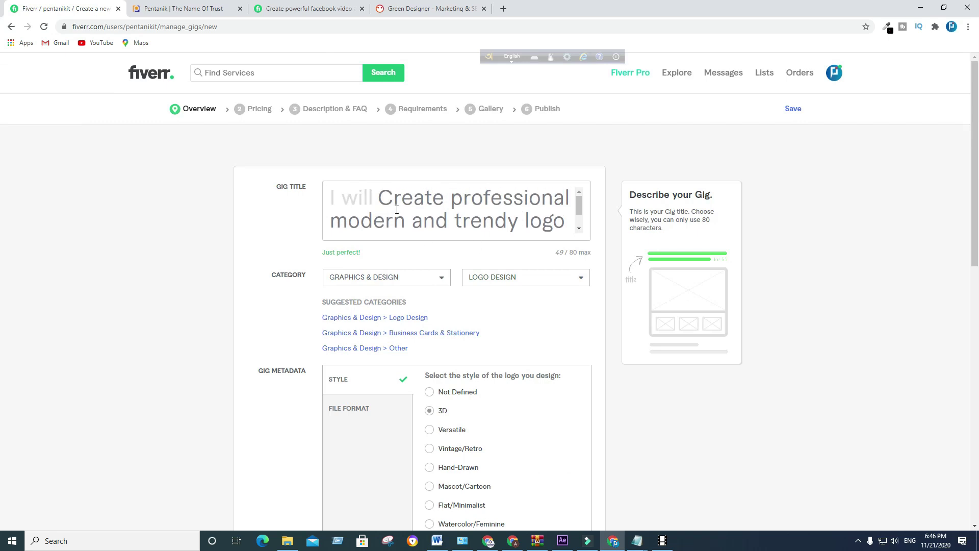
scroll(539, 223, down, 1)
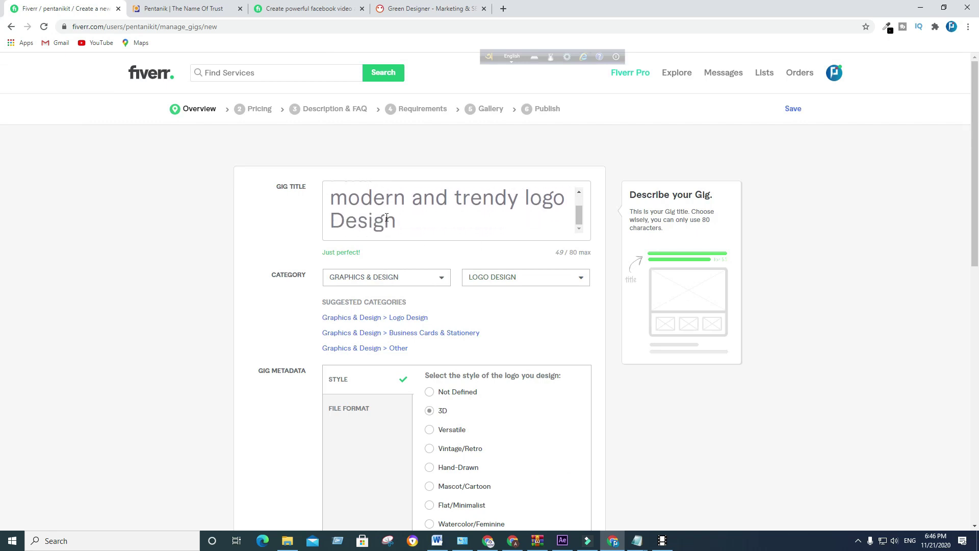
scroll(401, 219, up, 1)
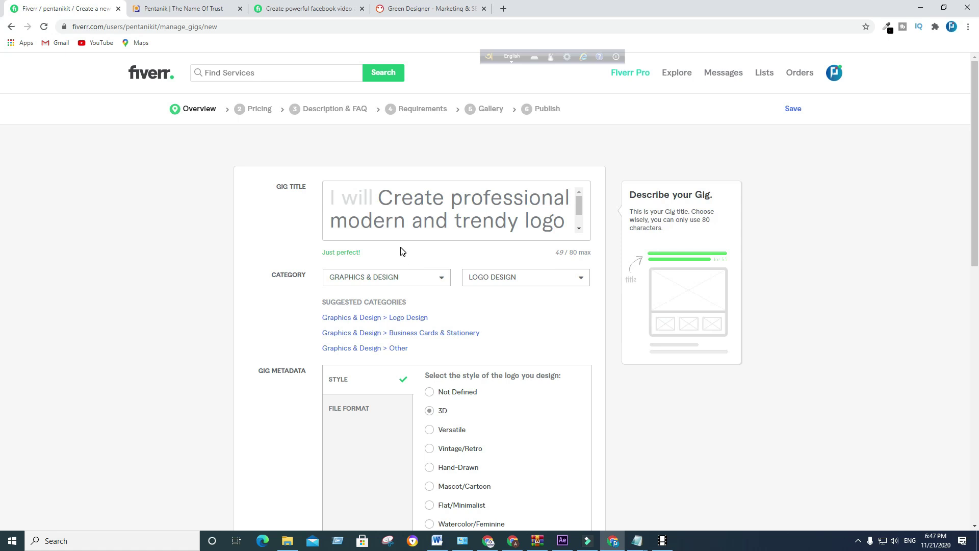
scroll(401, 253, down, 5)
scroll(397, 325, down, 4)
scroll(397, 325, up, 5)
scroll(396, 325, down, 3)
scroll(397, 325, down, 1)
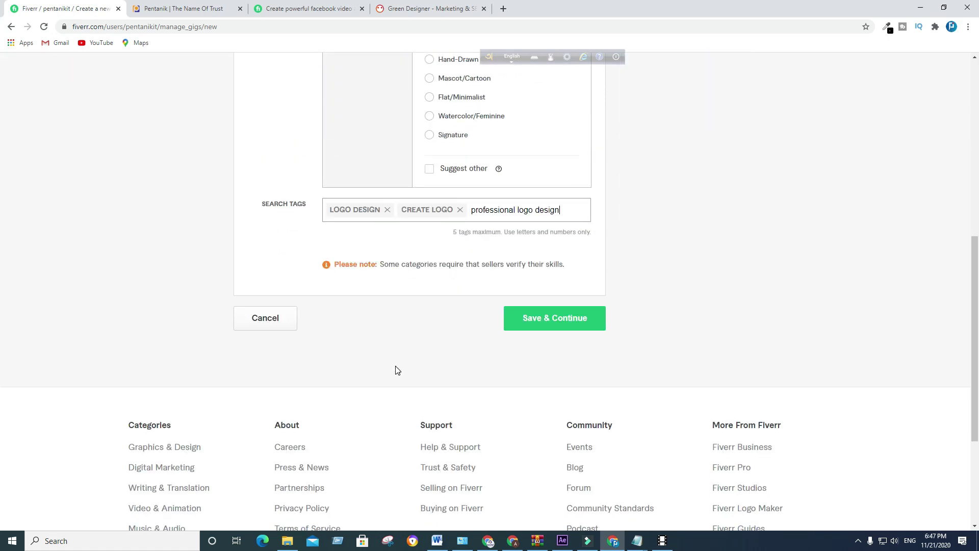
scroll(398, 369, down, 3)
scroll(401, 367, up, 11)
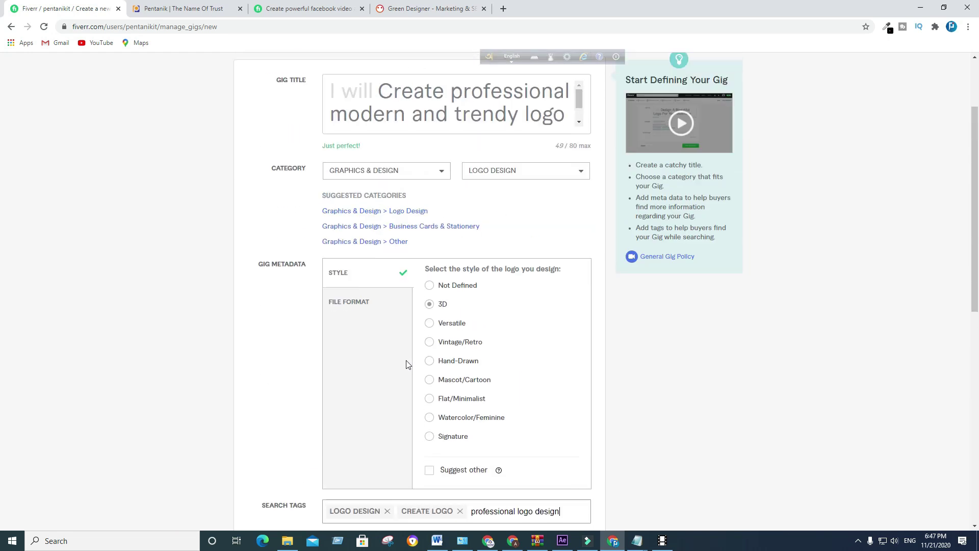
scroll(408, 365, down, 9)
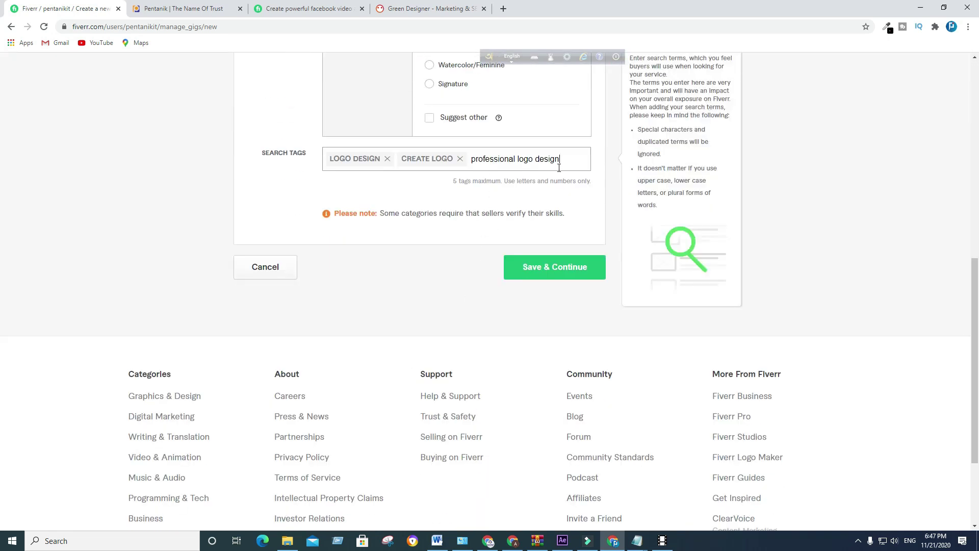
key(Return)
Step: Click in the Fiverr form, then briefly bring up and hide the YouTube window
click(465, 225)
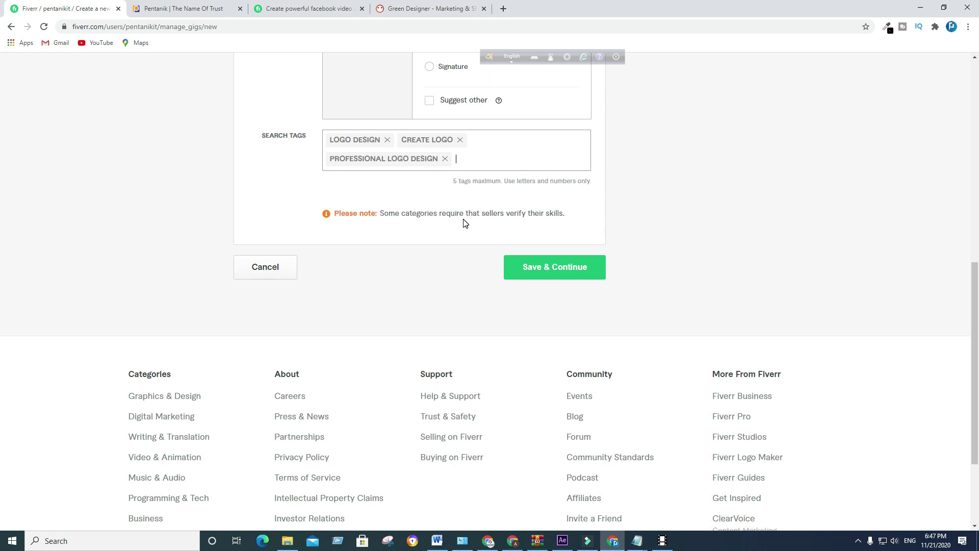
click(483, 157)
click(612, 542)
click(613, 542)
click(484, 542)
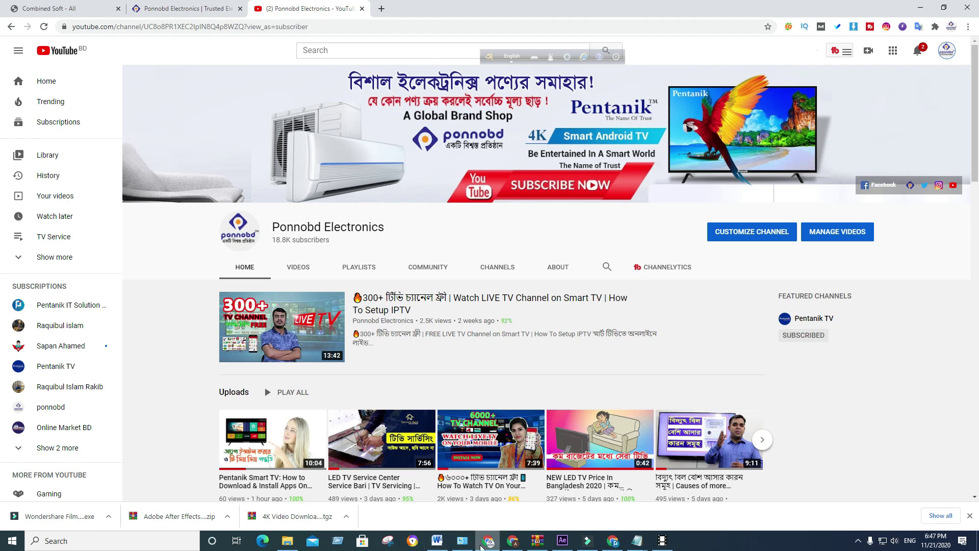
click(512, 541)
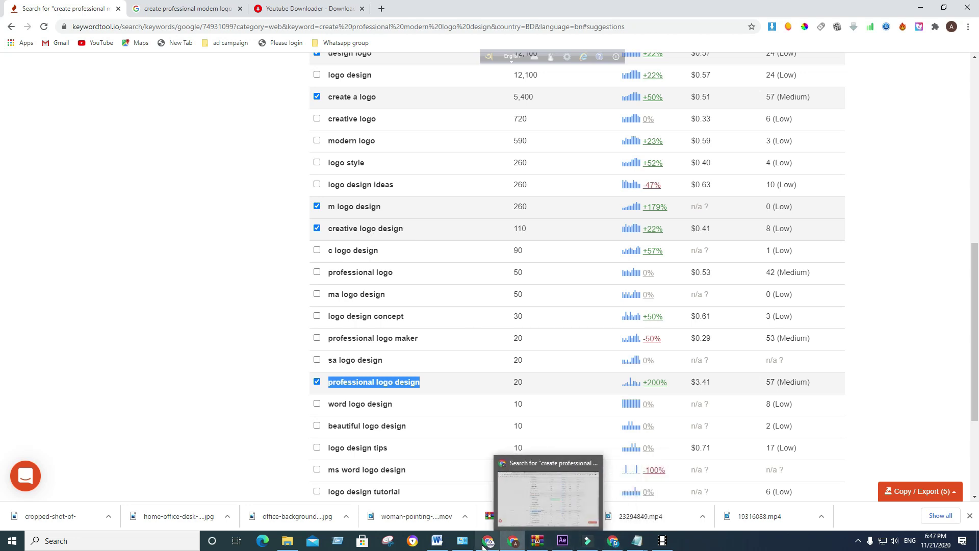
click(613, 542)
Step: Add the suggested 'creative design' and 'company logo' search tags, bringing the gig to five tags
text(c)
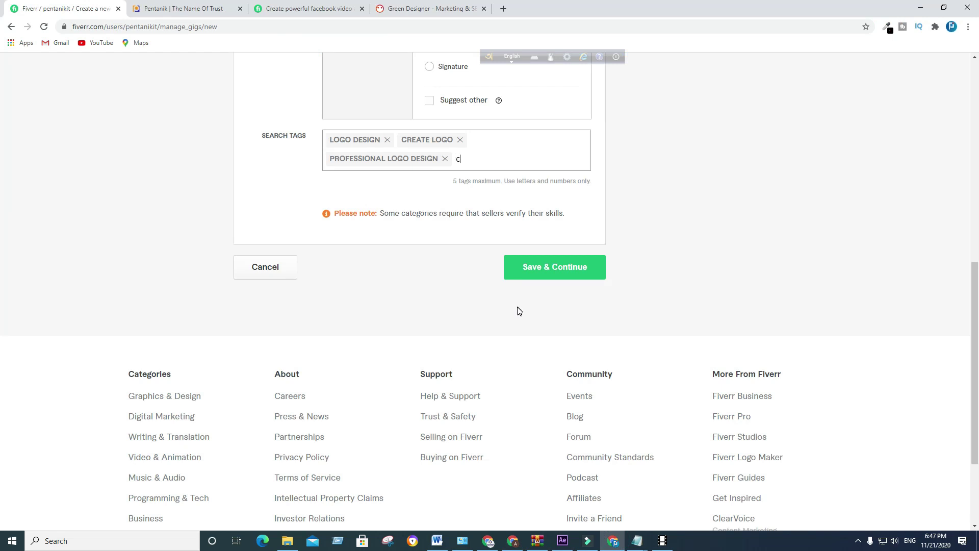
text(reat)
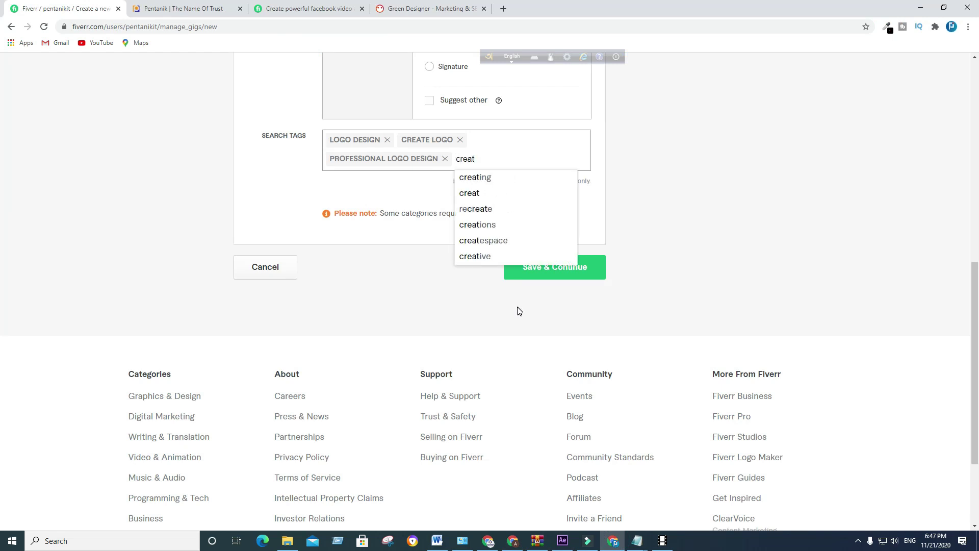
text(ive )
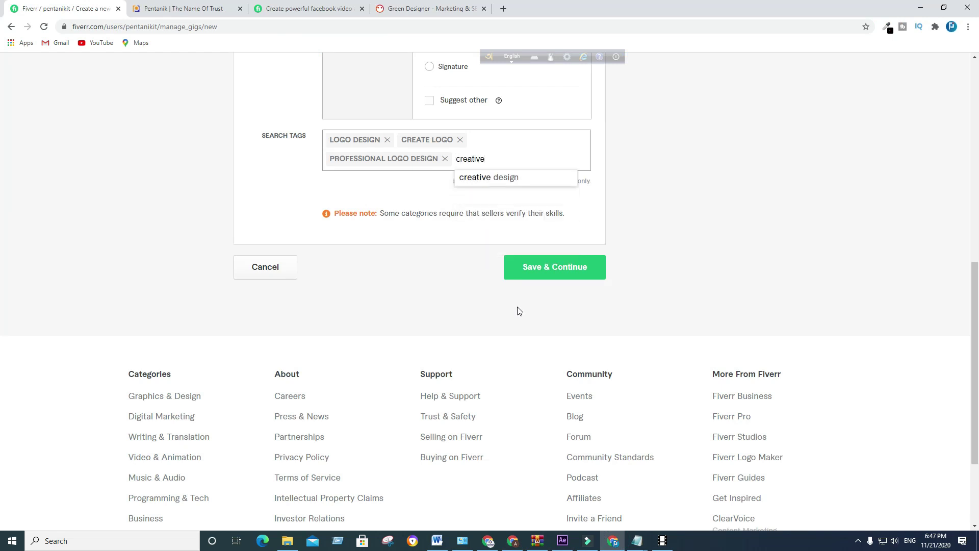
text(logo)
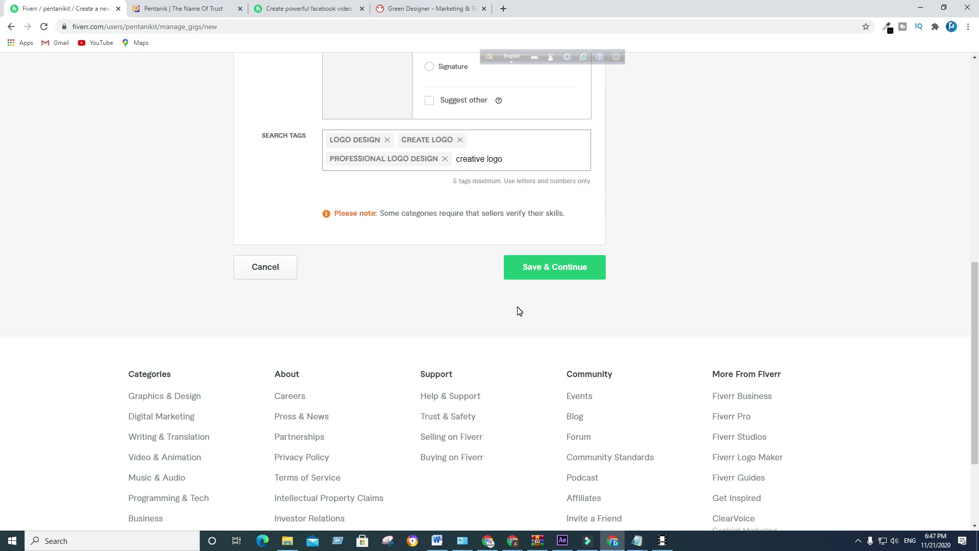
key(BackSpace)
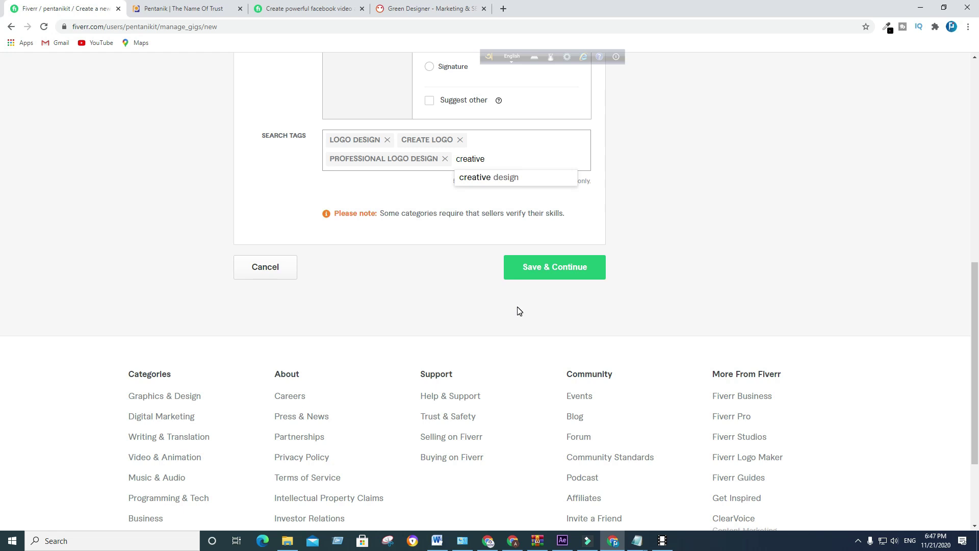
click(502, 176)
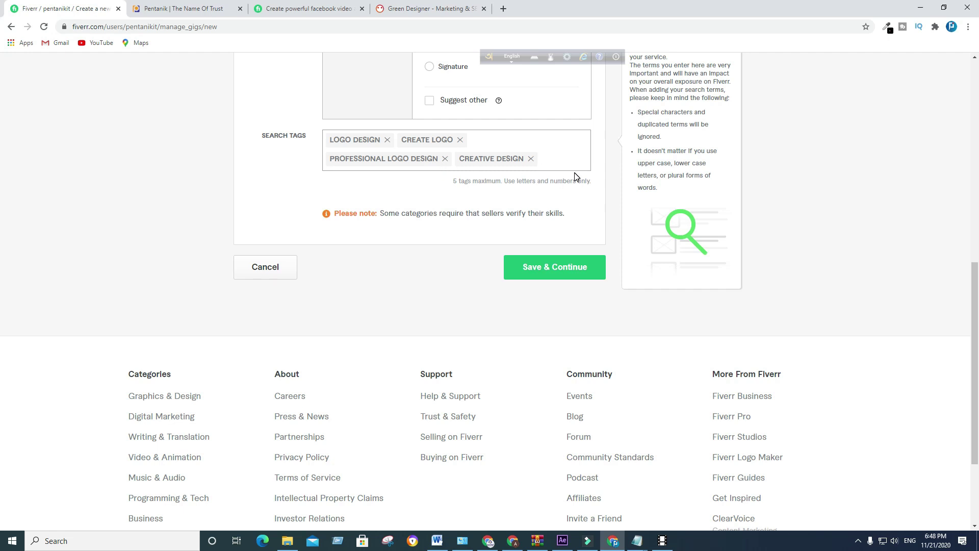
text(log)
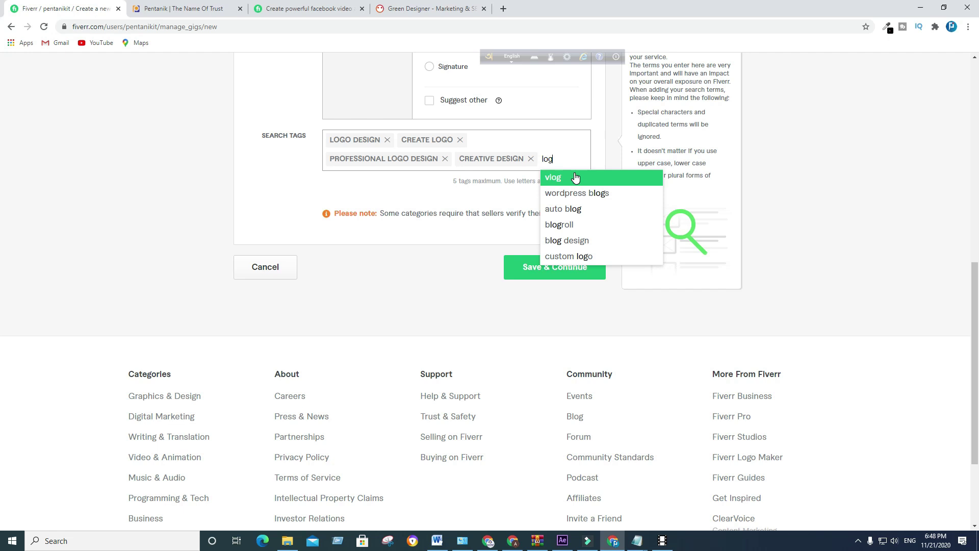
key(BackSpace)
key(BackSpace)
key(BackSpace)
text(com)
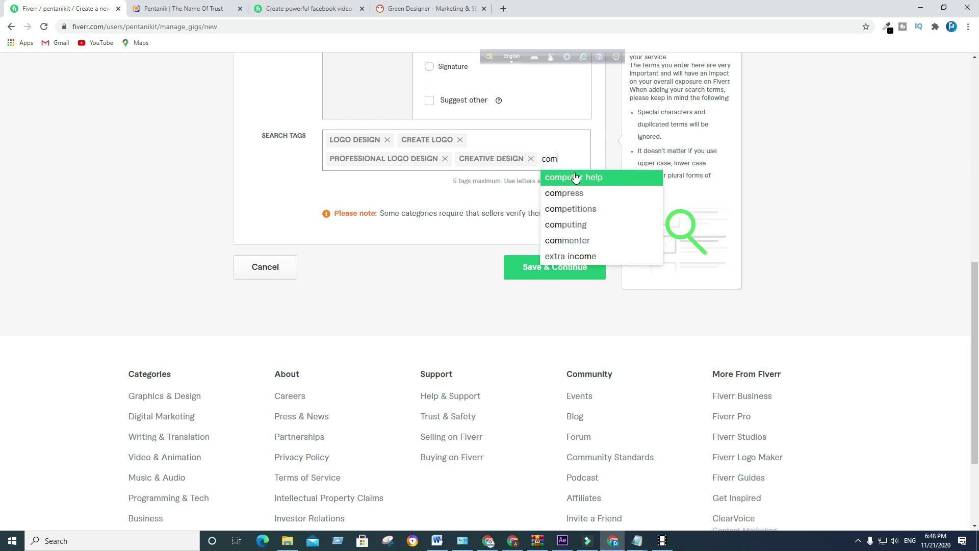
text(pany)
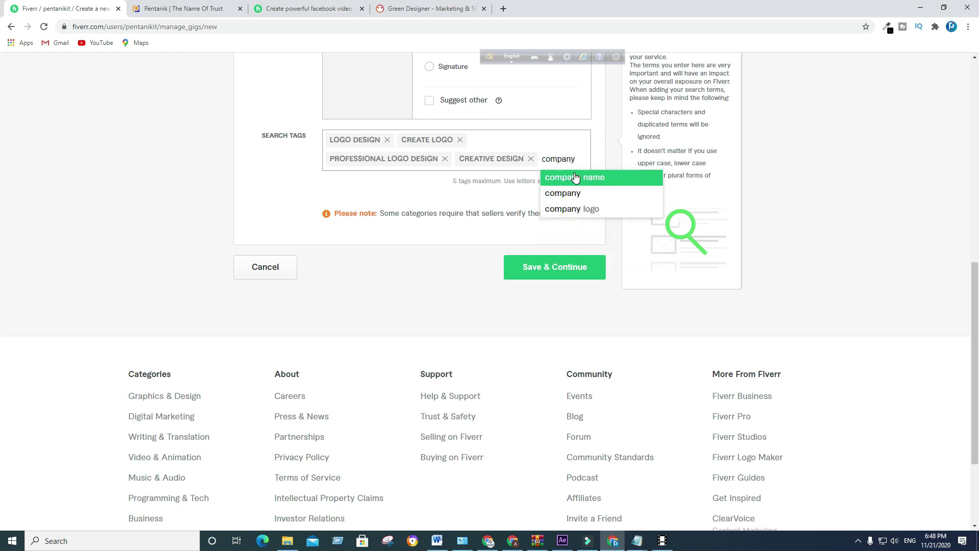
click(583, 209)
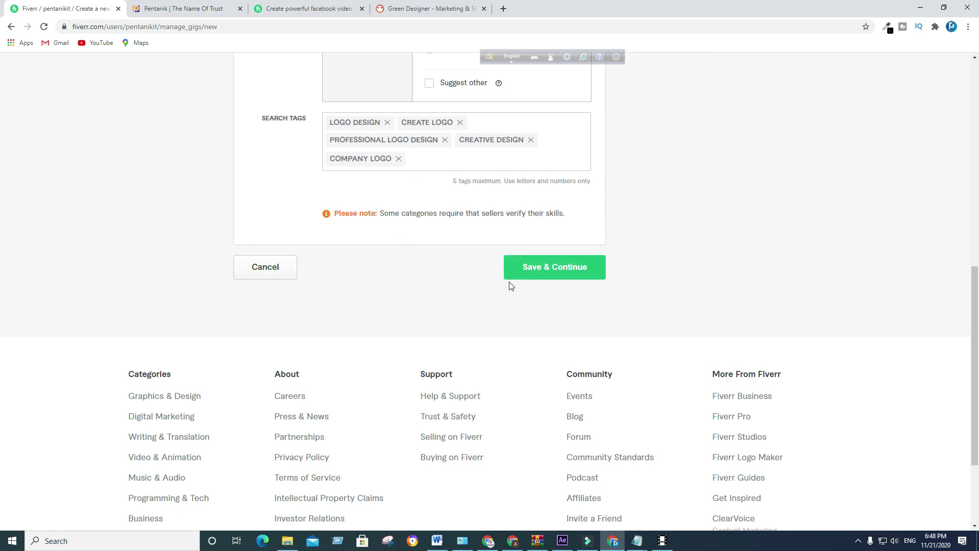
Step: Save the overview, then delete the PROFESSIONAL LOGO DESIGN tag flagged by the 20-character error
click(544, 276)
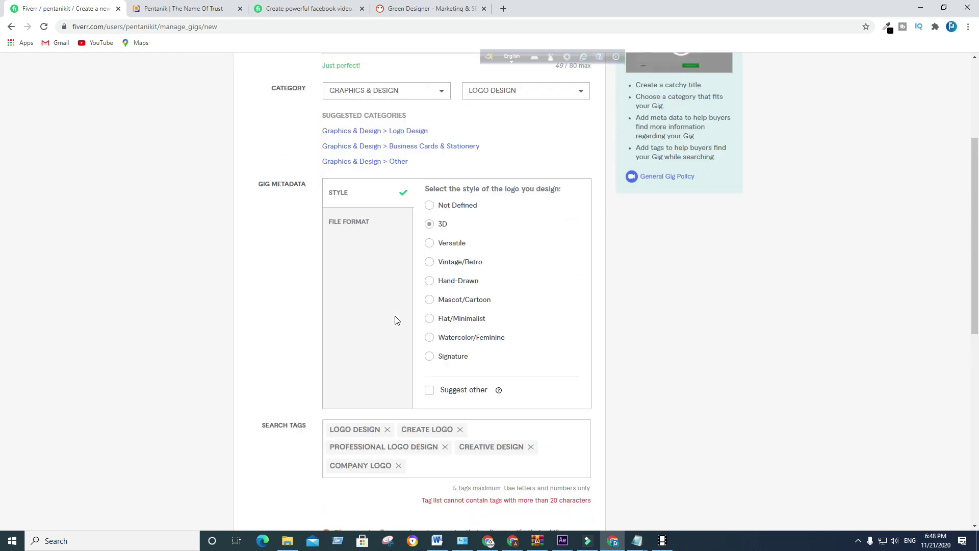
scroll(397, 321, up, 3)
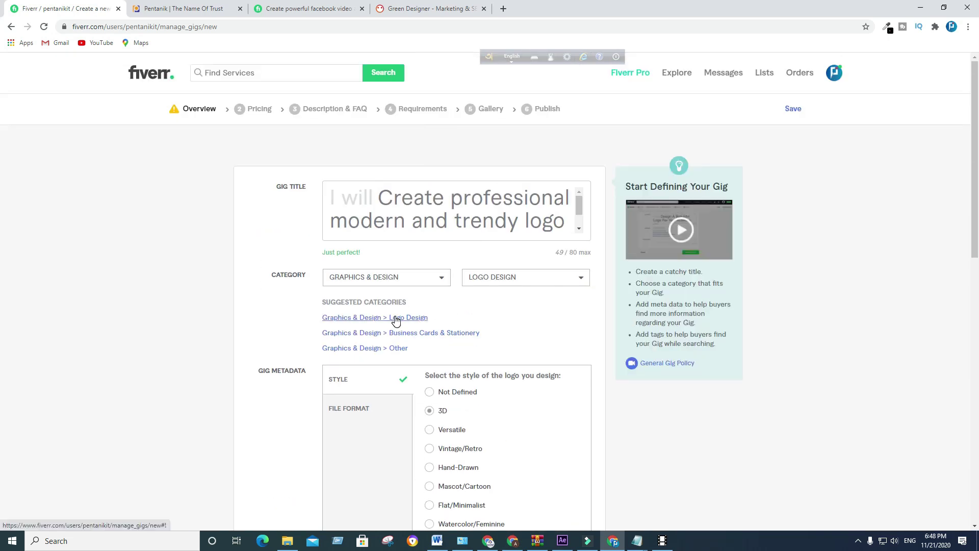
scroll(397, 320, down, 6)
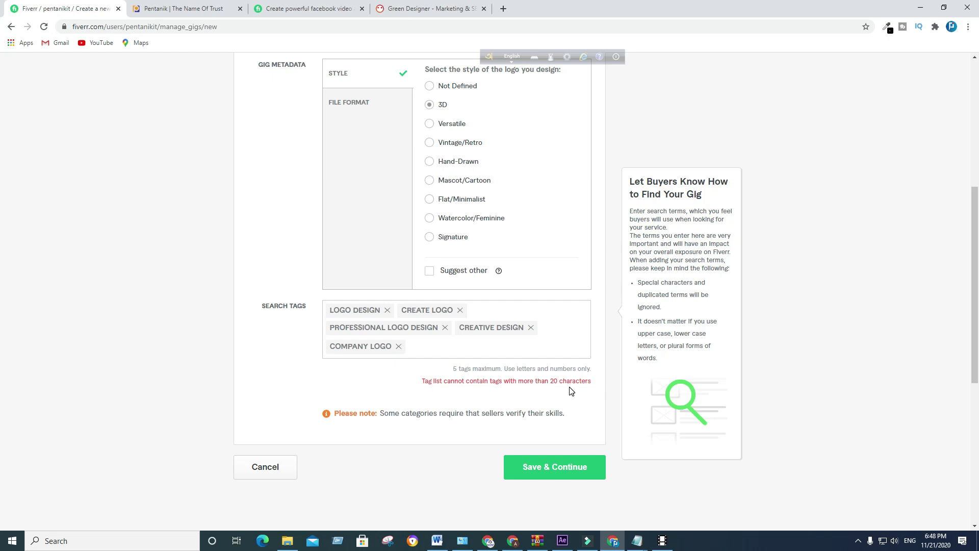
click(445, 327)
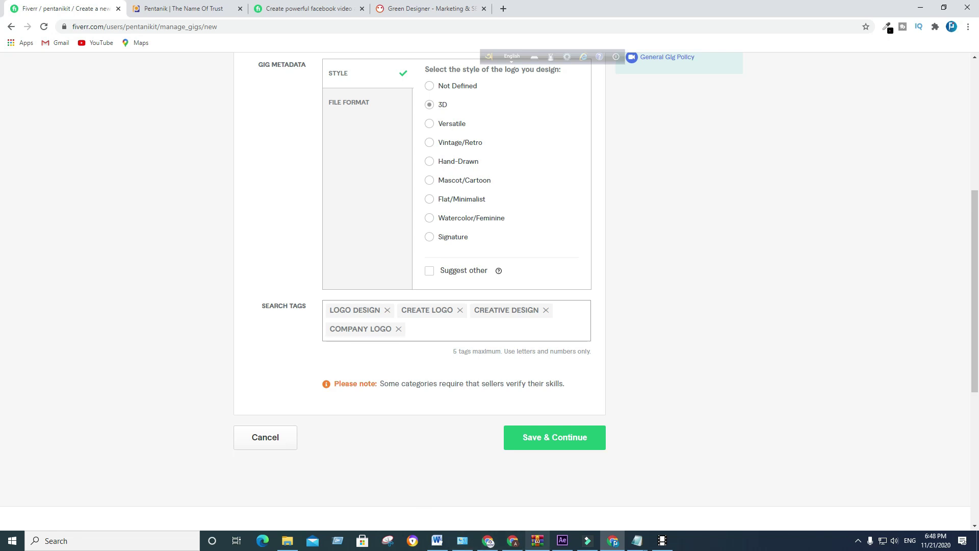
click(513, 540)
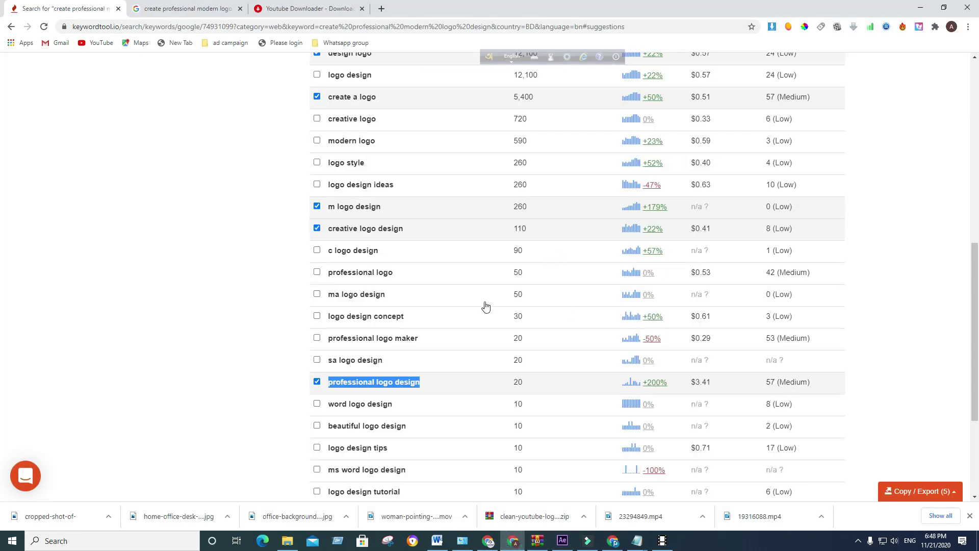
Step: Copy 'm logo design' from Keyword Tool's results and add it as the fifth Fiverr tag
drag(386, 207, 327, 214)
key(ctrl+c)
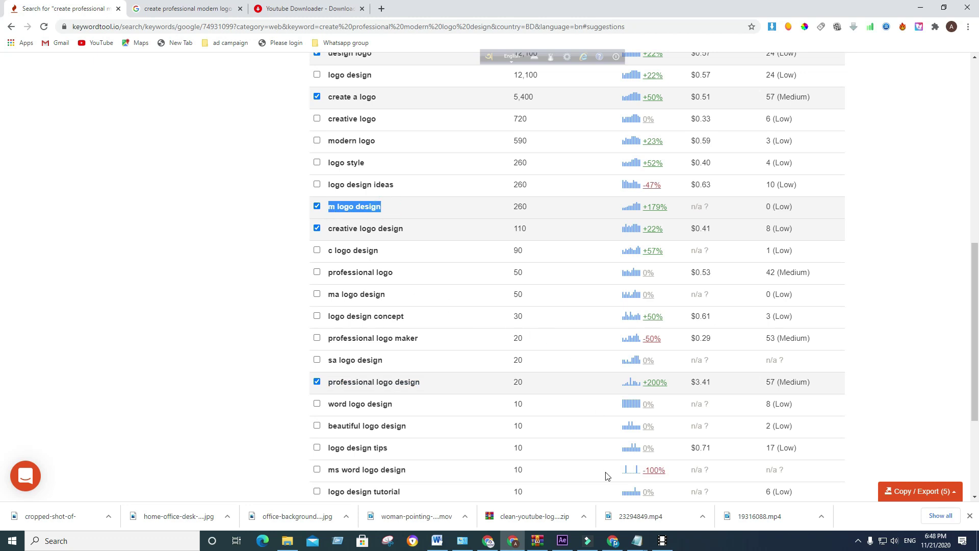
click(613, 540)
key(ctrl+v)
key(Return)
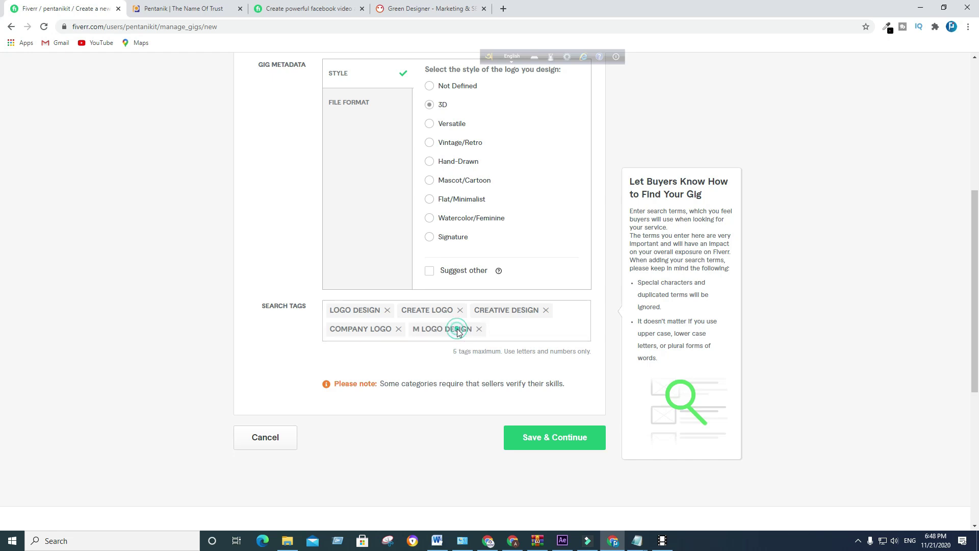
Step: Swap the M LOGO DESIGN tag for the suggested 'custom logo' and save the gig overview
key(BackSpace)
text(m)
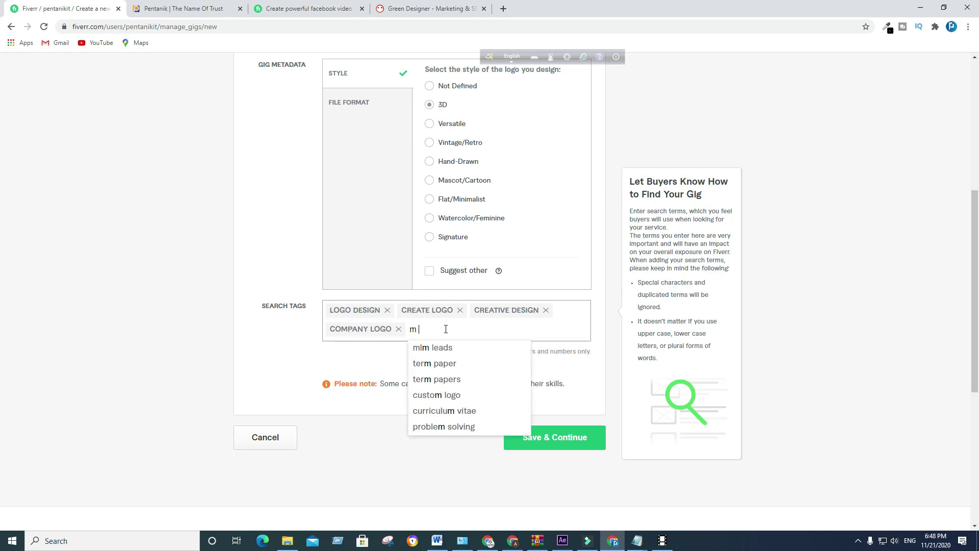
text( logo)
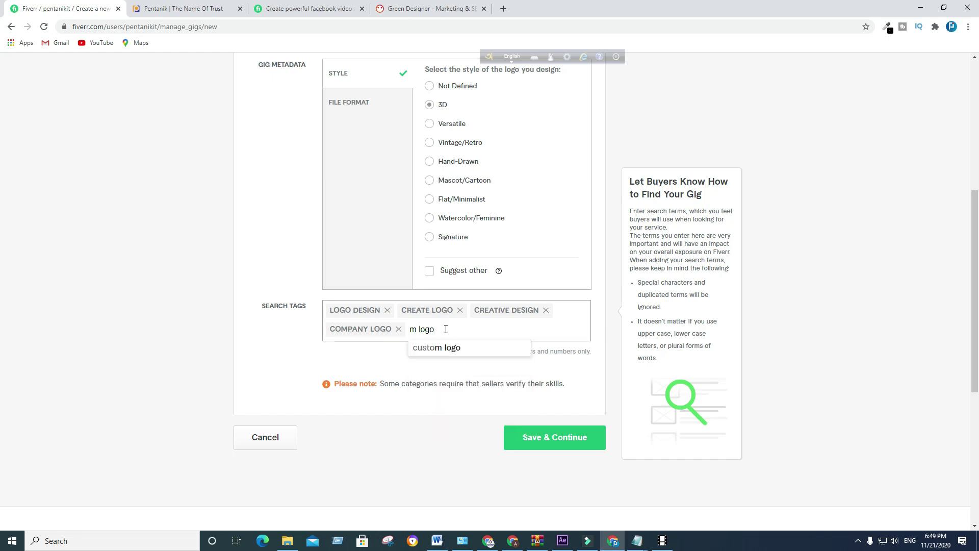
click(432, 352)
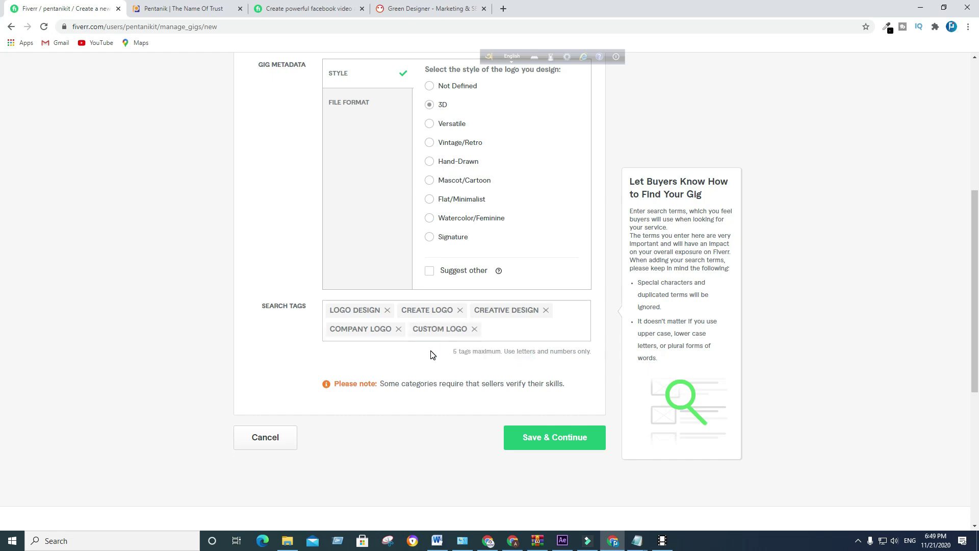
click(573, 442)
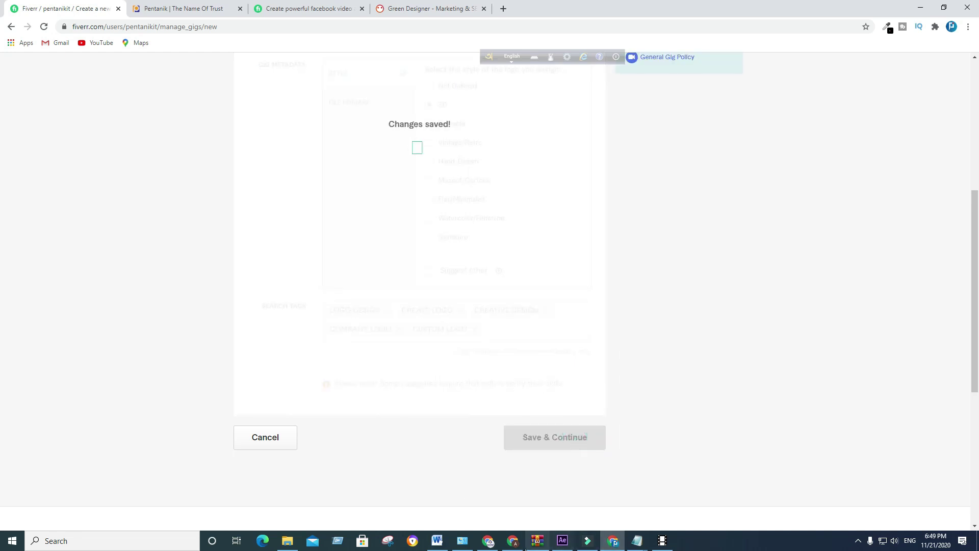
click(512, 541)
Step: Replace Keyword Tool's search query with 'm logo design', then return to the Fiverr gig
scroll(229, 255, up, 15)
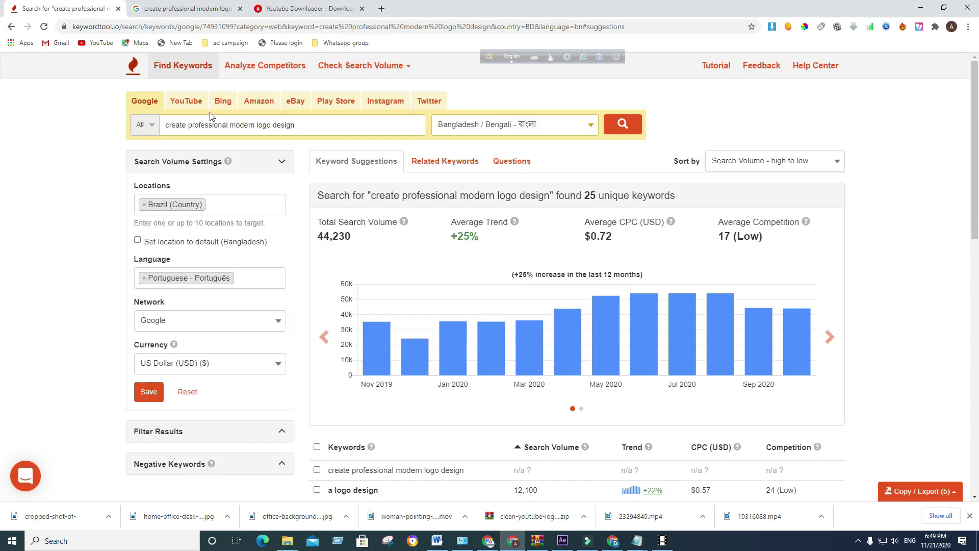
drag(293, 130, 2, 128)
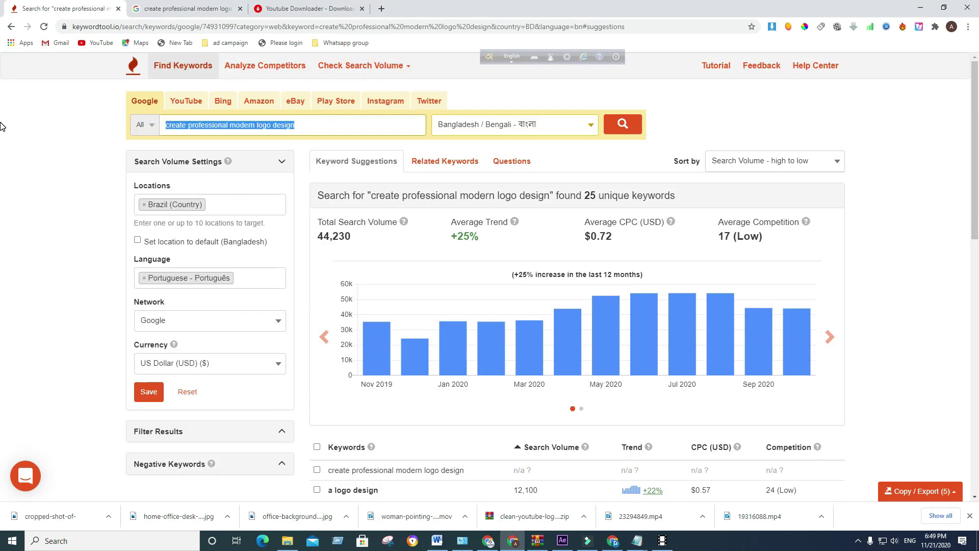
text(co)
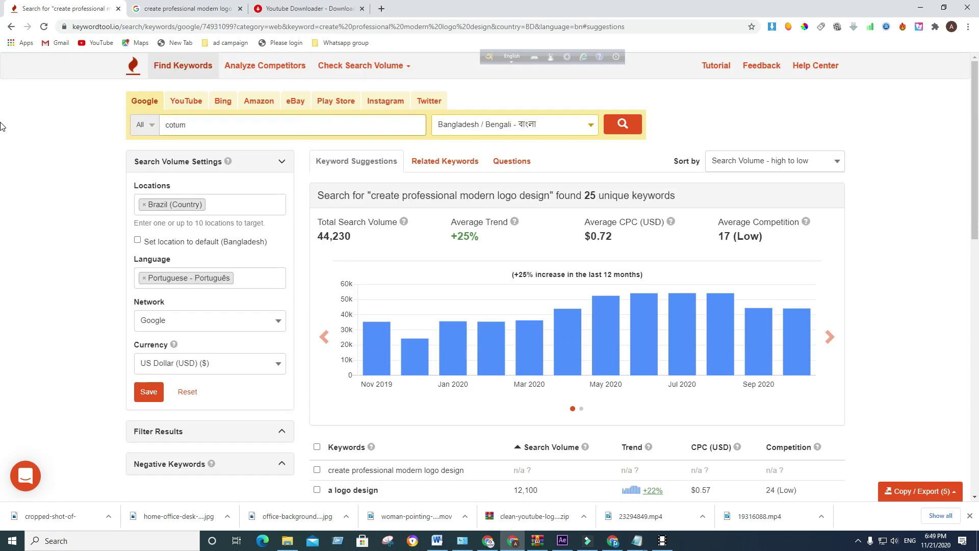
text(tum)
key(BackSpace)
key(BackSpace)
key(BackSpace)
key(BackSpace)
key(BackSpace)
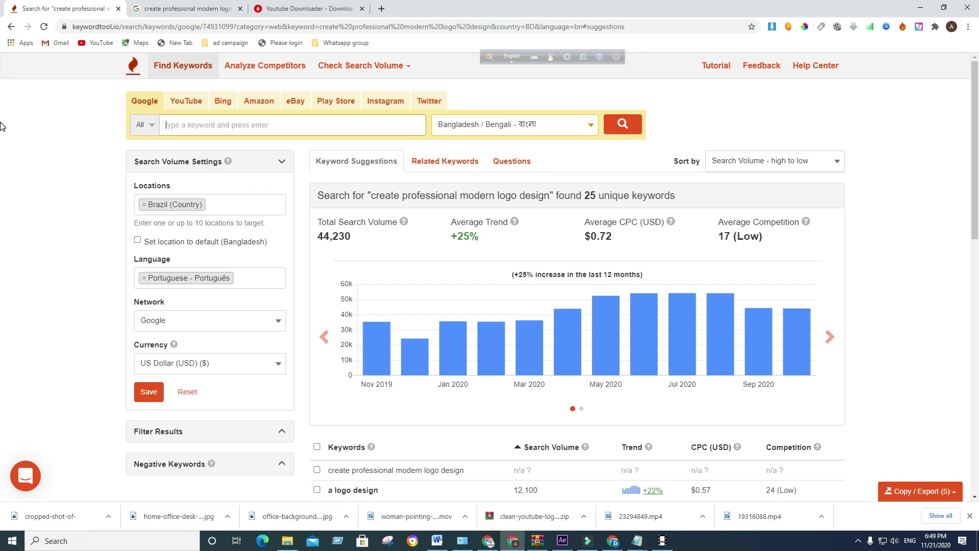
text(m logo design)
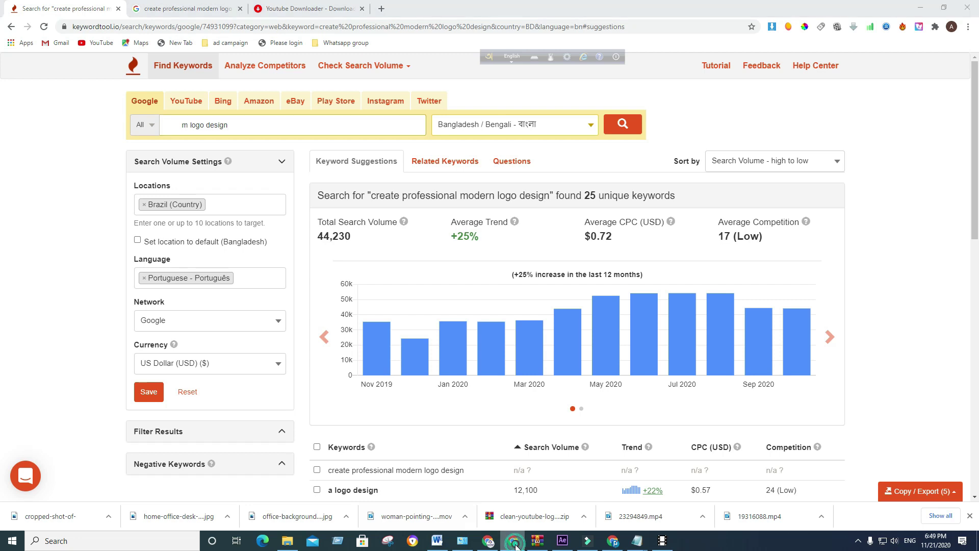
click(613, 540)
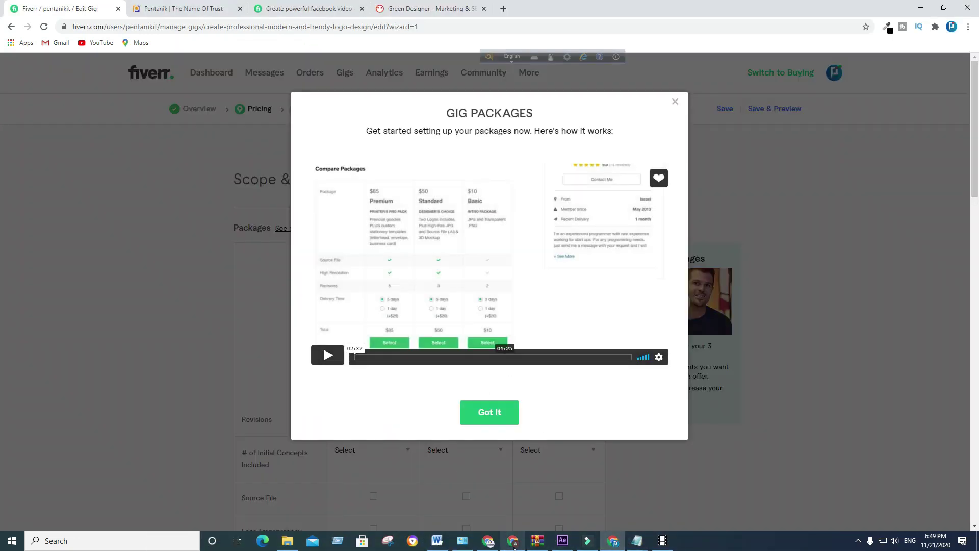
Step: Dismiss the Gig Packages introduction and review the empty Basic, Standard and Premium package table
click(488, 542)
click(513, 541)
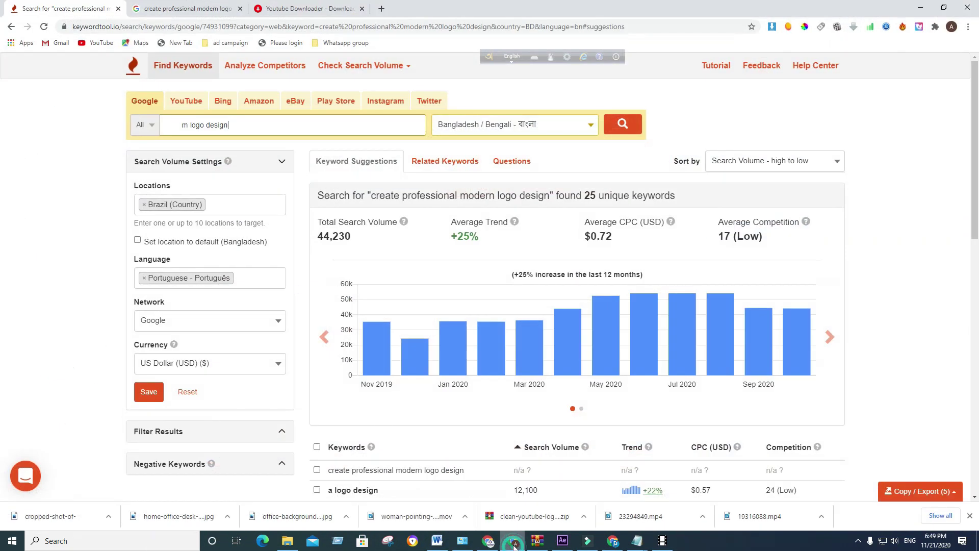
click(612, 540)
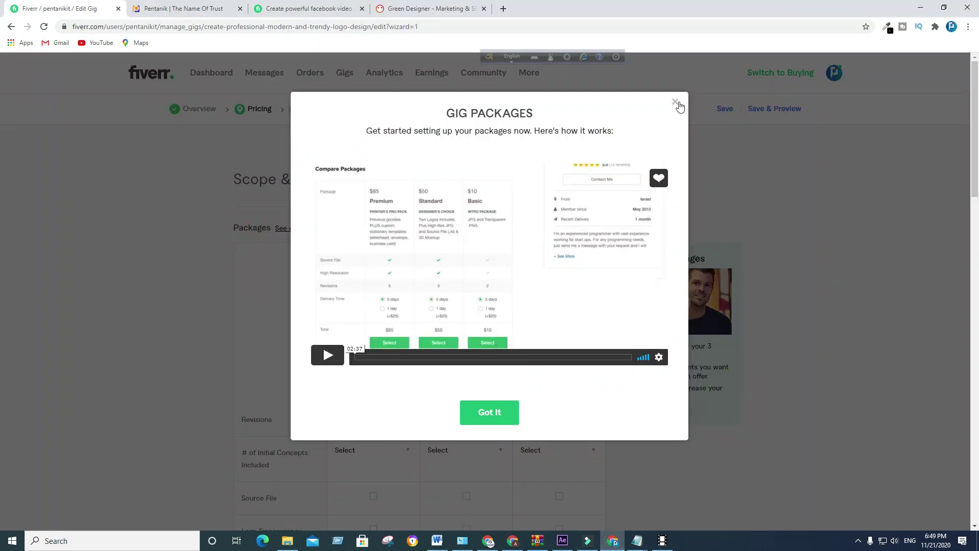
click(679, 105)
scroll(365, 317, down, 10)
scroll(374, 338, up, 10)
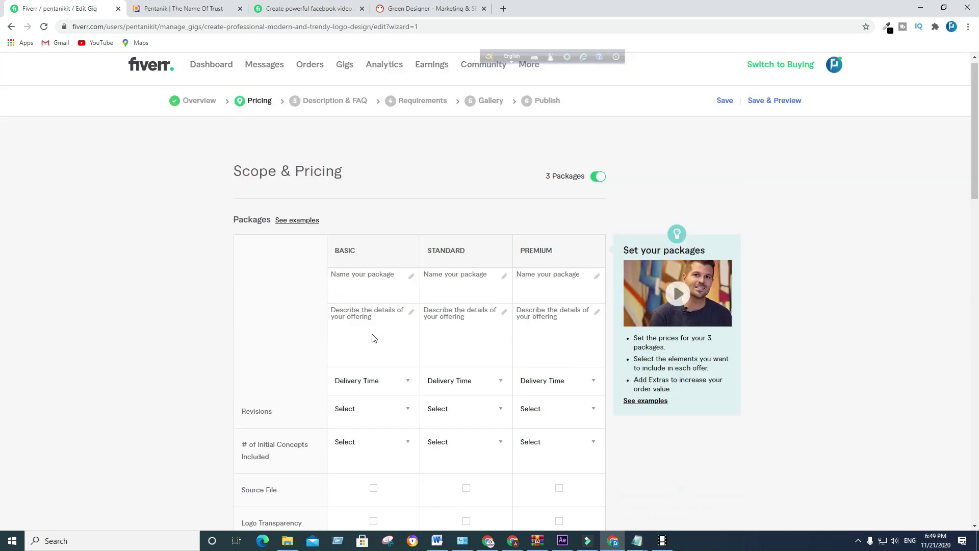
scroll(374, 338, down, 15)
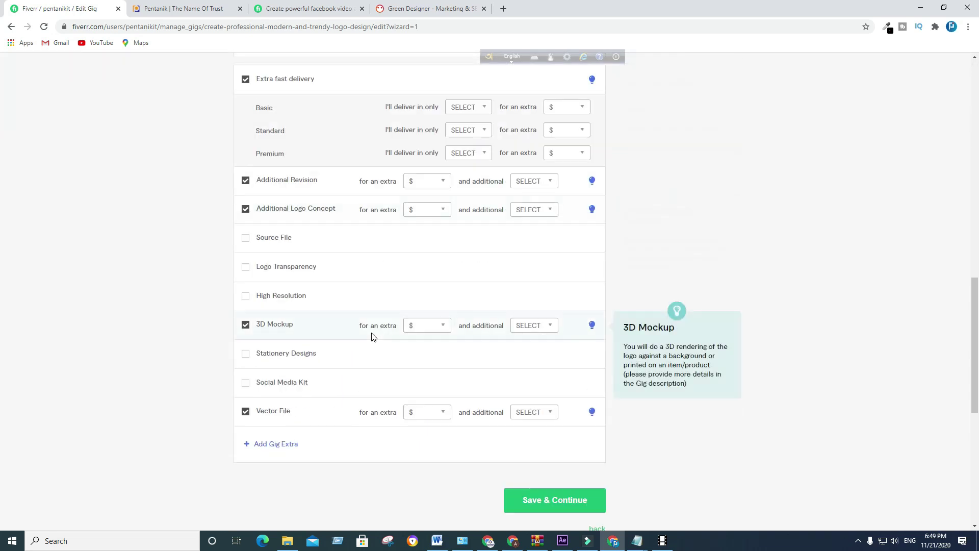
scroll(372, 337, up, 15)
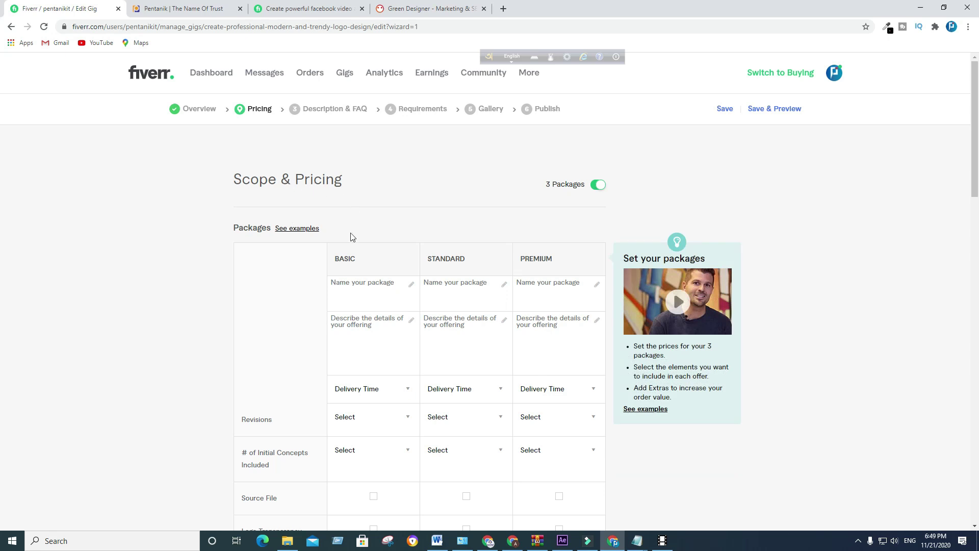
click(363, 289)
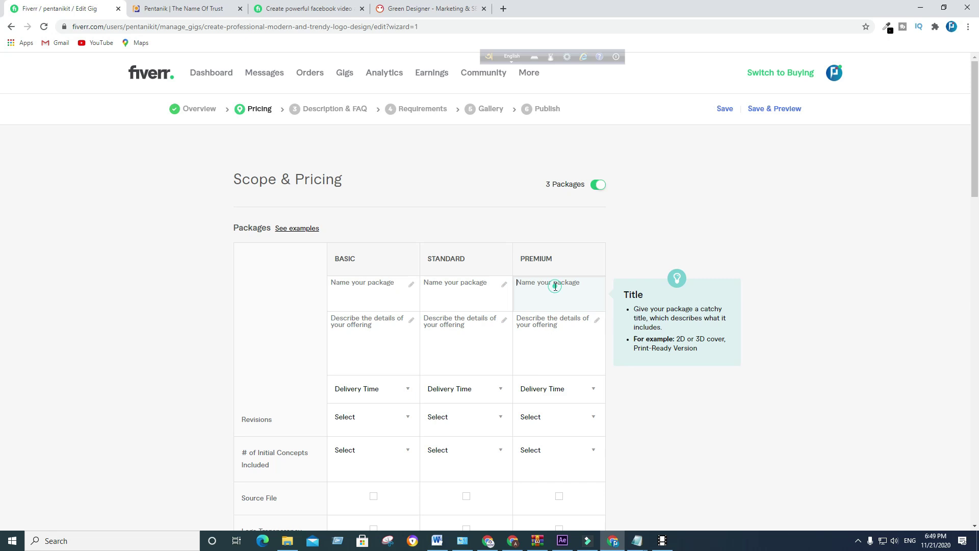
click(366, 287)
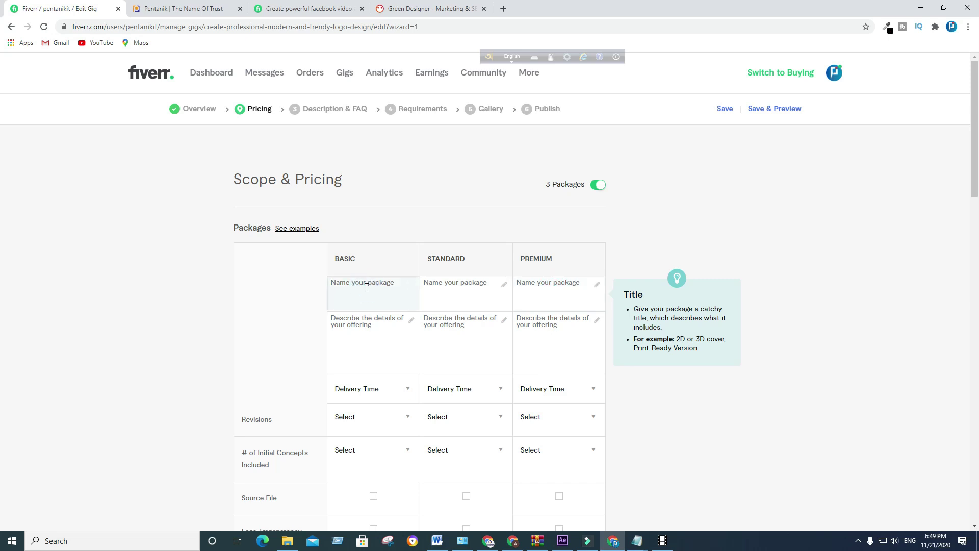
click(309, 8)
Step: Scroll through the competitor Facebook video-ad gig's packages for reference
scroll(282, 286, down, 3)
scroll(284, 286, up, 10)
scroll(286, 285, down, 8)
scroll(289, 284, up, 2)
scroll(291, 285, down, 4)
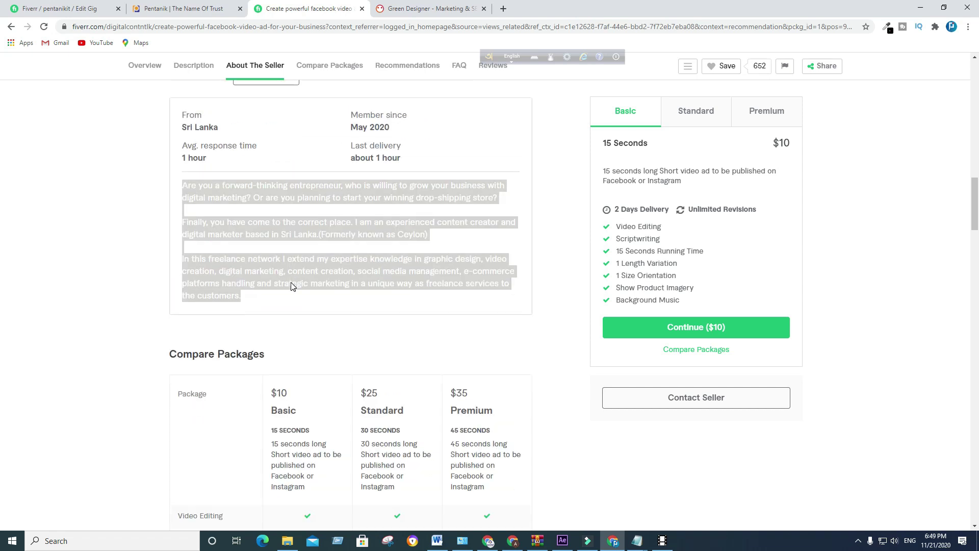
scroll(291, 286, down, 5)
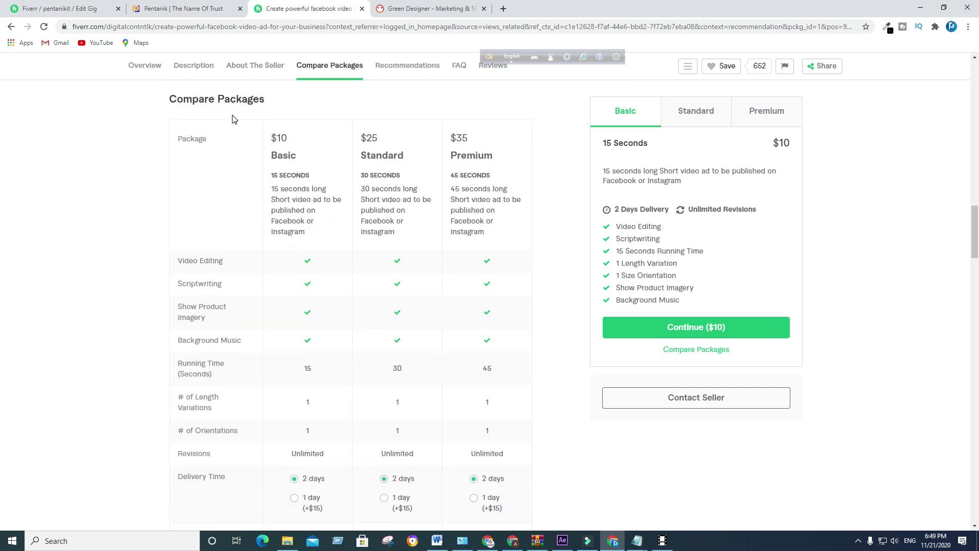
scroll(366, 340, up, 20)
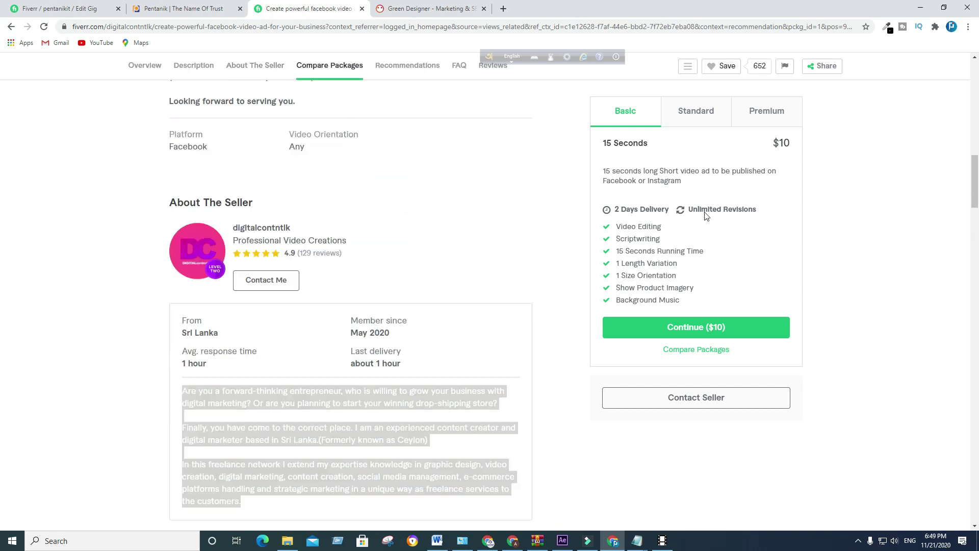
scroll(365, 340, down, 20)
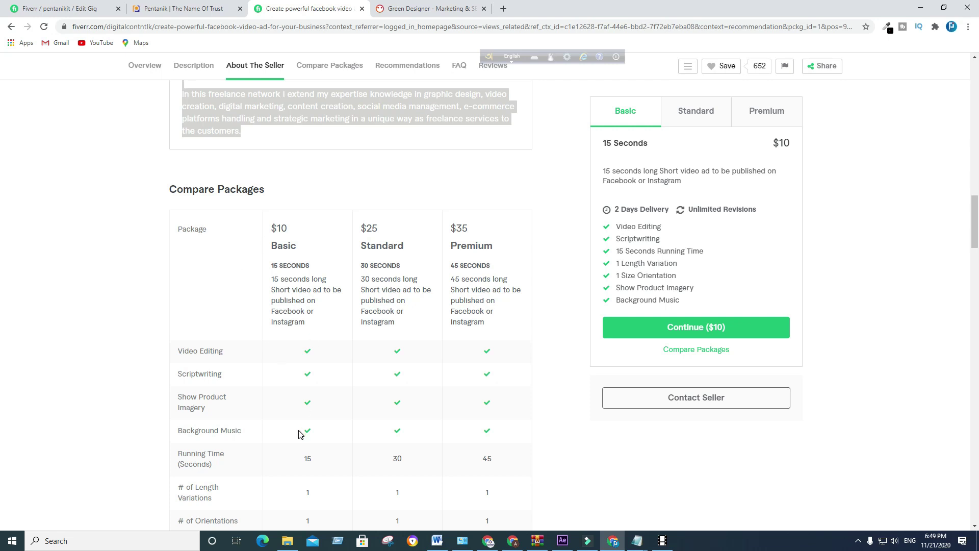
Step: Start the Basic package name with 'Ba' and the Standard package name with 'S'
click(43, 8)
click(373, 286)
click(381, 332)
click(403, 303)
click(445, 288)
click(370, 285)
text(Basic)
click(453, 282)
text(St)
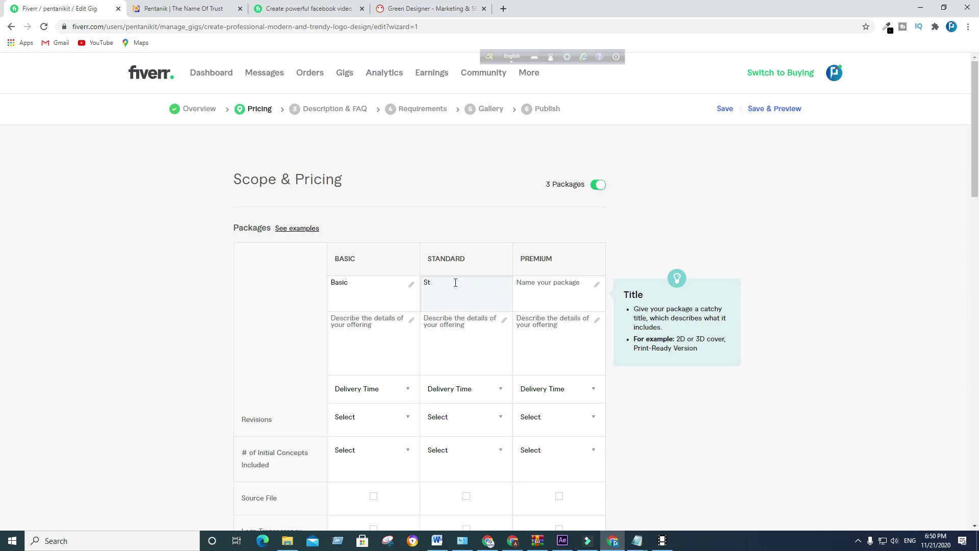
Step: Recheck the competitor gig, select the Basic package name text, and return to the competitor page
click(309, 8)
scroll(243, 274, up, 5)
scroll(243, 274, down, 6)
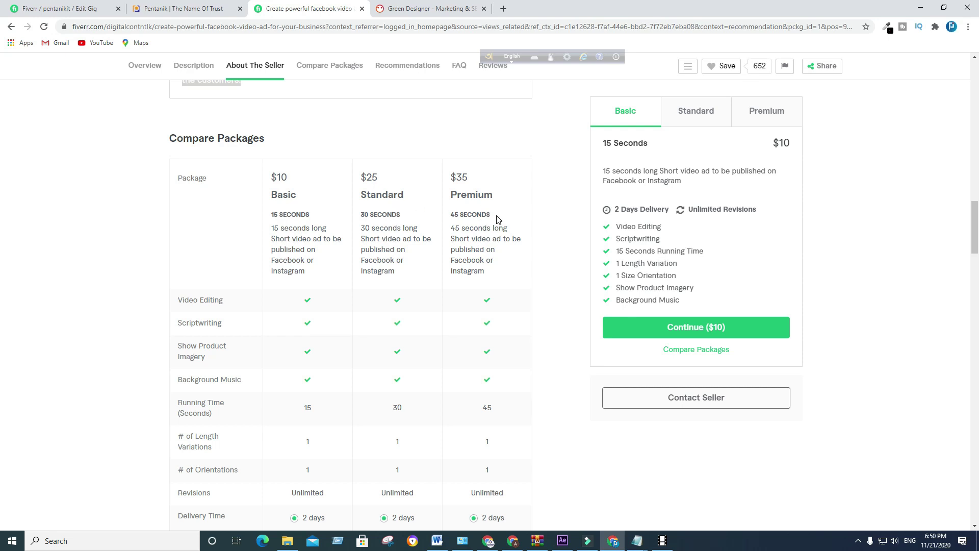
click(11, 8)
drag(354, 283, 311, 289)
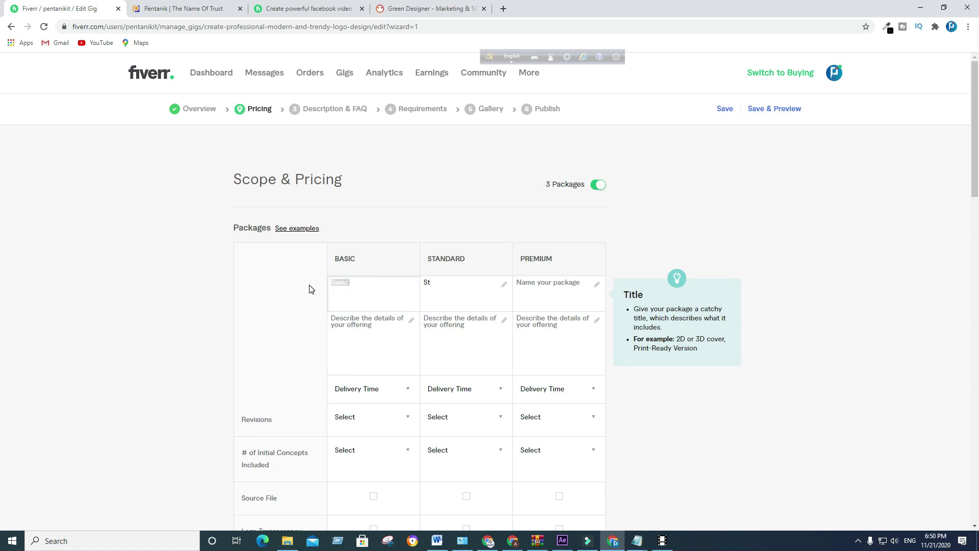
click(389, 331)
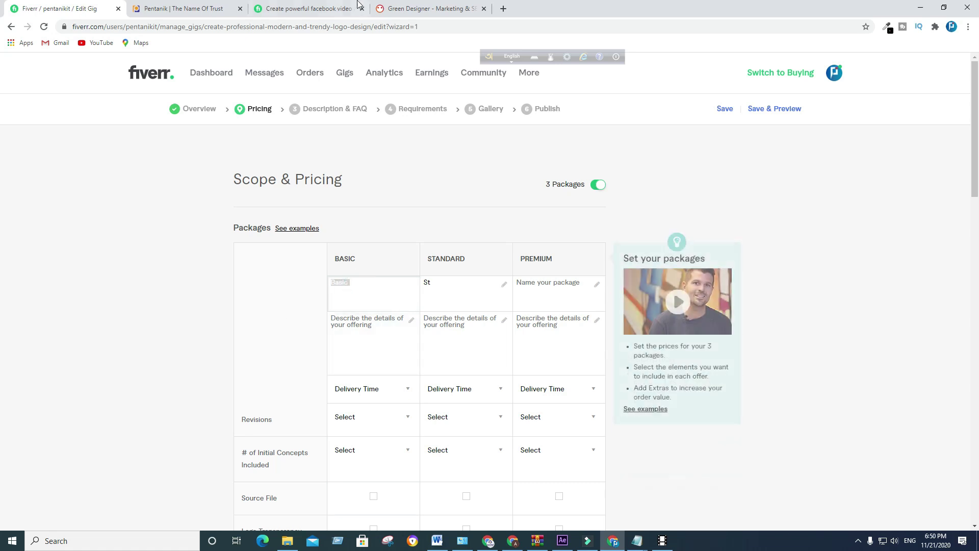
click(306, 8)
scroll(144, 105, up, 10)
scroll(144, 105, up, 4)
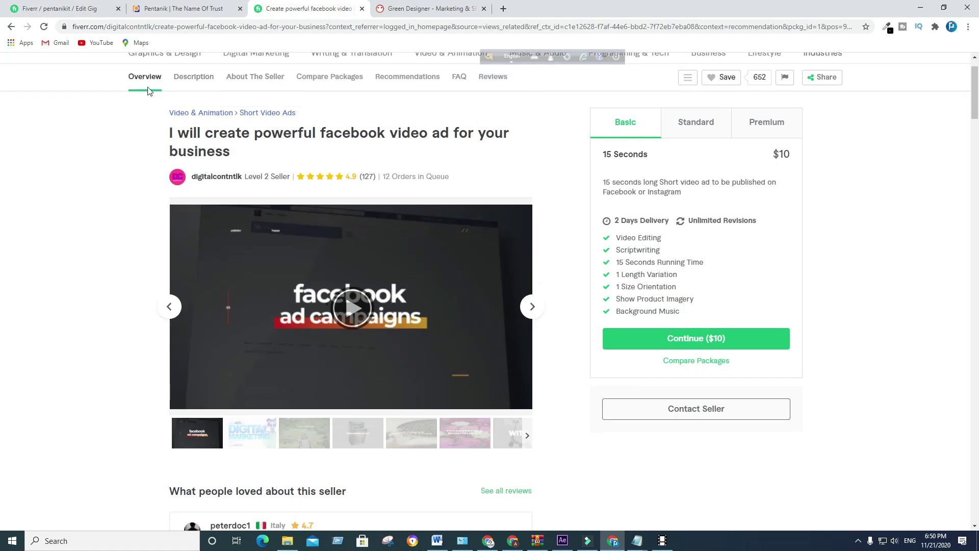
Step: Copy a top Logo Design gig's Basic title into the Basic package name as 'BASIC PACK - FOR STARTIN'
mouse_move(153, 103)
click(160, 153)
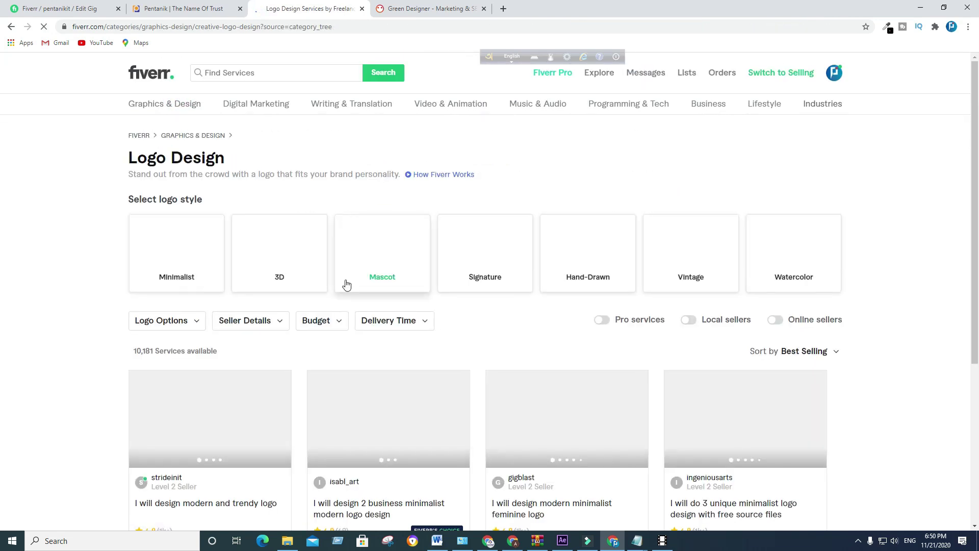
scroll(300, 306, down, 5)
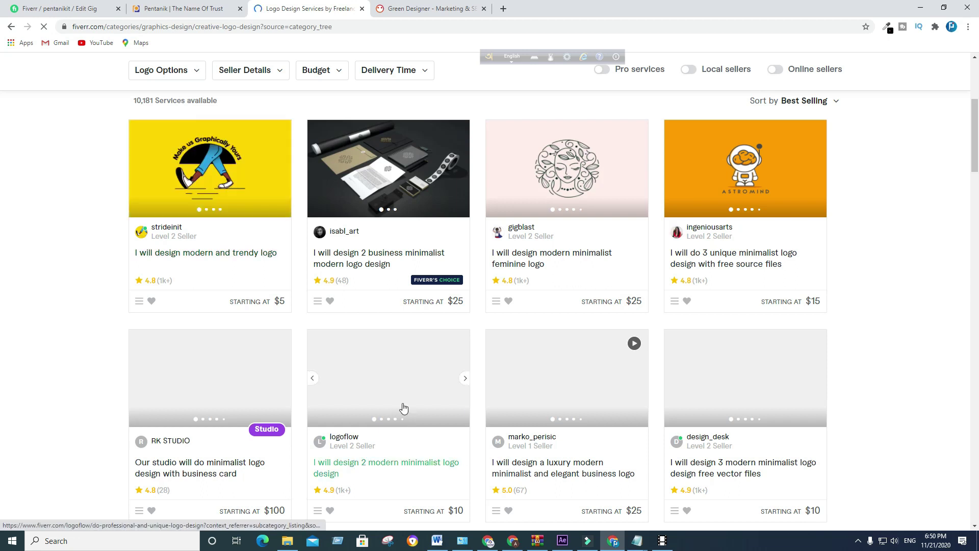
click(426, 398)
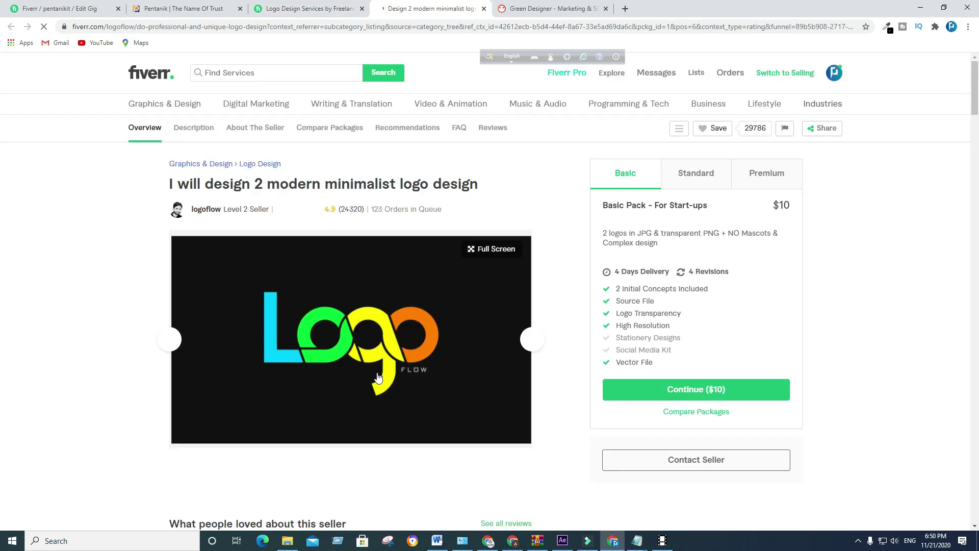
scroll(376, 379, down, 8)
scroll(378, 378, down, 15)
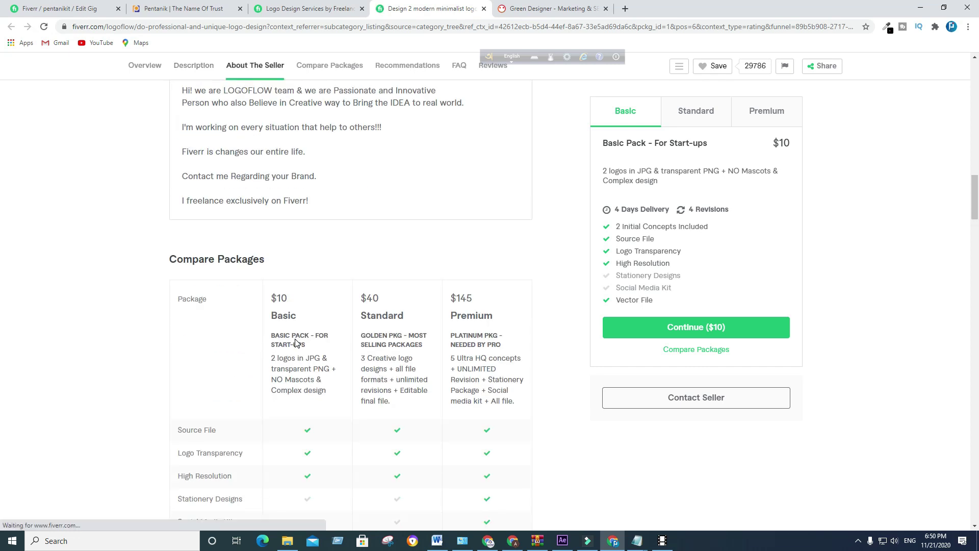
drag(312, 345, 271, 339)
key(ctrl+c)
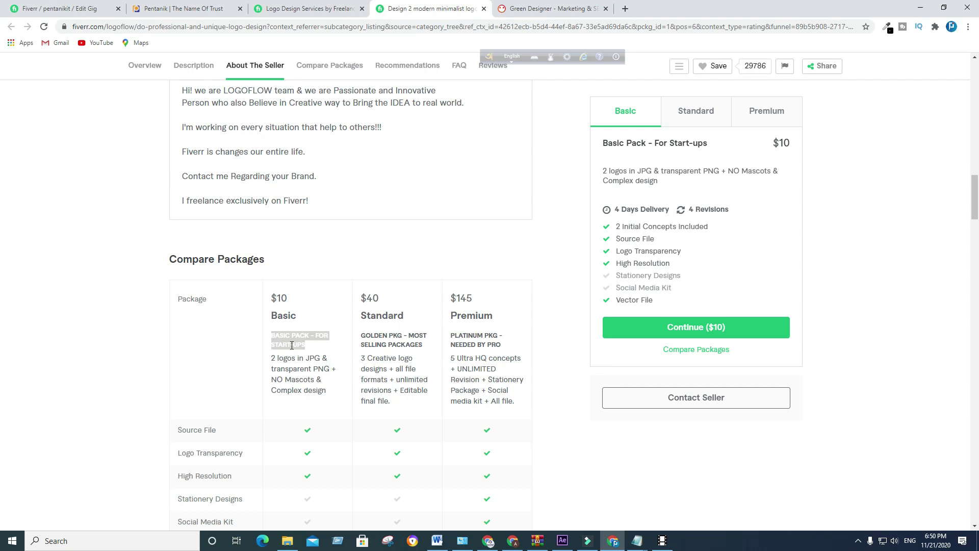
click(56, 9)
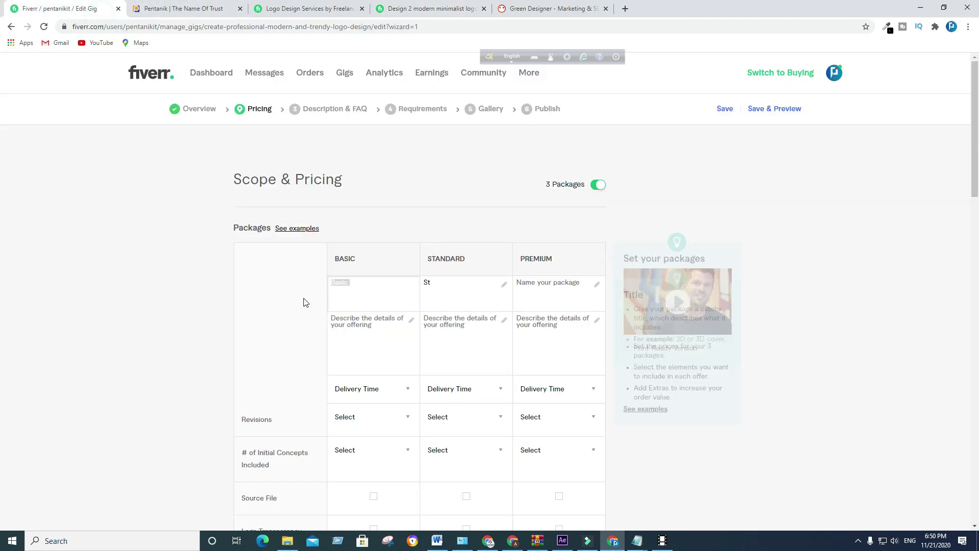
key(ctrl+v)
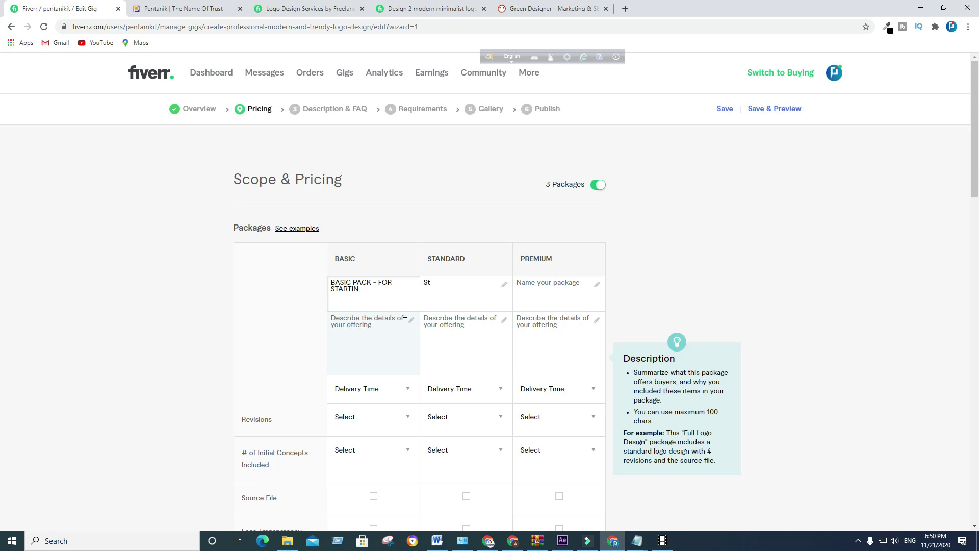
Step: Empty the Standard package name and go back to the competitor minimalist logo gig
click(472, 291)
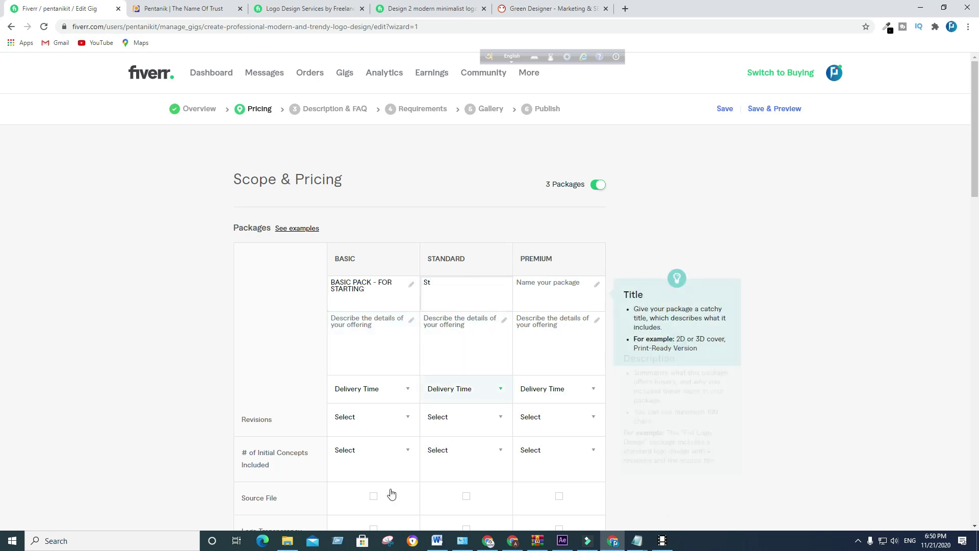
key(BackSpace)
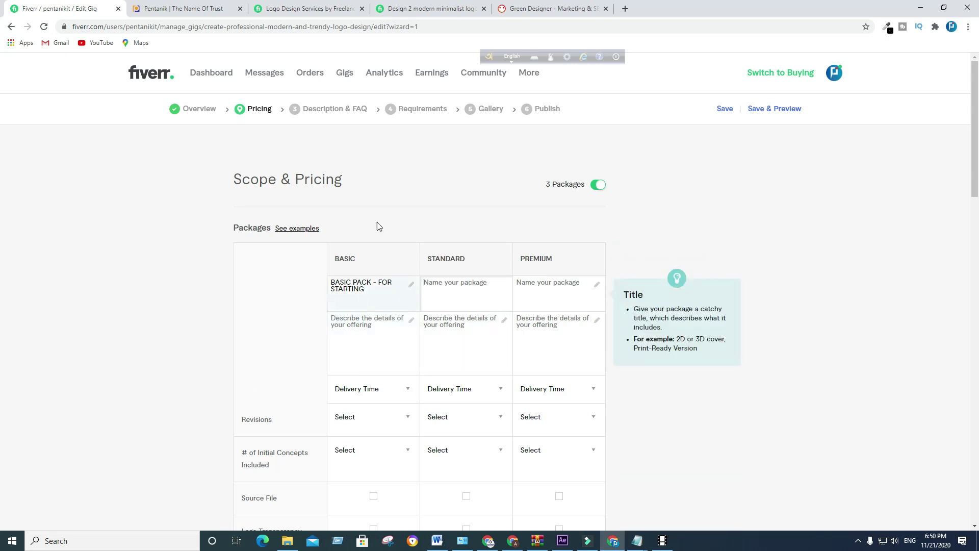
click(311, 8)
click(396, 10)
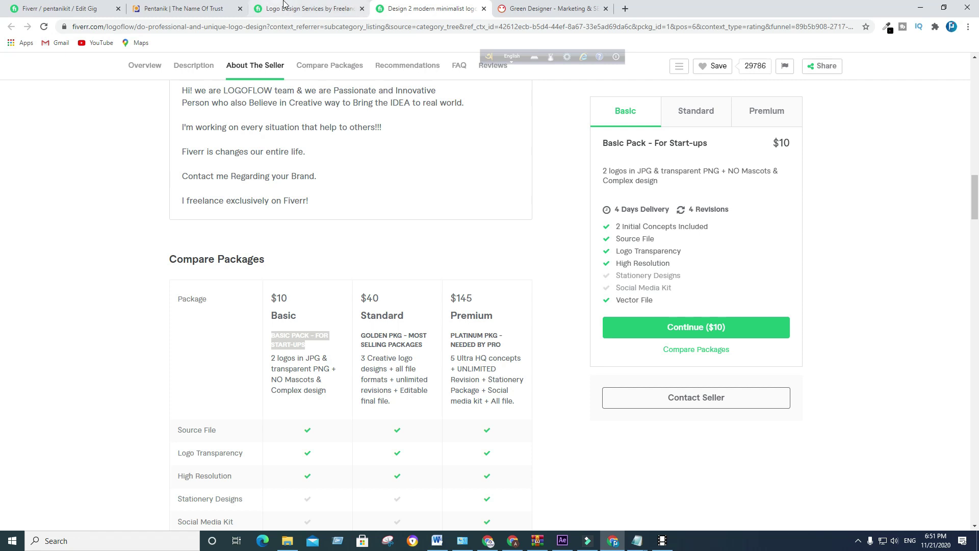
Step: Open the business and luxury minimalist logo gigs from the Logo Design listing and review their packages
click(306, 8)
right_click(382, 163)
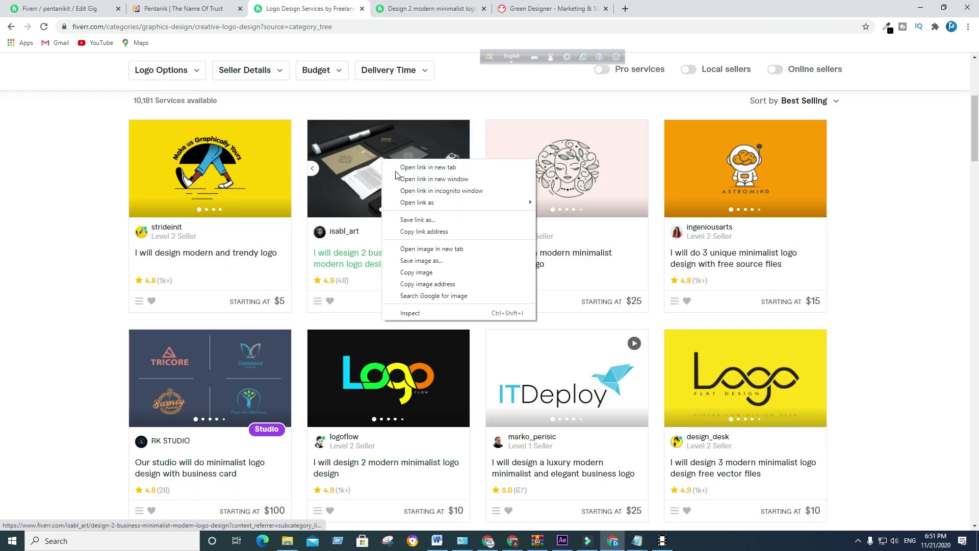
click(396, 169)
click(414, 10)
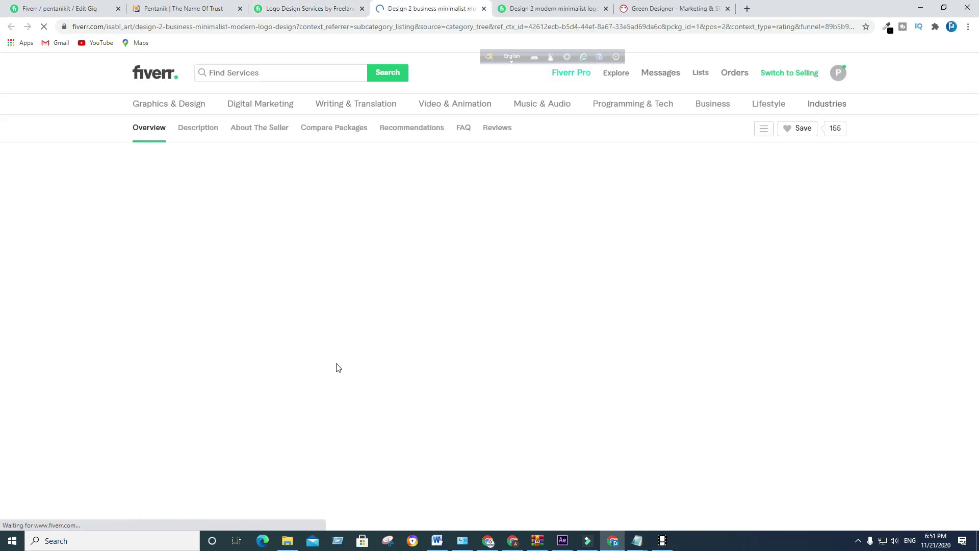
scroll(337, 367, down, 9)
scroll(318, 401, down, 16)
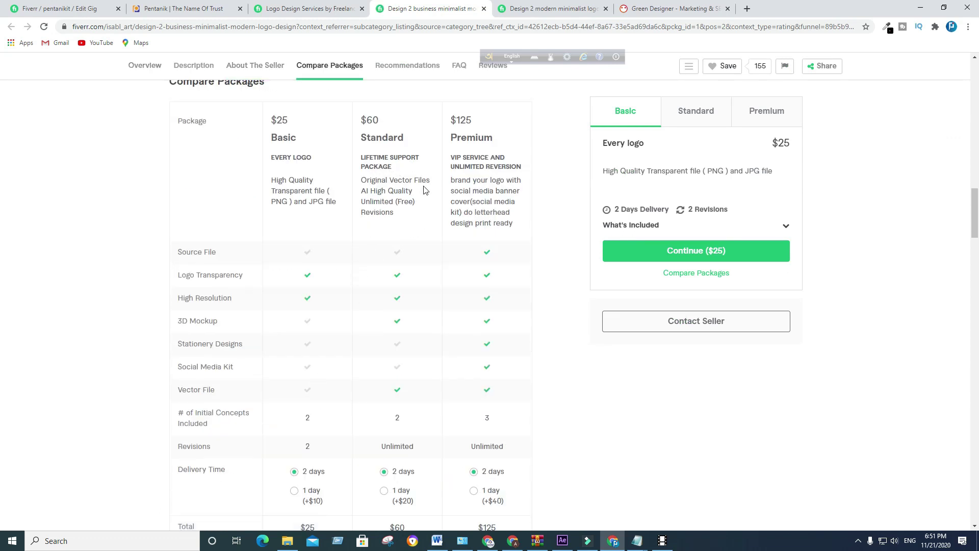
click(278, 4)
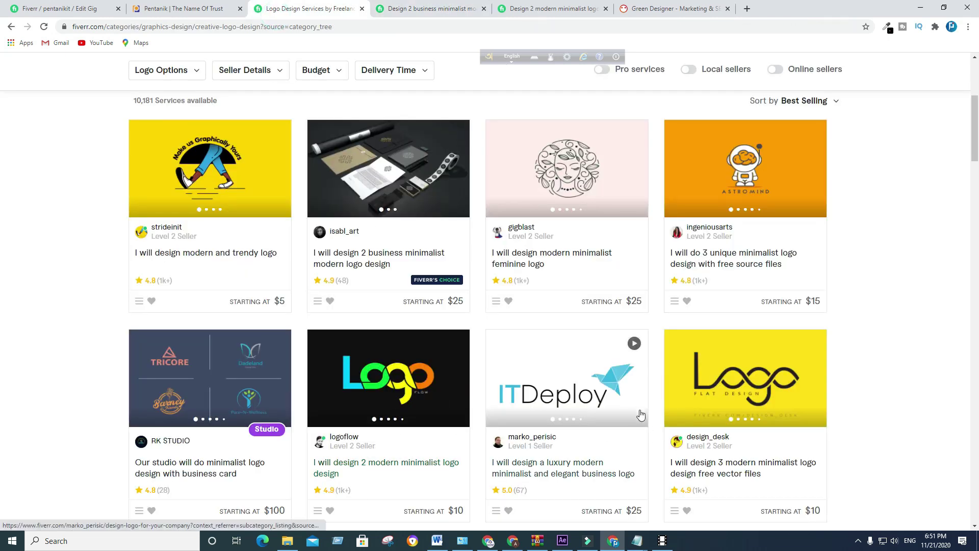
click(587, 398)
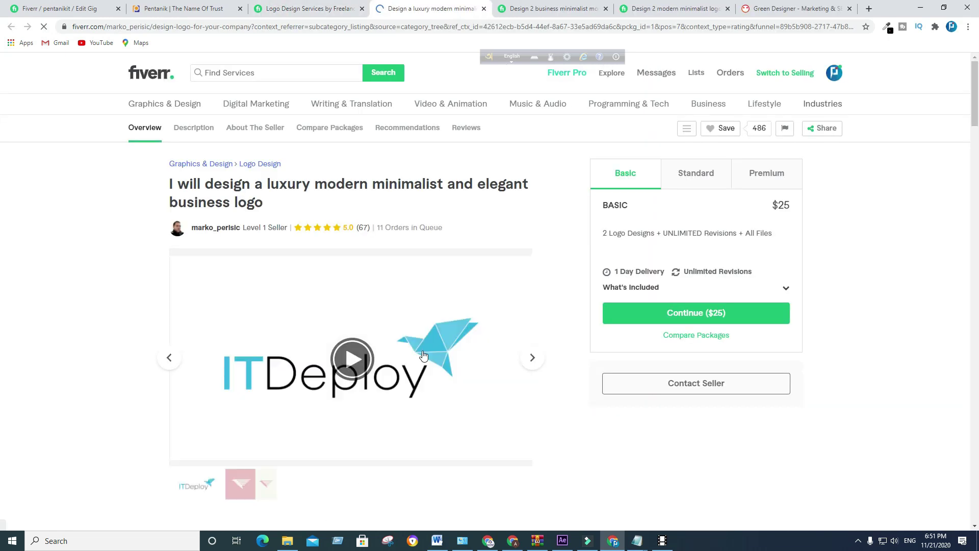
scroll(415, 372, down, 10)
scroll(414, 373, down, 15)
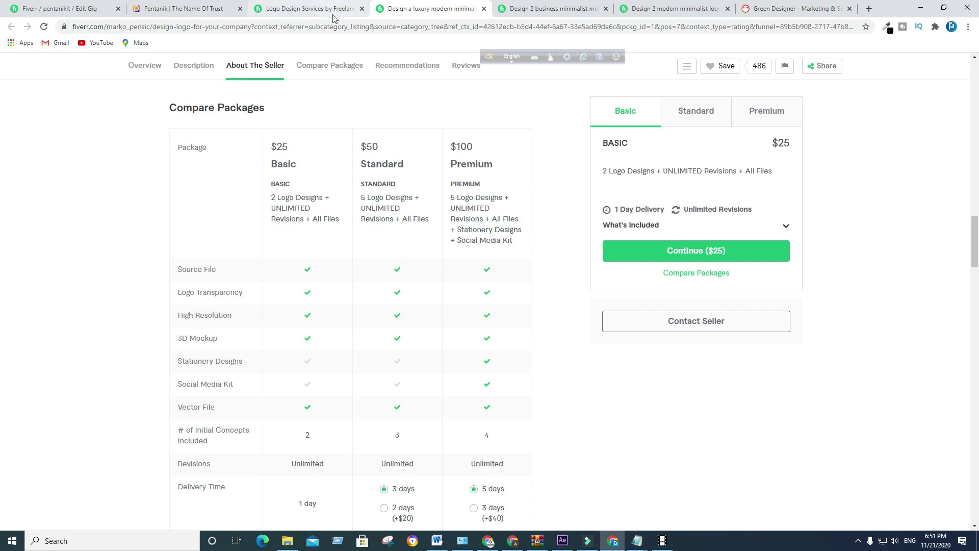
Step: Copy the Standard title 'TOP SELLING PACKAGE' from the flat minimalist logo gig and return to pricing
click(306, 9)
scroll(733, 346, down, 5)
click(733, 347)
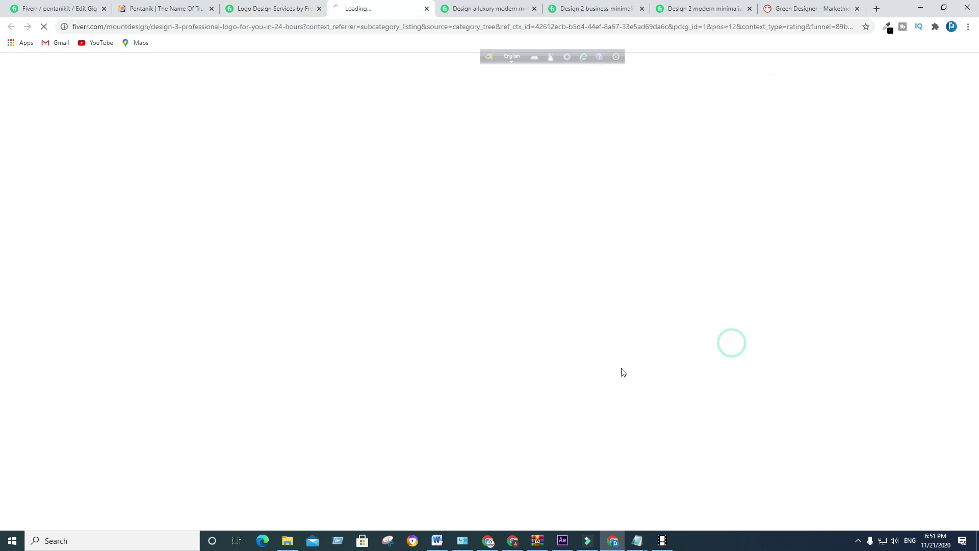
scroll(329, 363, down, 20)
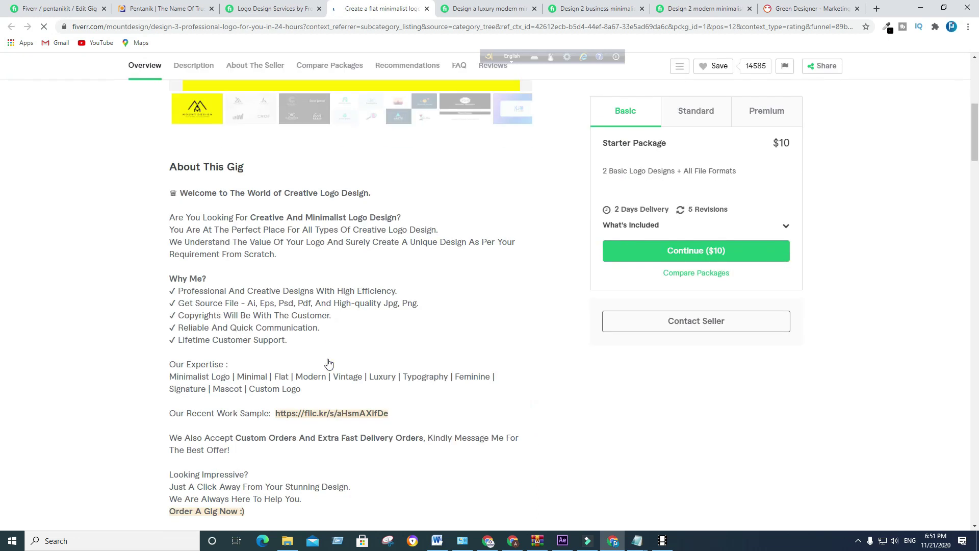
scroll(331, 361, down, 3)
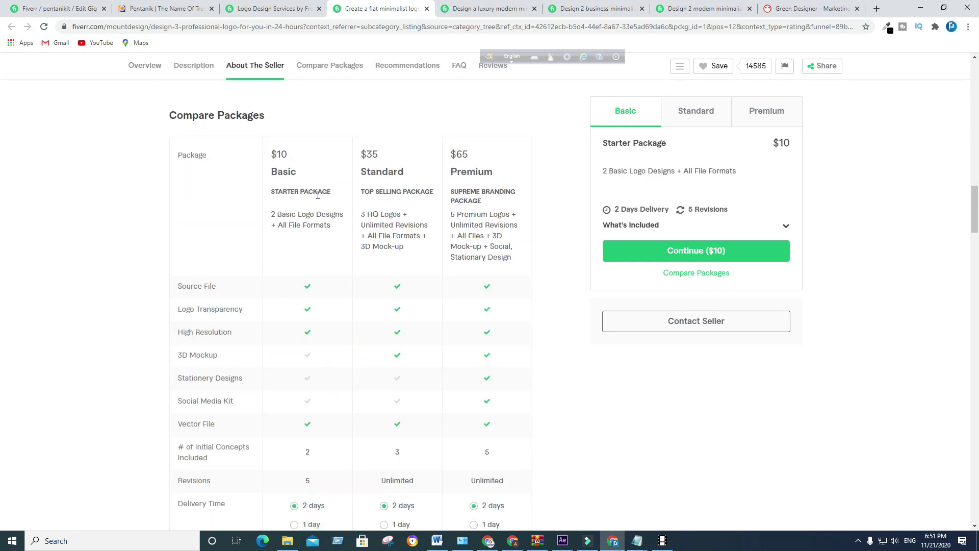
drag(362, 195, 437, 198)
key(ctrl+c)
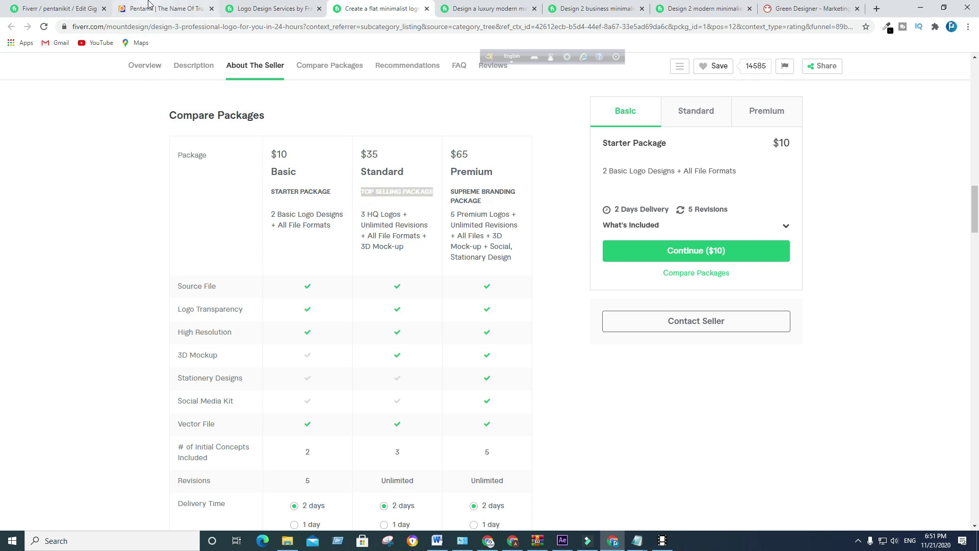
click(158, 9)
click(54, 8)
Step: Paste TOP SELLING PACKAGE from the notes as the Standard package name
mouse_move(635, 541)
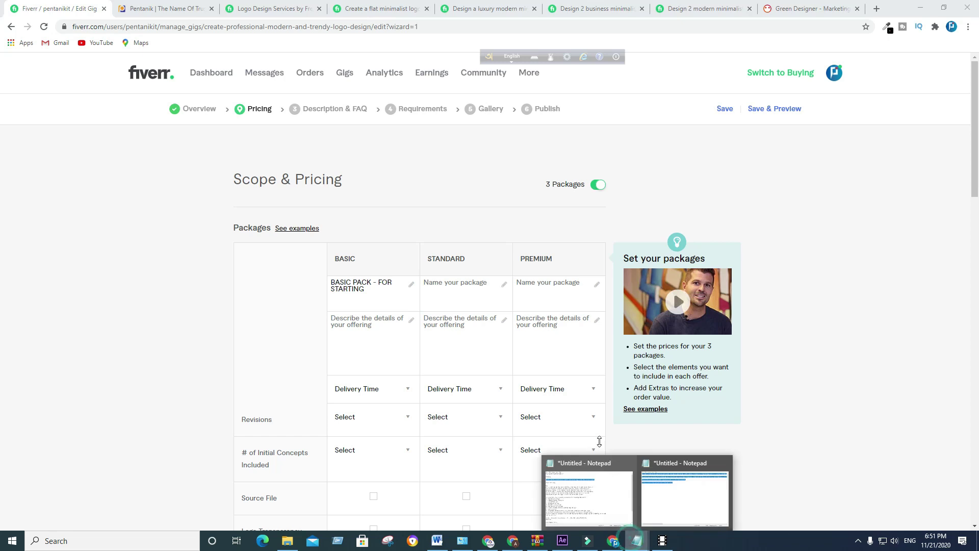
click(690, 518)
key(ctrl+v)
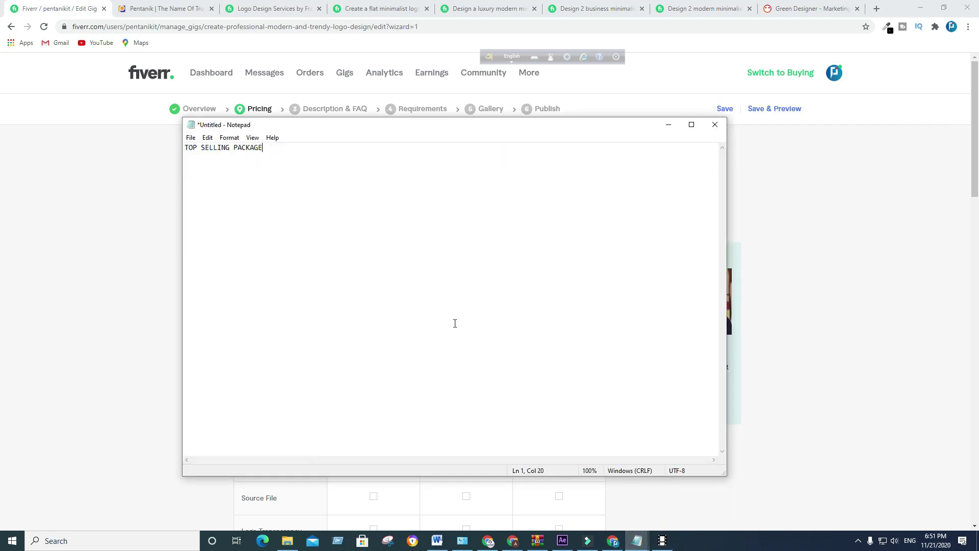
drag(274, 148, 124, 167)
key(ctrl+c)
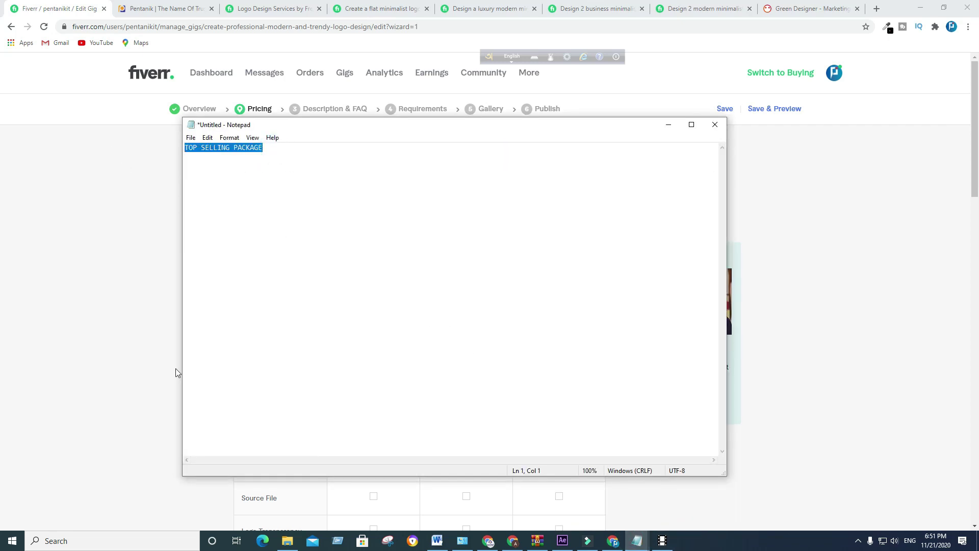
click(176, 373)
click(448, 287)
key(ctrl+v)
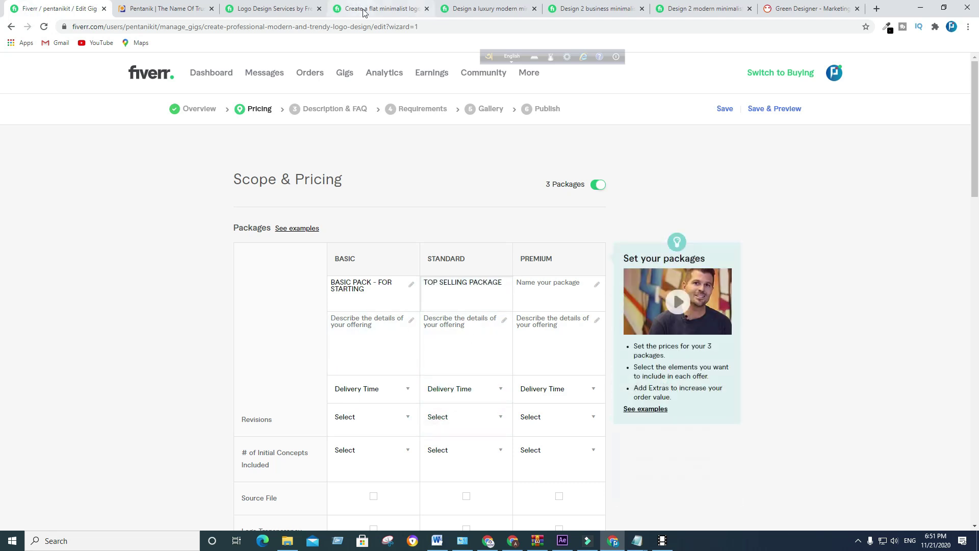
Step: Compare competitor logo gigs' package names, selecting SUPREME BRANDING PACKAGE for reference
click(297, 7)
click(380, 9)
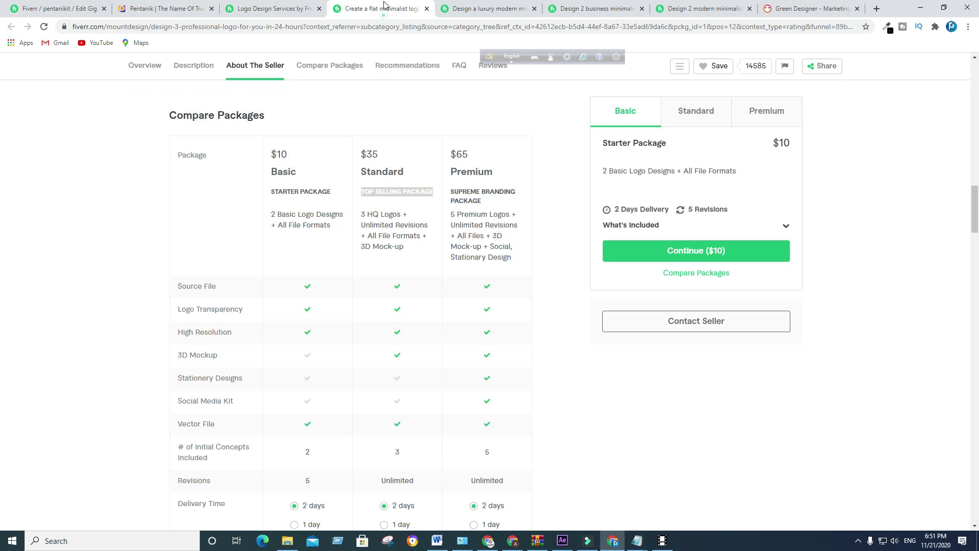
click(489, 10)
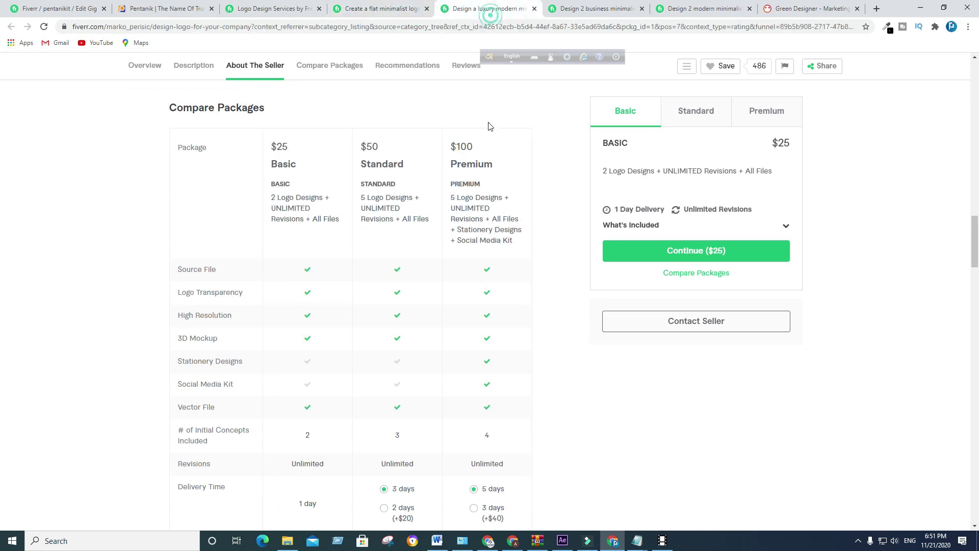
click(352, 10)
drag(480, 210, 499, 202)
Step: Name the Premium package PREMIUM BRANDING PACKAGE
click(51, 9)
click(553, 292)
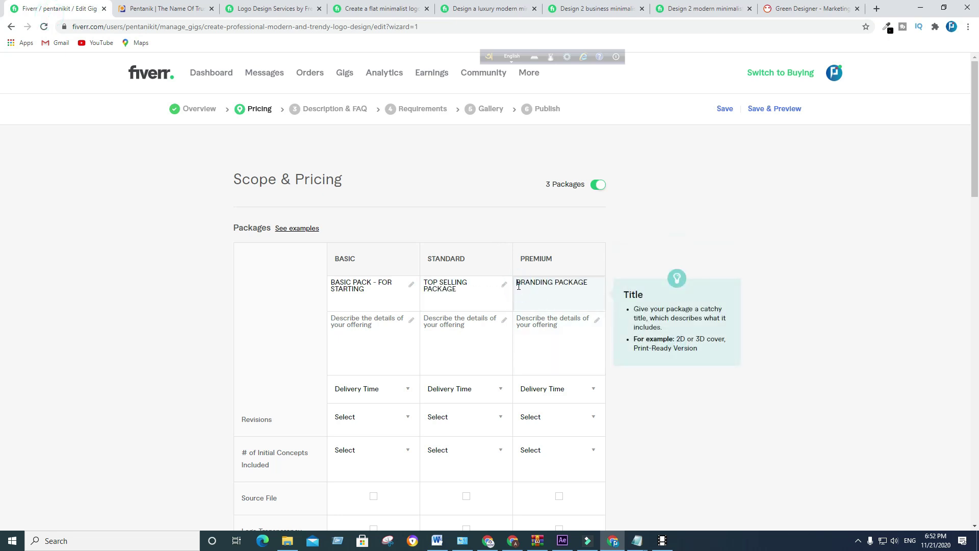
text(Preremium)
click(374, 331)
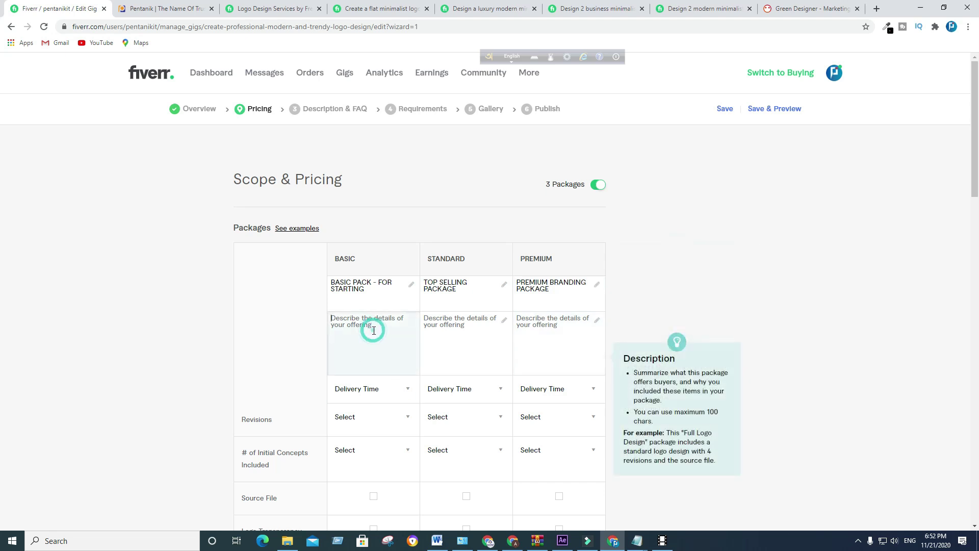
click(270, 8)
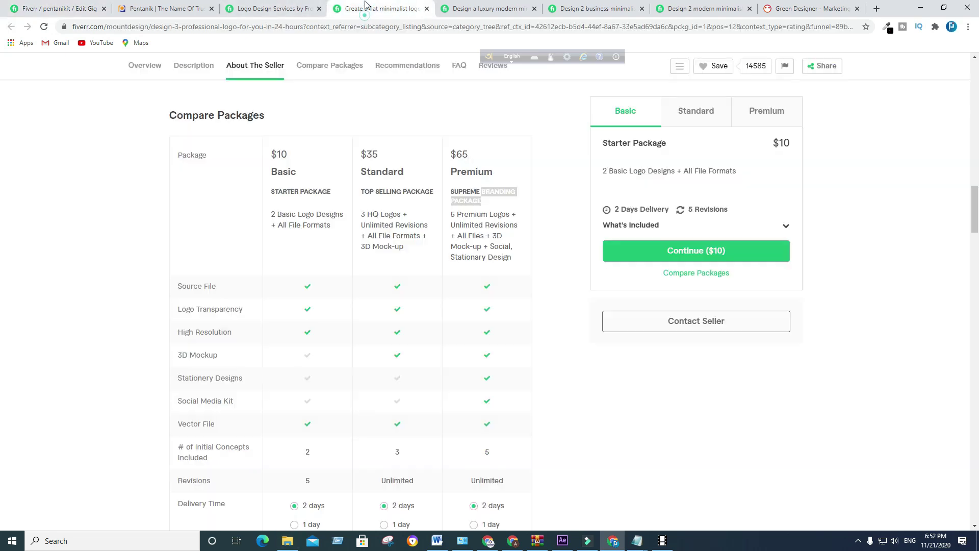
click(61, 10)
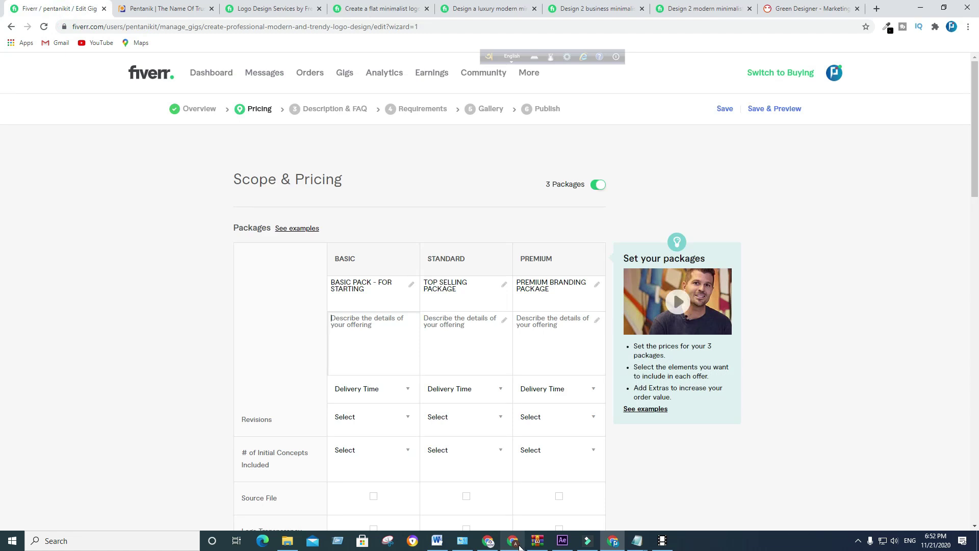
click(437, 541)
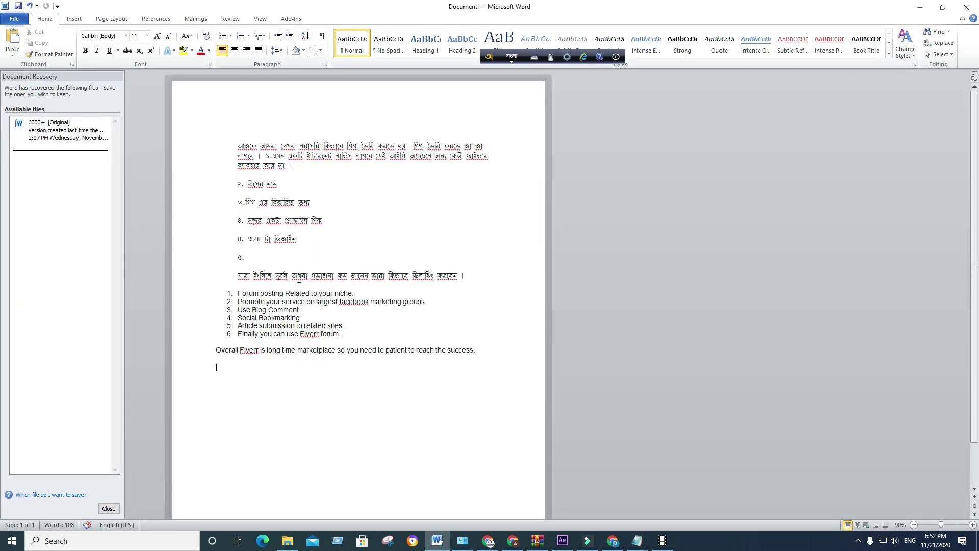
click(637, 541)
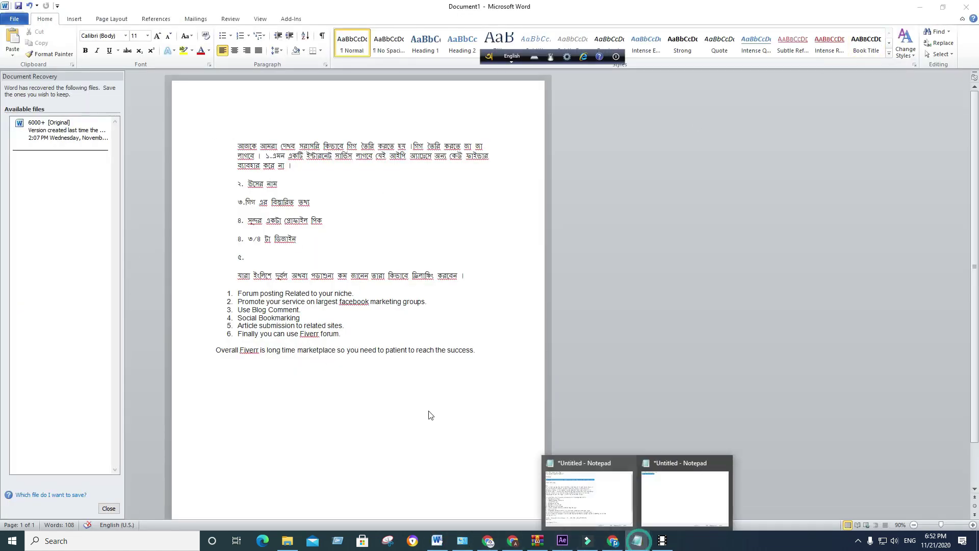
click(582, 520)
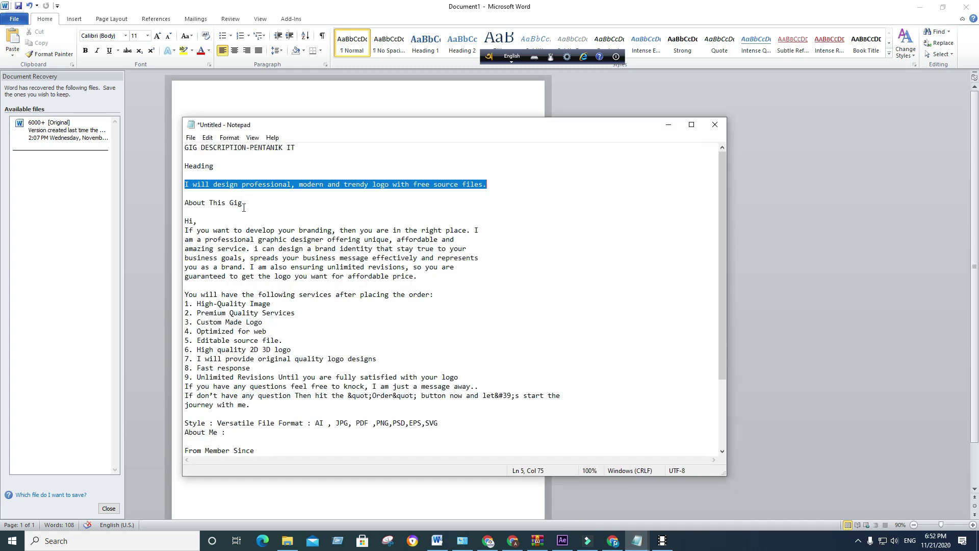
click(225, 203)
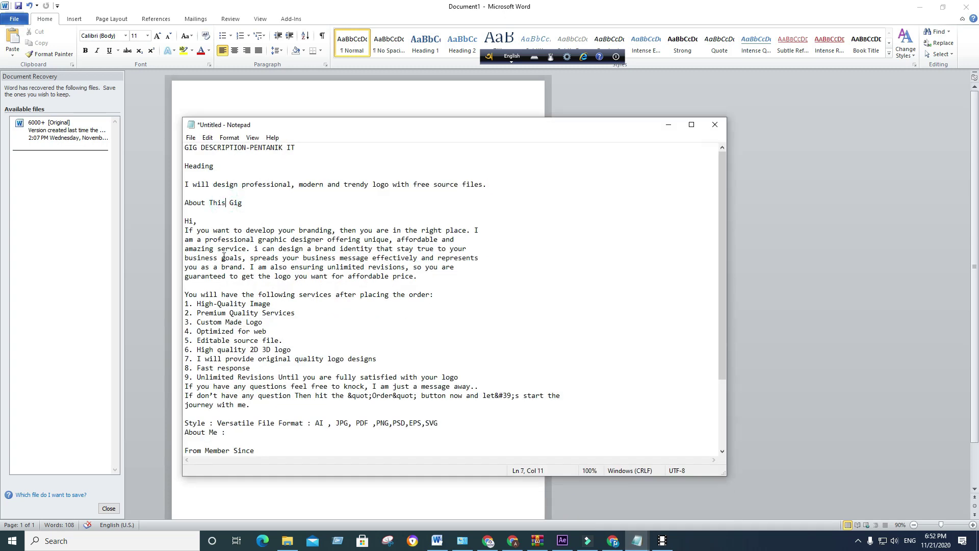
scroll(237, 318, down, 4)
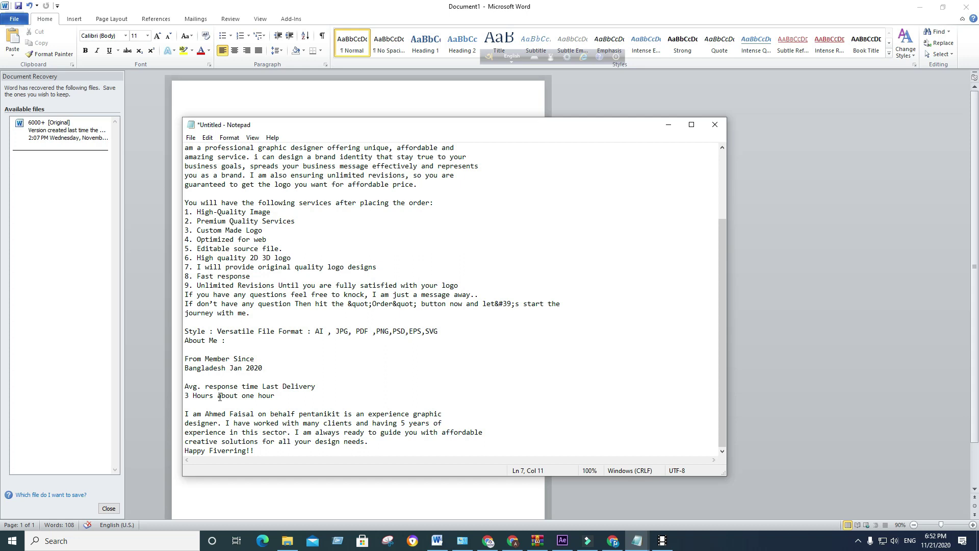
scroll(243, 386, up, 4)
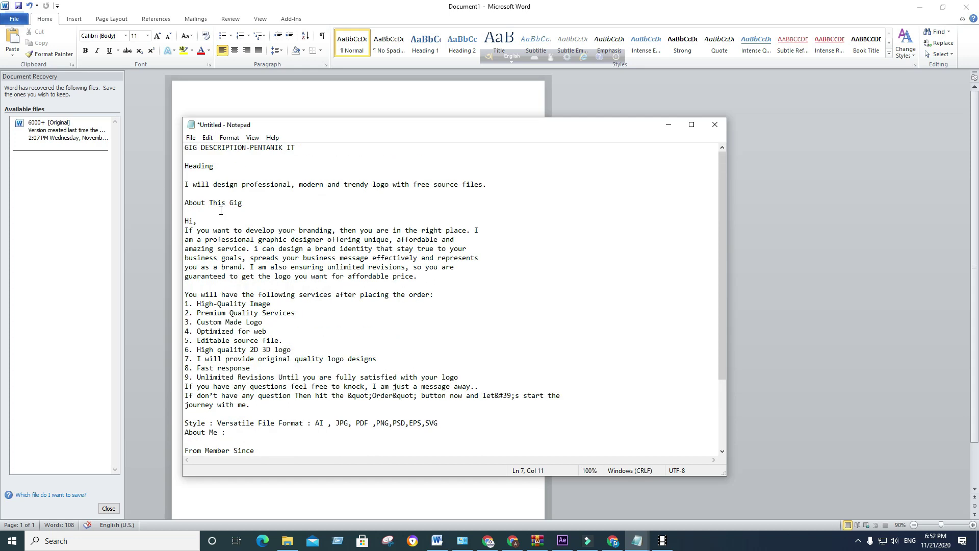
mouse_move(514, 543)
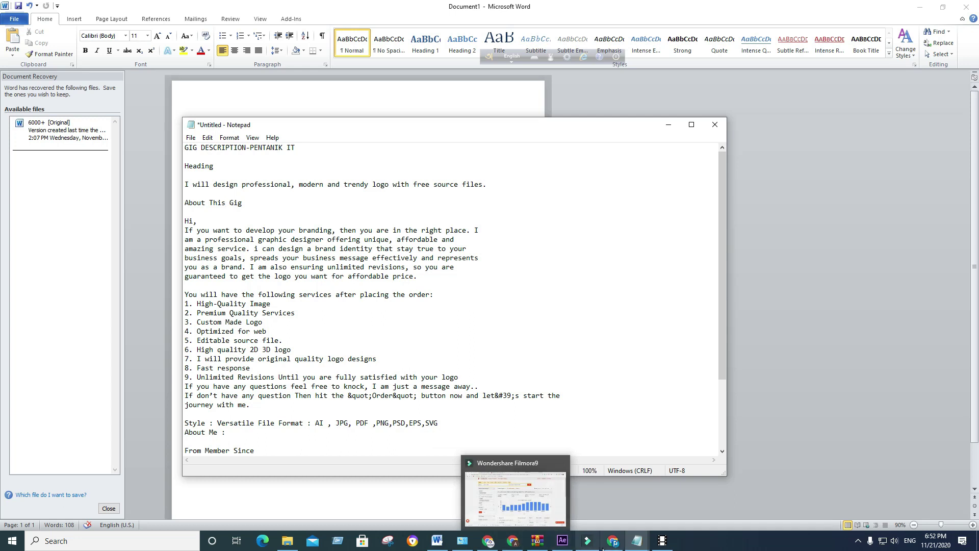
click(612, 545)
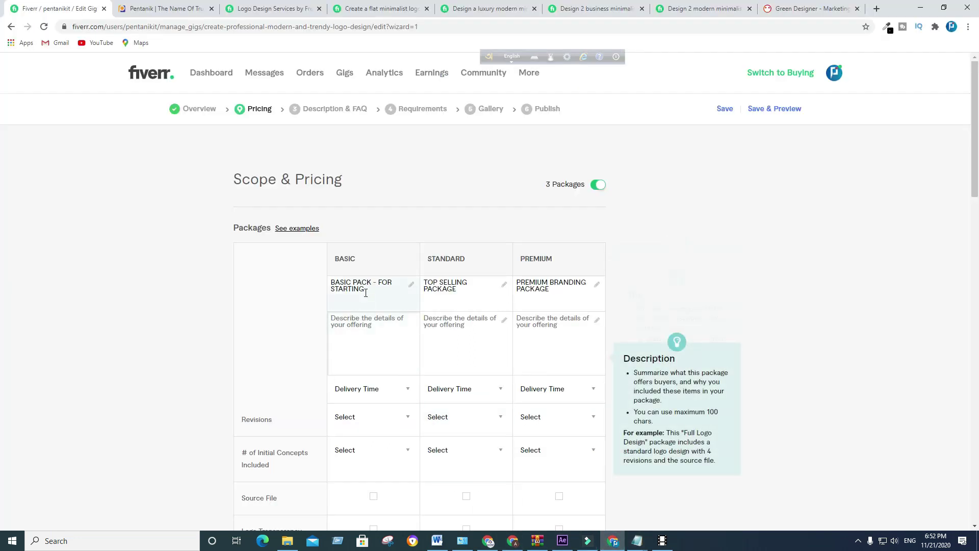
Step: Copy the competitor's Basic package description into the Notepad notes
scroll(412, 405, down, 2)
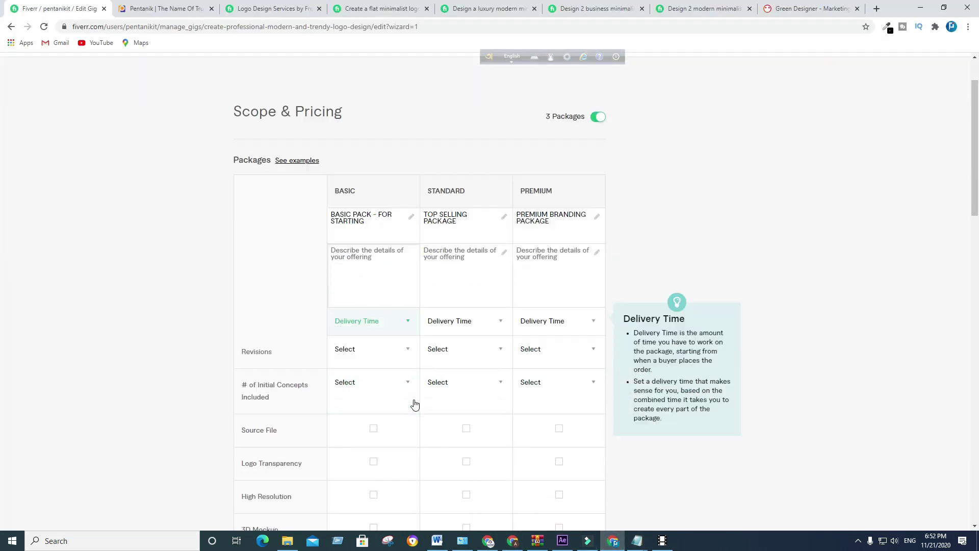
click(369, 227)
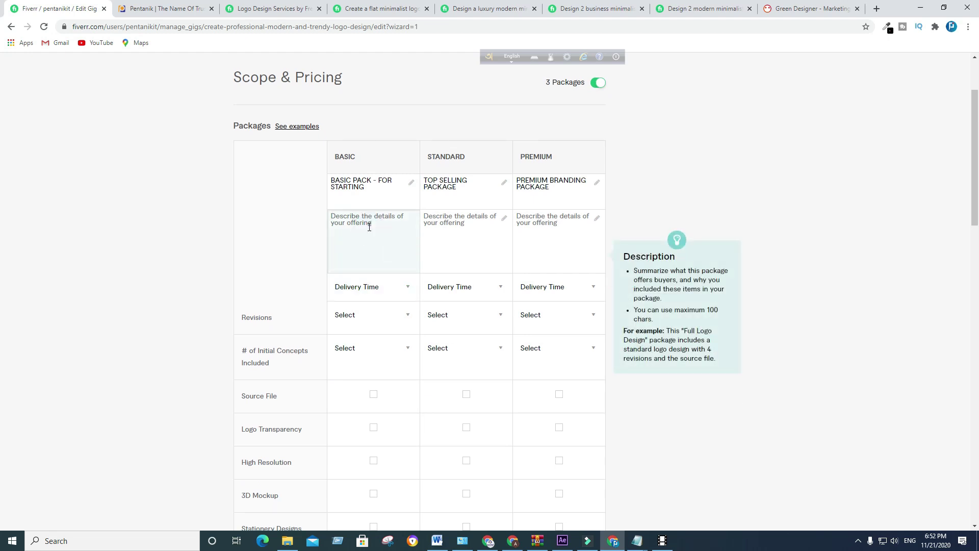
click(403, 11)
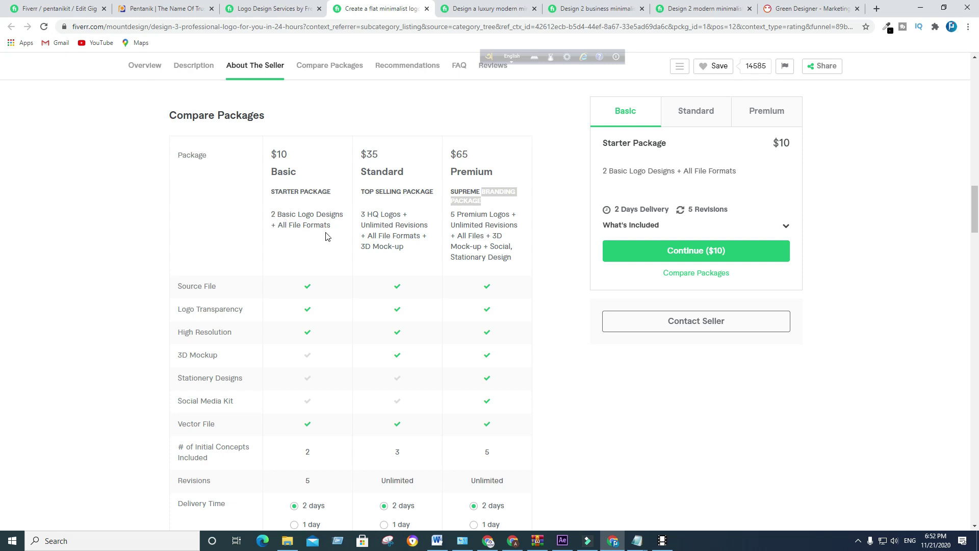
drag(273, 215, 320, 234)
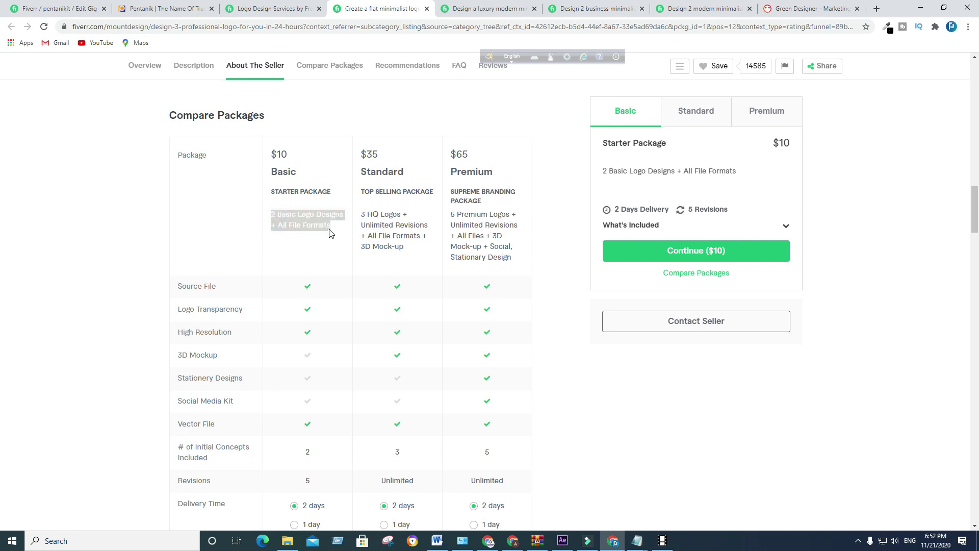
mouse_move(638, 541)
click(670, 483)
text(2 Basic Logo Designs + All File Formats)
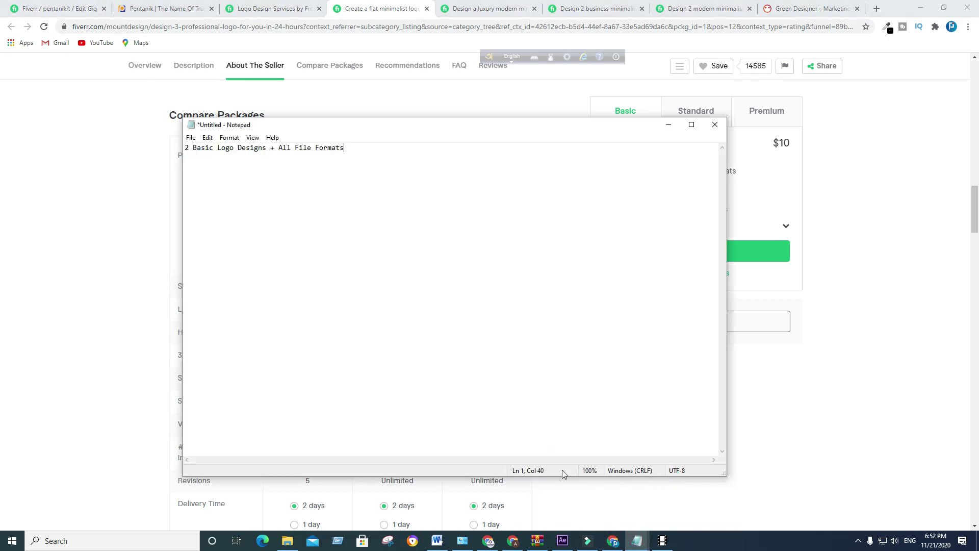
Step: Add the competitor's Standard and Premium descriptions to the notes as lines 2 and 3
click(274, 9)
click(377, 9)
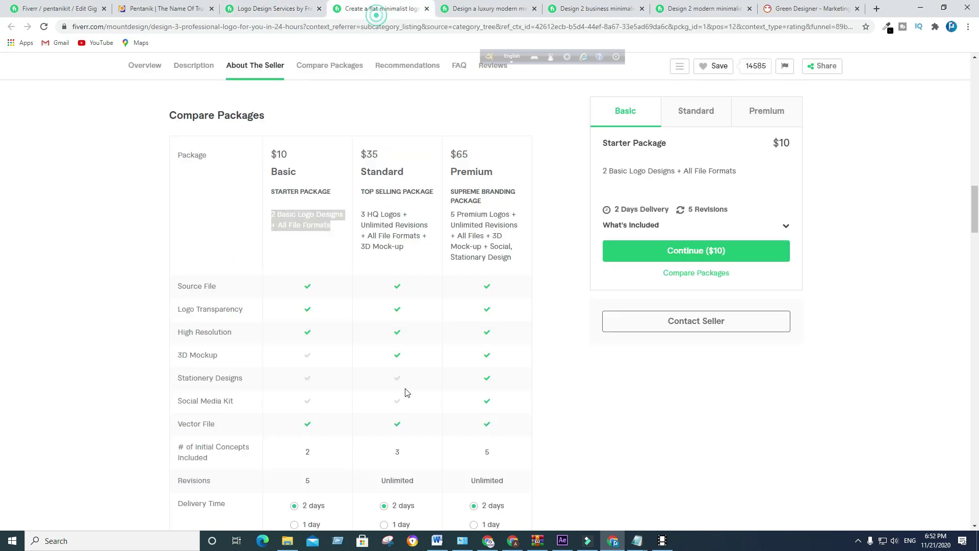
drag(361, 213, 412, 249)
key(ctrl+c)
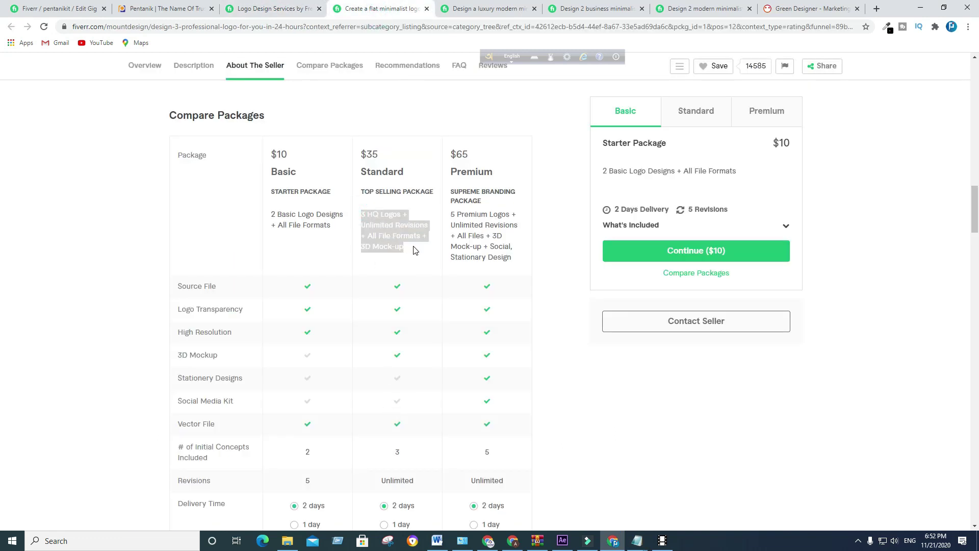
mouse_move(637, 541)
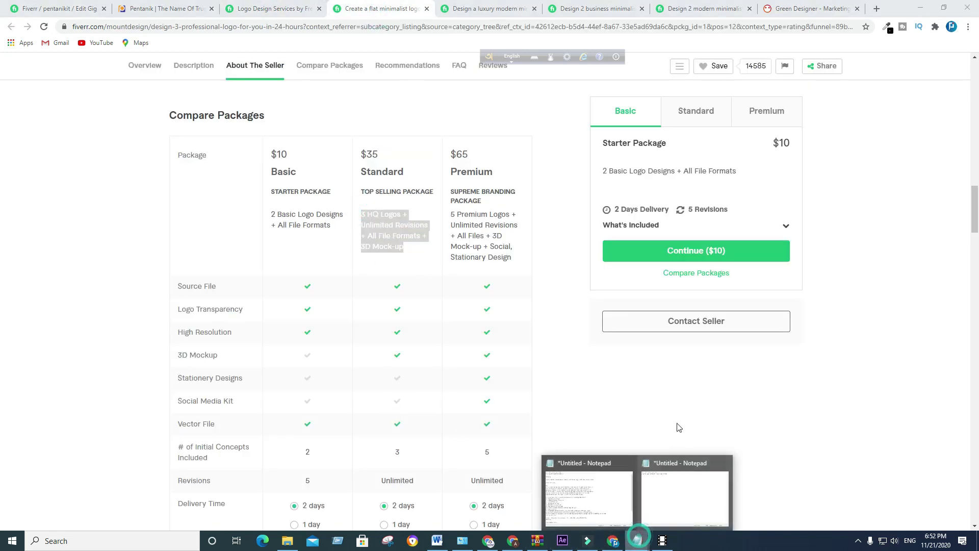
click(678, 509)
key(ctrl+v)
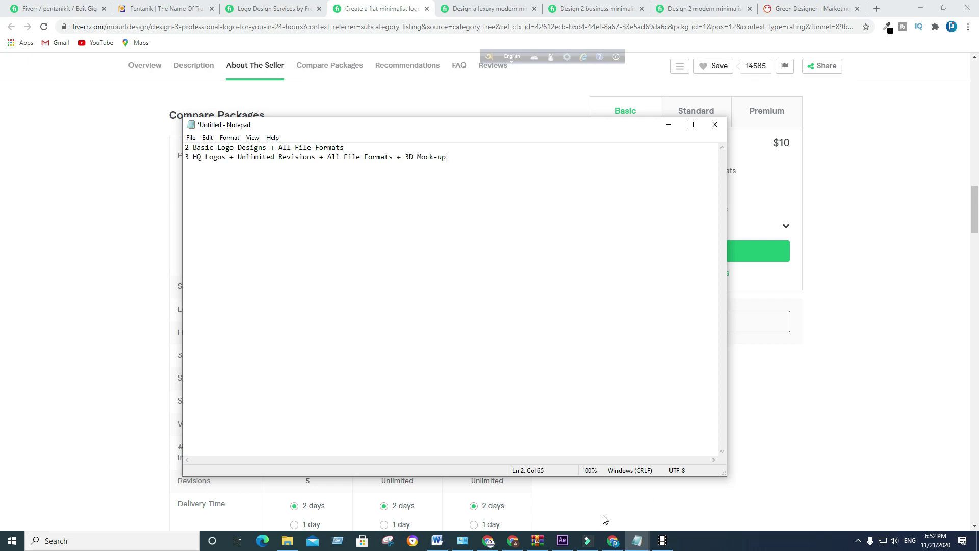
click(347, 7)
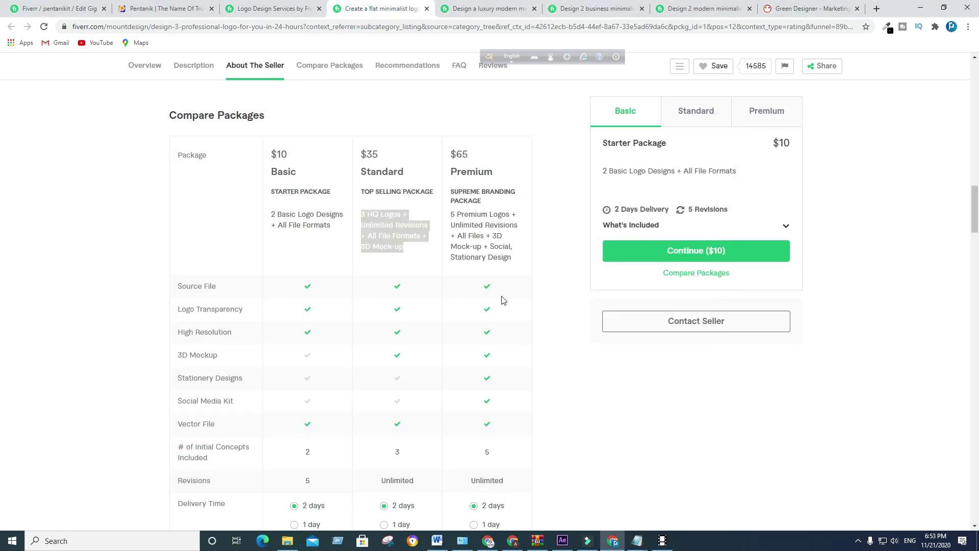
drag(448, 215, 522, 258)
key(ctrl+c)
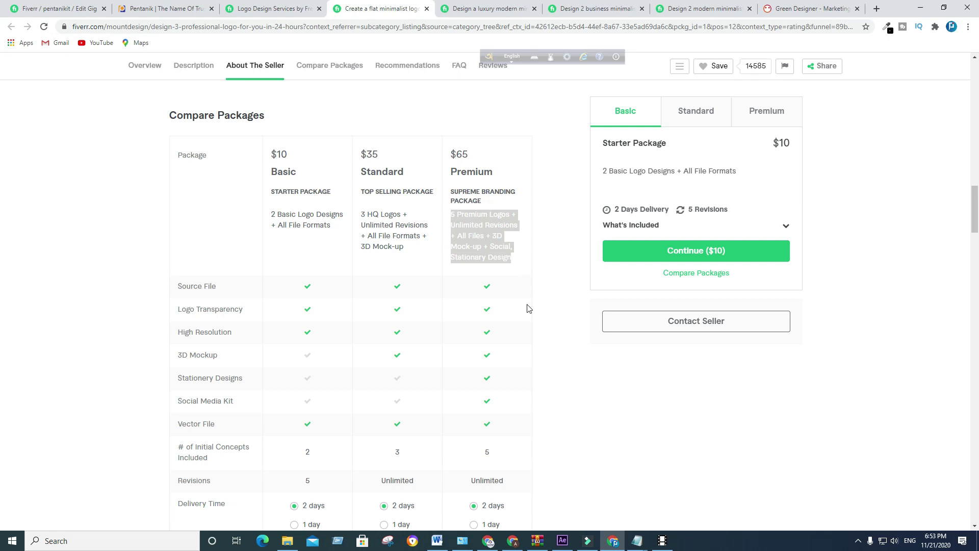
mouse_move(638, 541)
click(654, 463)
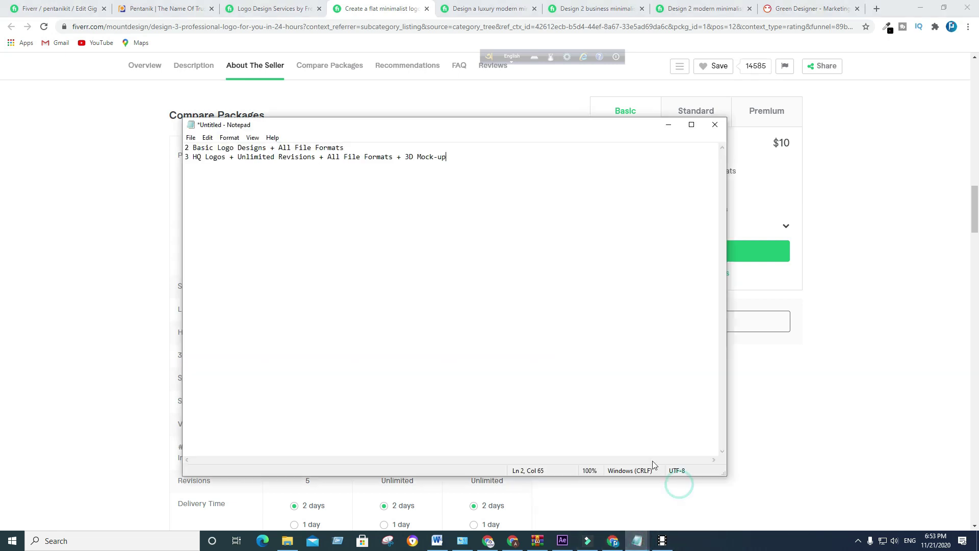
key(ctrl+v)
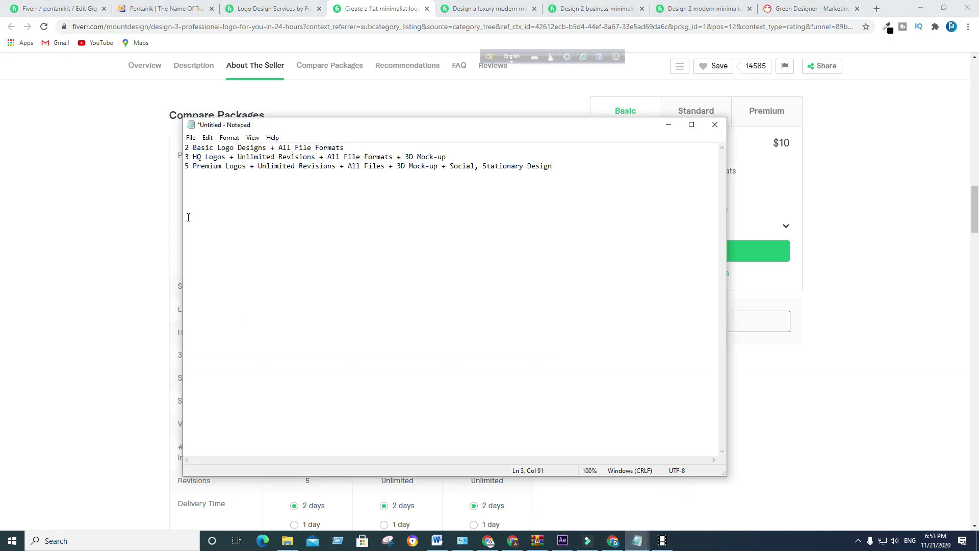
Step: Fill the Basic description with '2 Basic Logo Designs + All File Formats' from the notes
drag(454, 156, 431, 154)
drag(357, 146, 136, 150)
key(ctrl+c)
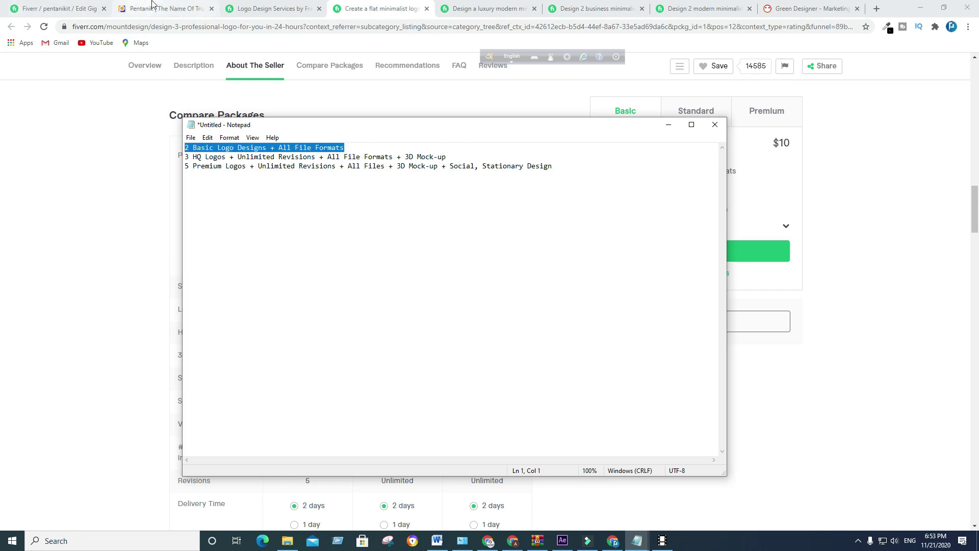
click(75, 9)
key(ctrl+v)
Step: Fill the Standard description with the 3 HQ Logos offering from note line 2
click(163, 8)
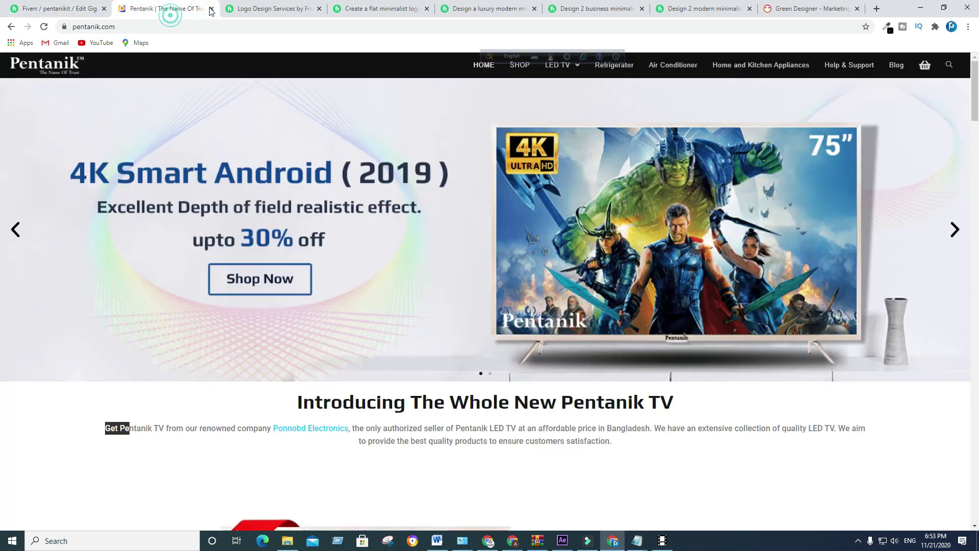
click(270, 9)
click(364, 14)
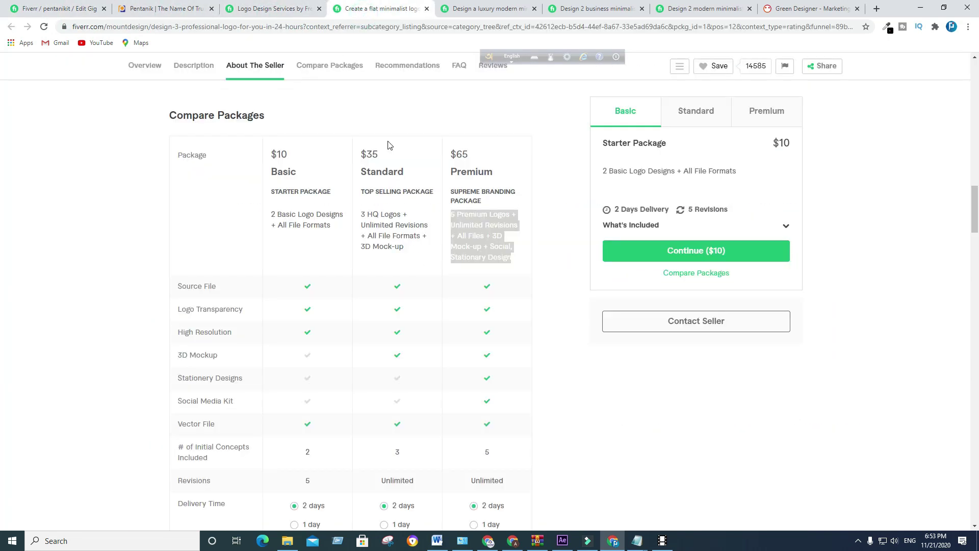
click(637, 541)
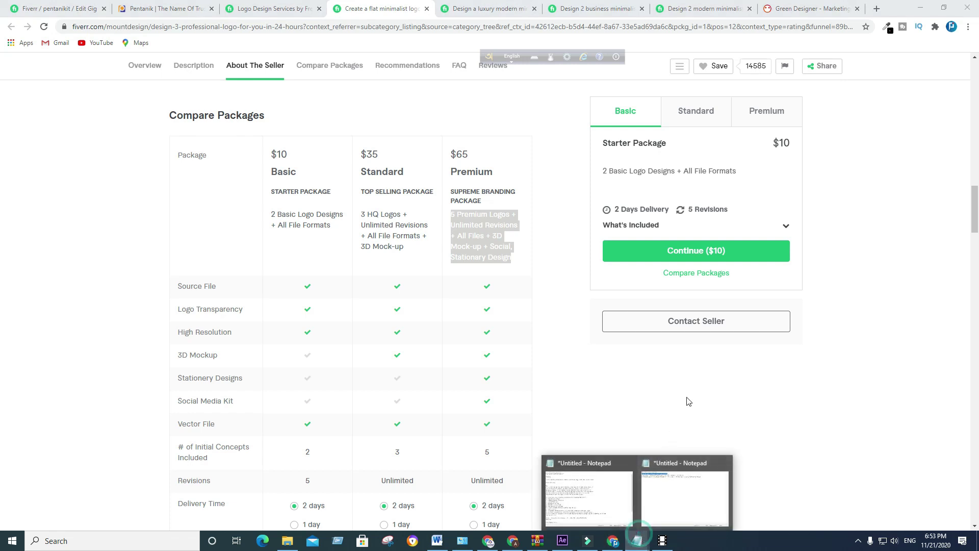
click(678, 500)
drag(460, 157, 162, 160)
key(ctrl+c)
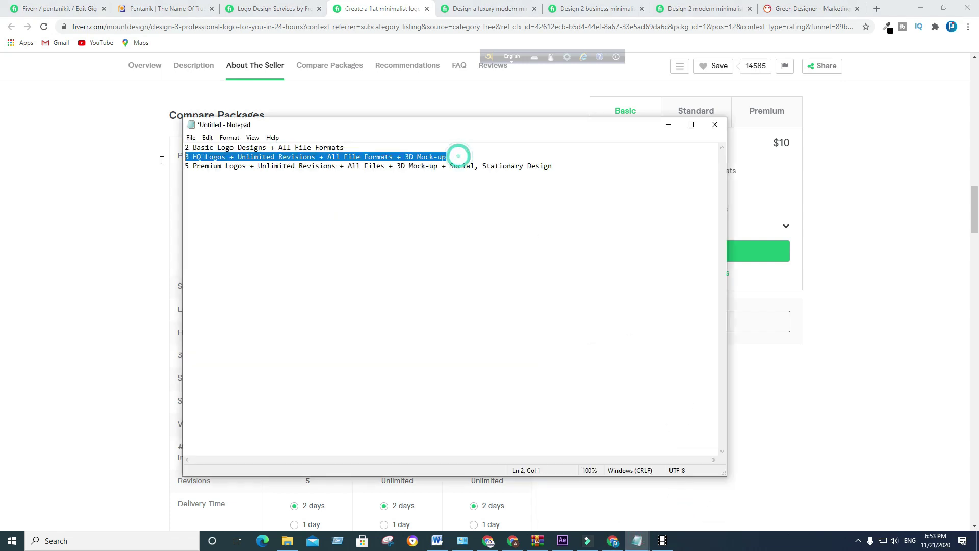
click(61, 9)
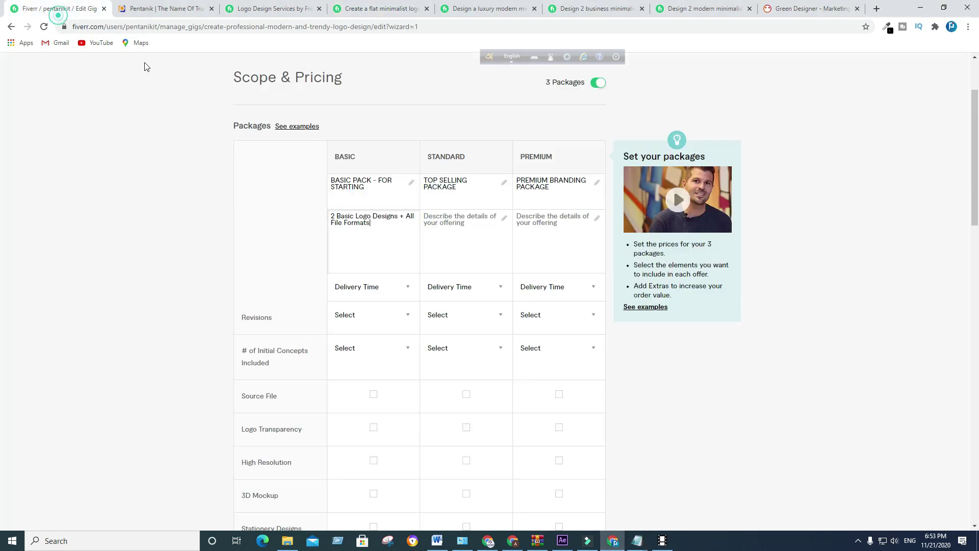
click(463, 237)
key(ctrl+v)
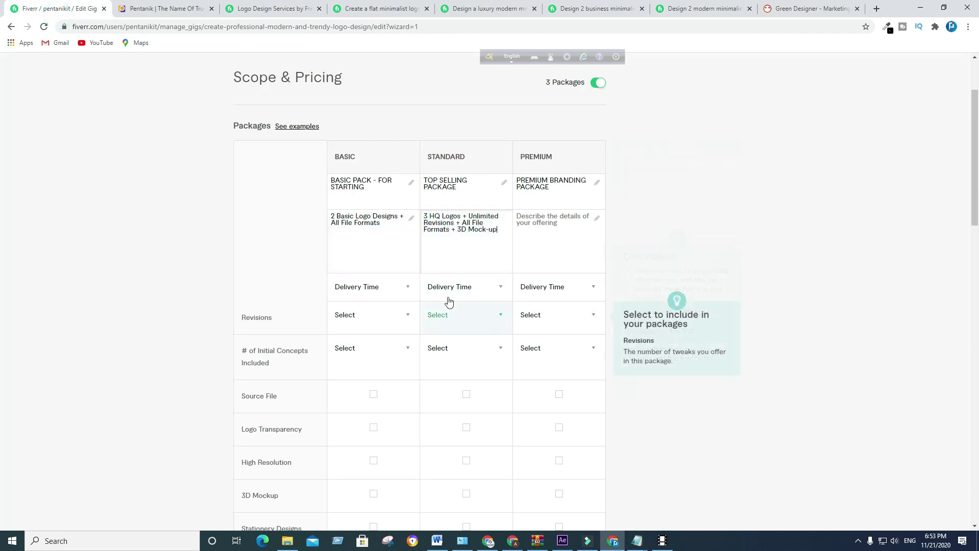
Step: Fill the Premium description with the 5 Premium Logos offering from note line 3
click(686, 492)
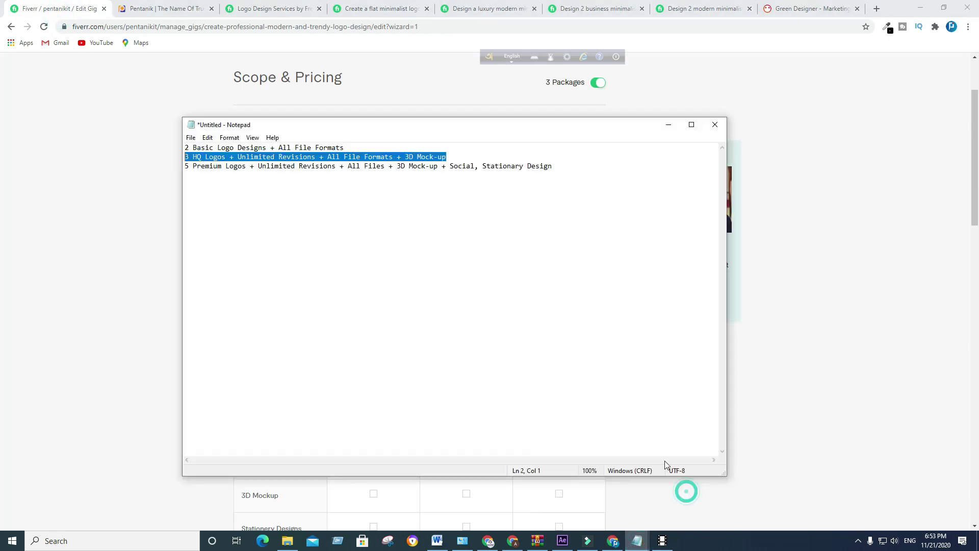
drag(555, 165, 185, 166)
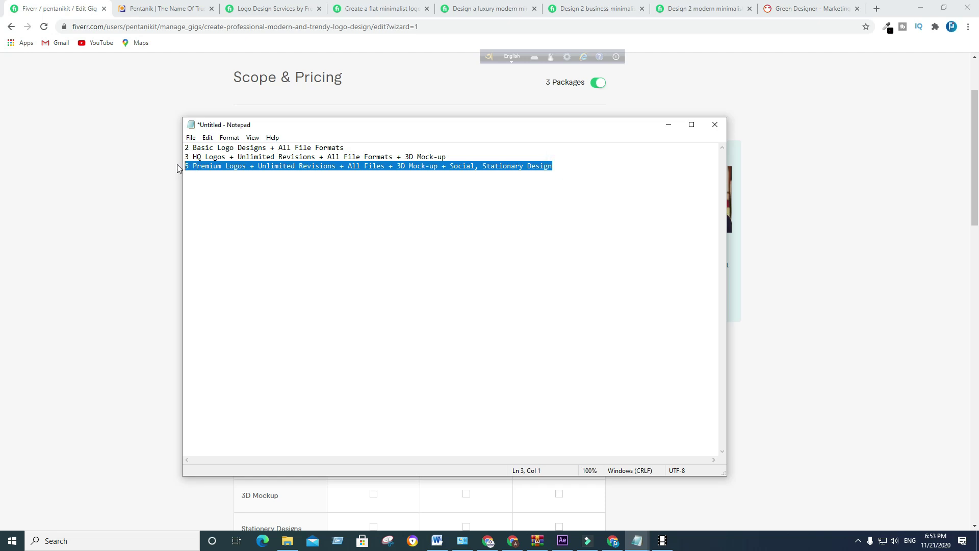
key(ctrl+c)
click(1, 276)
click(542, 222)
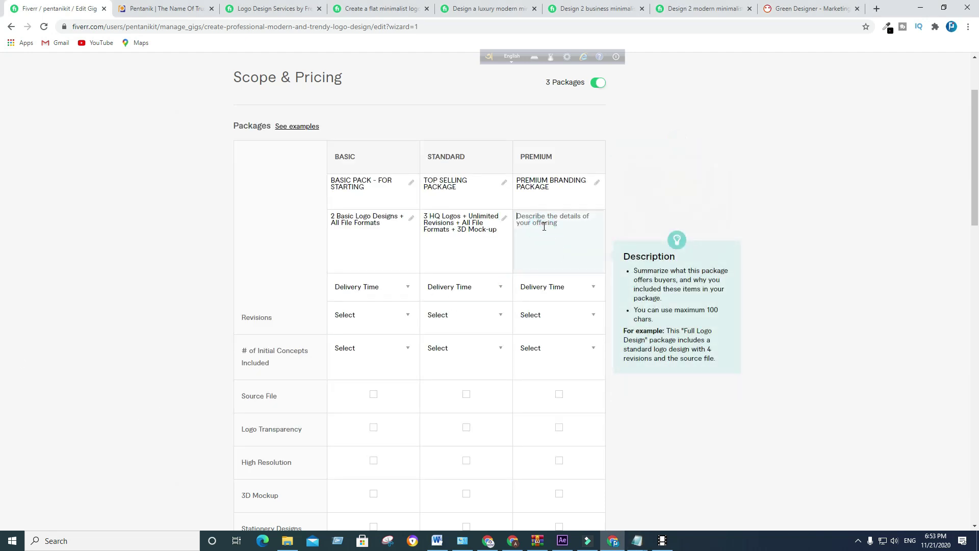
key(ctrl+v)
click(216, 291)
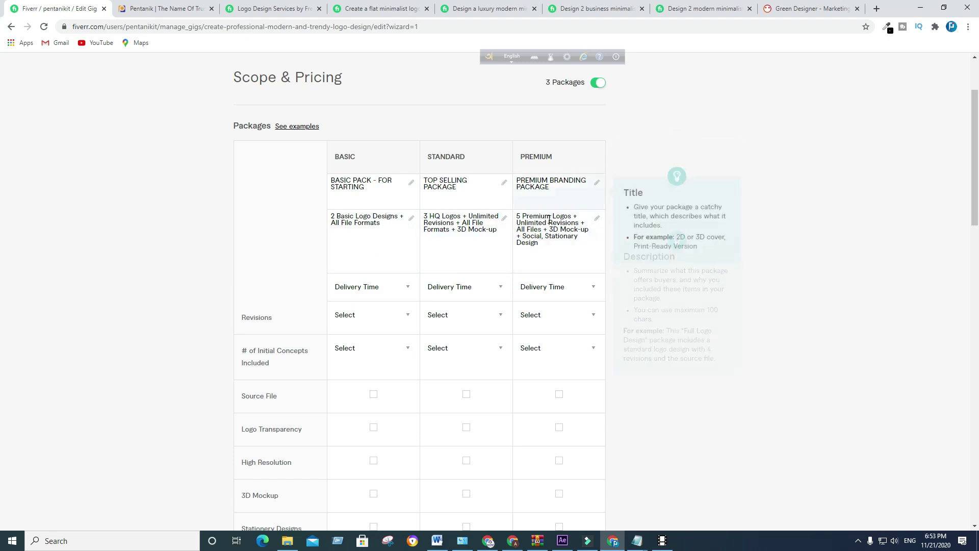
Step: Glance again at the competitor's flat minimalist logo gig
click(263, 9)
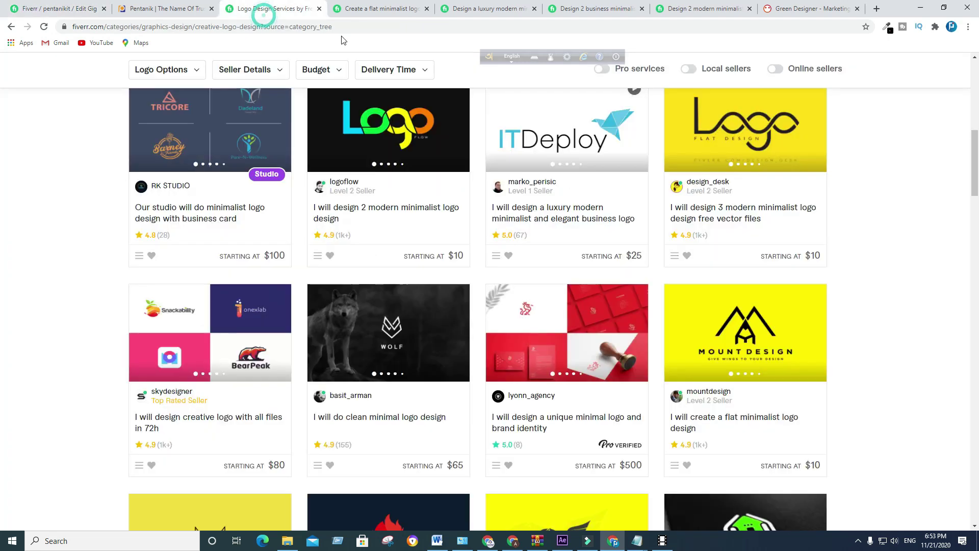
click(404, 5)
scroll(398, 339, up, 10)
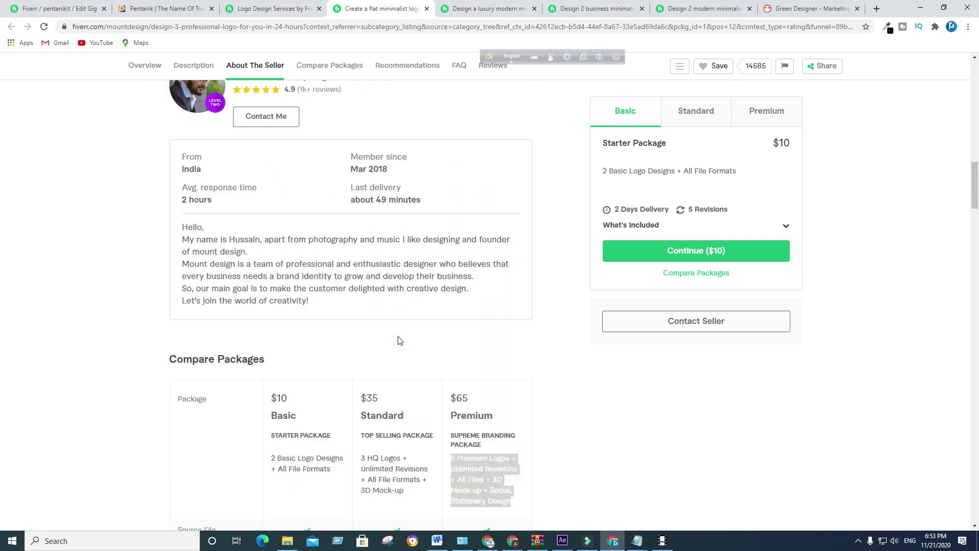
scroll(322, 332, up, 10)
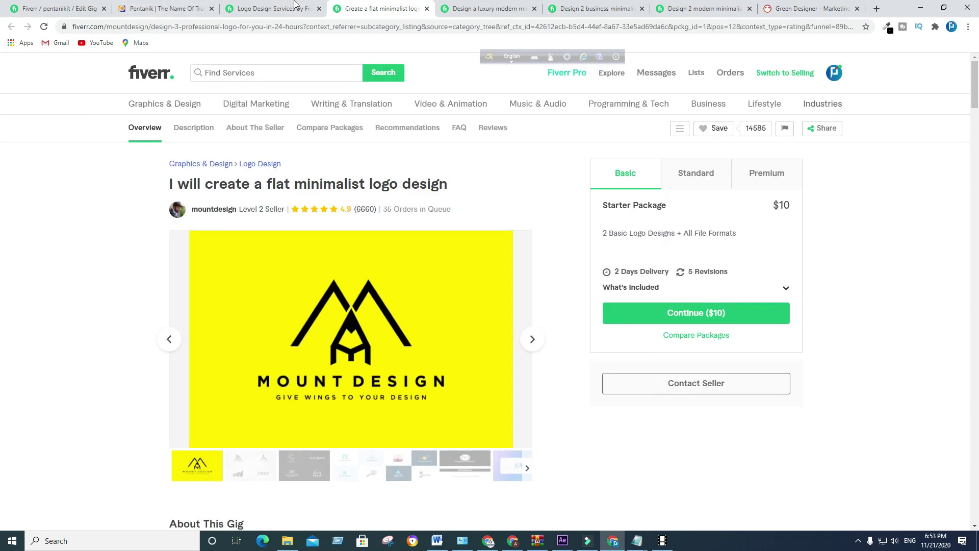
click(270, 9)
click(56, 8)
Step: Set Basic delivery to 1 day and Standard delivery to 3 days
scroll(466, 287, down, 2)
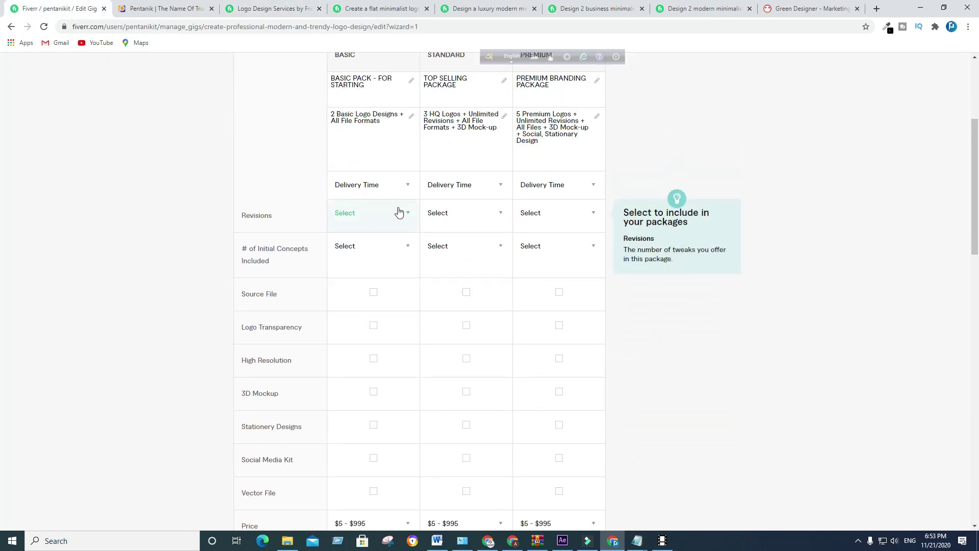
click(385, 192)
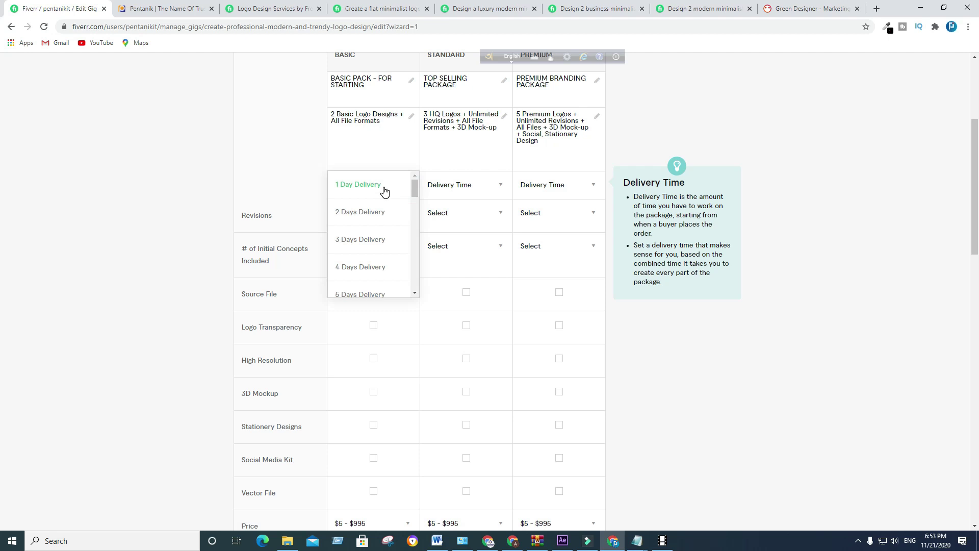
click(342, 215)
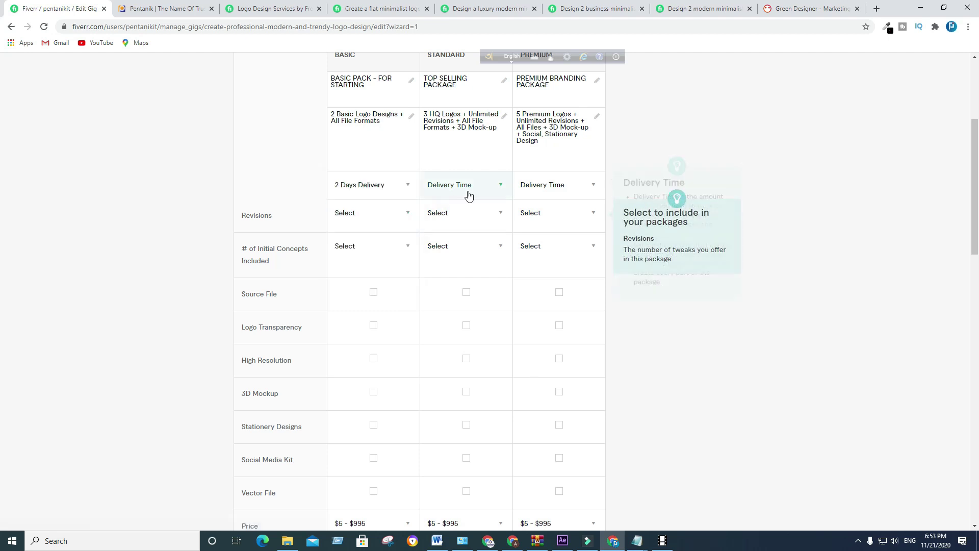
click(472, 193)
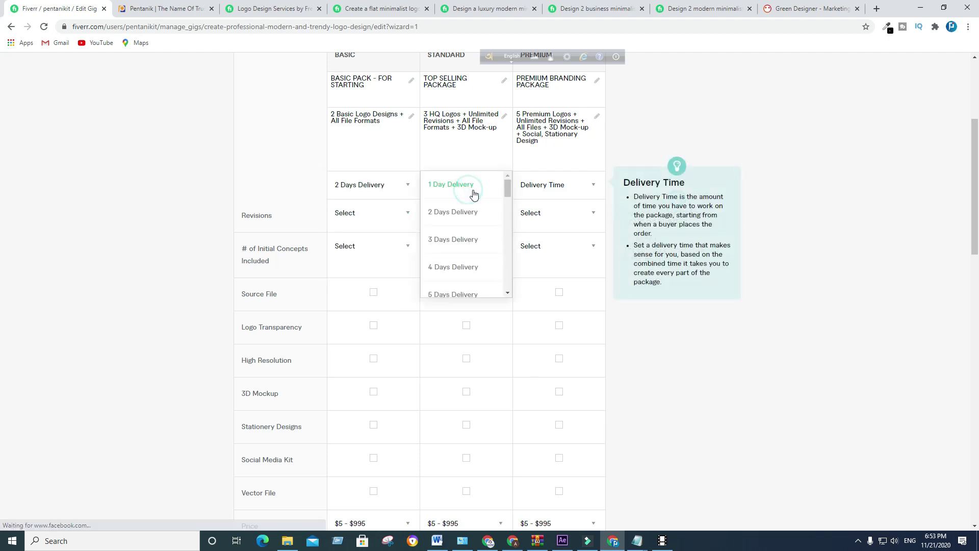
click(455, 215)
click(414, 193)
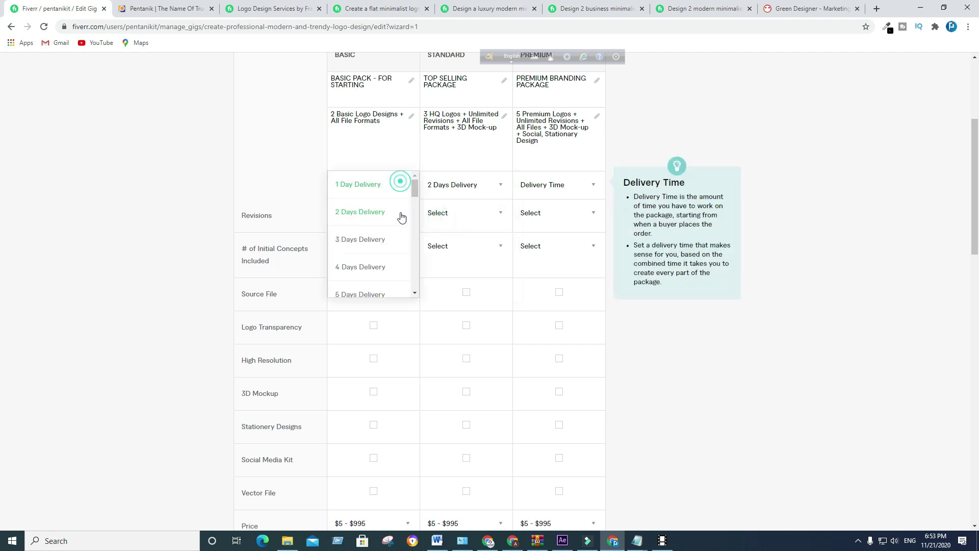
click(350, 247)
click(452, 192)
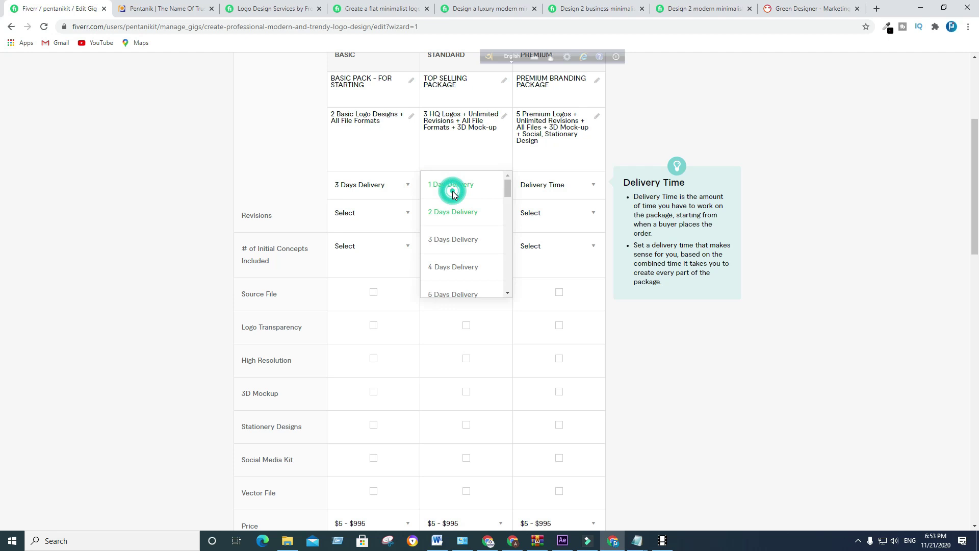
click(451, 237)
click(405, 193)
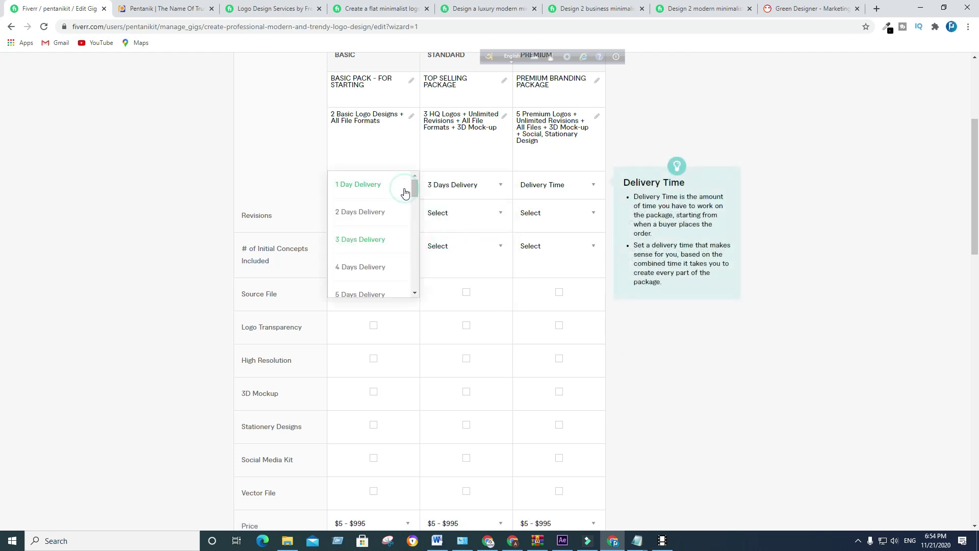
click(364, 214)
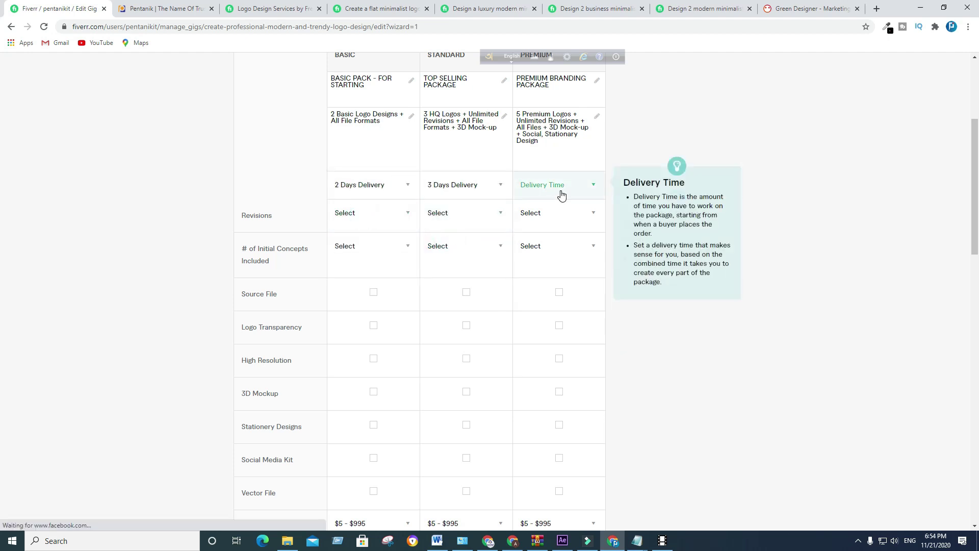
click(391, 185)
click(360, 200)
Step: Set Premium delivery to 6 days
click(556, 186)
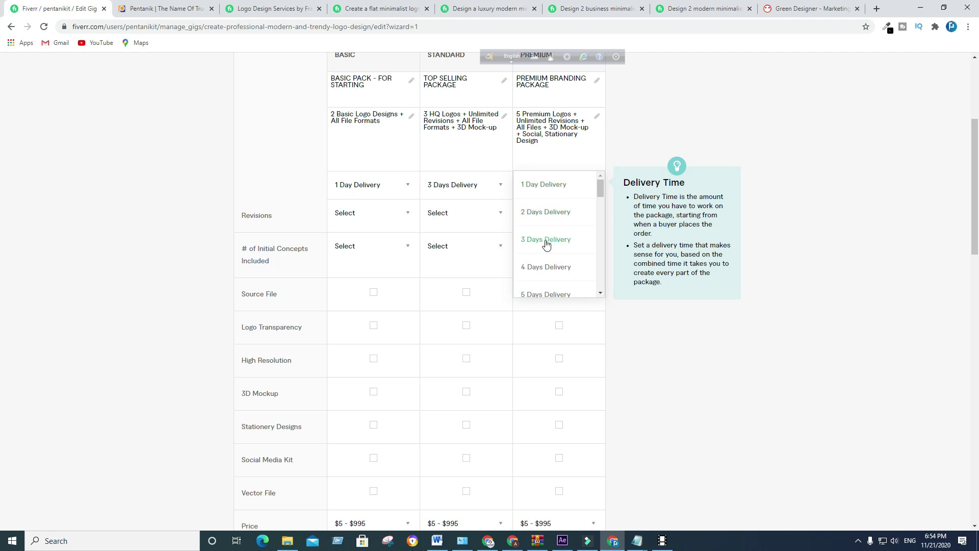
click(547, 274)
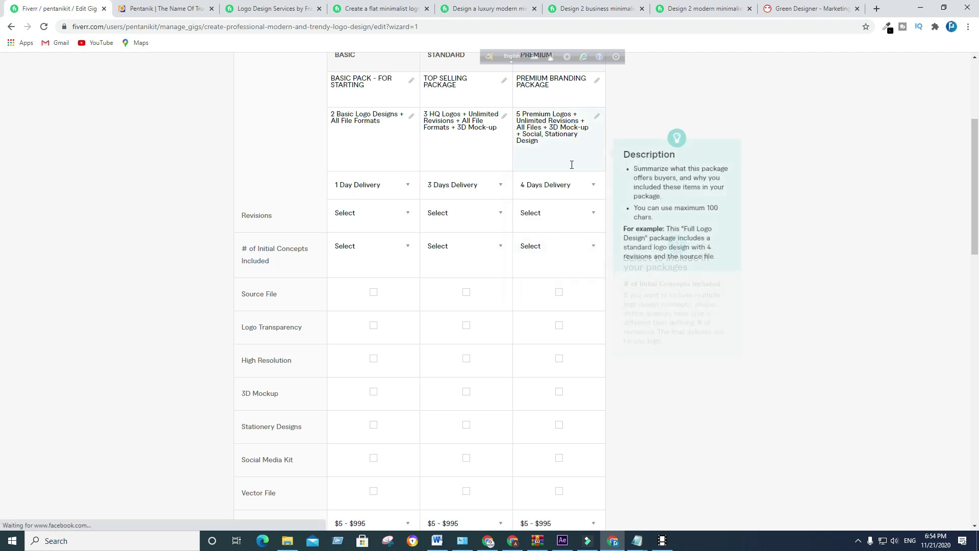
click(569, 187)
scroll(536, 290, down, 1)
click(542, 274)
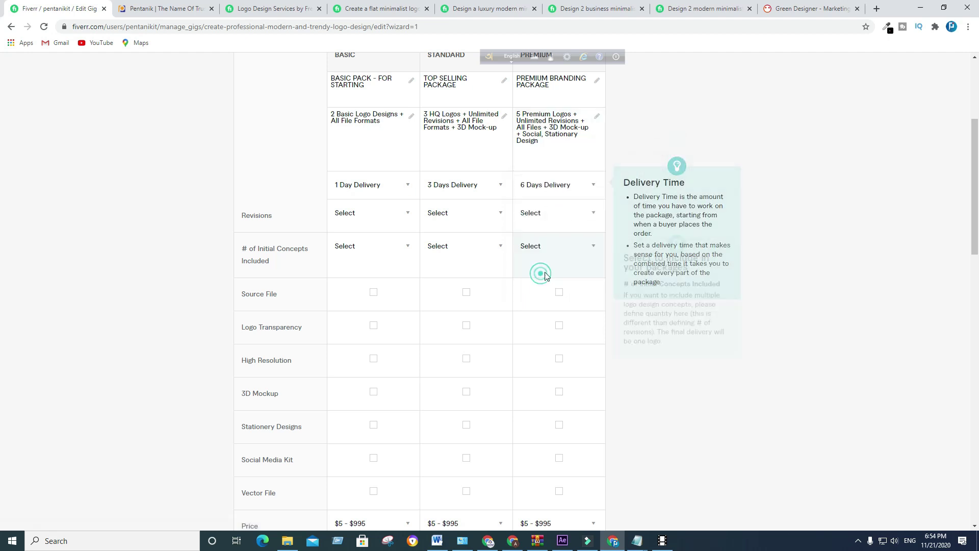
scroll(312, 380, down, 2)
scroll(313, 383, up, 2)
Step: Set revisions to 0 for Basic, 2 for Standard and 5 for Premium
click(365, 220)
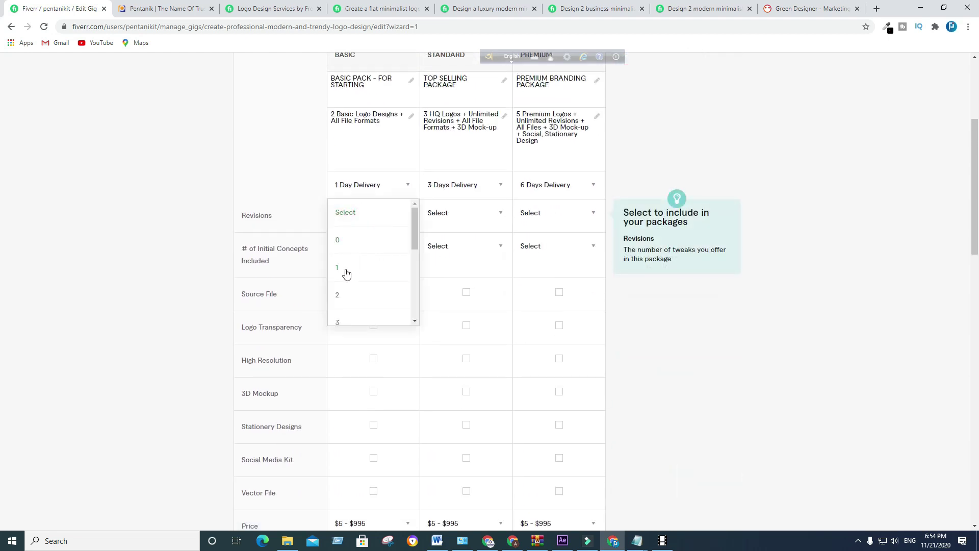
click(342, 249)
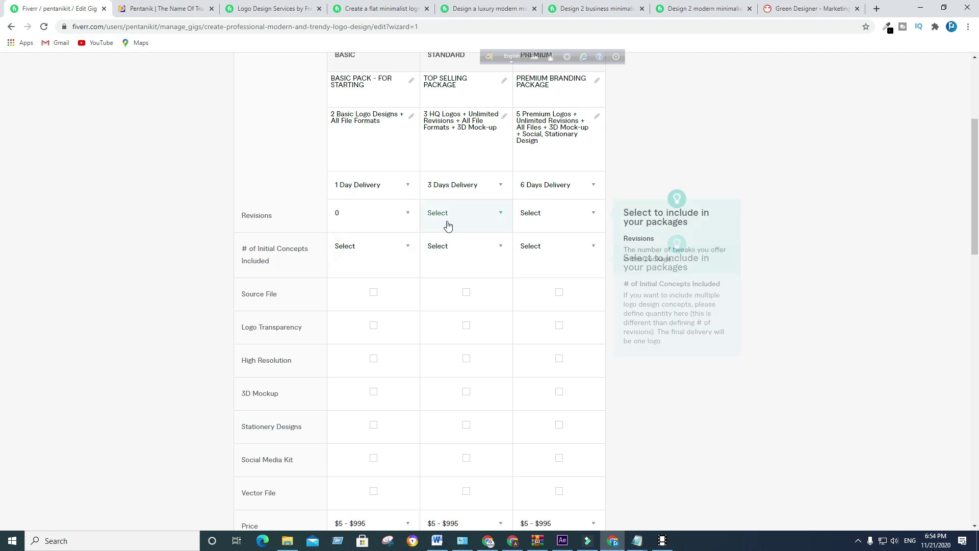
click(447, 217)
click(442, 291)
click(571, 227)
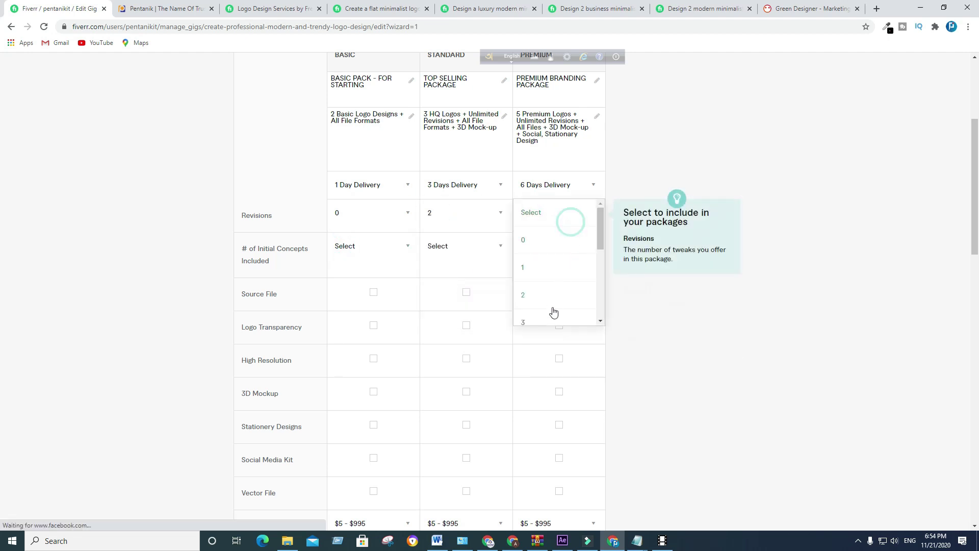
click(527, 325)
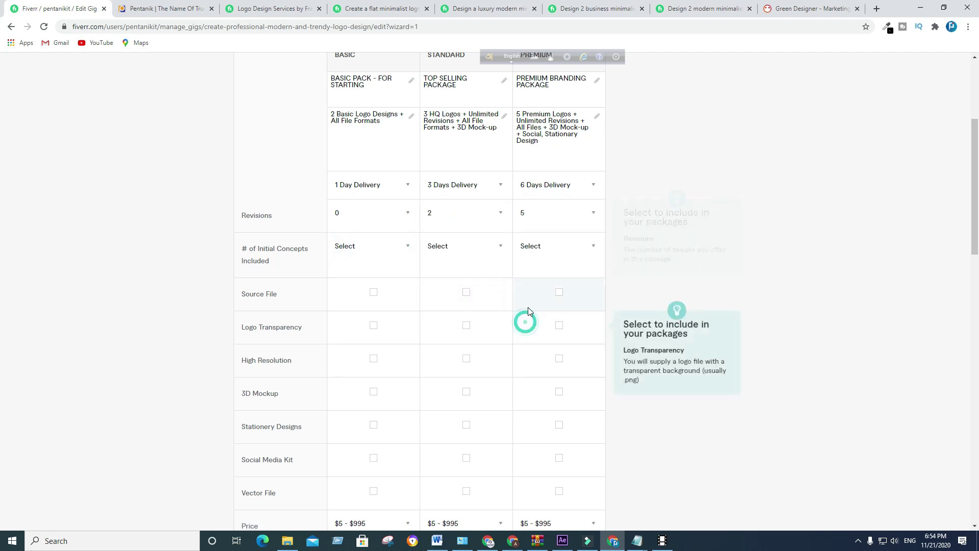
Step: Include High Resolution, Stationery Designs, Social Media Kit and Vector File in the Basic package
scroll(363, 256, down, 1)
click(374, 242)
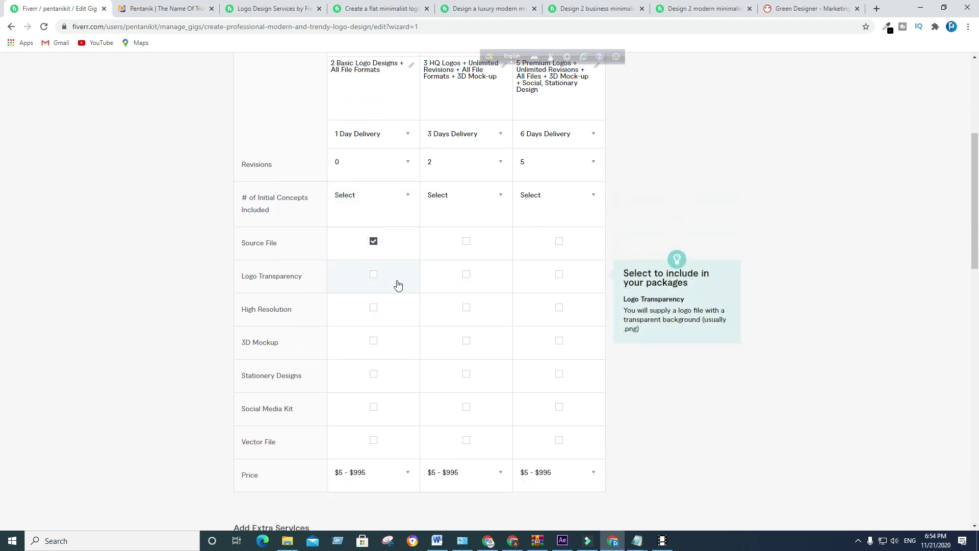
click(373, 311)
scroll(306, 347, down, 1)
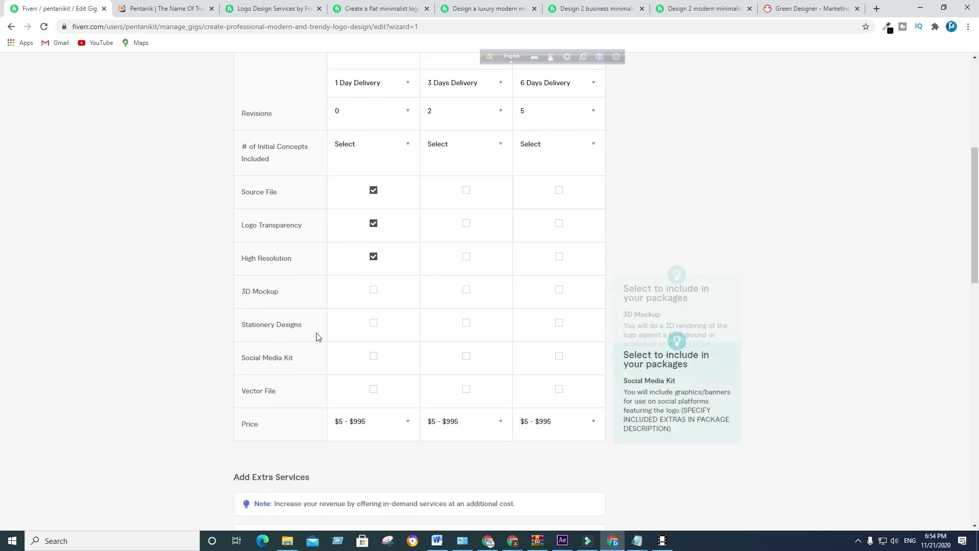
click(374, 191)
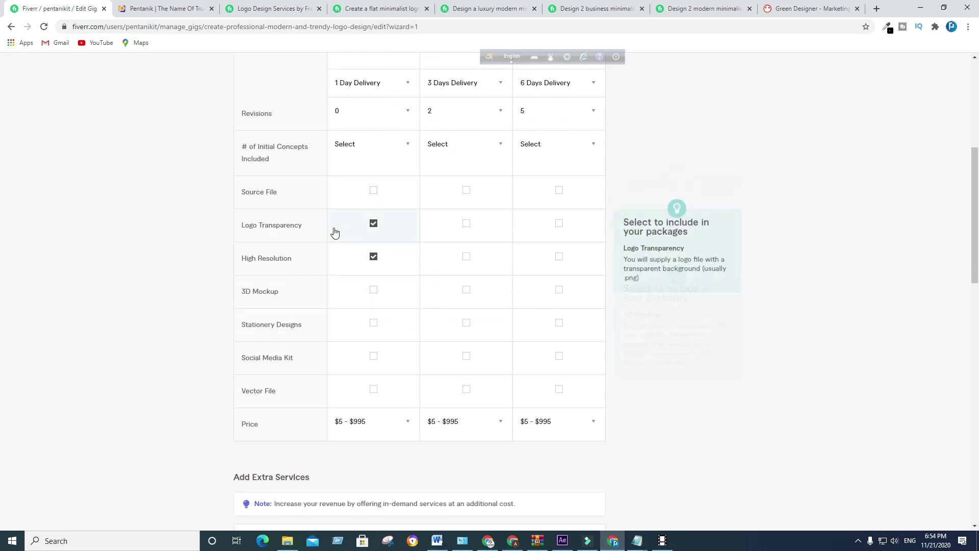
click(373, 224)
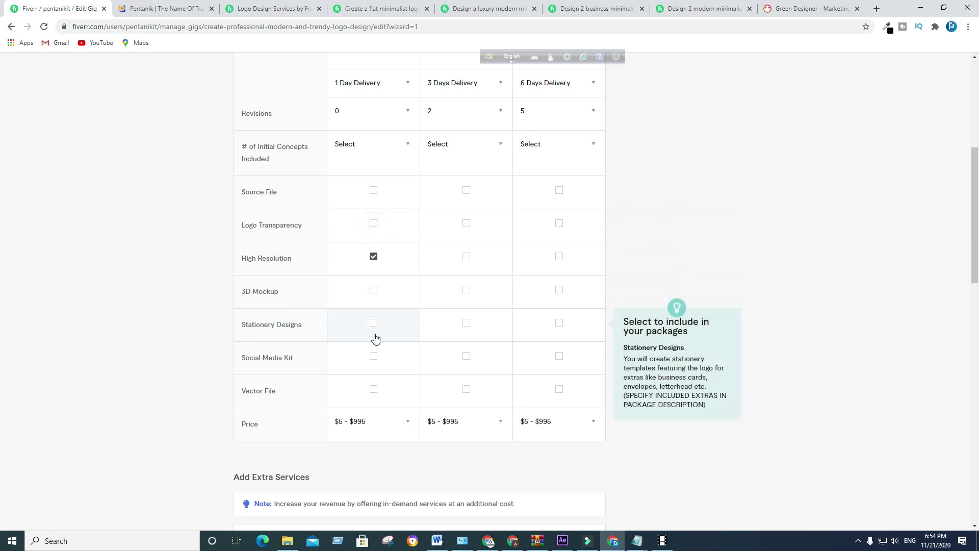
click(374, 325)
click(373, 357)
click(375, 392)
Step: Include Source File, High Resolution, Stationery, Social Media Kit and Vector File in Standard
scroll(465, 291, up, 2)
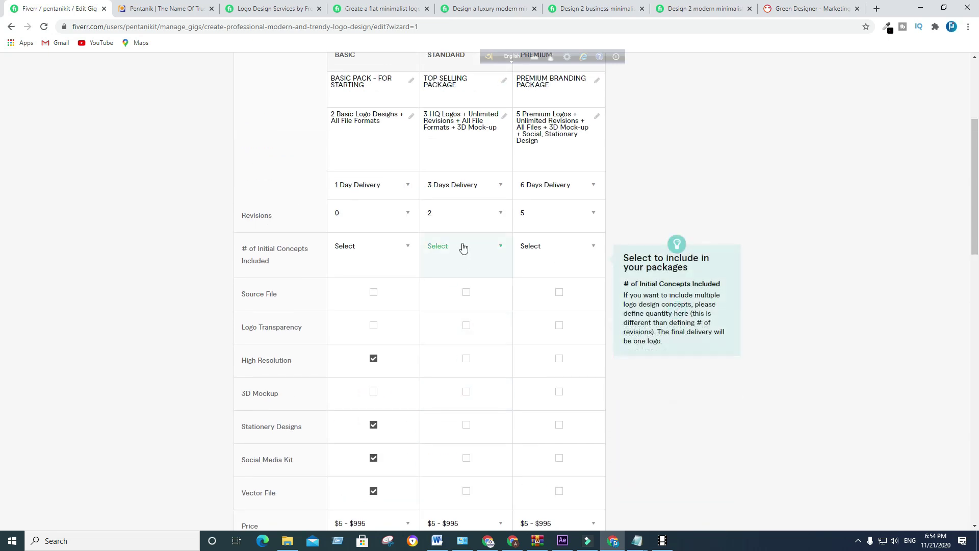
click(466, 294)
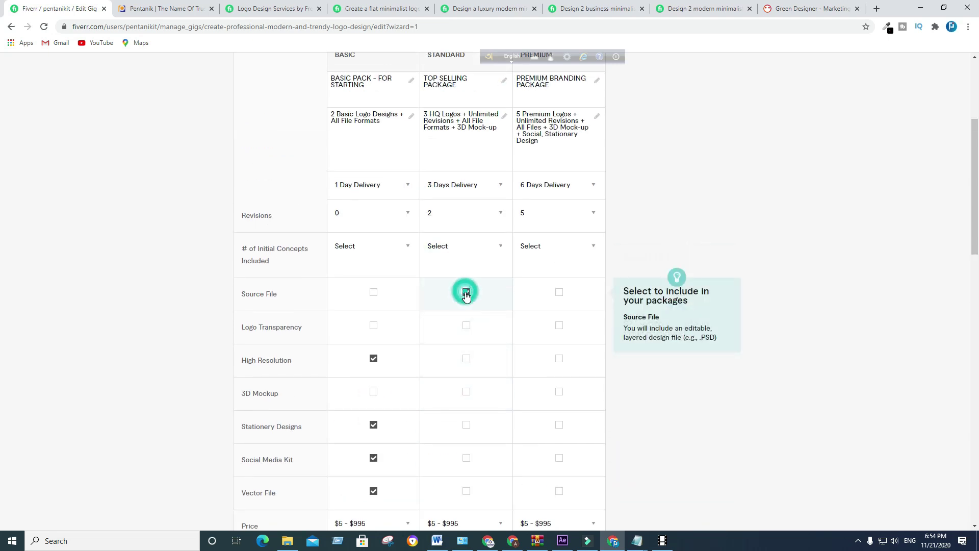
scroll(466, 342, down, 1)
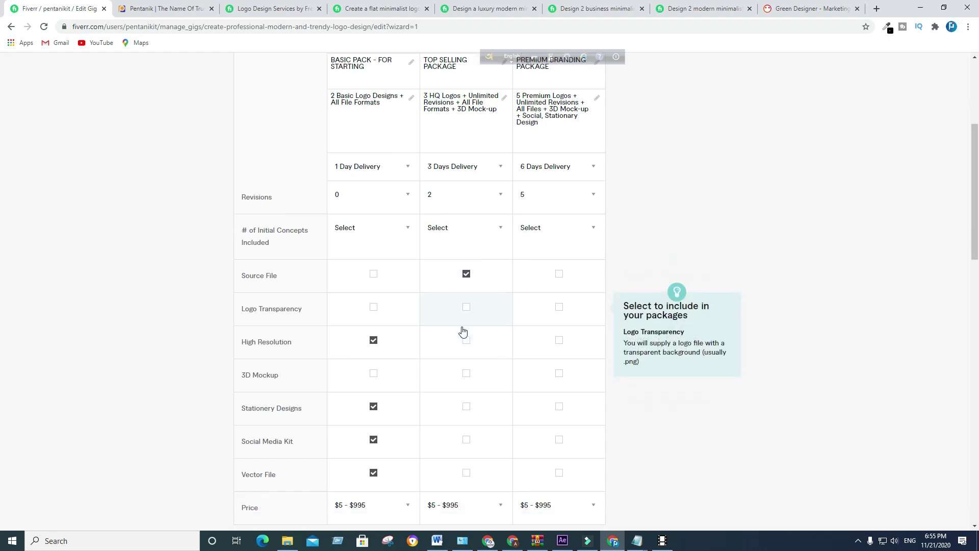
click(466, 308)
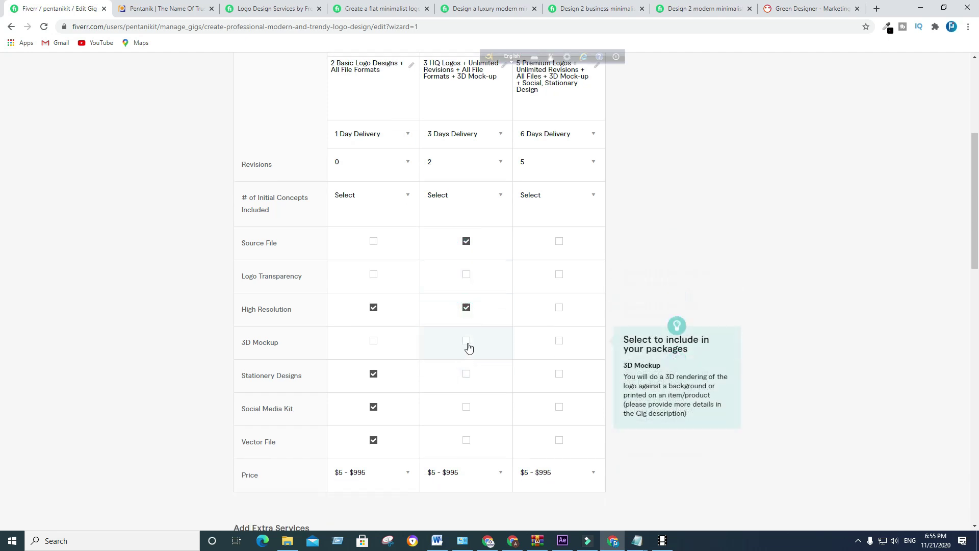
click(467, 375)
click(469, 408)
click(467, 441)
Step: Add Source File to Premium and set initial concepts to 2 for Standard, 3 for Premium
click(560, 242)
click(556, 196)
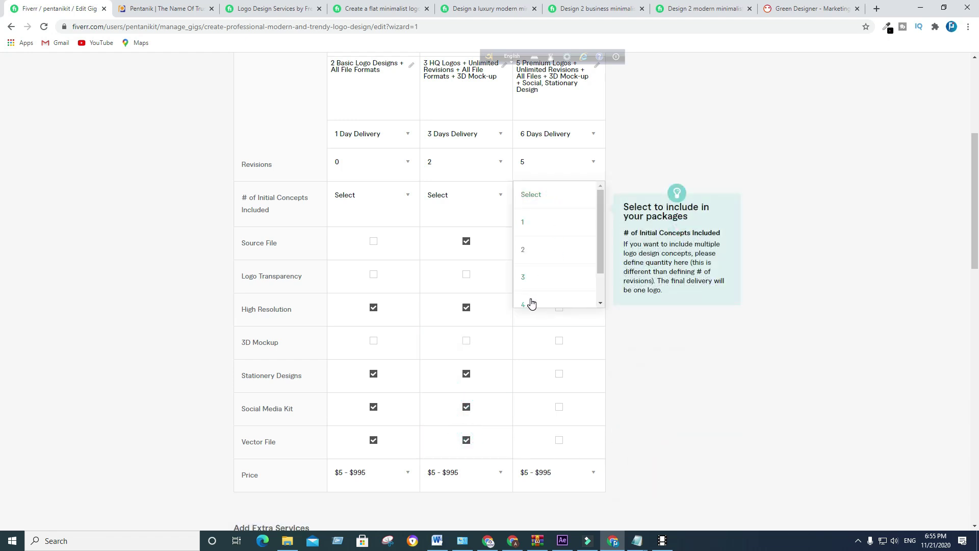
click(531, 303)
click(557, 195)
click(525, 276)
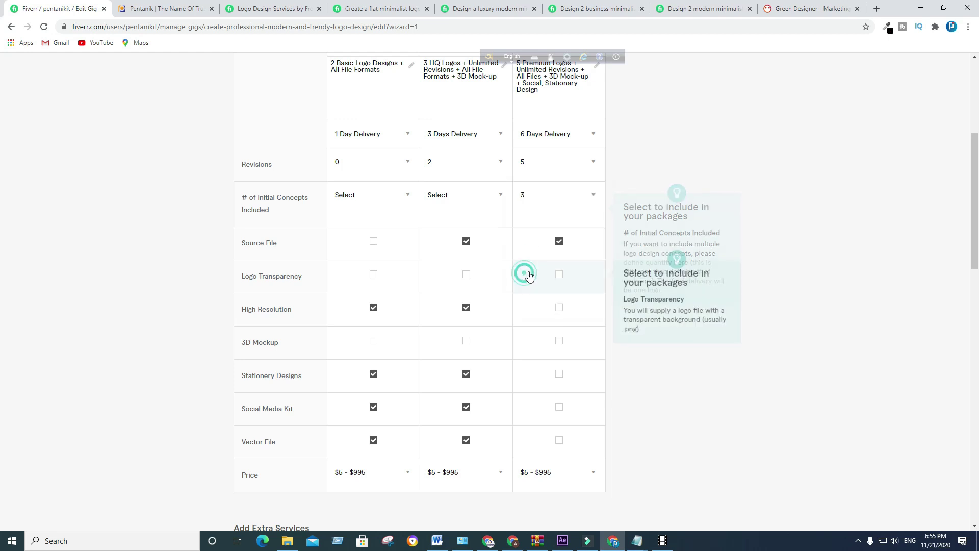
click(448, 202)
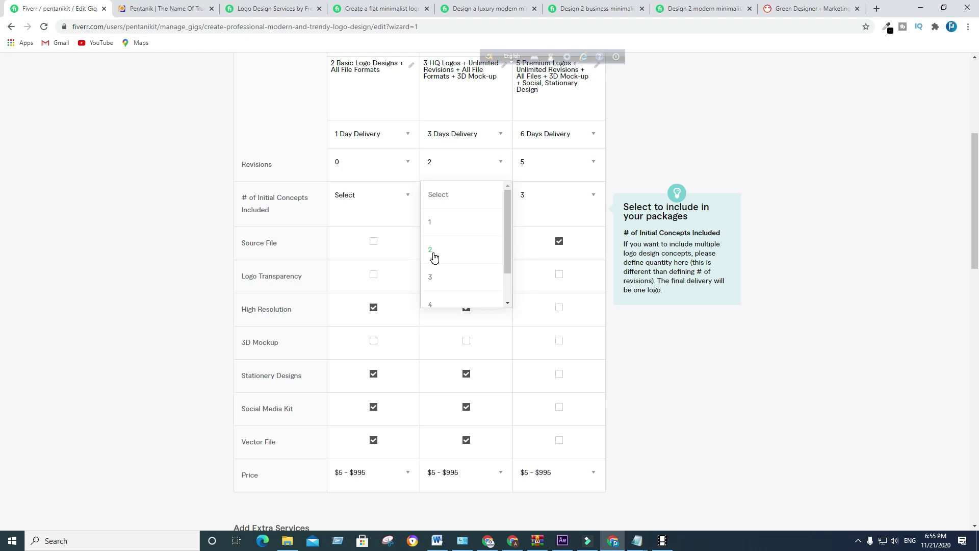
click(436, 278)
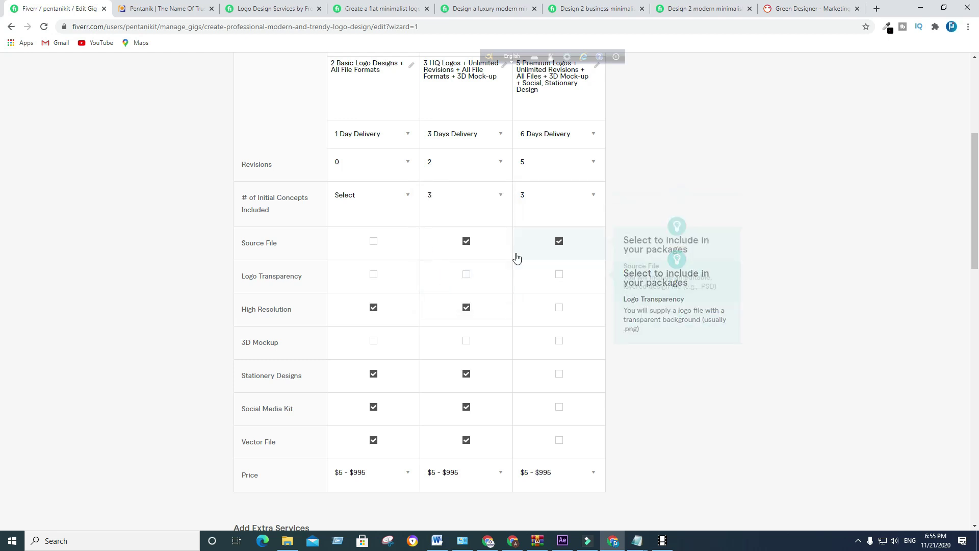
click(551, 207)
click(466, 206)
click(435, 250)
click(548, 201)
click(523, 277)
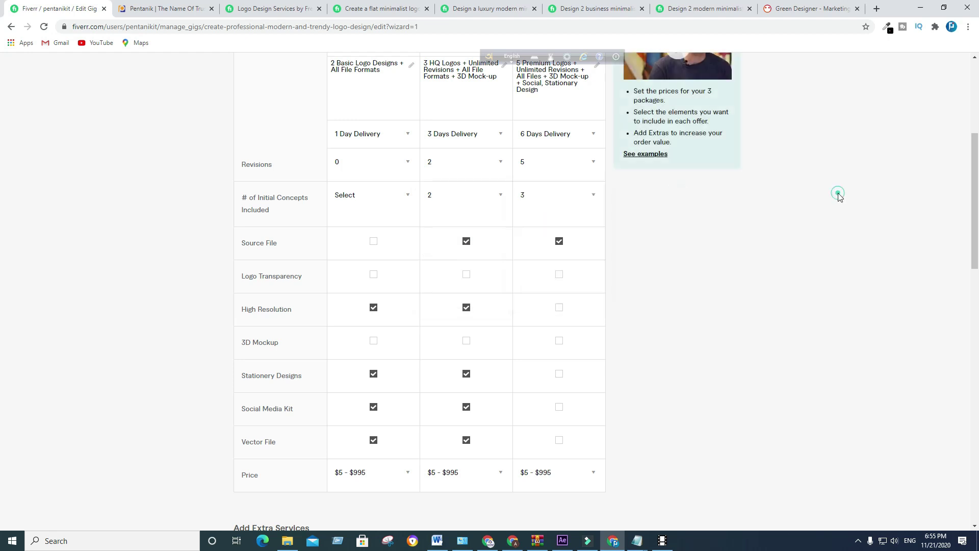
Step: Include Logo Transparency, High Resolution, 3D Mockup, Stationery, Social Media Kit and Vector File in Premium
scroll(561, 215, down, 2)
click(560, 176)
click(560, 209)
click(560, 242)
click(559, 274)
click(559, 304)
click(560, 339)
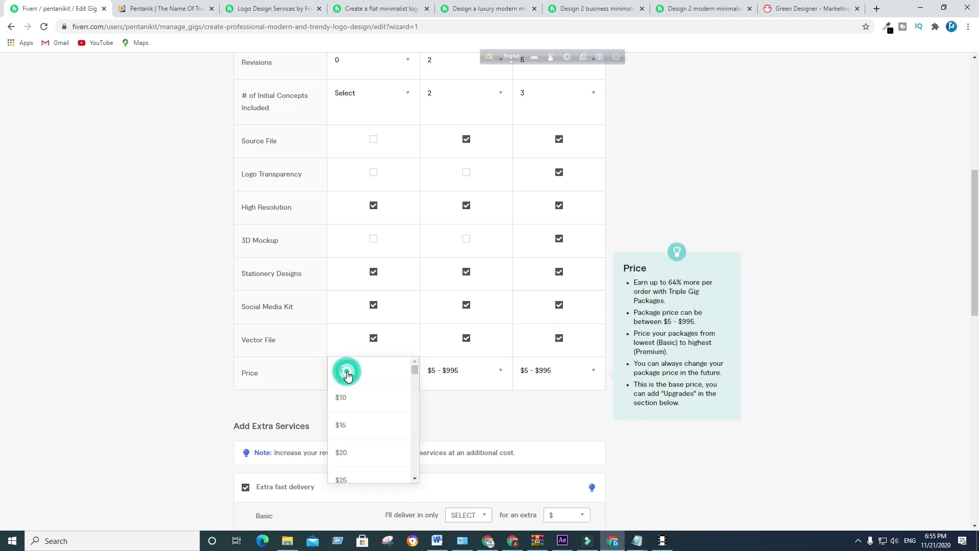
Step: Choose $10, $25 and $50 in the Price row for Basic, Standard and Premium
click(346, 403)
click(470, 374)
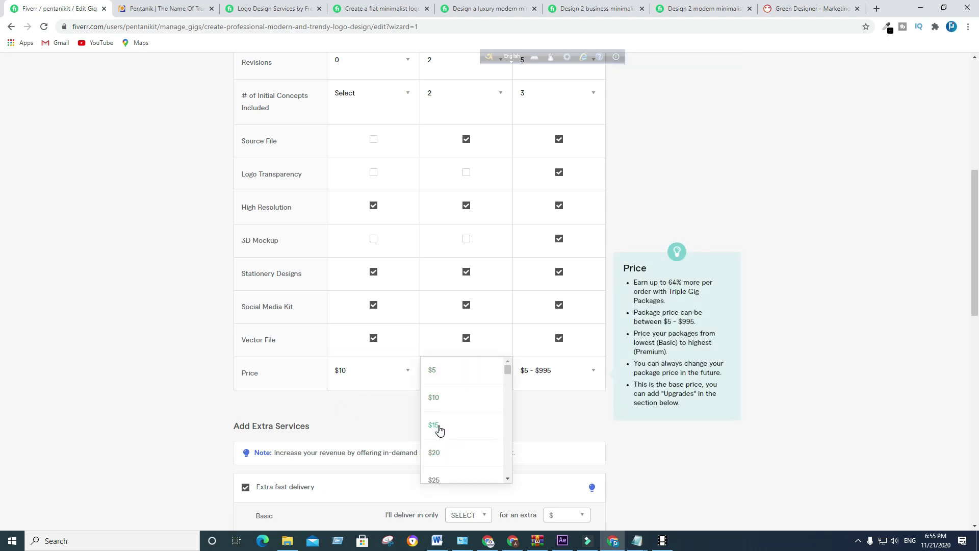
click(435, 479)
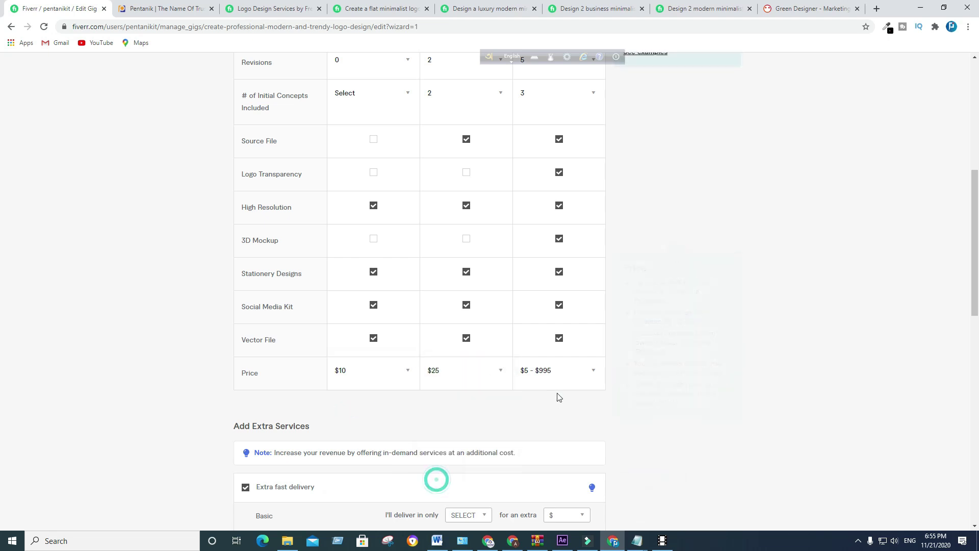
click(562, 371)
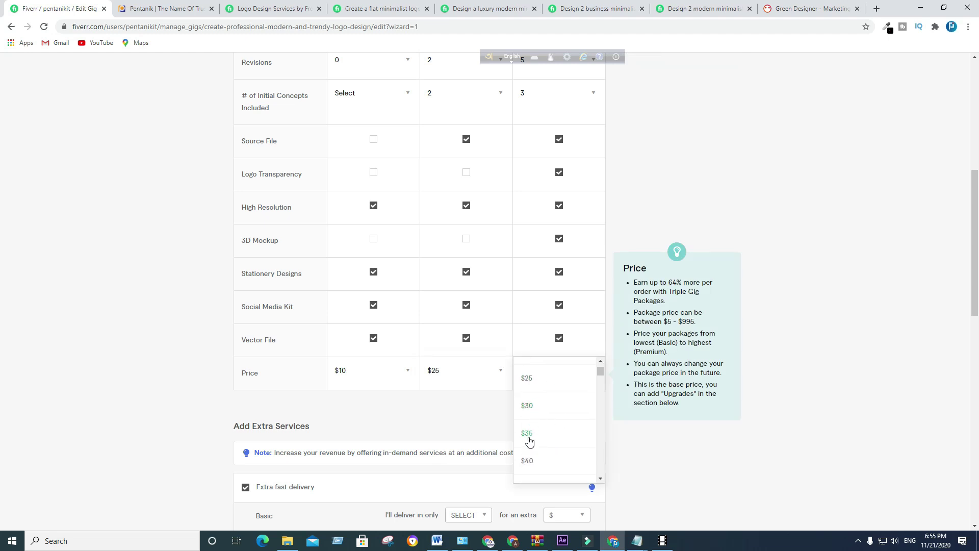
scroll(533, 457, down, 3)
click(534, 473)
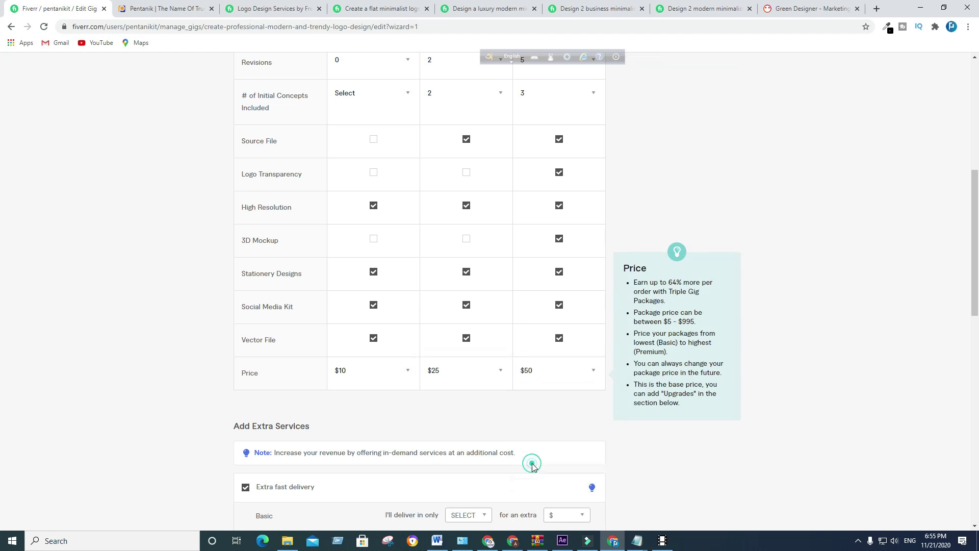
scroll(368, 436, down, 2)
scroll(360, 437, up, 5)
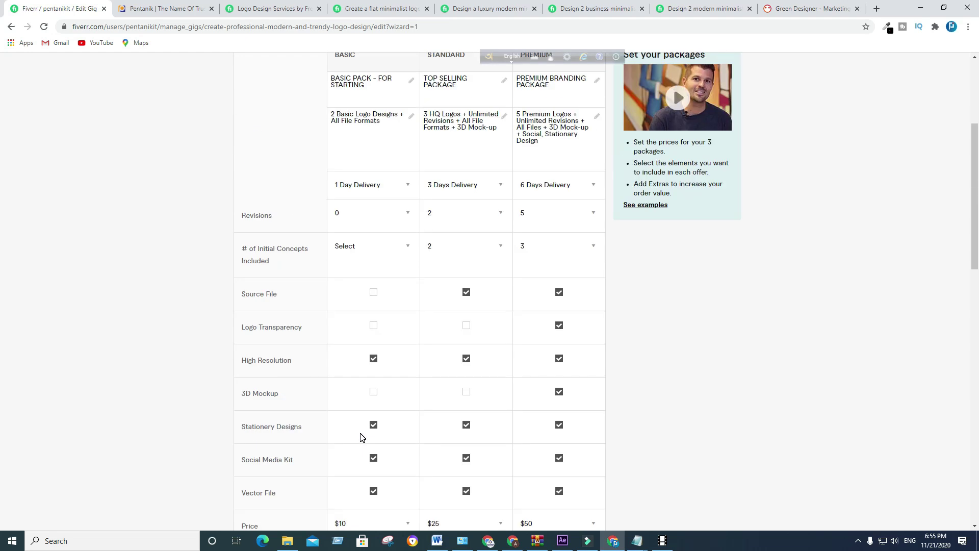
click(280, 9)
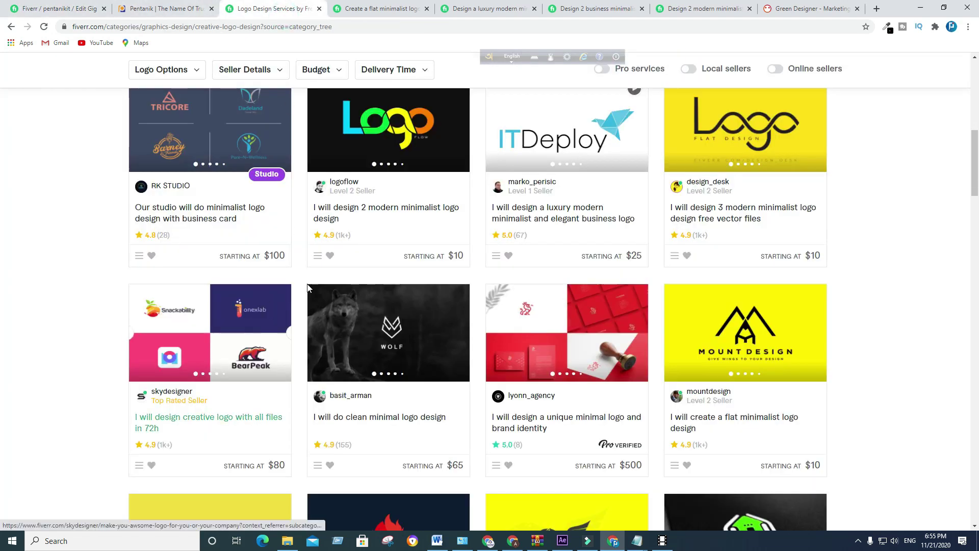
scroll(301, 255, down, 2)
scroll(316, 279, up, 1)
scroll(316, 275, up, 3)
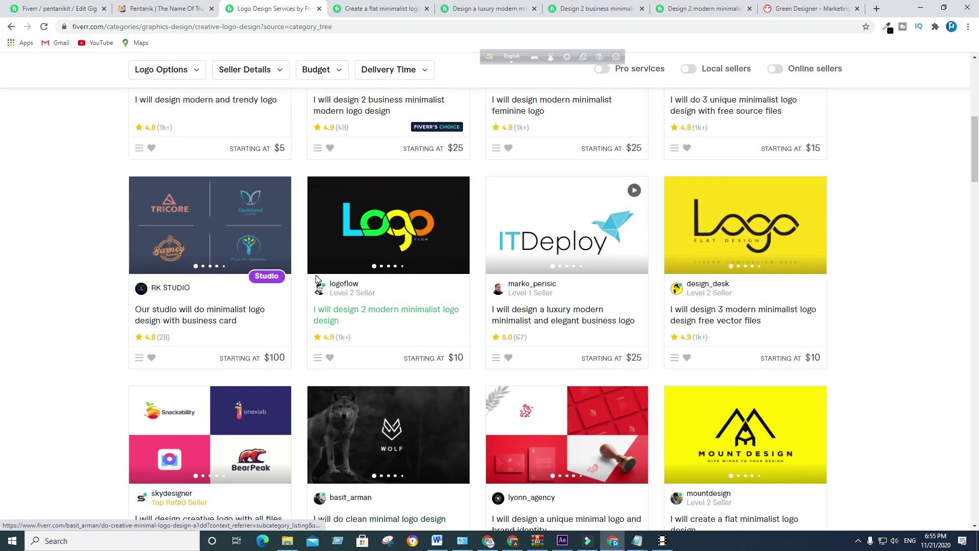
click(72, 10)
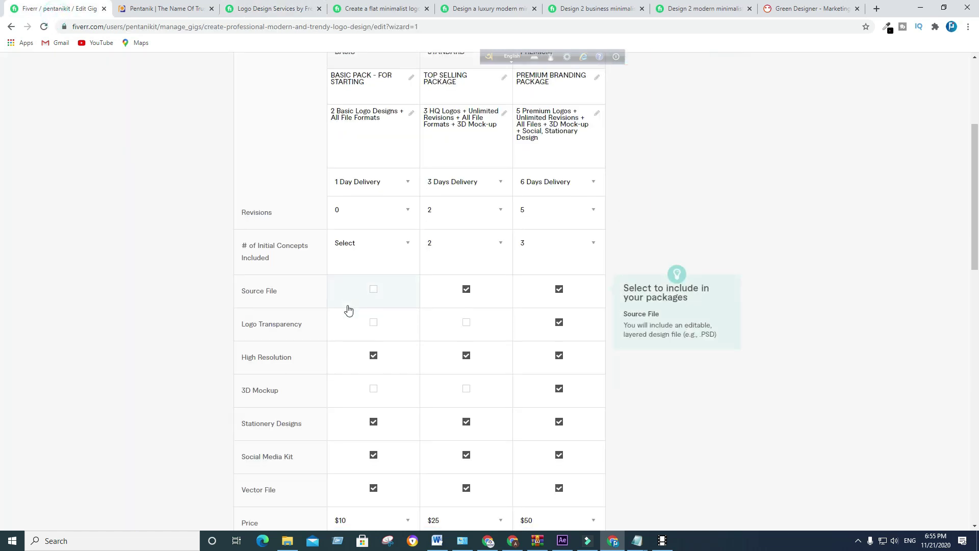
scroll(357, 332, down, 5)
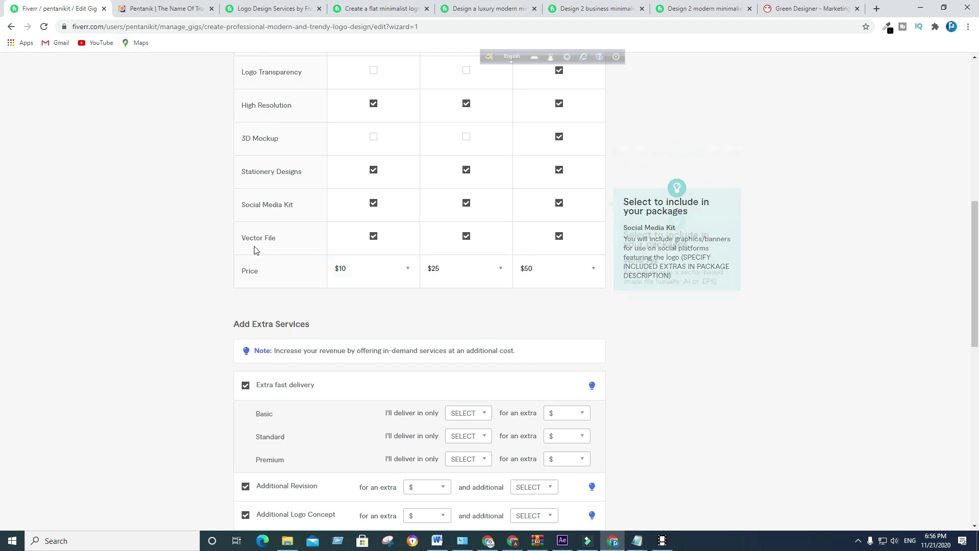
scroll(404, 313, up, 3)
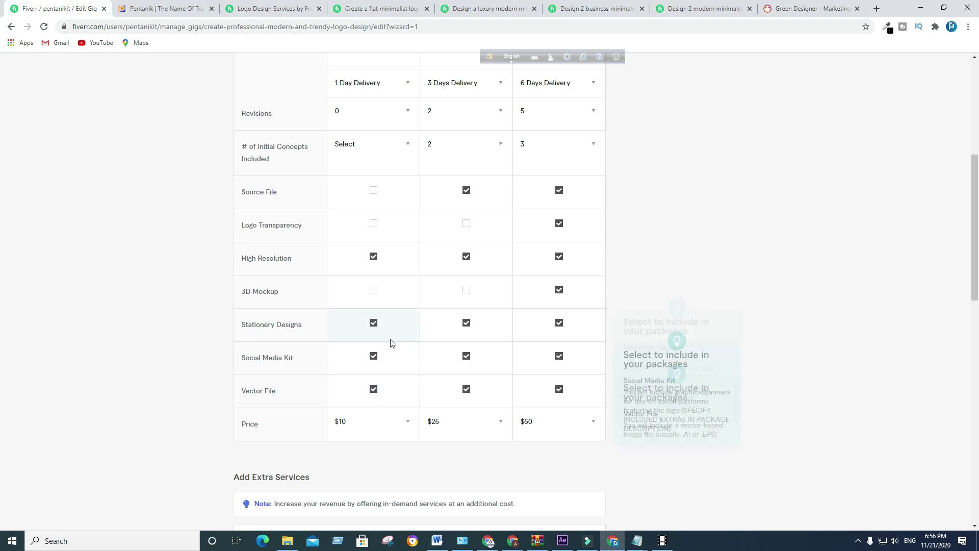
scroll(390, 342, down, 3)
scroll(392, 343, down, 4)
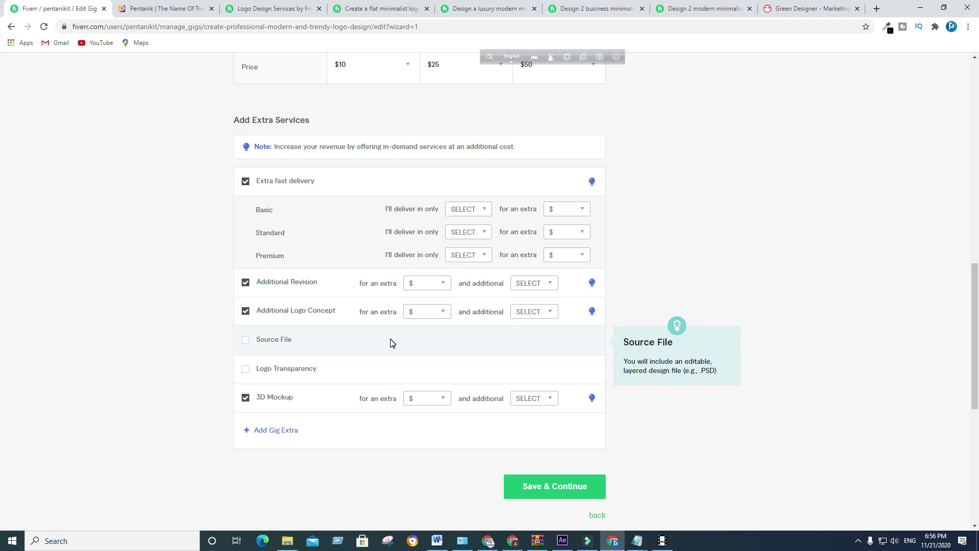
scroll(392, 343, up, 3)
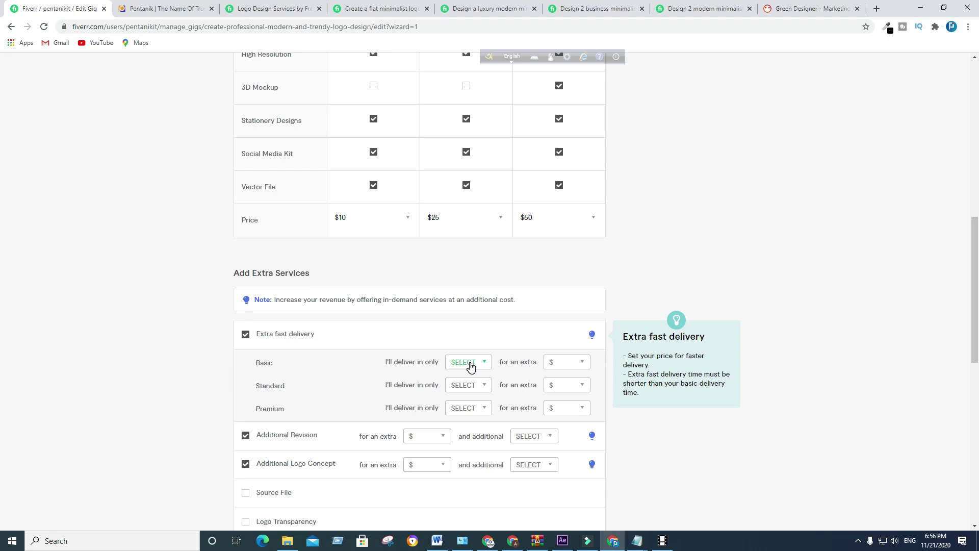
Step: Offer Premium extra-fast delivery in 3 days for an extra $15
click(470, 363)
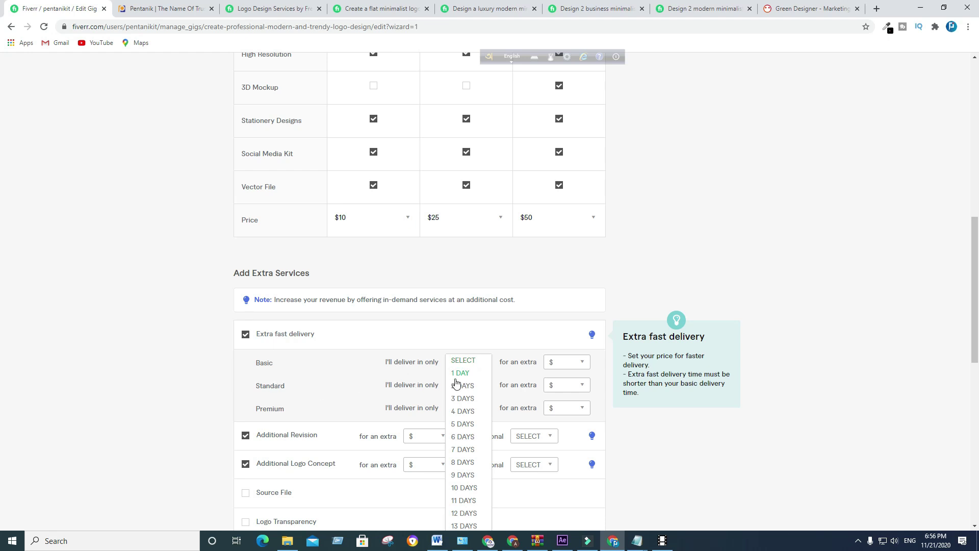
click(388, 332)
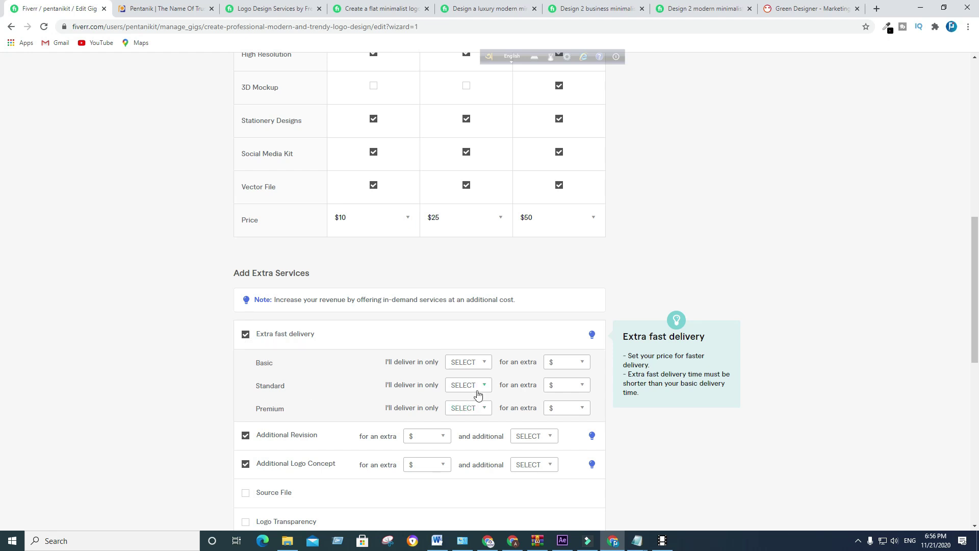
click(475, 409)
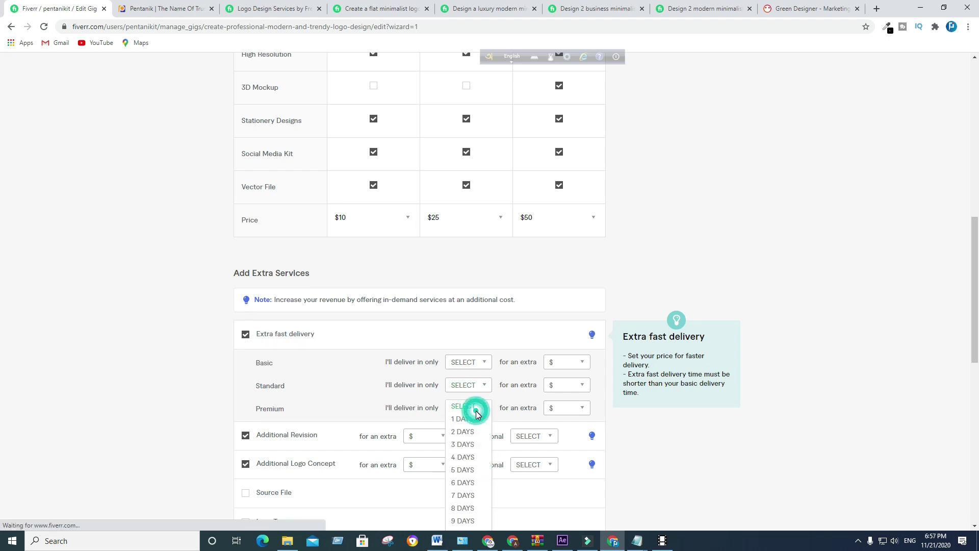
click(462, 444)
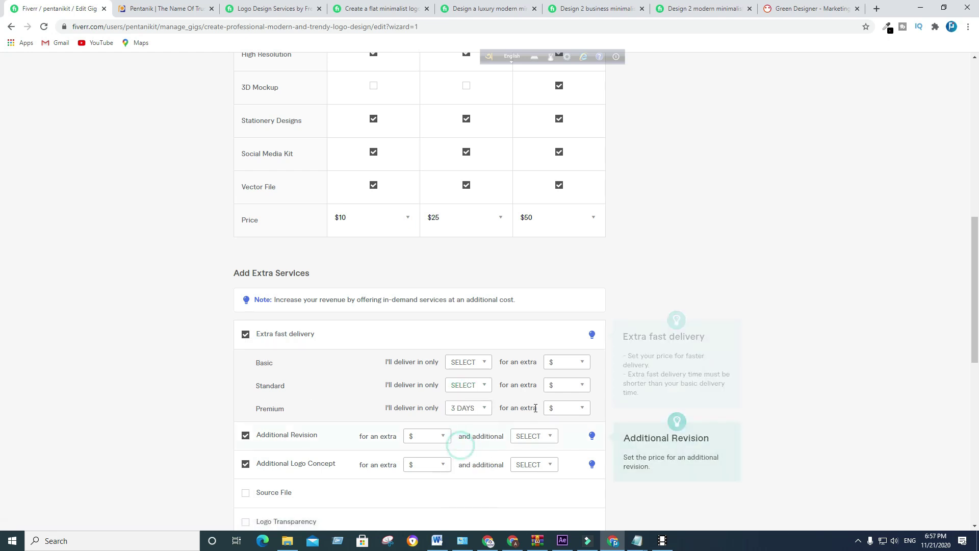
click(565, 407)
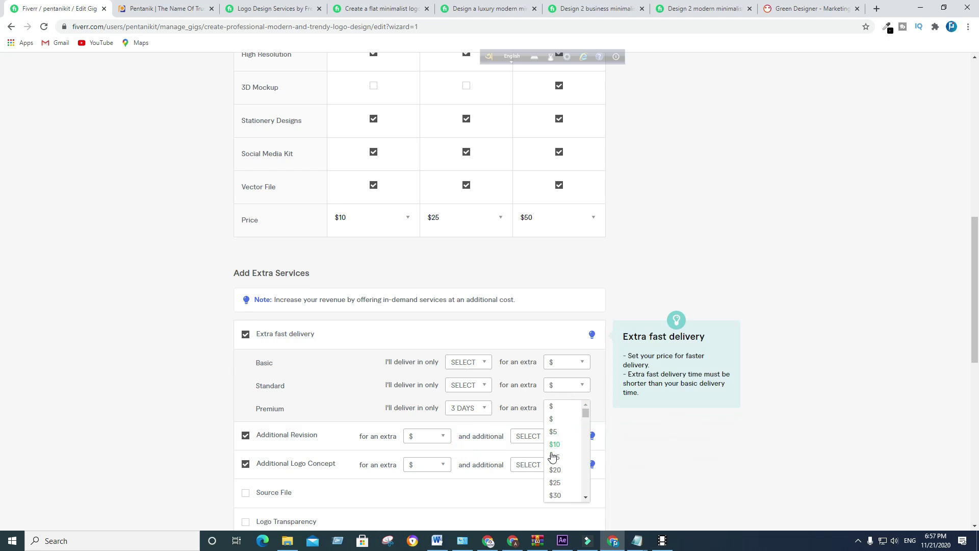
click(561, 482)
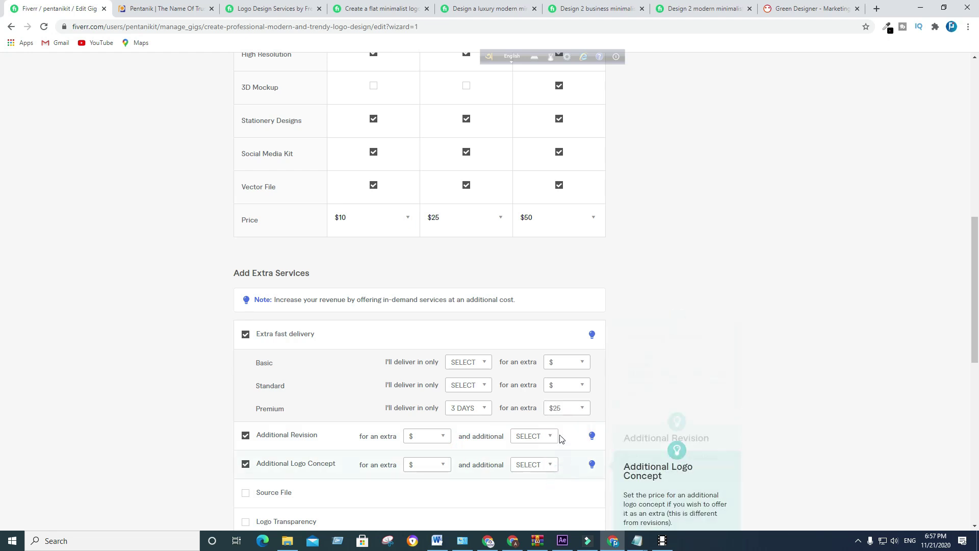
click(561, 408)
click(558, 458)
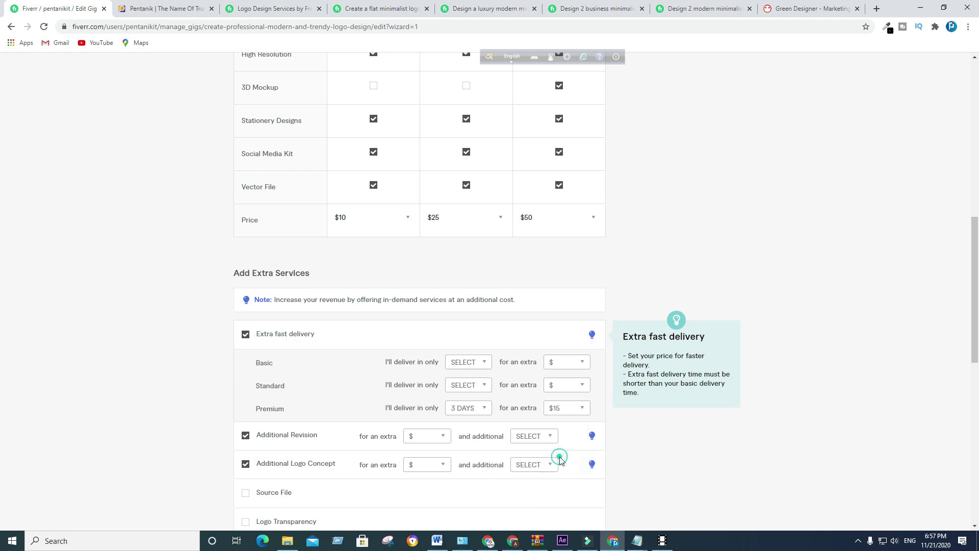
Step: Price an additional revision at $5 +1 day and an additional logo concept at $10 +1 day
scroll(431, 444, down, 2)
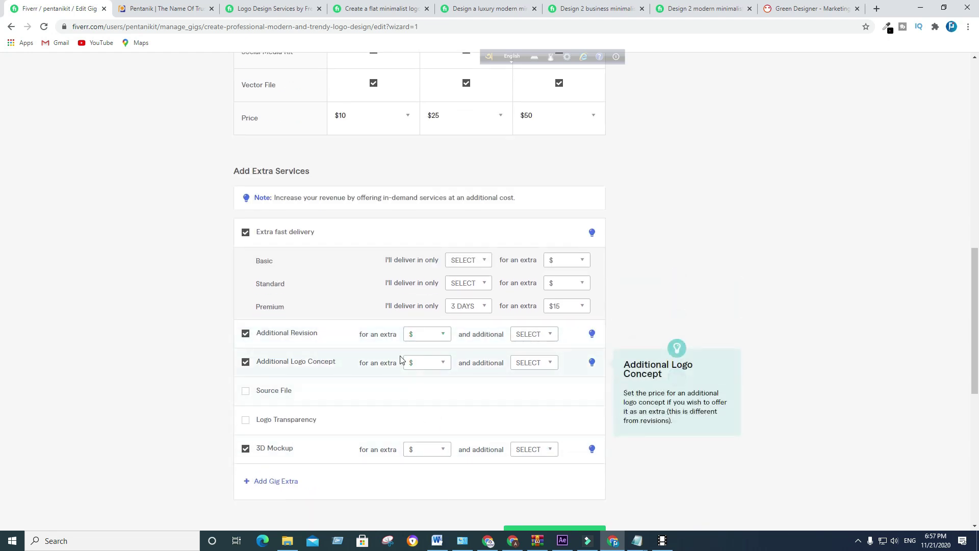
click(421, 336)
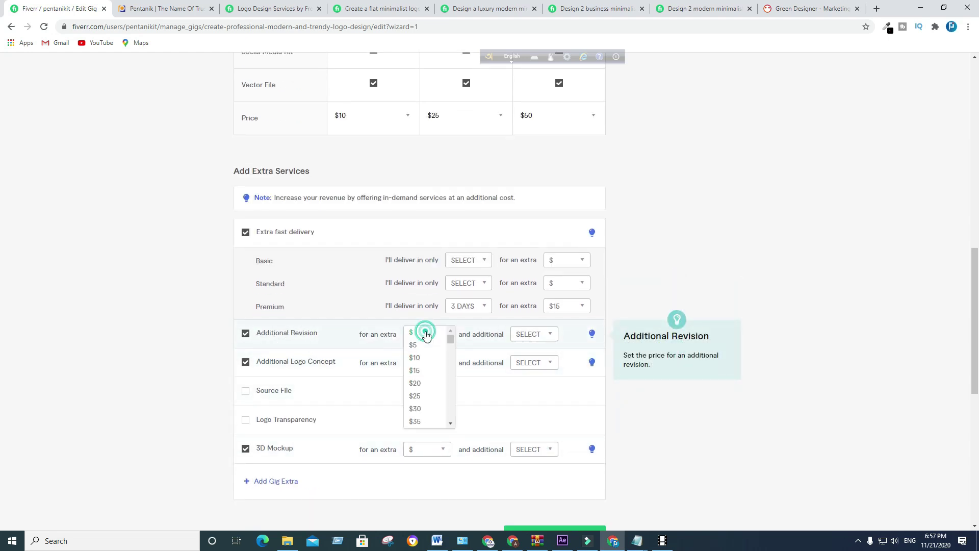
click(421, 347)
click(533, 334)
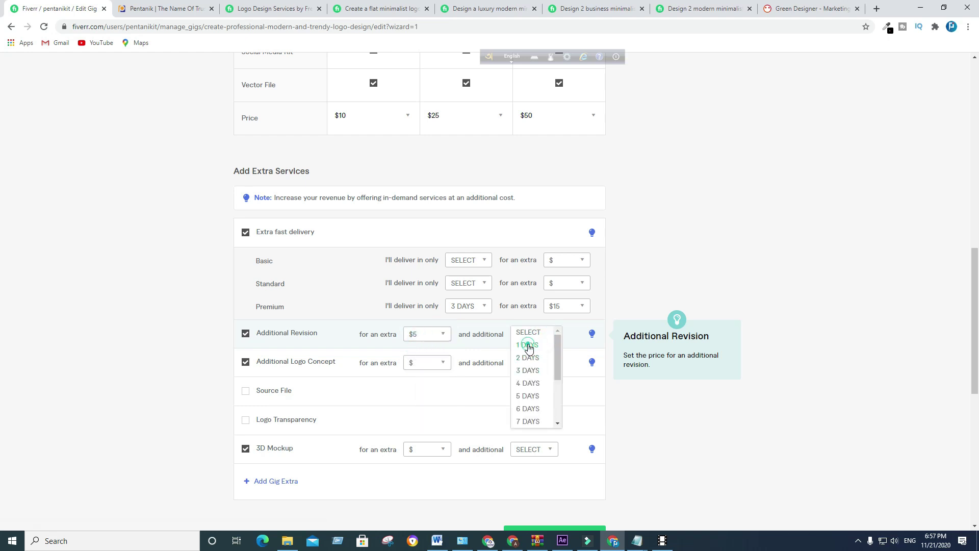
click(528, 345)
click(427, 363)
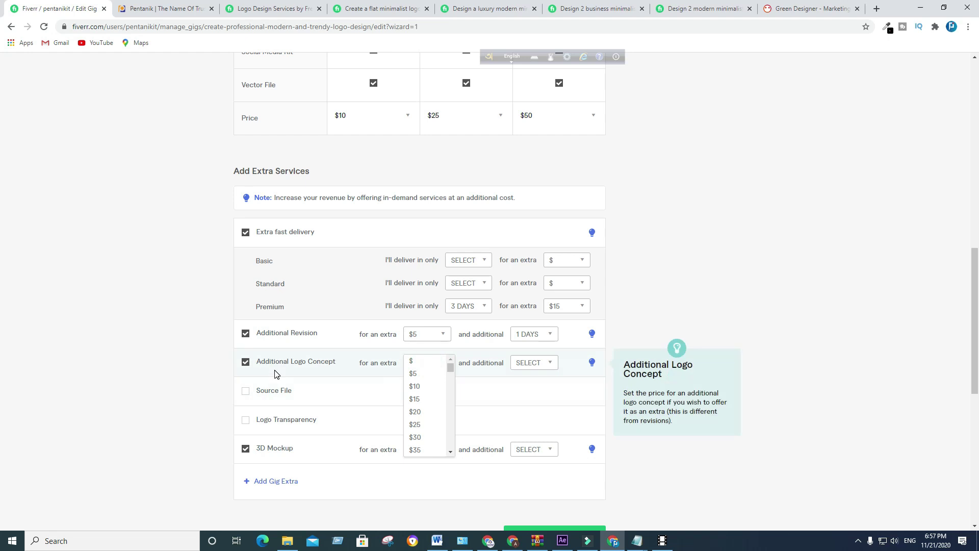
click(421, 387)
click(541, 360)
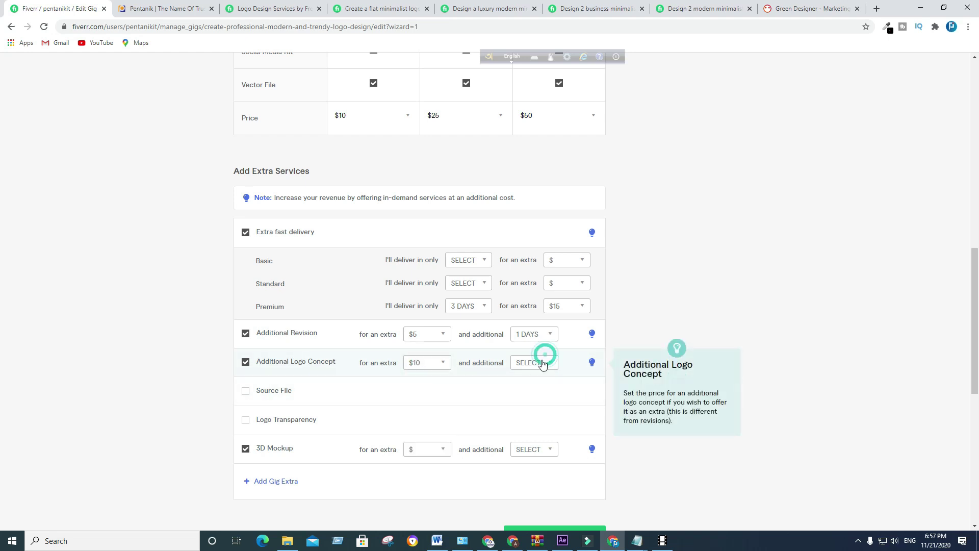
click(528, 373)
Step: Add the Source File extra priced at $10
scroll(255, 414, down, 2)
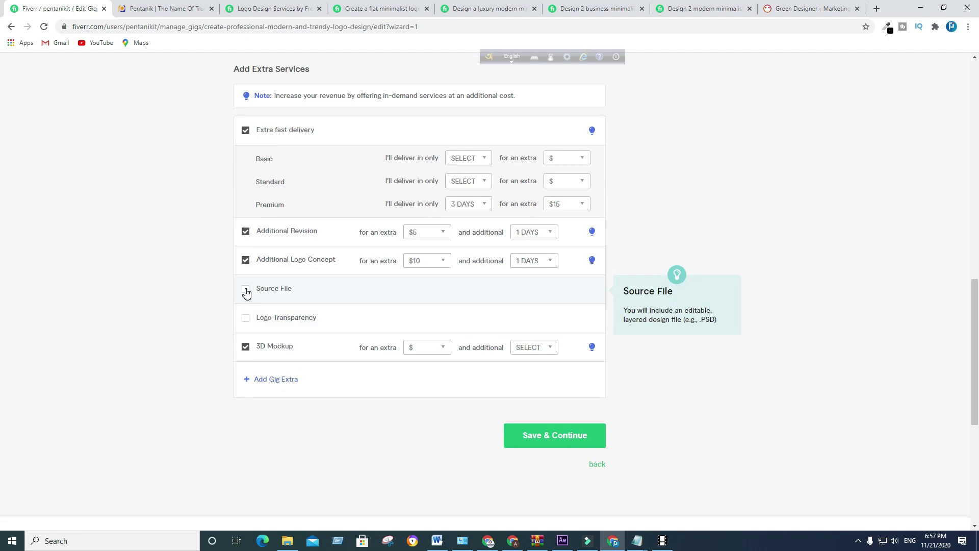
click(246, 292)
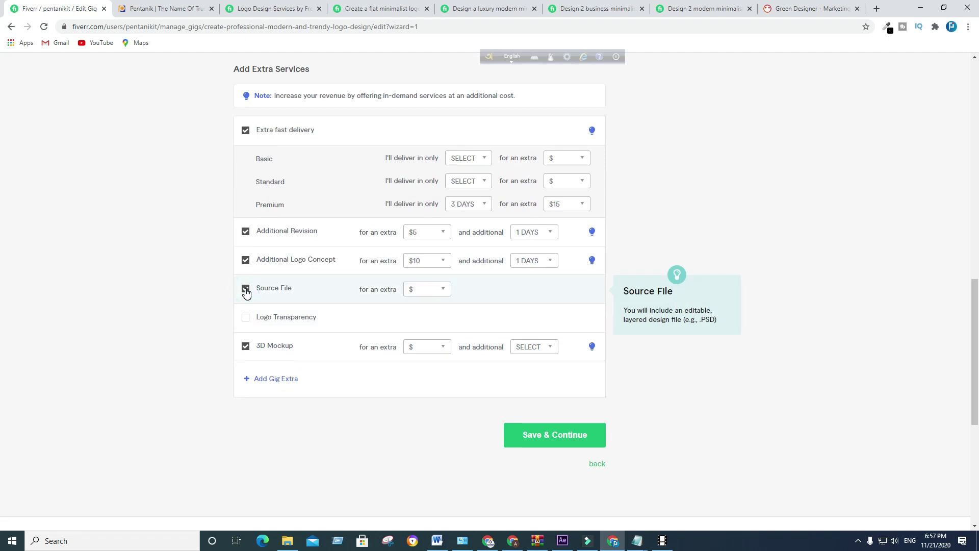
click(420, 289)
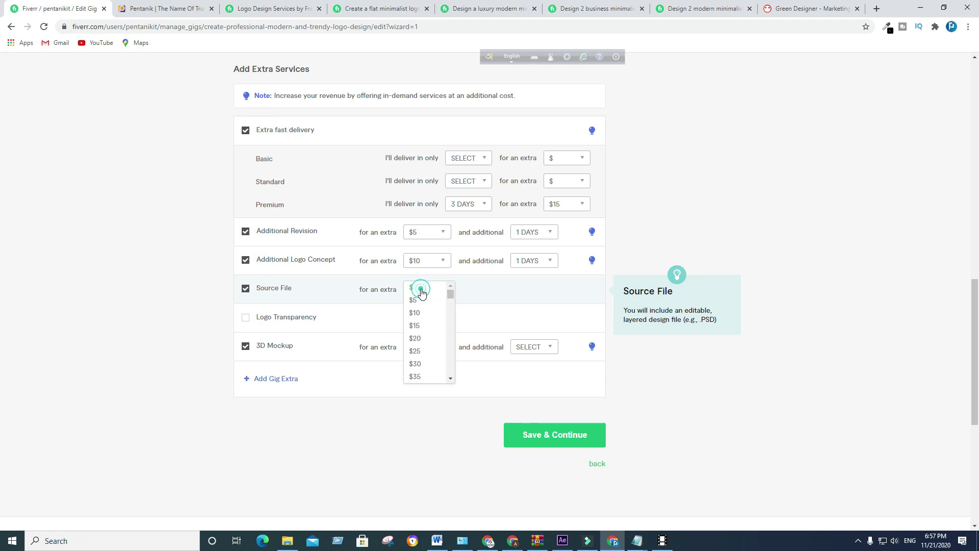
click(413, 305)
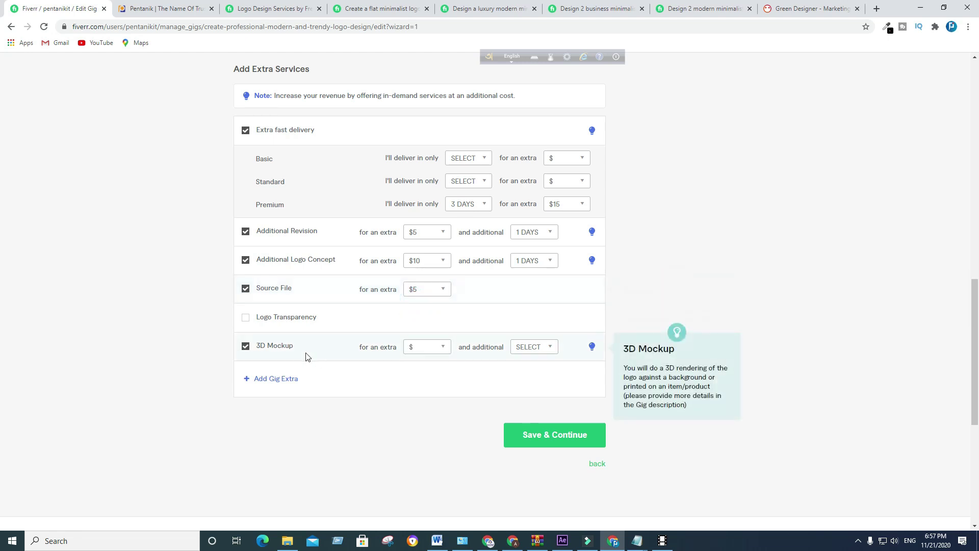
click(423, 289)
click(416, 312)
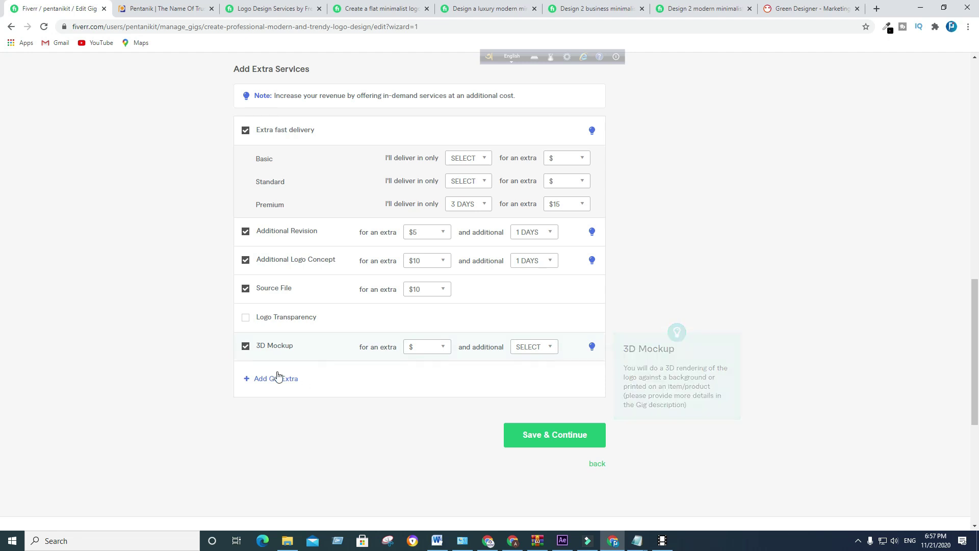
Step: Add Logo Transparency and 3D Mockup extras at $5 +2 days each, then save pricing
click(246, 318)
click(436, 318)
click(413, 332)
click(427, 347)
click(415, 358)
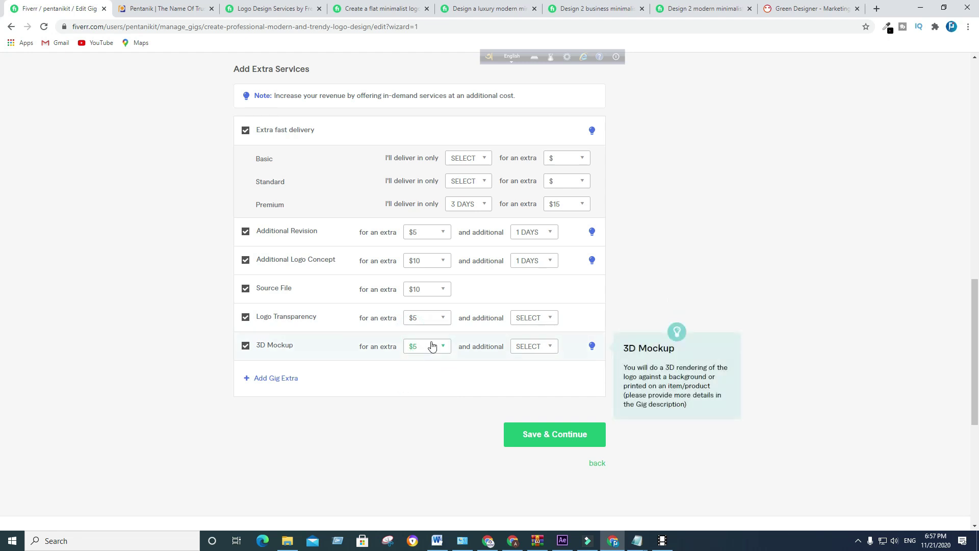
click(532, 318)
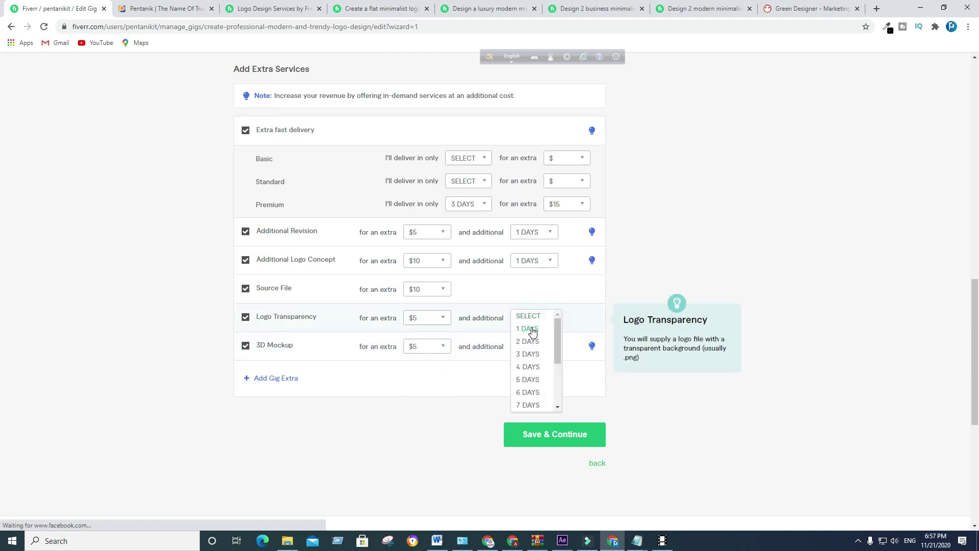
click(529, 329)
click(537, 316)
click(533, 345)
click(533, 346)
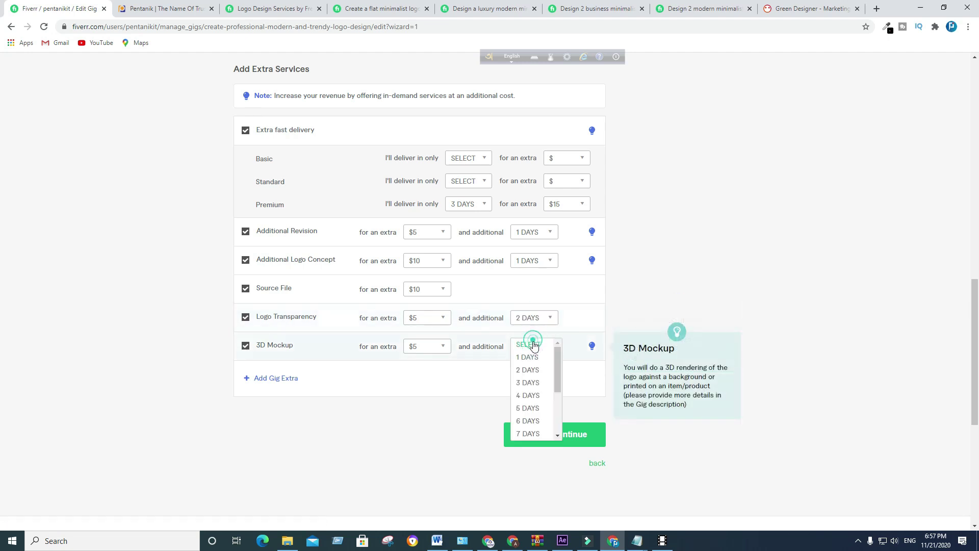
click(531, 371)
click(562, 437)
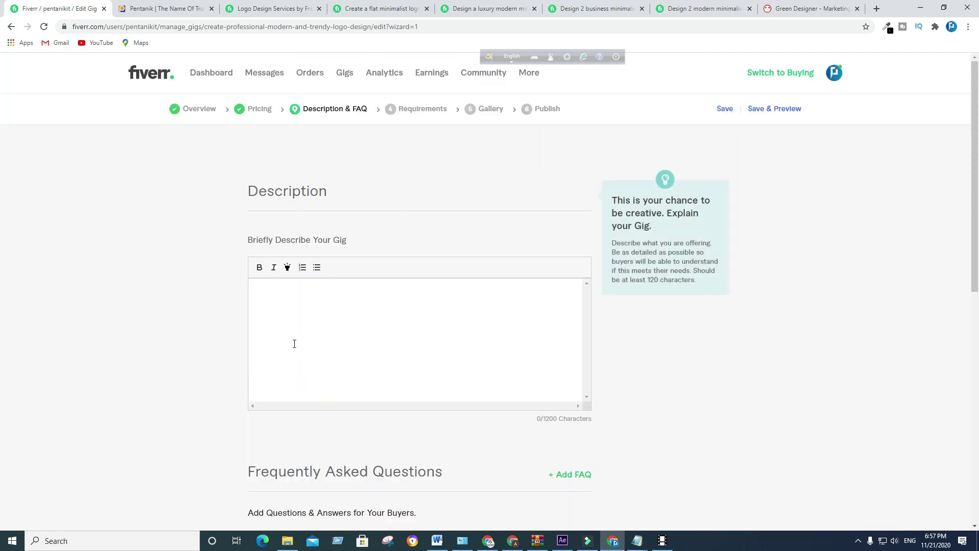
Step: Paste the prepared 'About This Gig' text from Notepad into the gig Description
click(635, 541)
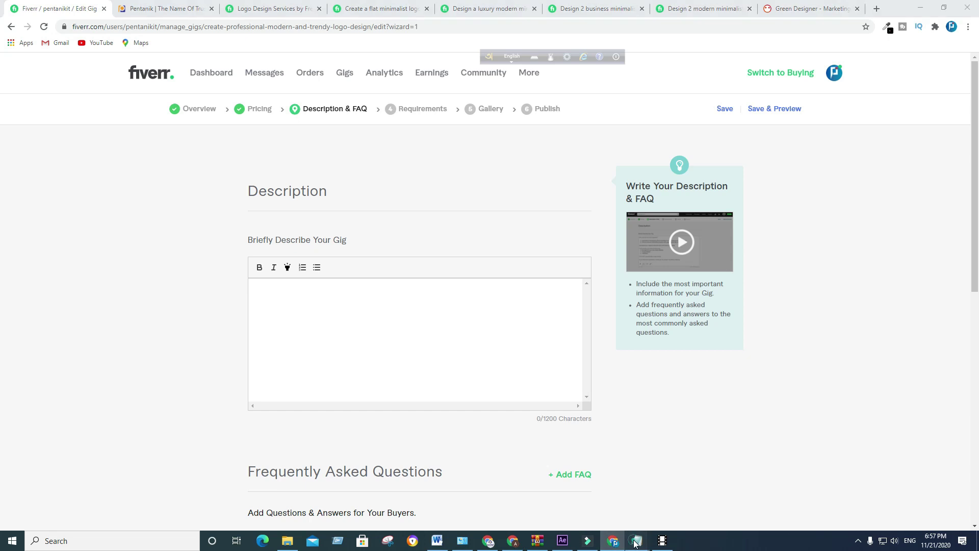
click(672, 507)
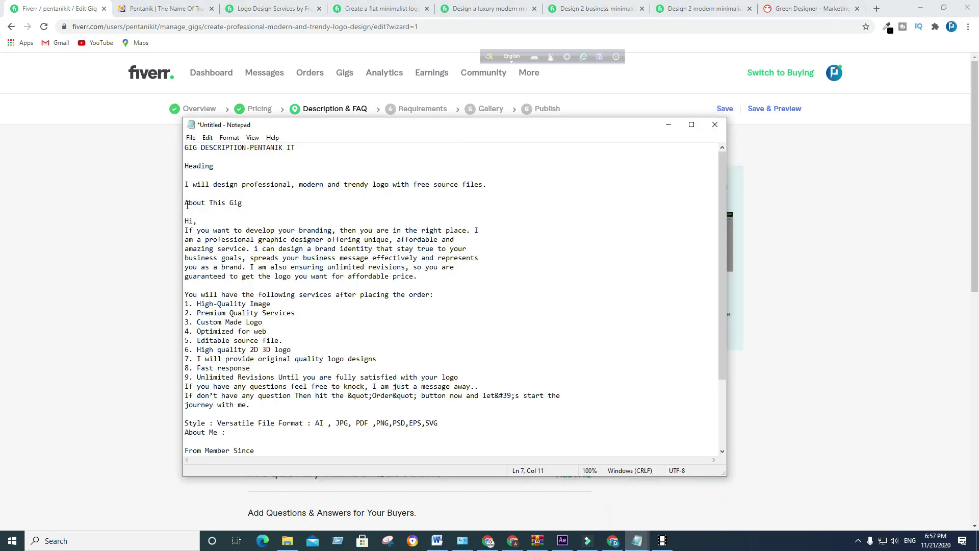
drag(187, 205, 320, 457)
click(98, 323)
click(355, 309)
key(ctrl+v)
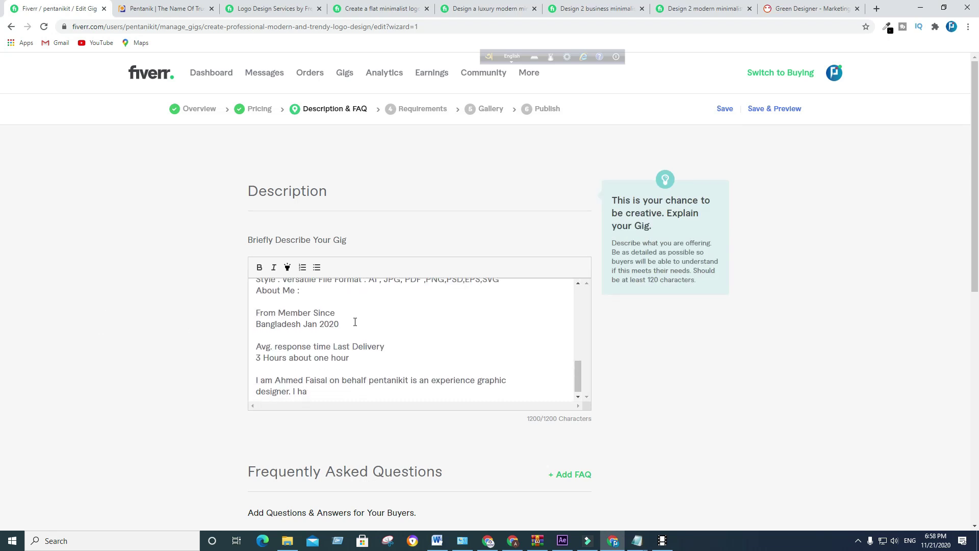
Step: Add an FAQ entry and save the Description & FAQ step
scroll(296, 401, down, 5)
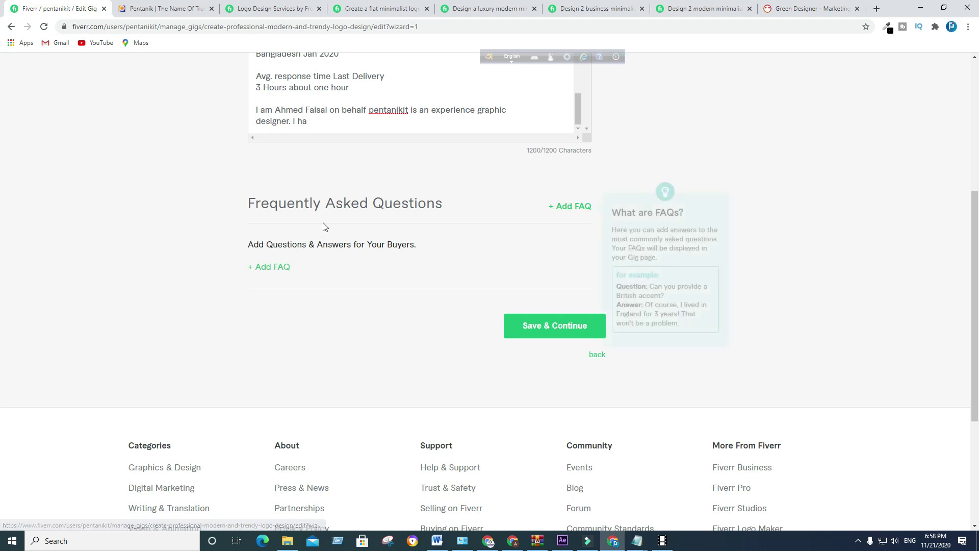
click(563, 209)
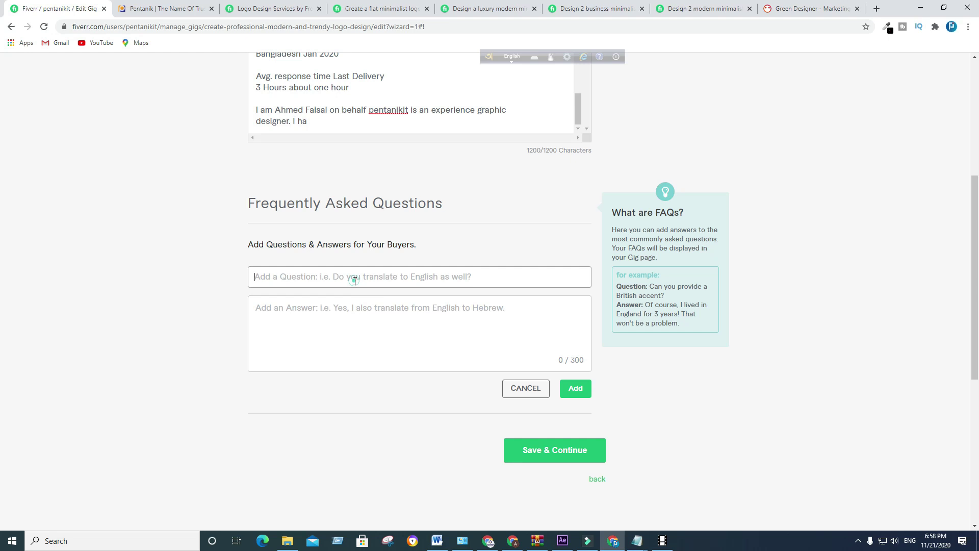
click(560, 456)
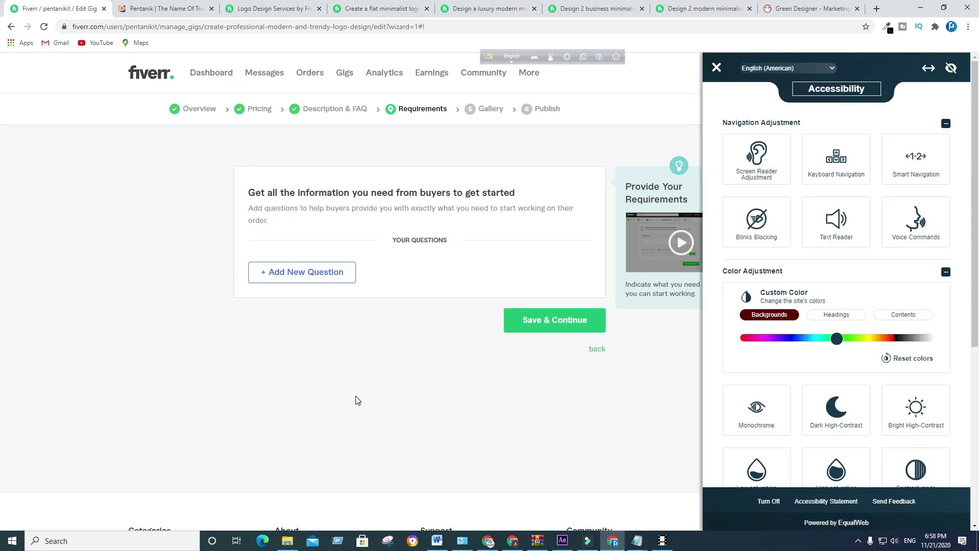
Step: Add the free-text buyer question 'Idea & some service Information' to the requirements
click(322, 395)
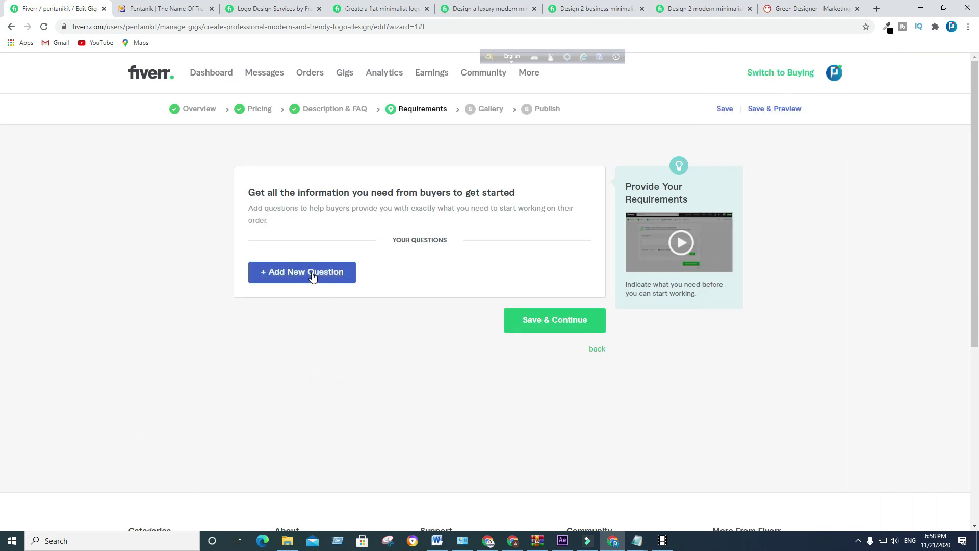
click(567, 328)
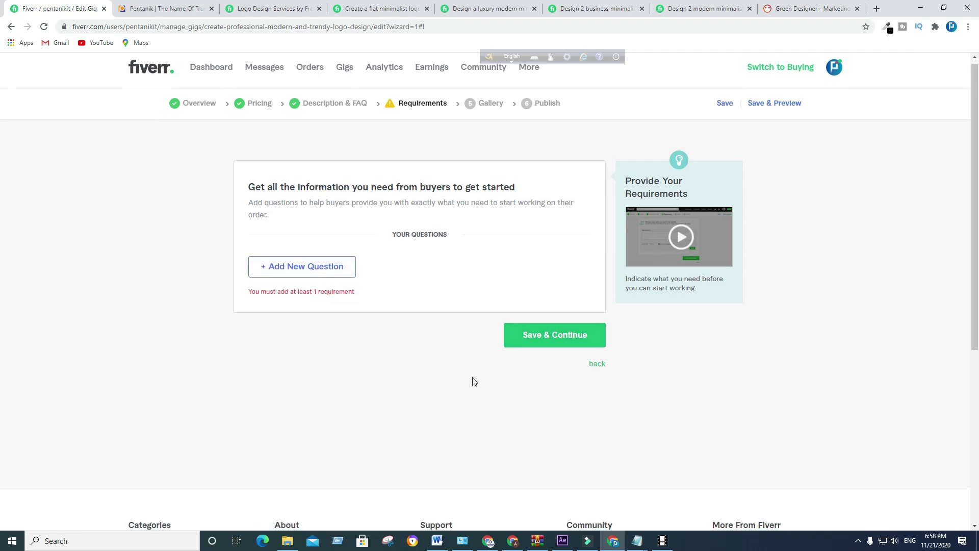
click(297, 267)
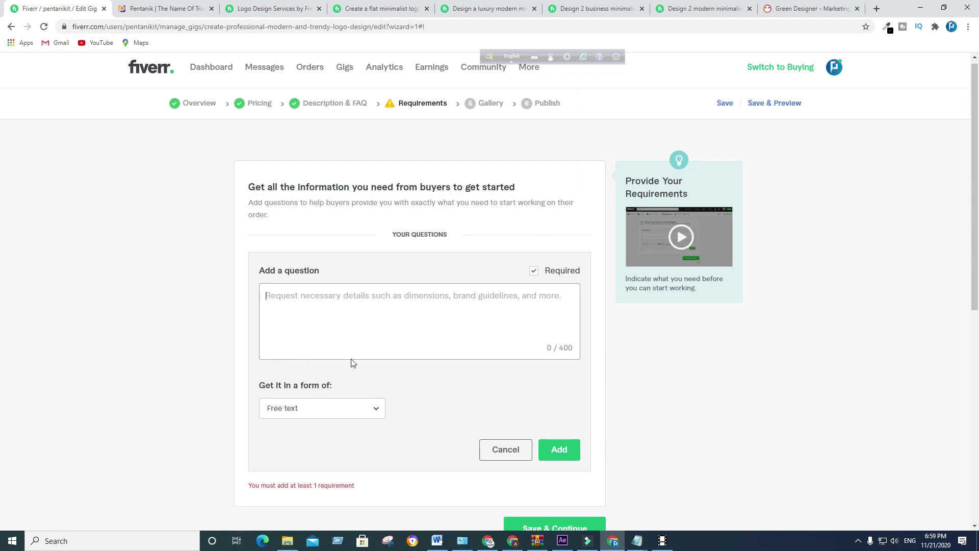
text(sour)
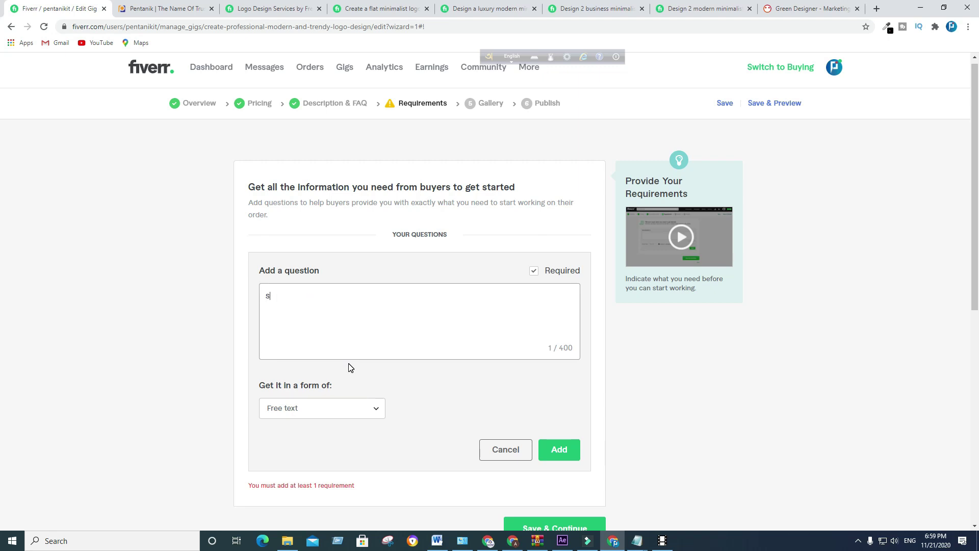
key(BackSpace)
key(BackSpace)
text(Idea & some service Information)
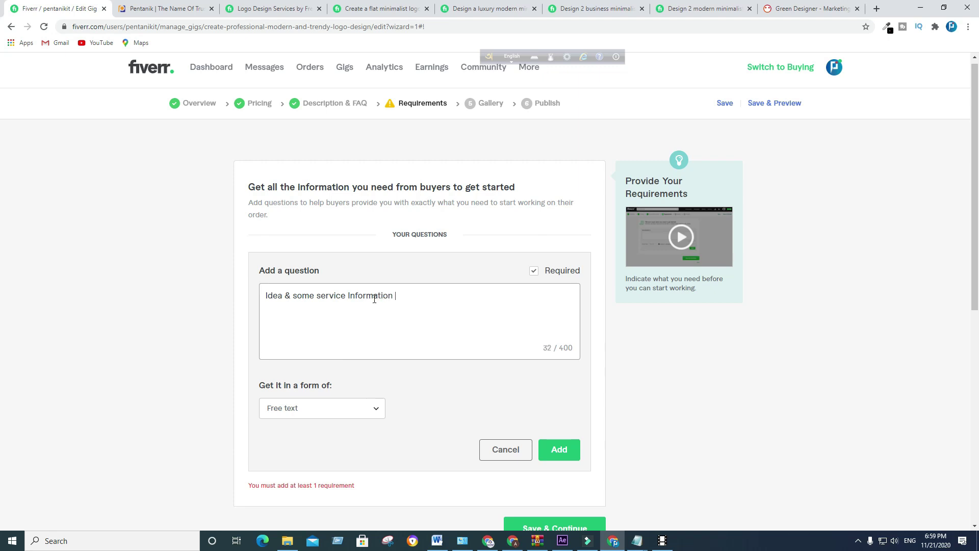
click(323, 416)
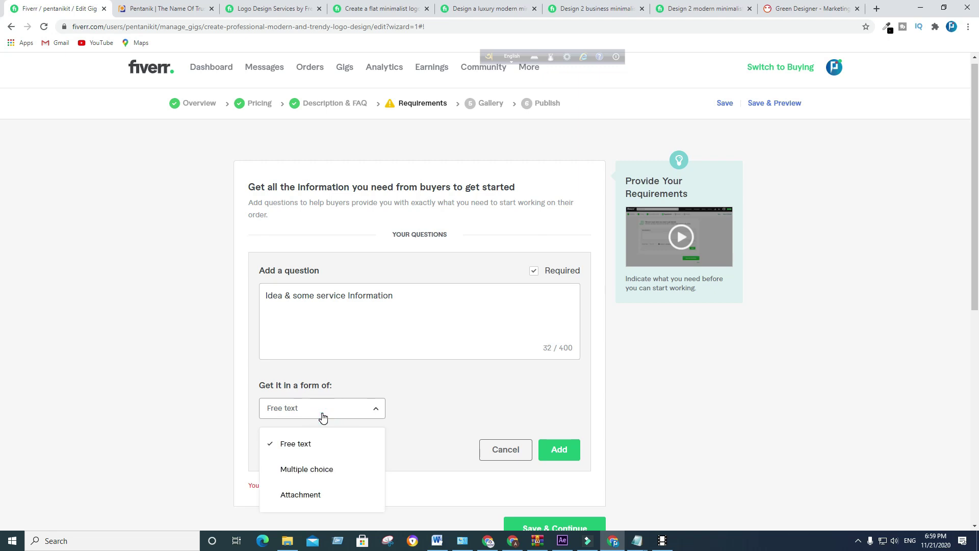
click(323, 416)
click(559, 450)
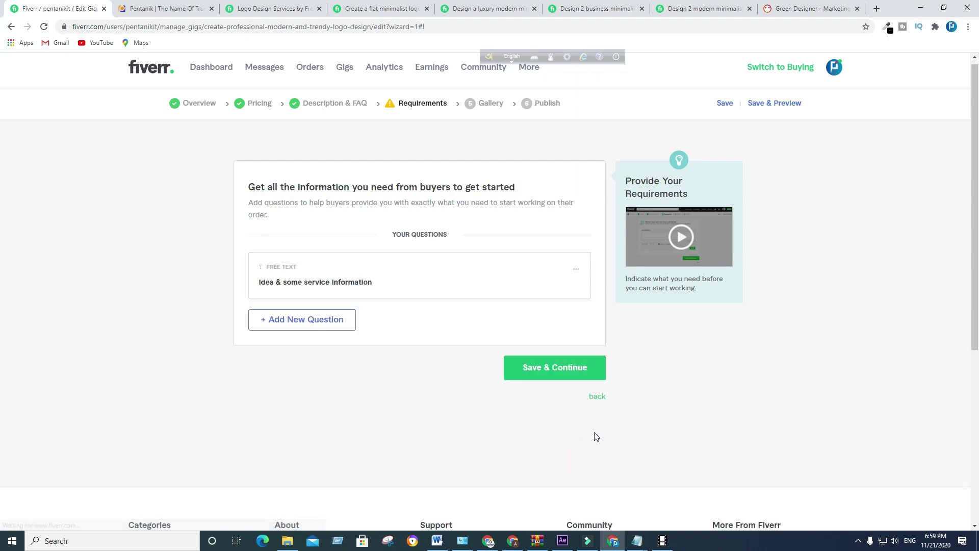
Step: Save the requirements and look over the empty Gallery page
click(535, 372)
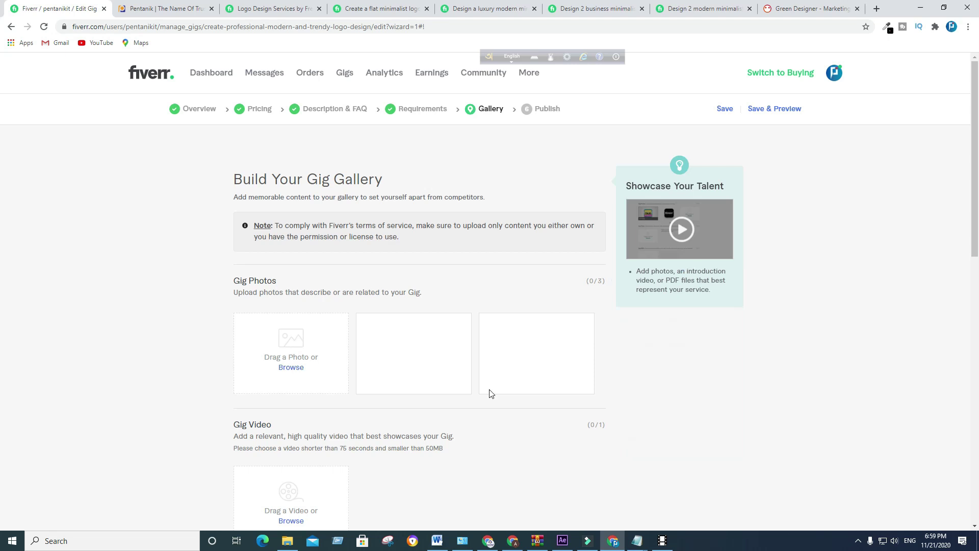
scroll(303, 448, down, 3)
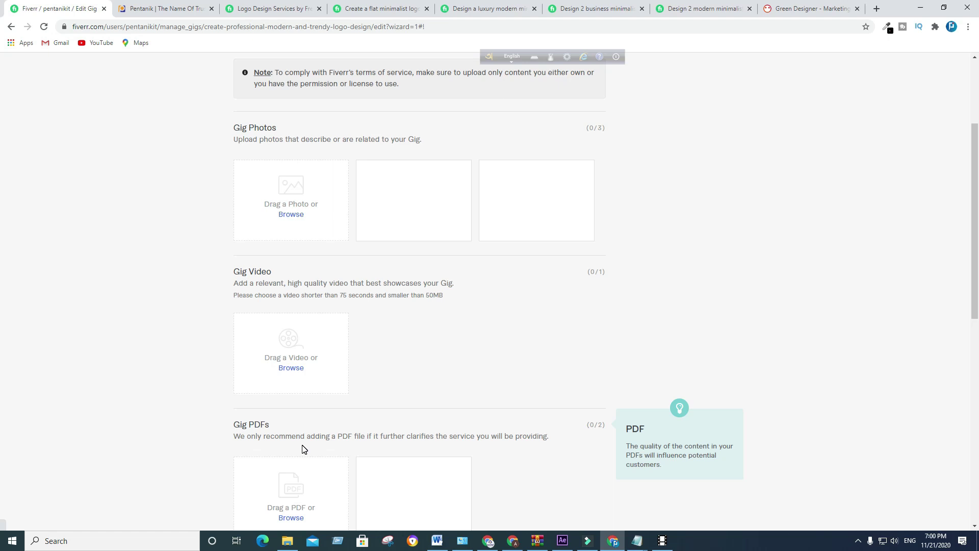
scroll(314, 481, up, 3)
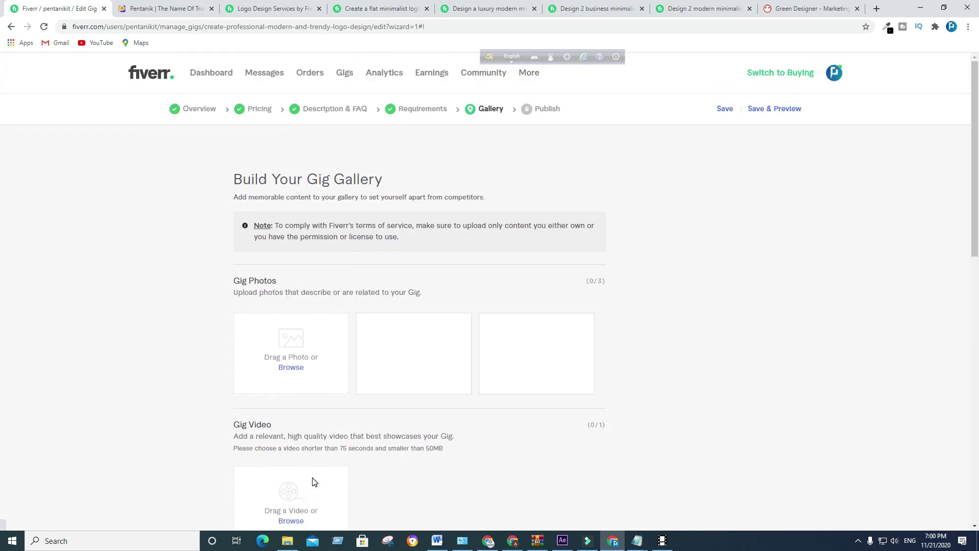
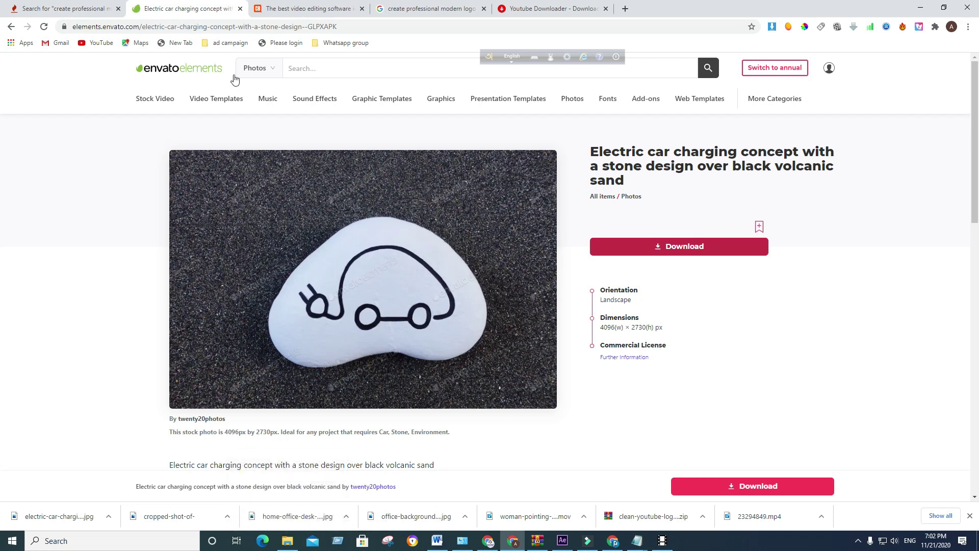
Step: Return to the Fiverr gallery window and browse for the first gig photo
click(321, 5)
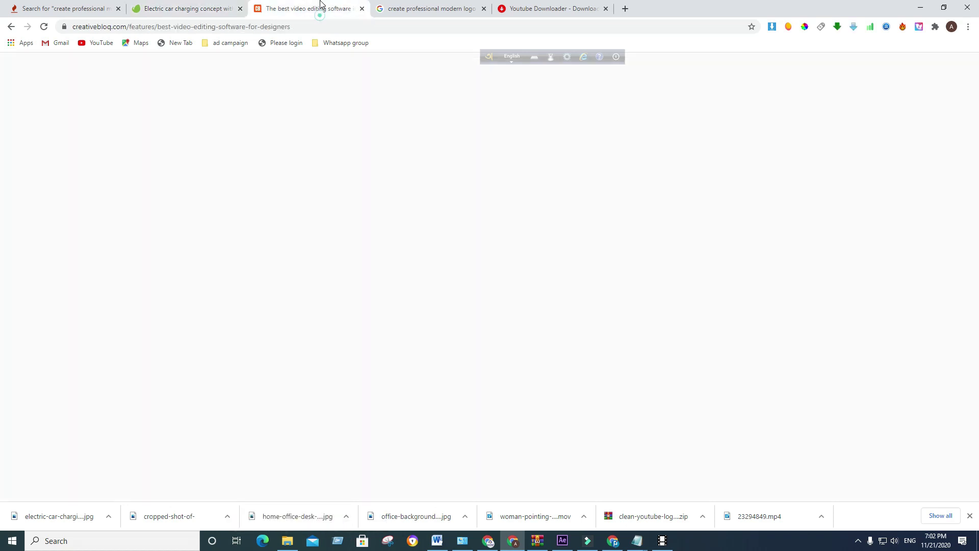
click(610, 541)
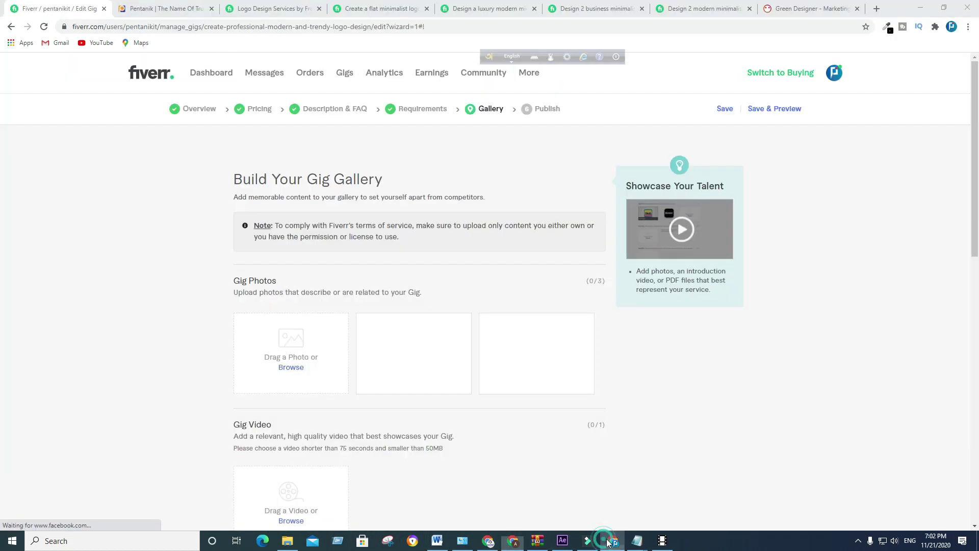
click(290, 367)
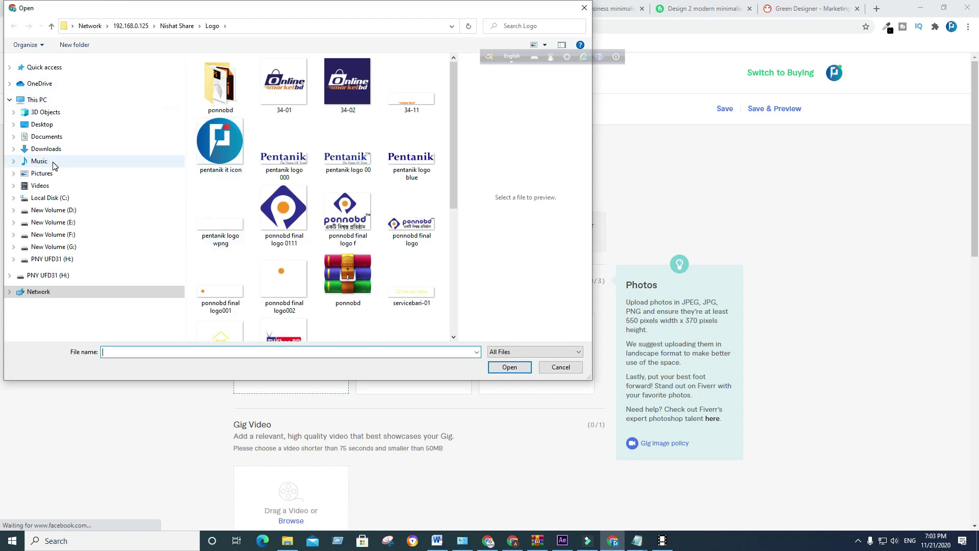
Step: Upload the electric-car charging image from Downloads as the primary gig photo
click(46, 148)
click(221, 118)
click(503, 374)
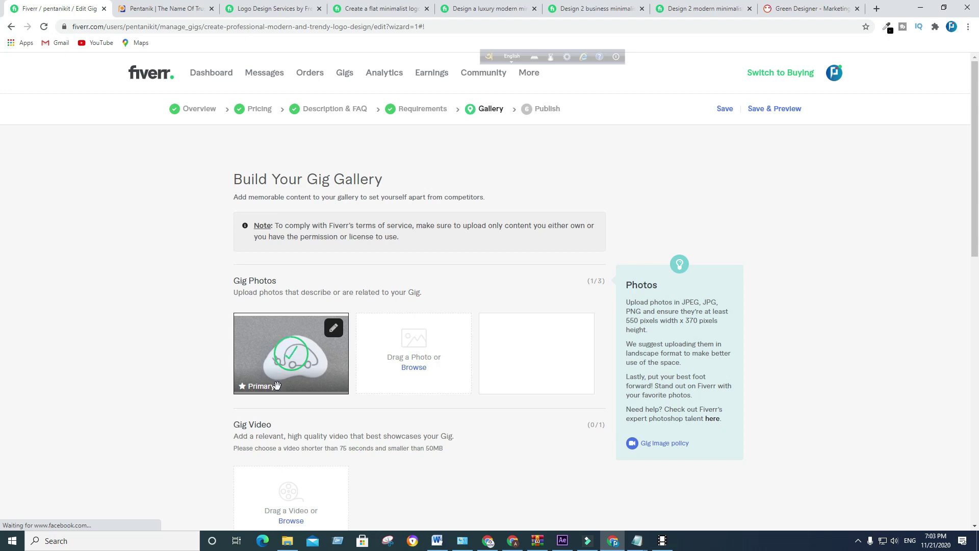
Step: In a new tab, search Google for 'fiverr gig image size'
click(877, 8)
text(fiver )
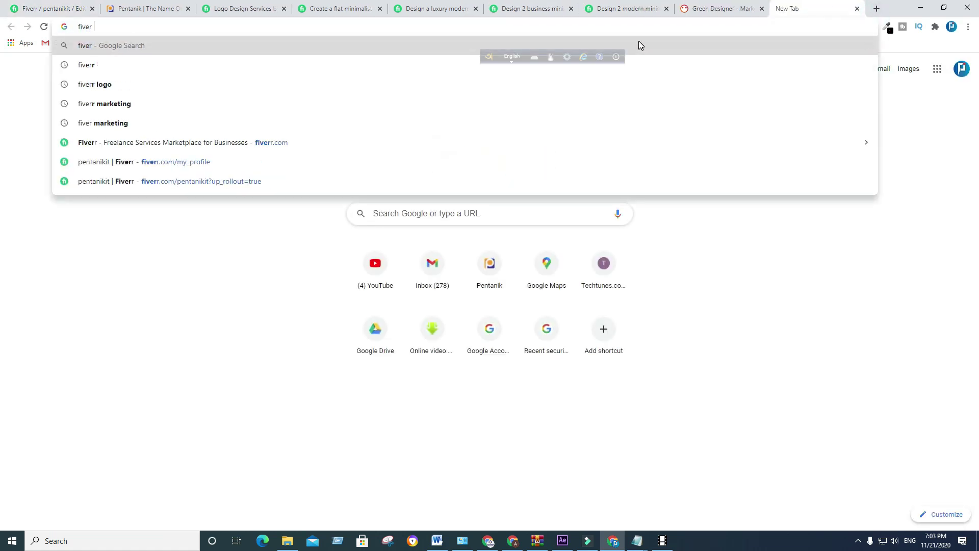
text(gig)
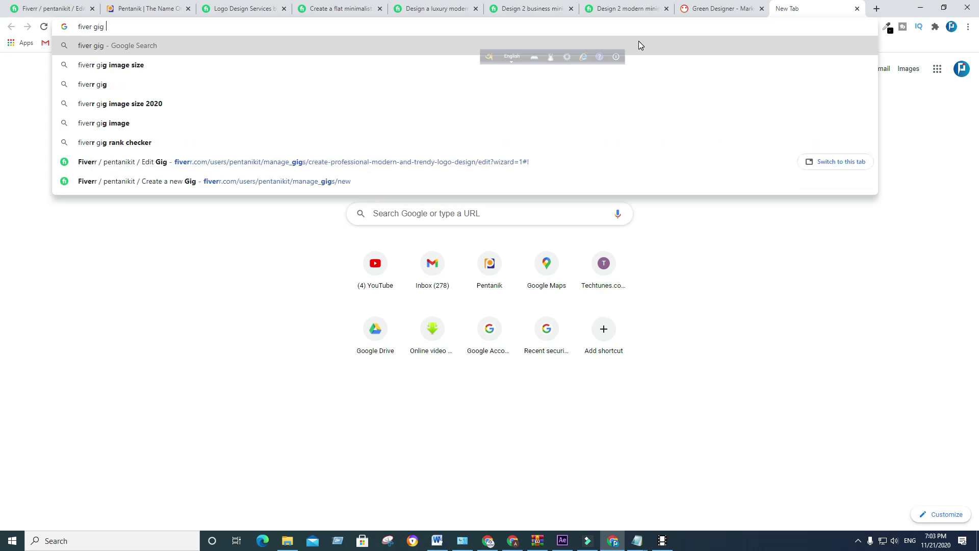
click(396, 68)
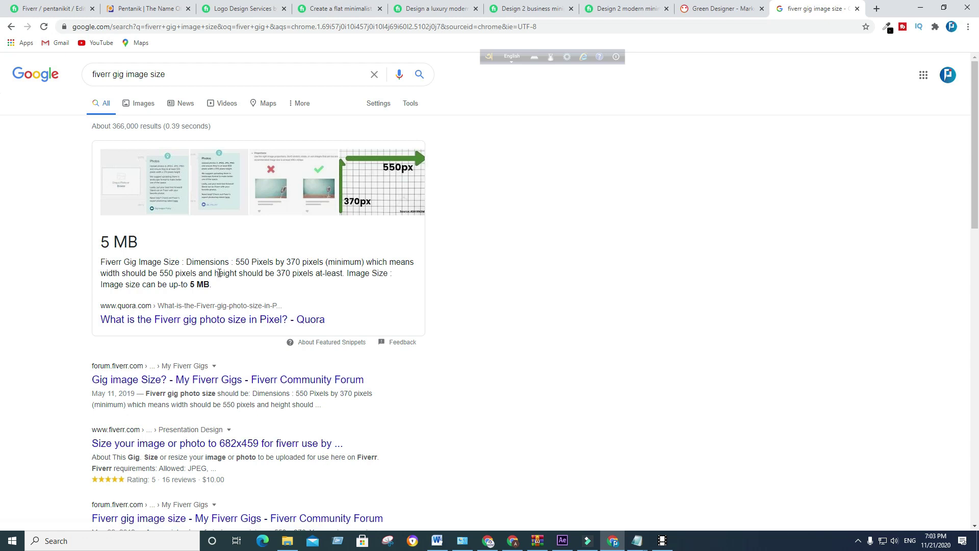
Step: Highlight the 550 width and 370 height pixel minimums in the result snippet
double_click(299, 263)
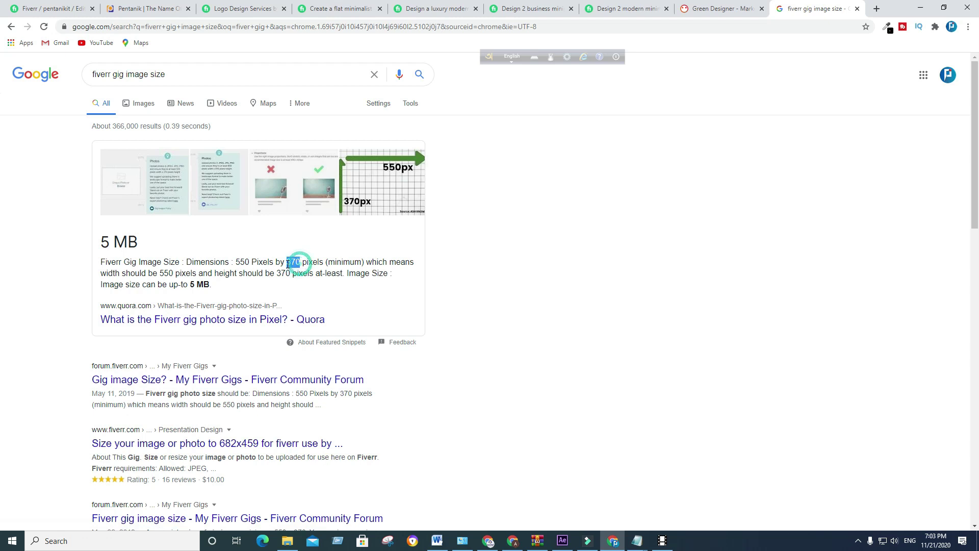
double_click(241, 262)
drag(250, 262, 237, 262)
drag(301, 261, 286, 262)
drag(300, 261, 290, 261)
click(290, 261)
click(84, 540)
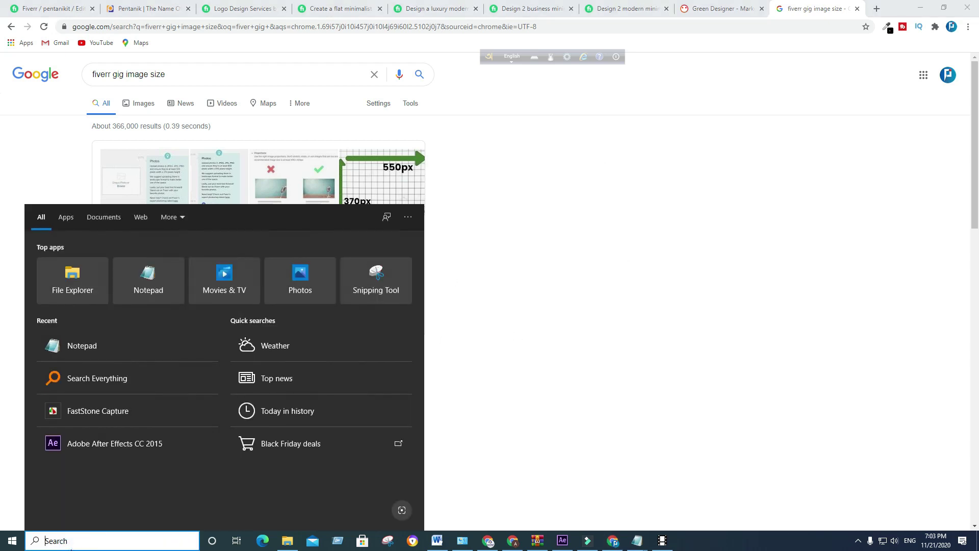
Step: Launch Calculator from a 'cal' search, key in 370, and recheck the 550 width
text(cal)
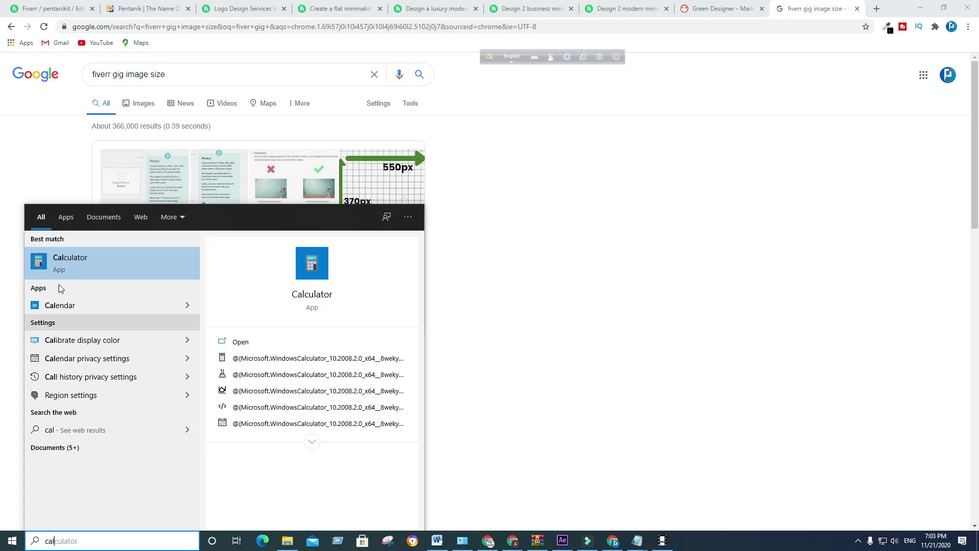
click(62, 276)
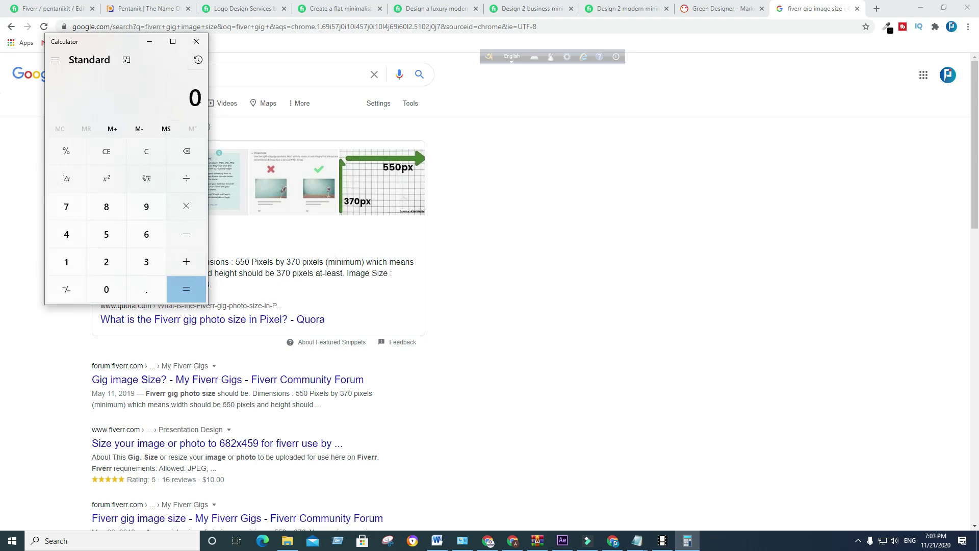
click(145, 261)
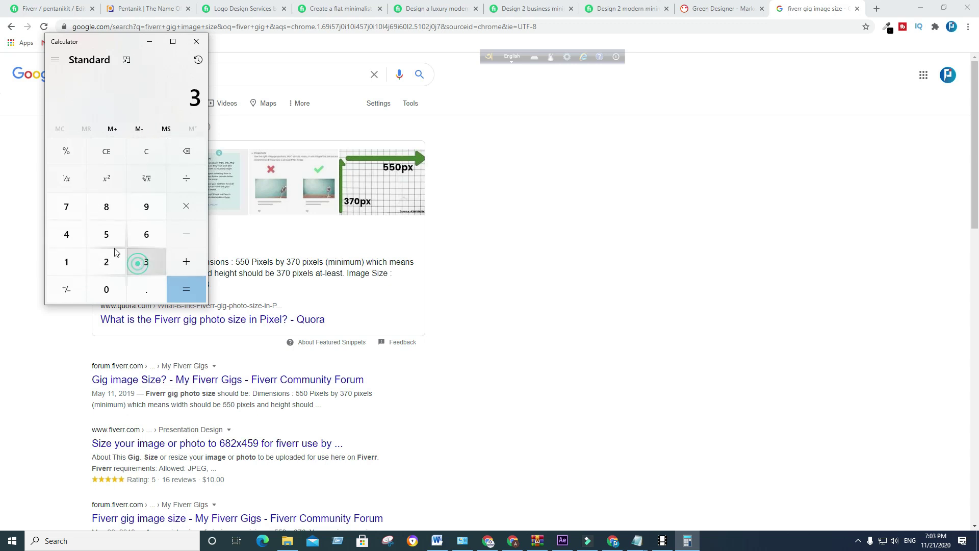
click(71, 212)
click(100, 292)
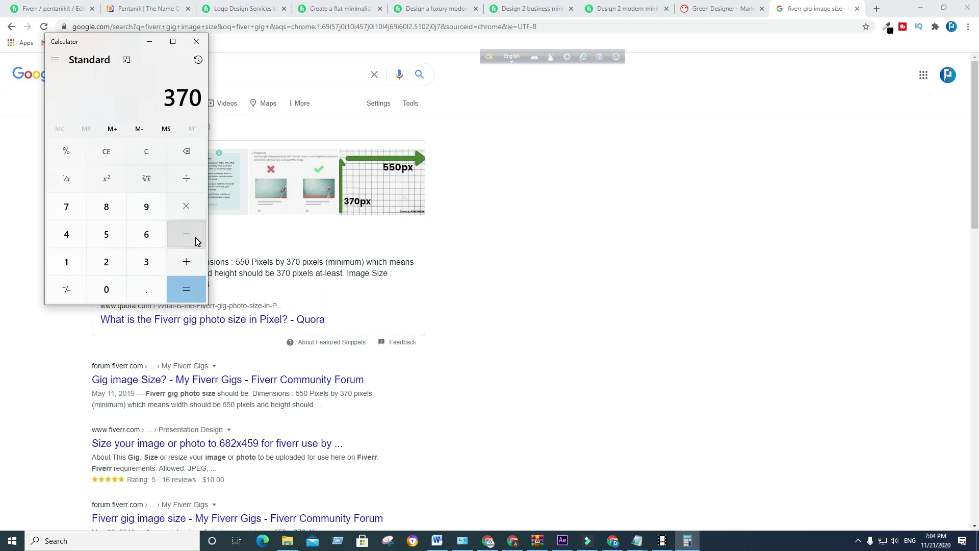
double_click(237, 263)
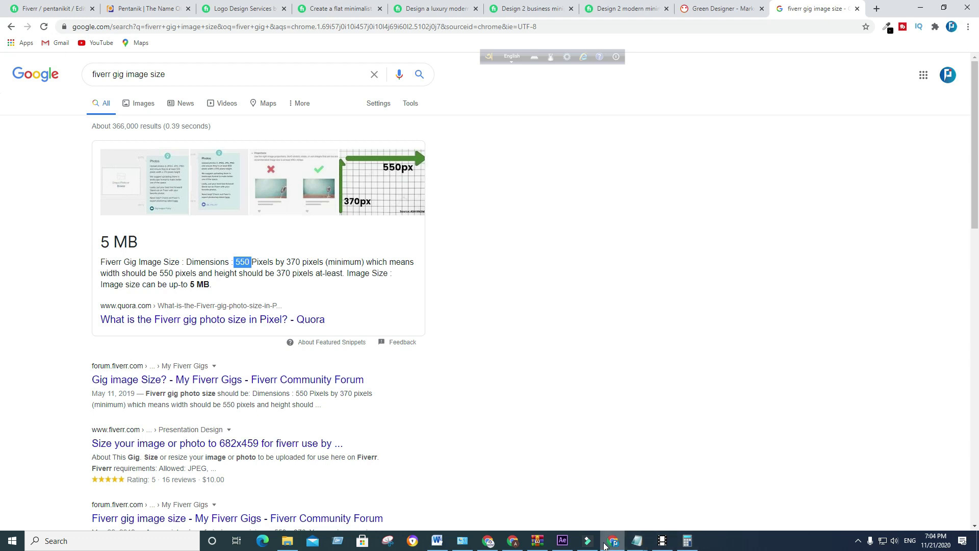
Step: Calculate 550 ÷ 370 ≈ 1.486 in Calculator, then close it
mouse_move(613, 548)
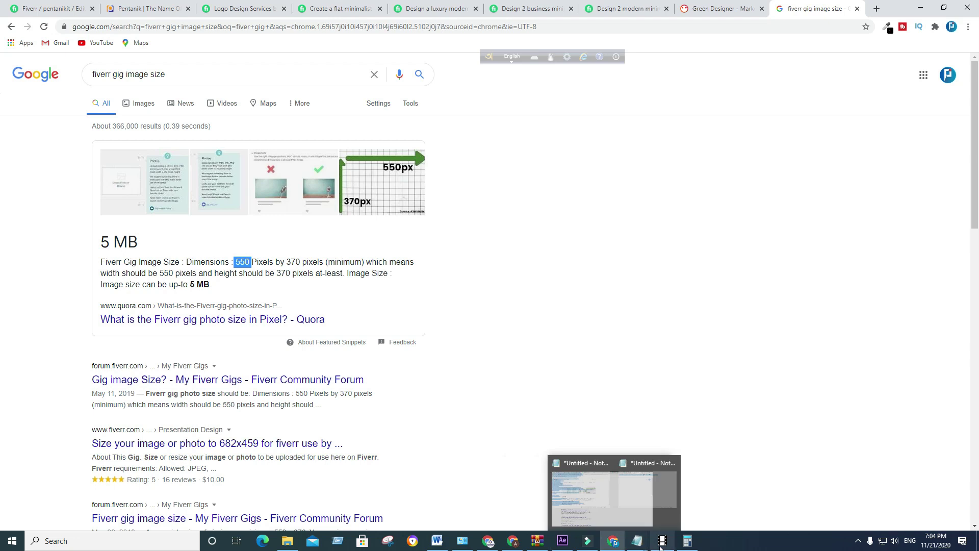
click(687, 541)
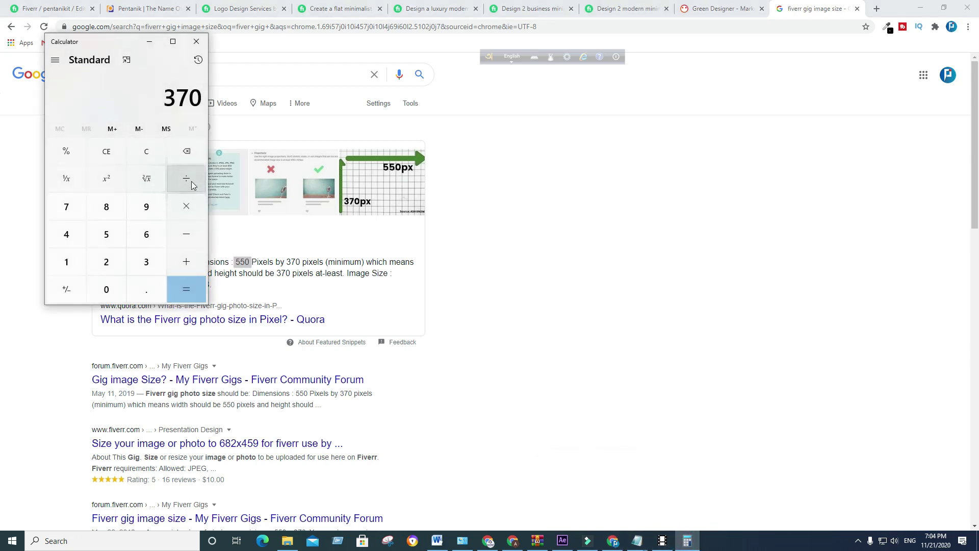
click(106, 151)
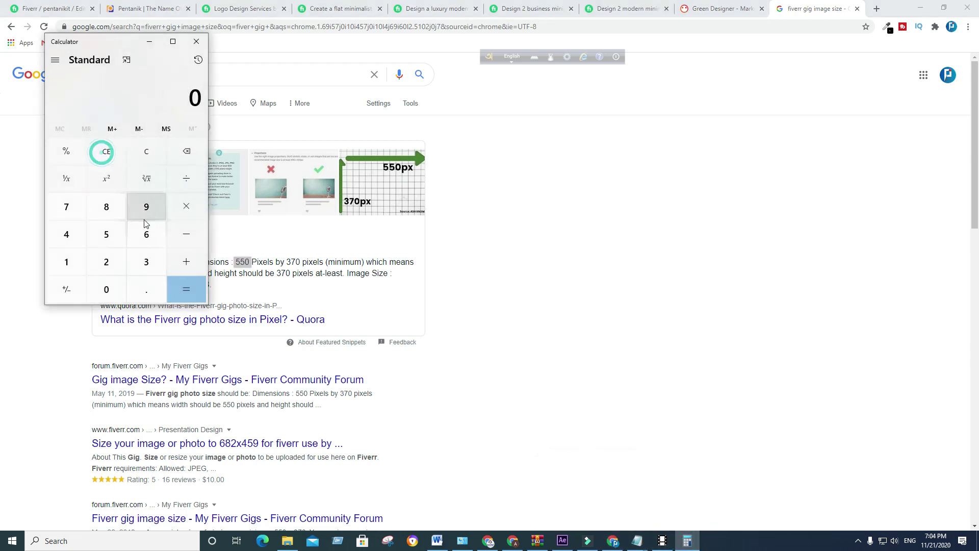
double_click(111, 235)
click(106, 289)
click(186, 179)
click(144, 260)
click(64, 206)
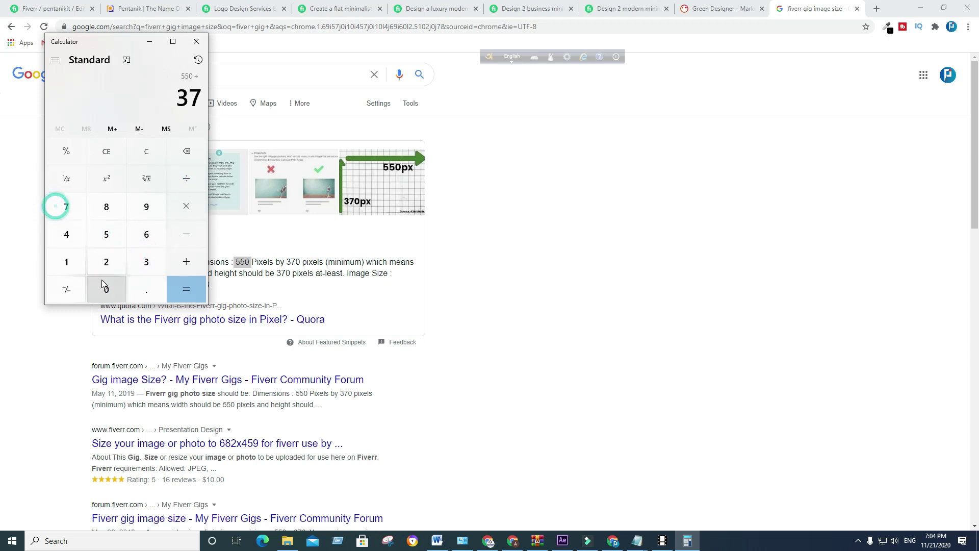
click(104, 288)
click(187, 292)
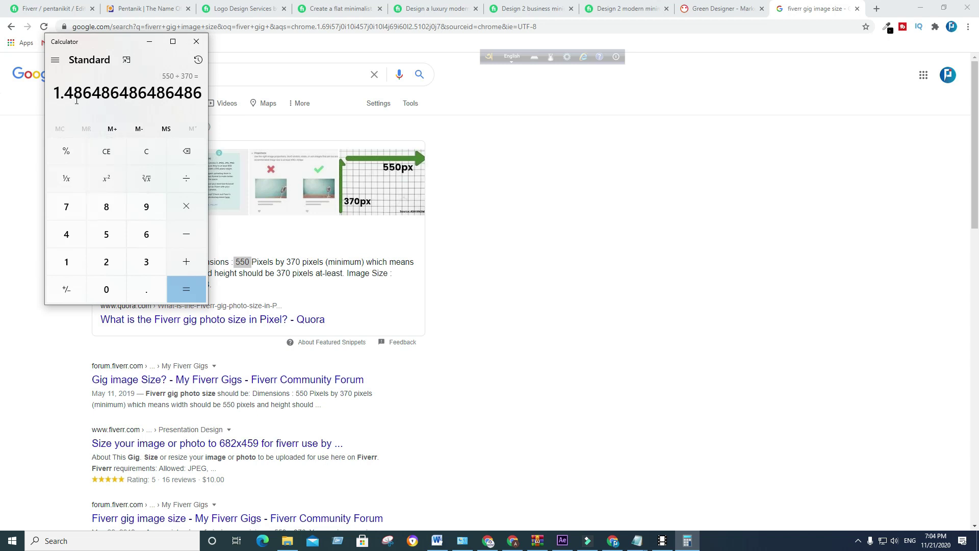
click(197, 41)
click(237, 262)
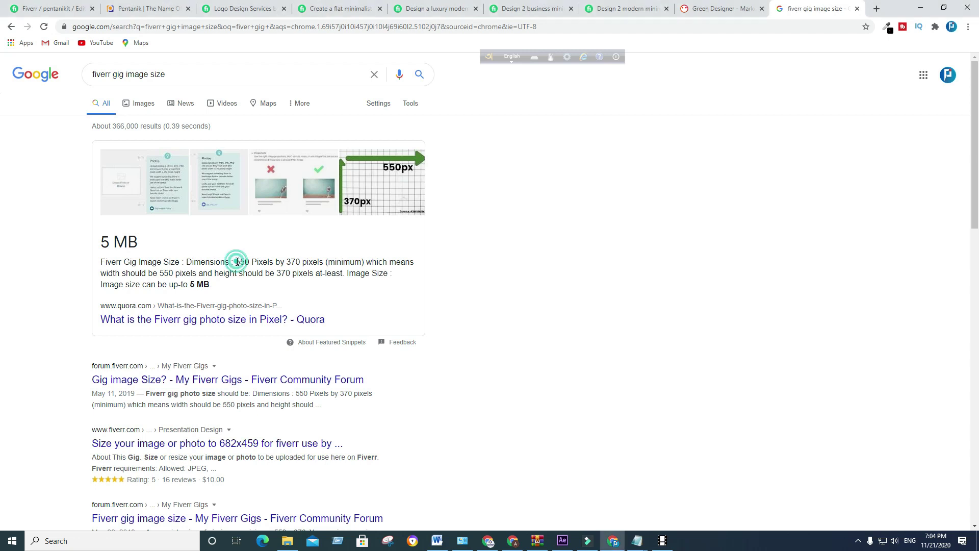
Step: Highlight '370 pixels' in the snippet, then go to the flat minimalist logo design gig
double_click(291, 261)
drag(322, 261, 324, 261)
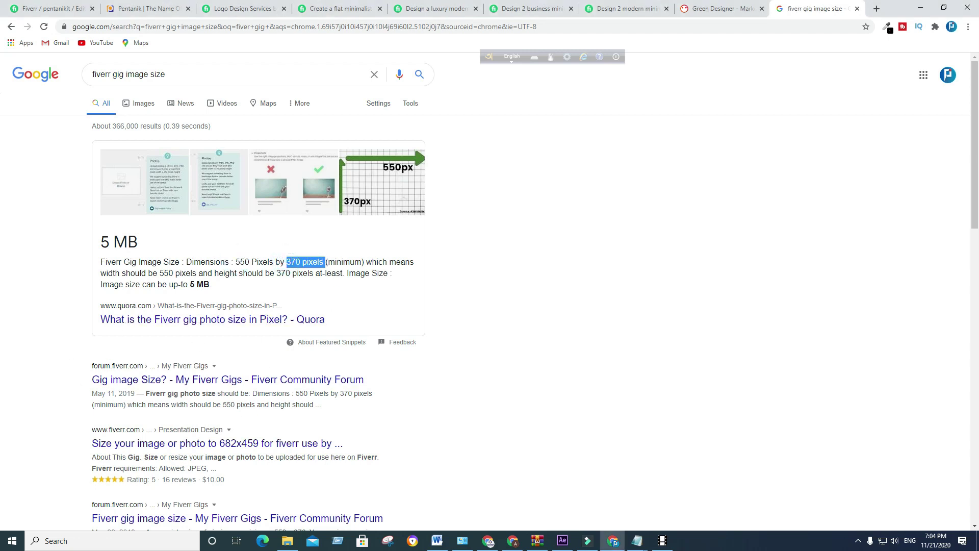
click(627, 8)
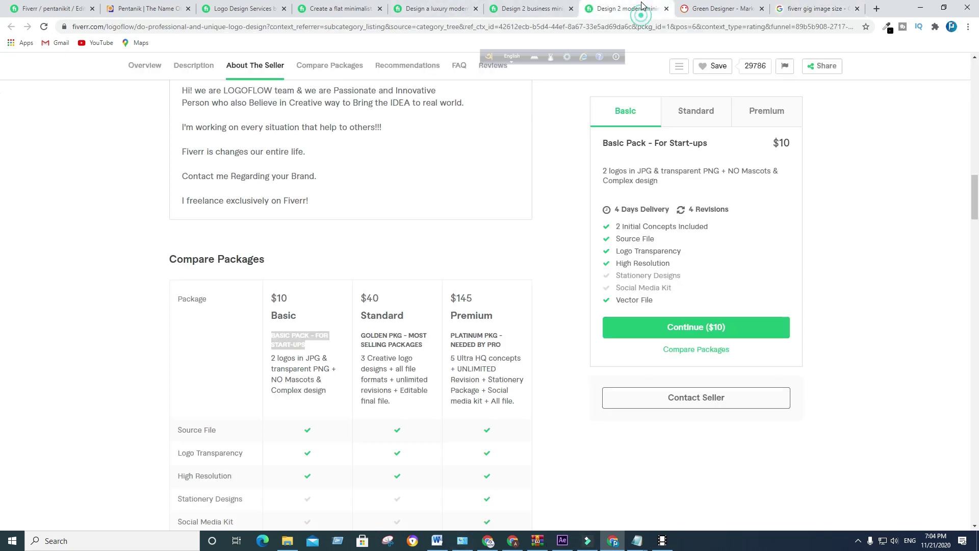
click(240, 4)
click(337, 6)
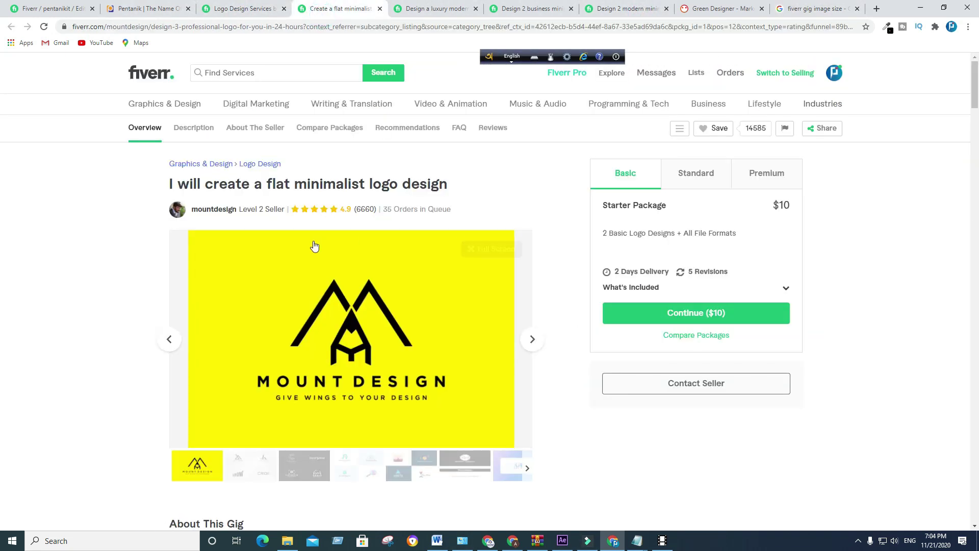